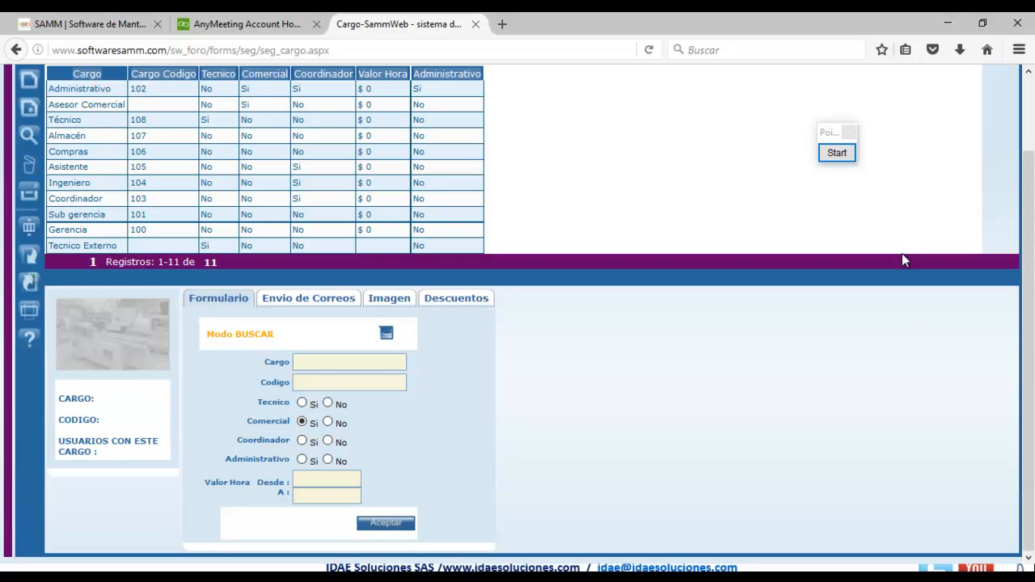
Circle the Cargo search form with a green ellipse annotation, and close the annotation mode
click(838, 153)
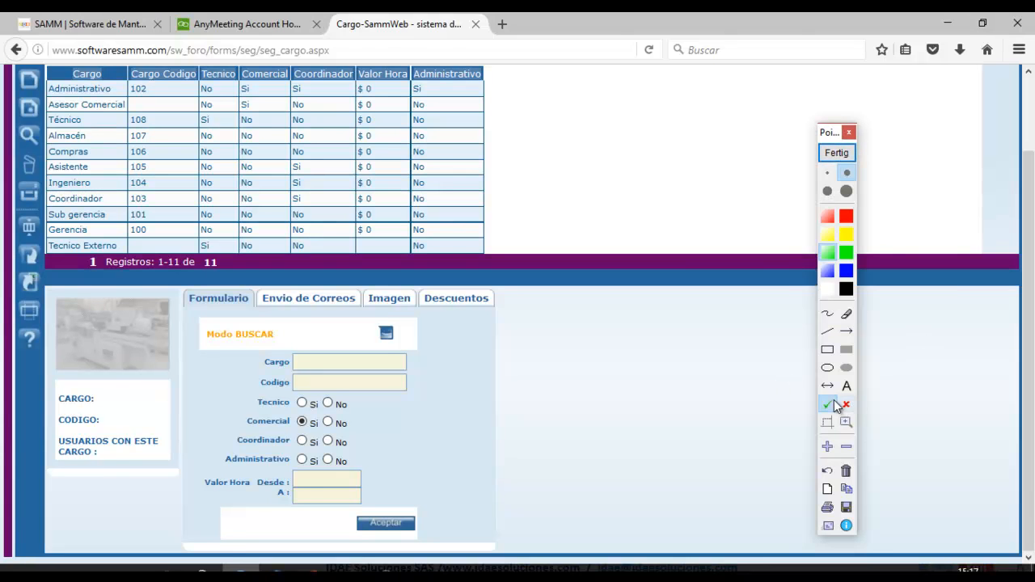
click(826, 369)
mouse_move(167, 305)
mouse_down()
mouse_move(428, 566)
mouse_move(528, 555)
mouse_up()
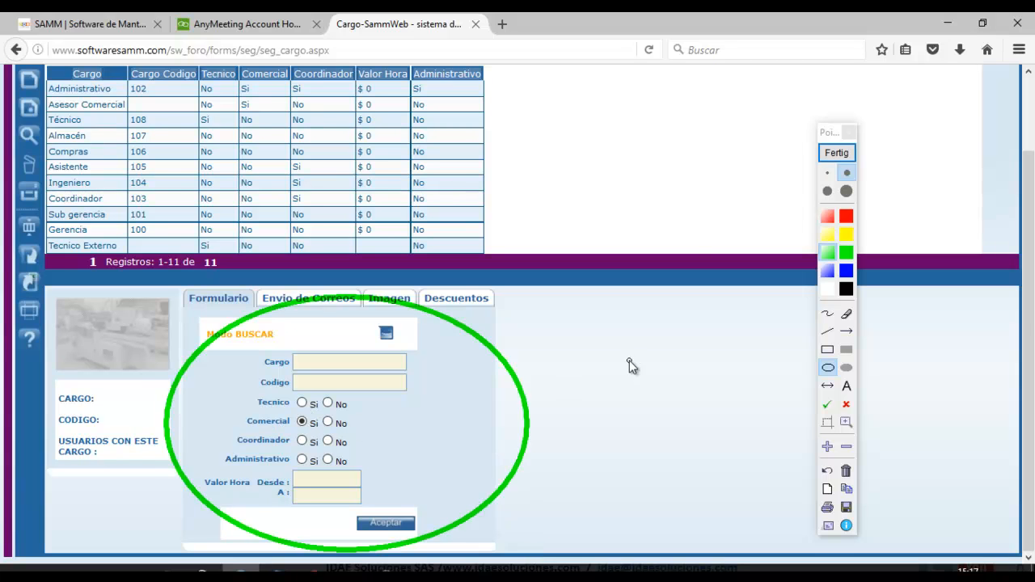
click(834, 153)
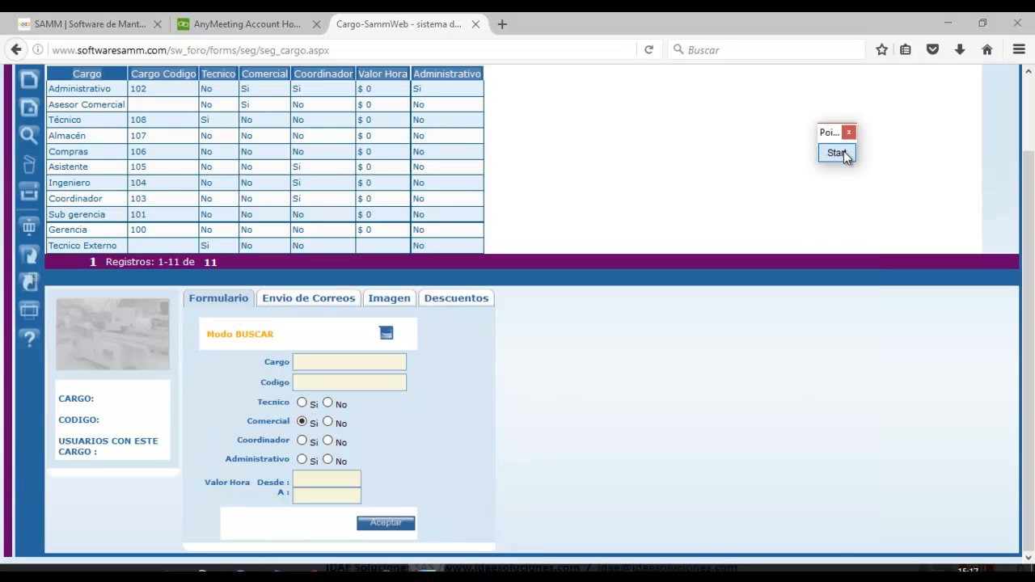
Search for positions with Comercial set to Si and open the Asesor Comercial record
click(377, 525)
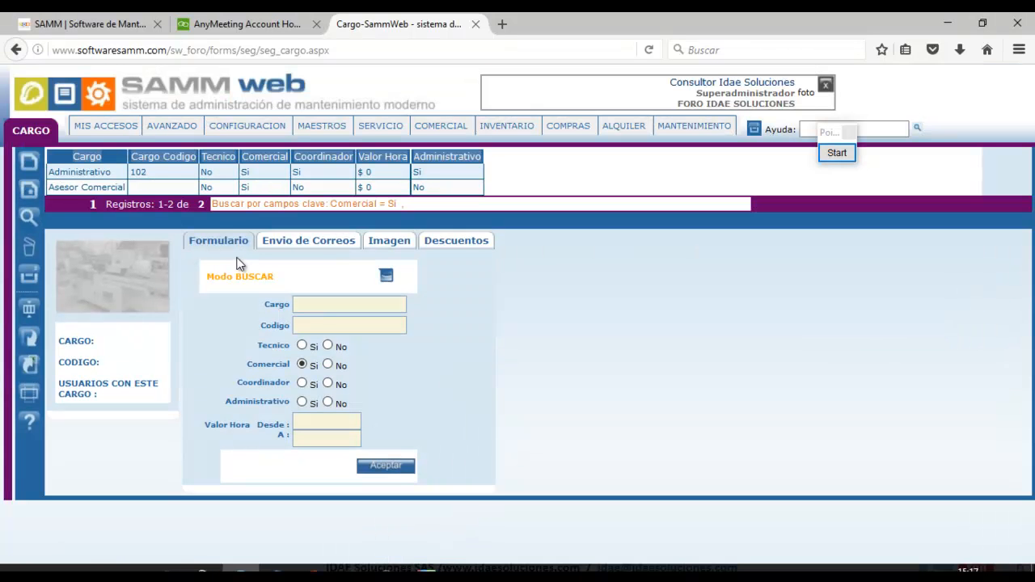
click(178, 179)
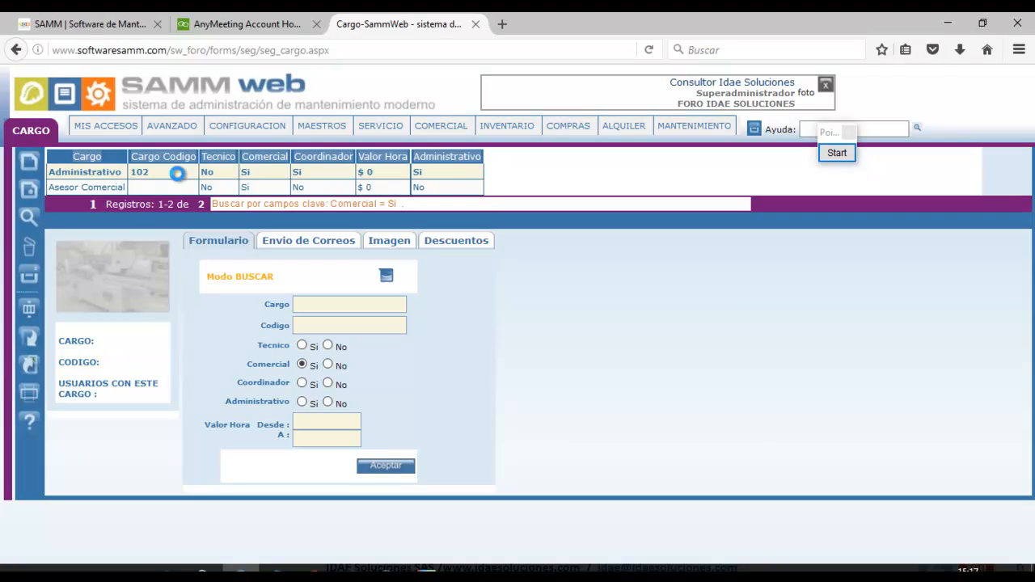
click(174, 189)
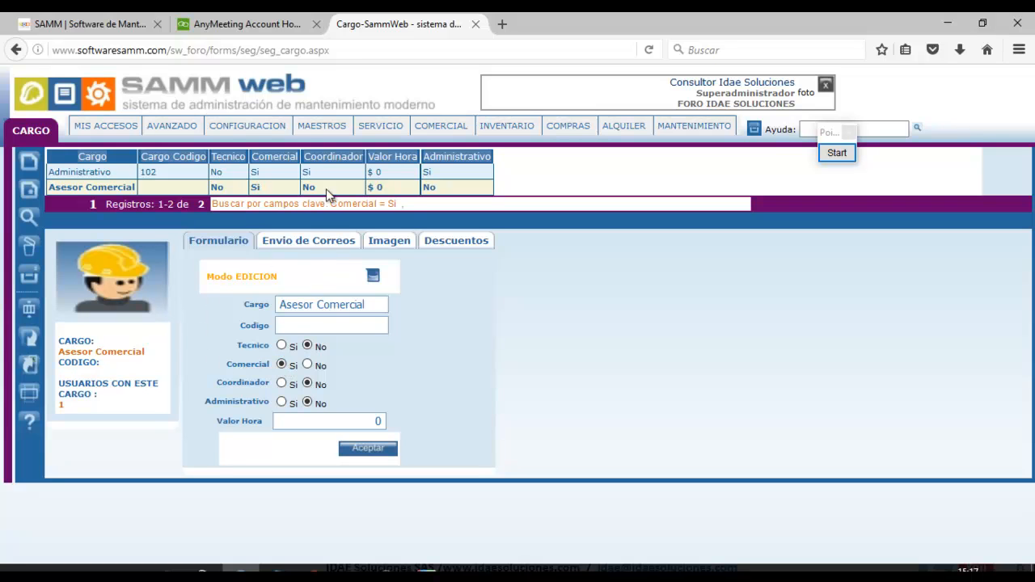
Open the Usuario page of the security configuration
mouse_move(257, 126)
mouse_move(260, 145)
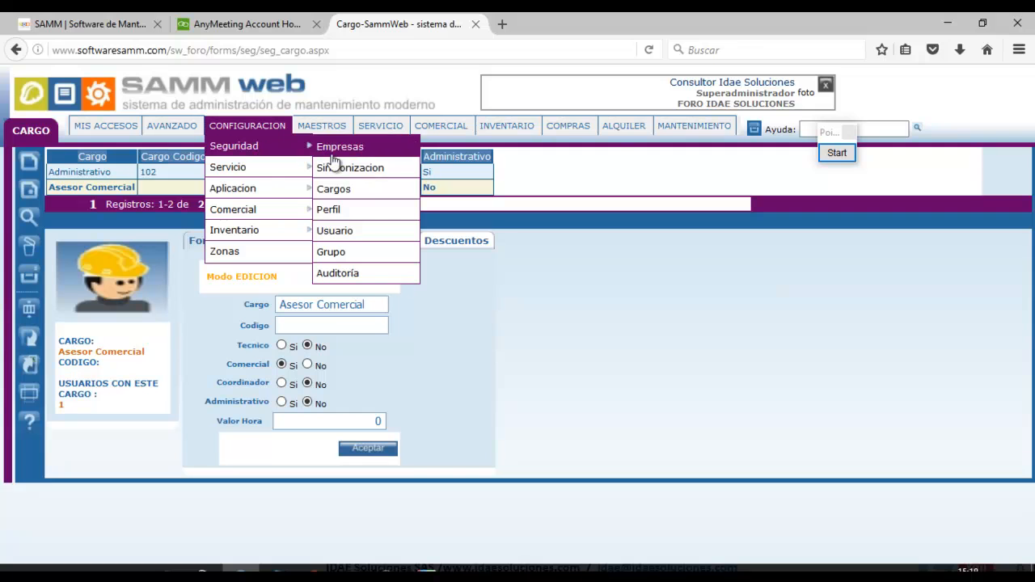
click(353, 233)
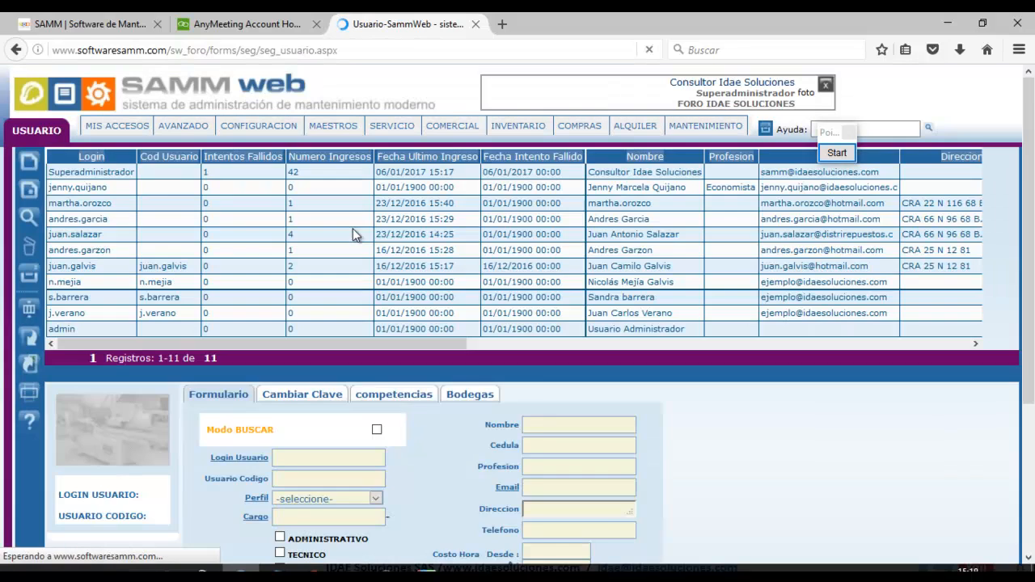
Frame the Cargo field and the four role checkboxes with green rectangle annotations, and close the annotation mode
drag(1029, 227, 1029, 312)
click(837, 152)
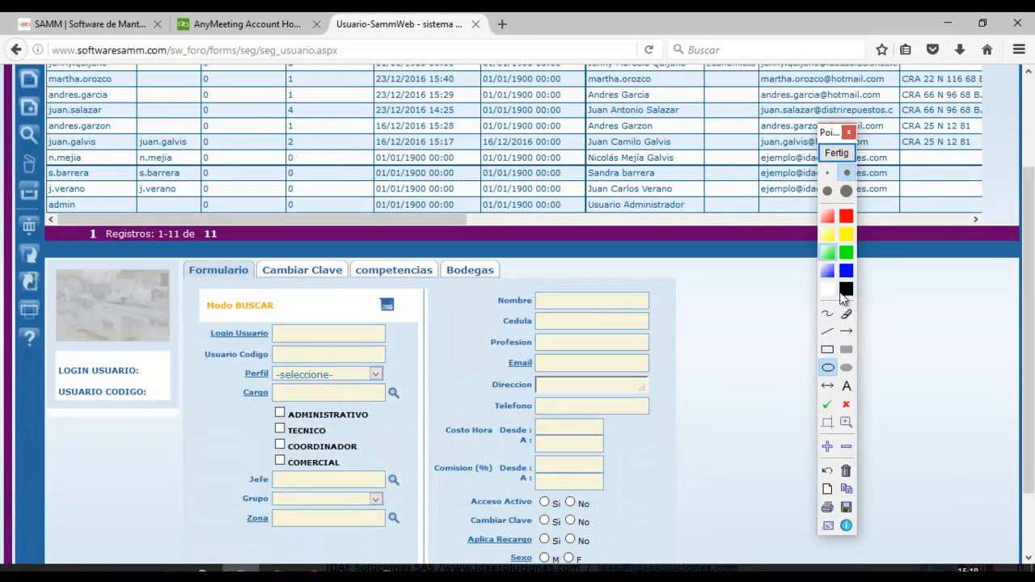
click(827, 349)
mouse_move(214, 379)
mouse_down()
mouse_move(358, 407)
mouse_move(421, 405)
mouse_up()
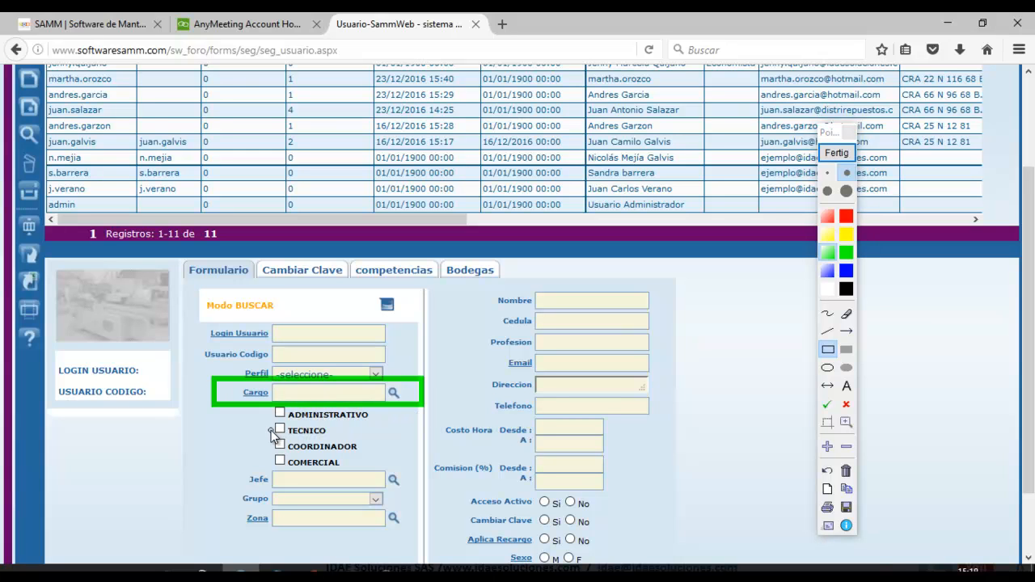
mouse_move(260, 406)
mouse_down()
mouse_move(304, 450)
mouse_move(362, 453)
mouse_move(380, 473)
mouse_up()
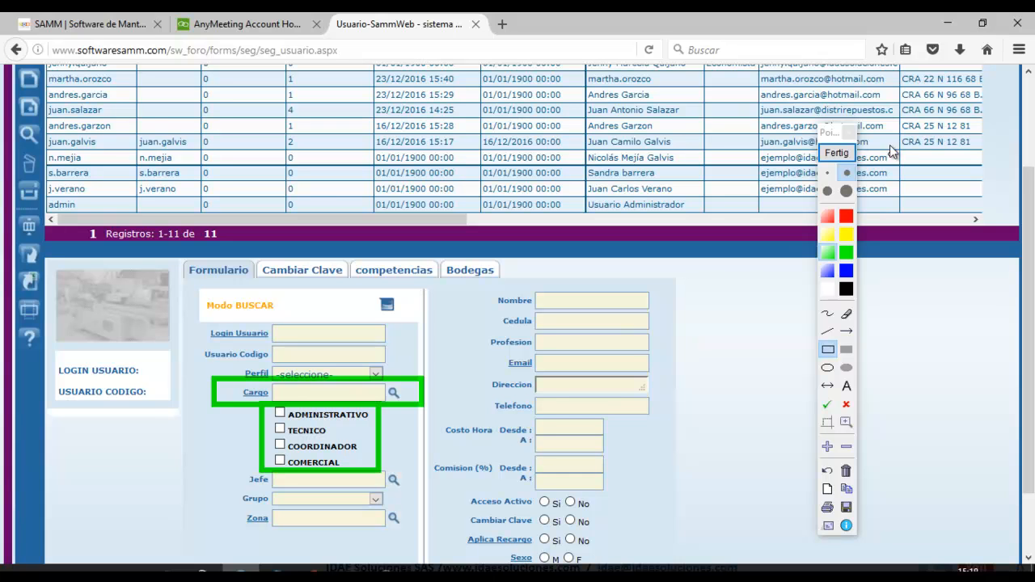
click(836, 152)
Search for users who have the COMERCIAL role and review the filtered list
click(279, 462)
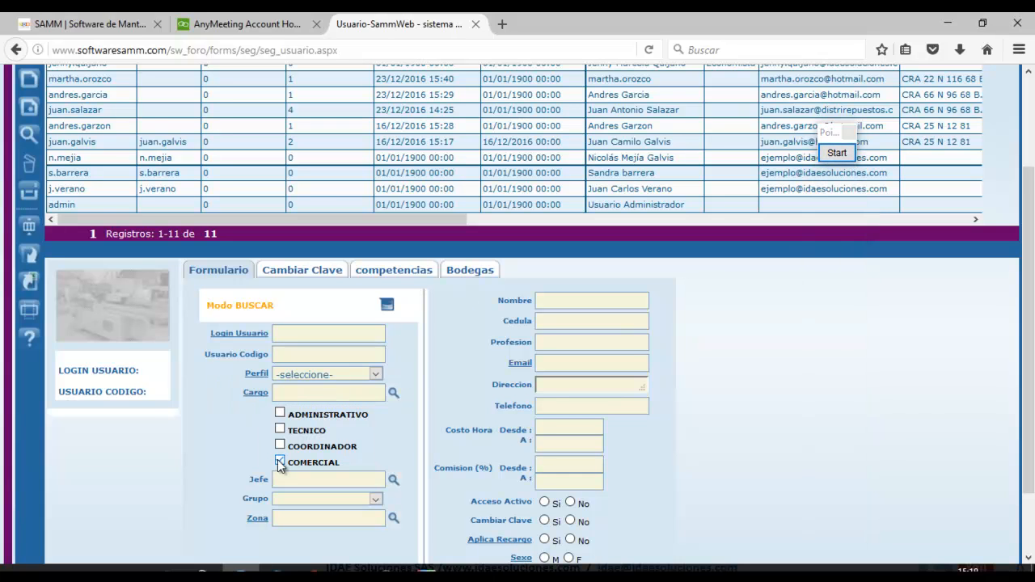
scroll(1015, 485, down, 2)
click(635, 525)
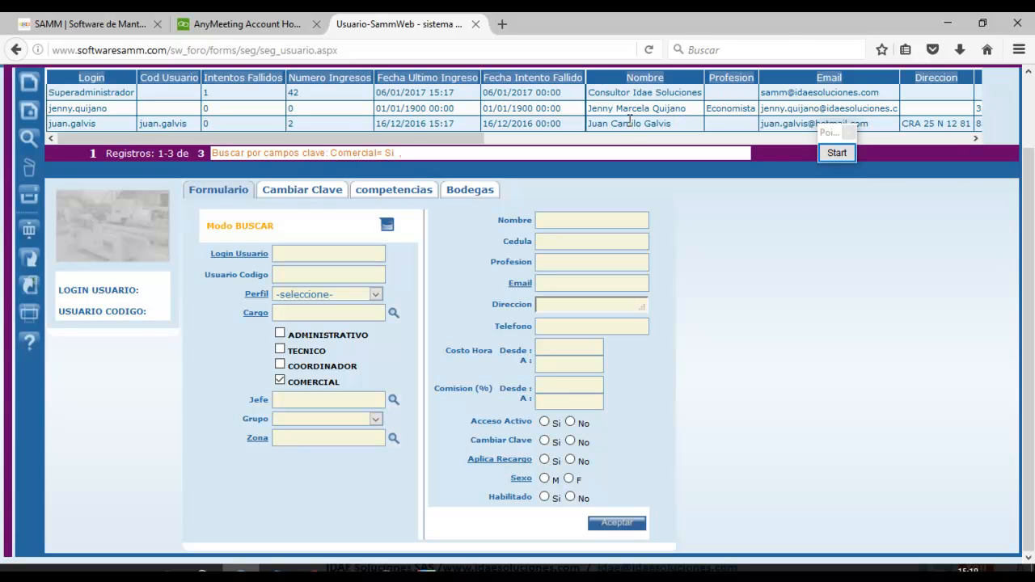
scroll(676, 228, up, 2)
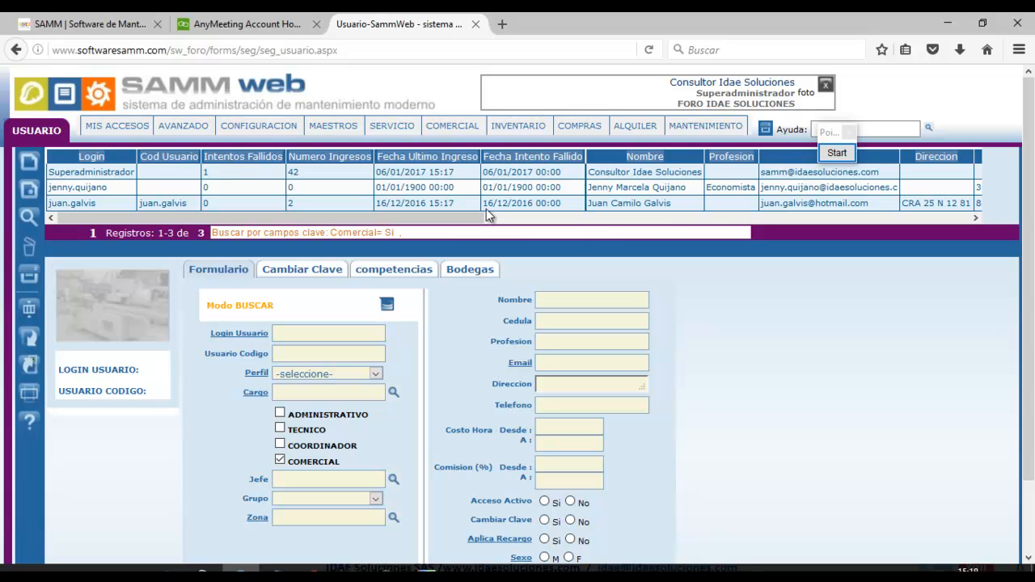
Circle the COMERCIAL module heading with a blue ellipse annotation, and close the annotation mode
click(837, 153)
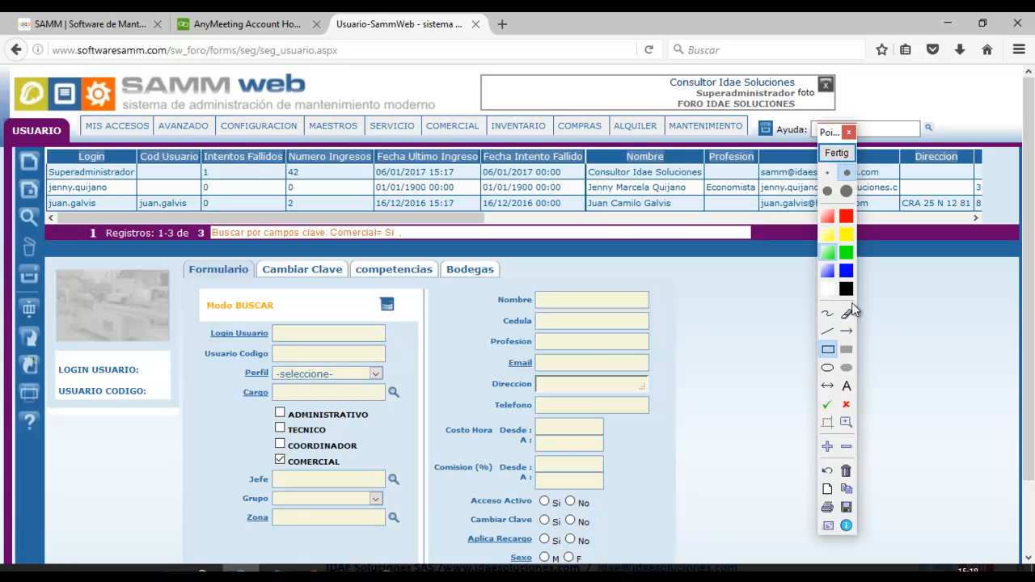
click(827, 367)
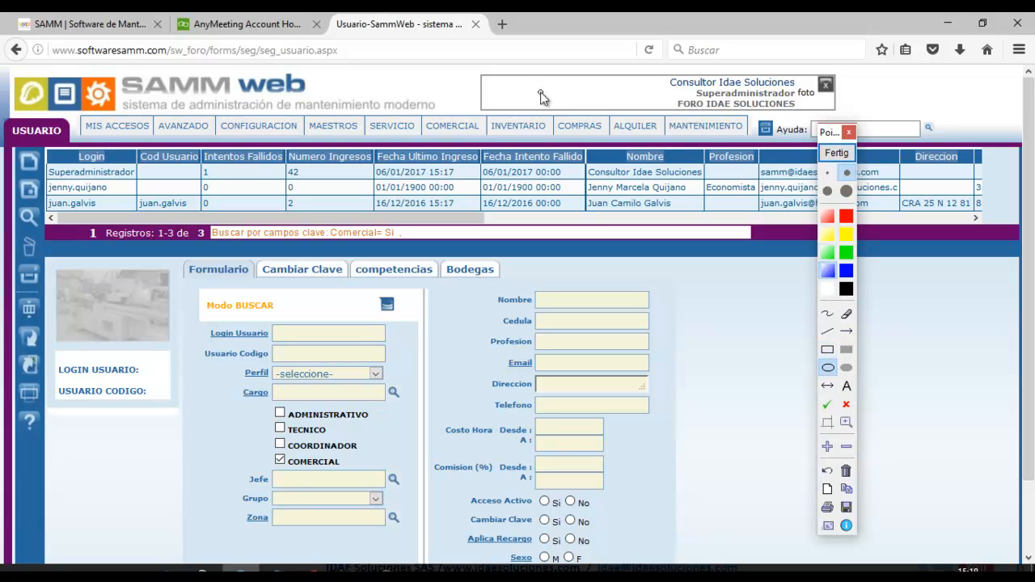
drag(391, 87, 540, 168)
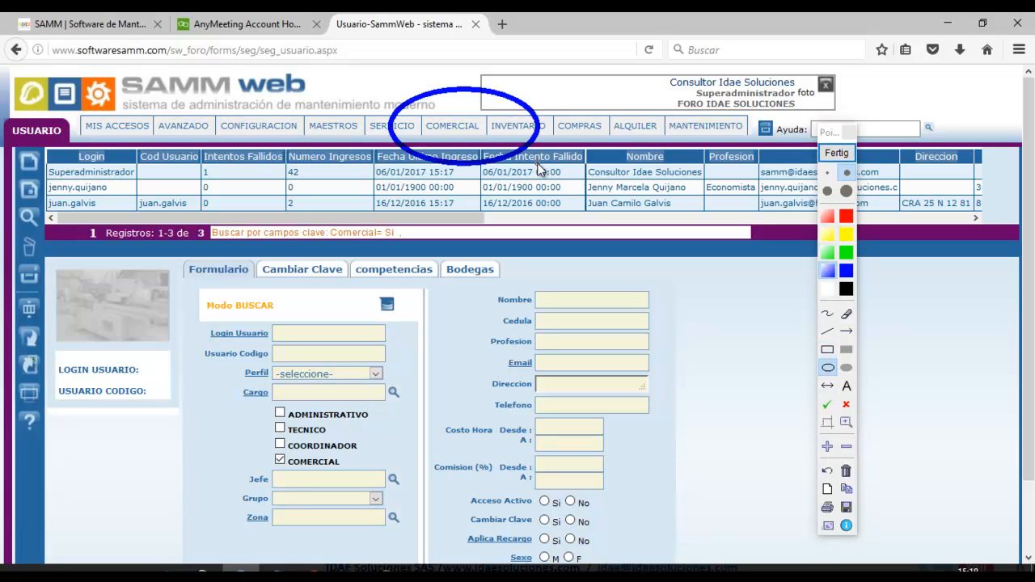
click(831, 154)
Open the commercial Condiciones page and start a new condition named Transporte
mouse_move(443, 131)
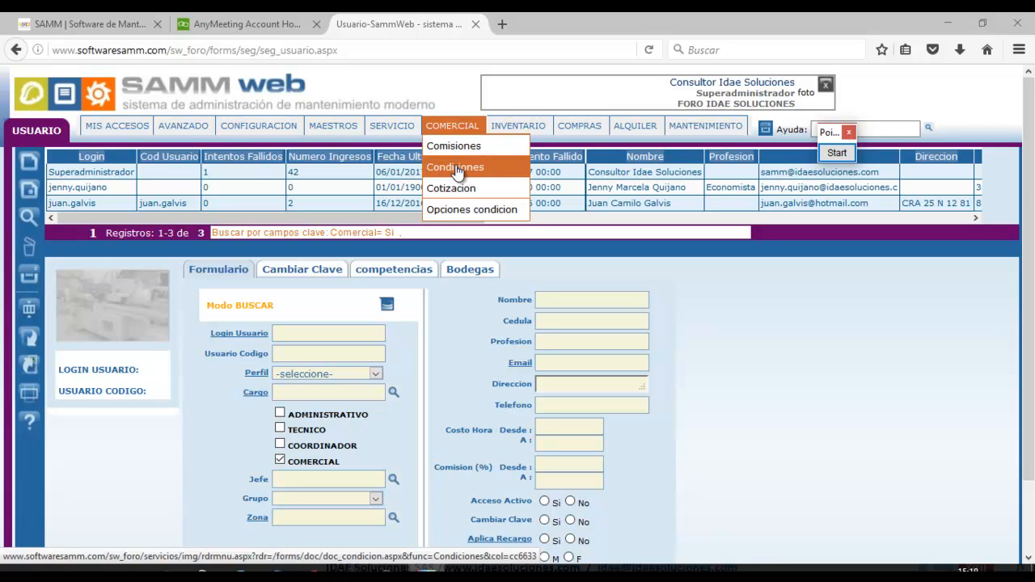
click(457, 169)
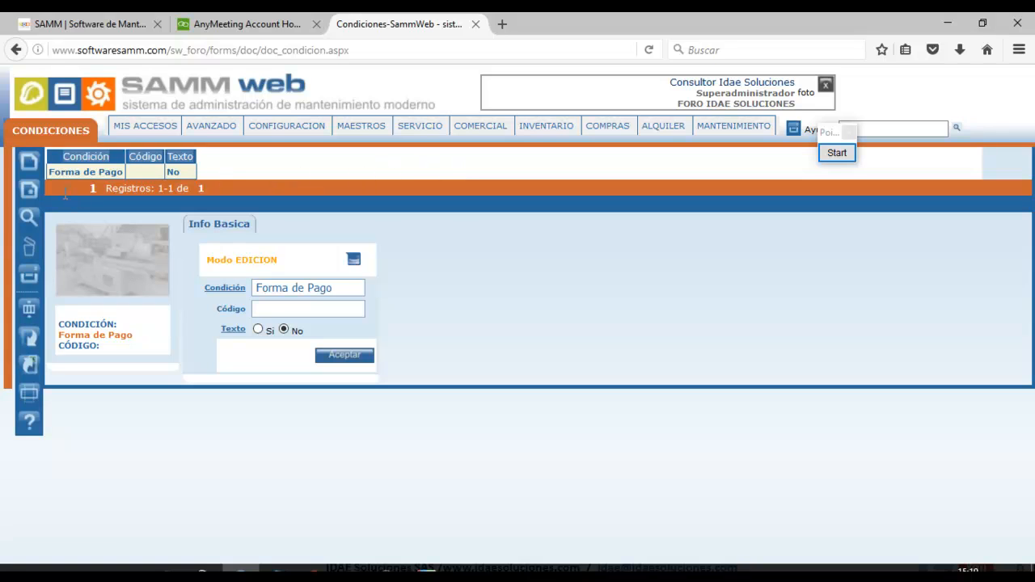
click(29, 163)
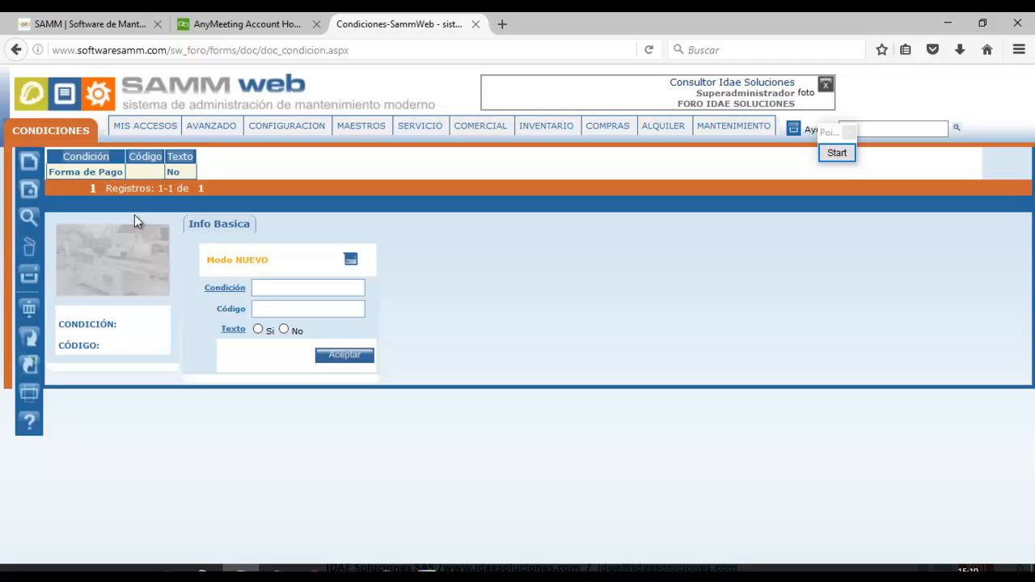
click(270, 290)
text(Transporte)
Circle the Texto option of the new condition with a blue ellipse annotation, and close the annotation mode
click(837, 153)
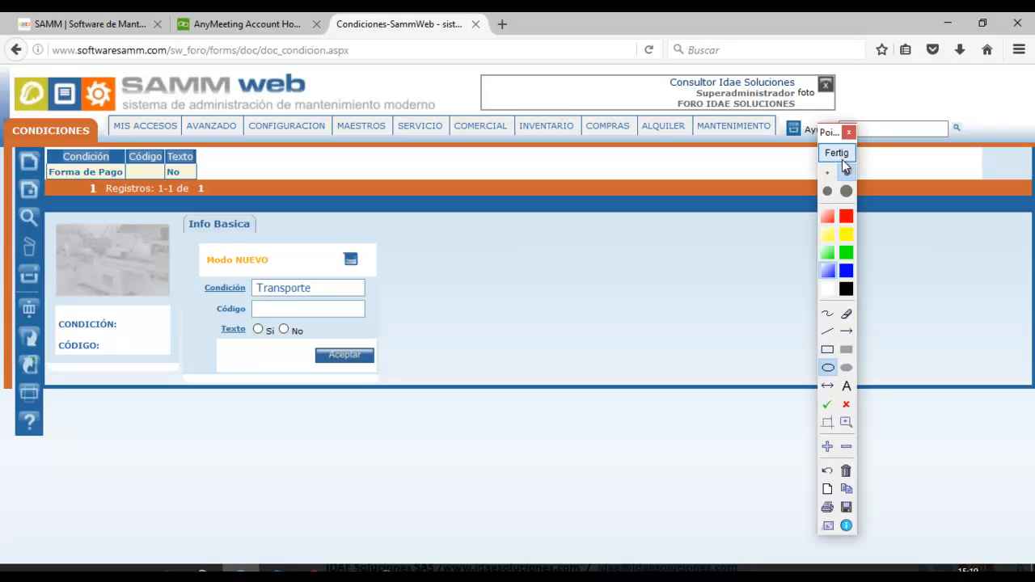
click(828, 367)
drag(203, 308, 322, 349)
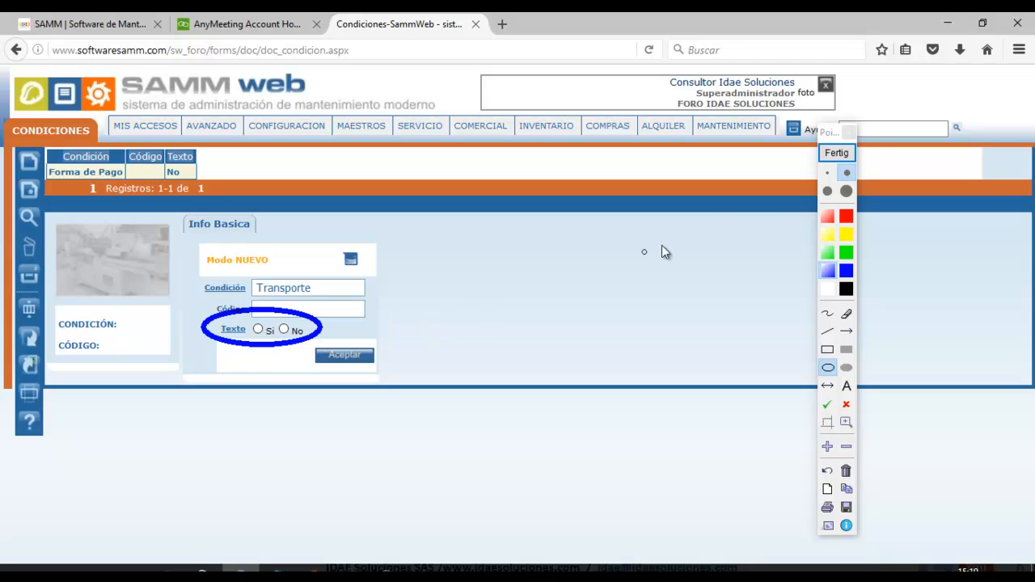
click(841, 153)
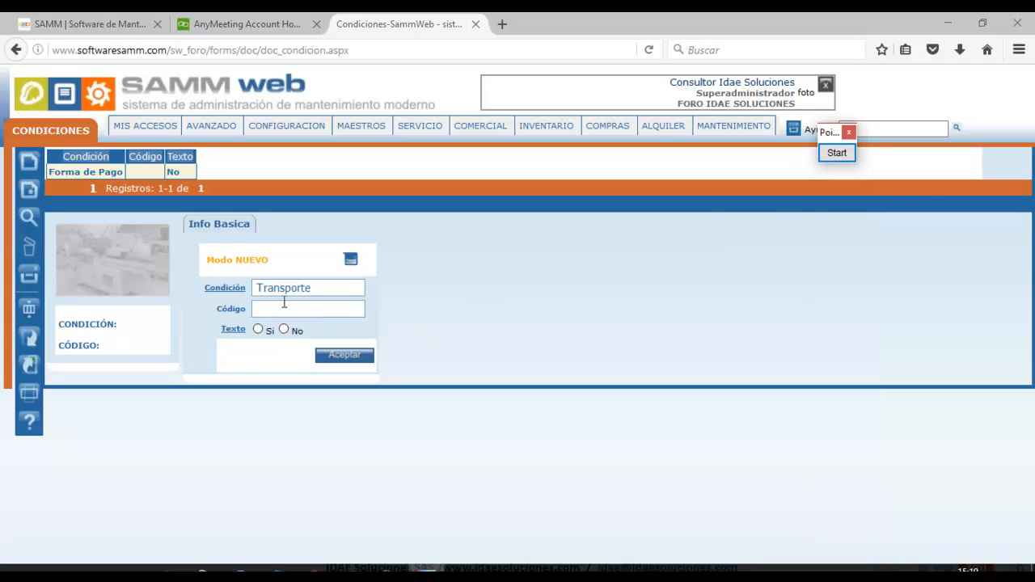
Set Texto to Si for the Transporte condition and save the record
click(257, 330)
click(328, 354)
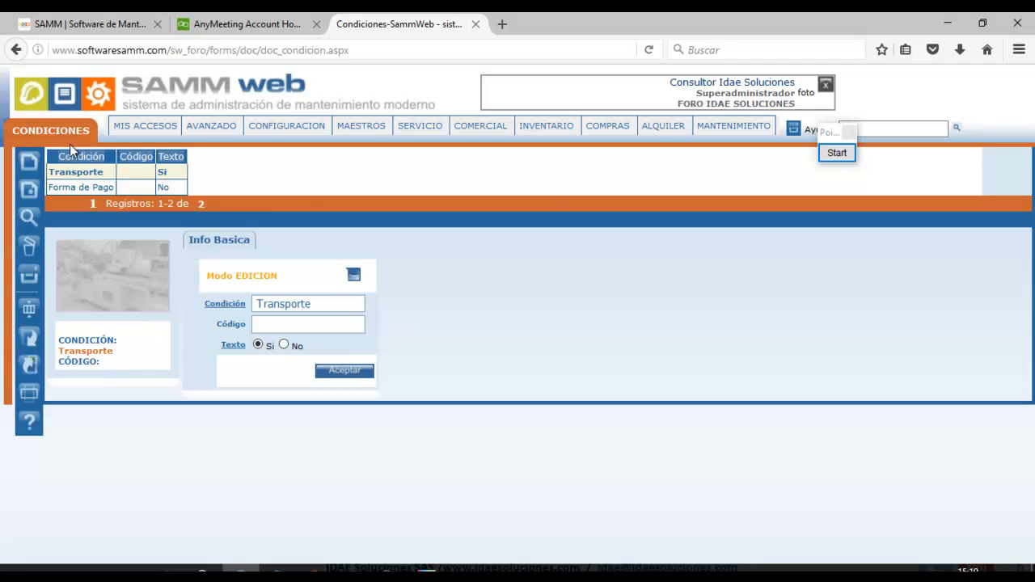
Open the Cotizacion page in a new browser tab and display the conditions of the Verificación encendido quotation
mouse_move(492, 141)
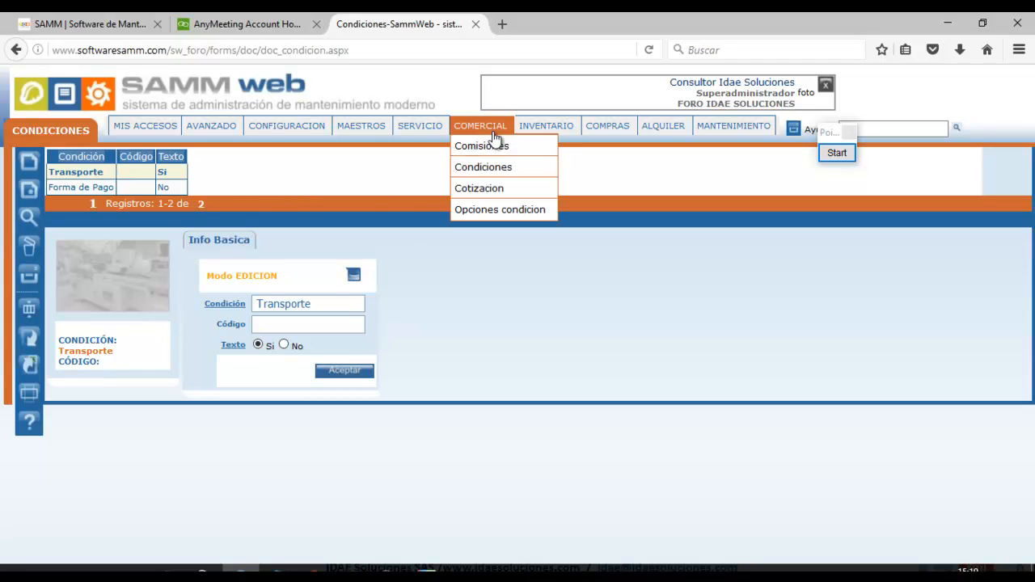
middle_click(492, 188)
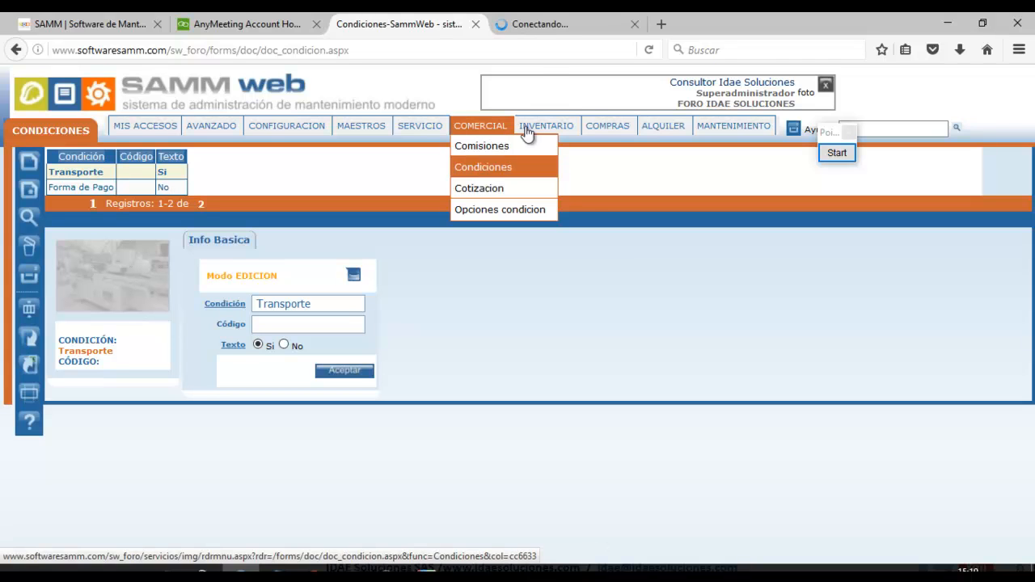
click(548, 25)
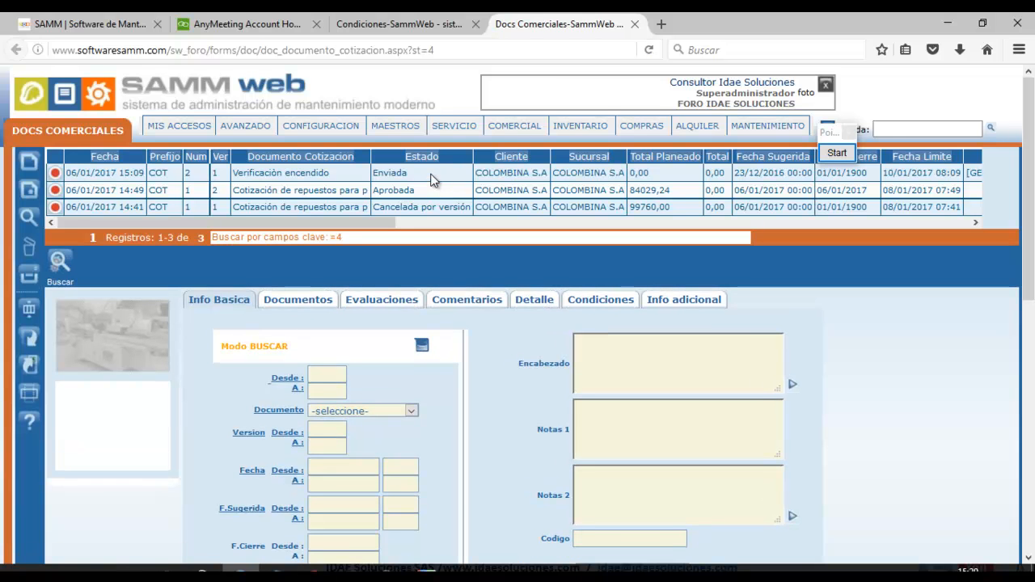
click(433, 177)
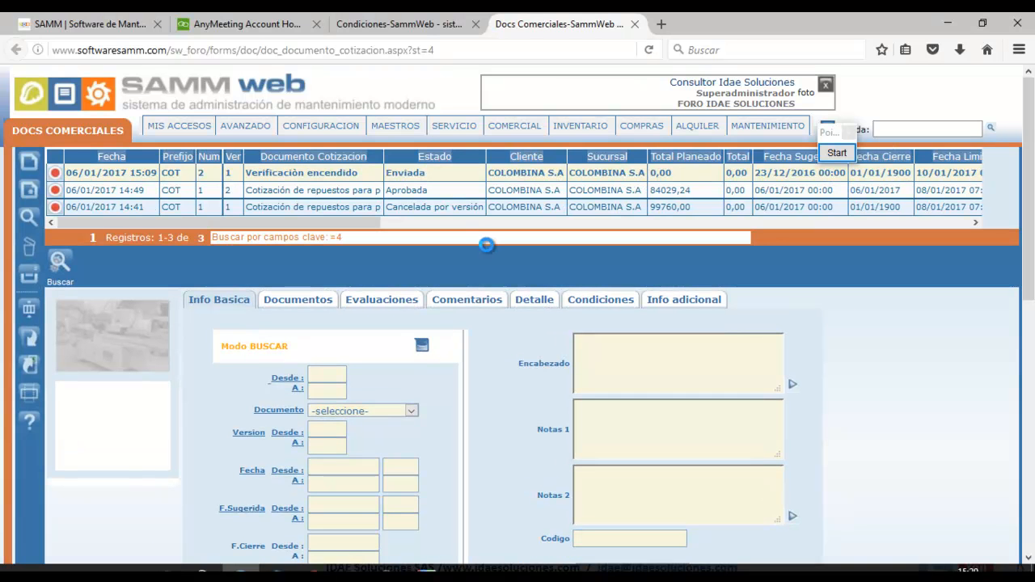
click(597, 307)
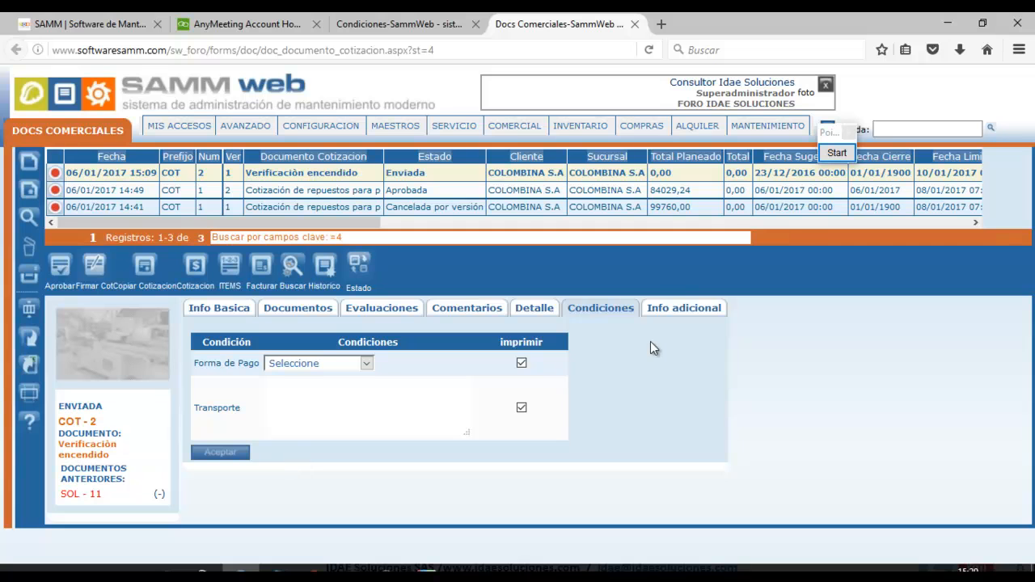
Circle the Forma de Pago and Transporte conditions and their value fields with red ellipse annotations, and close the annotation mode
click(837, 153)
click(827, 216)
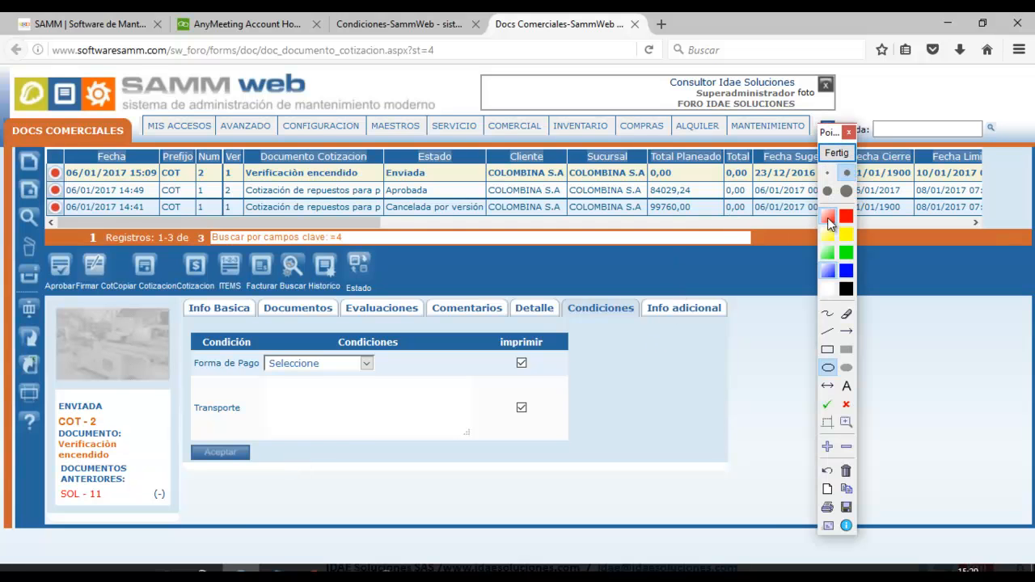
drag(177, 337, 409, 390)
drag(177, 383, 415, 441)
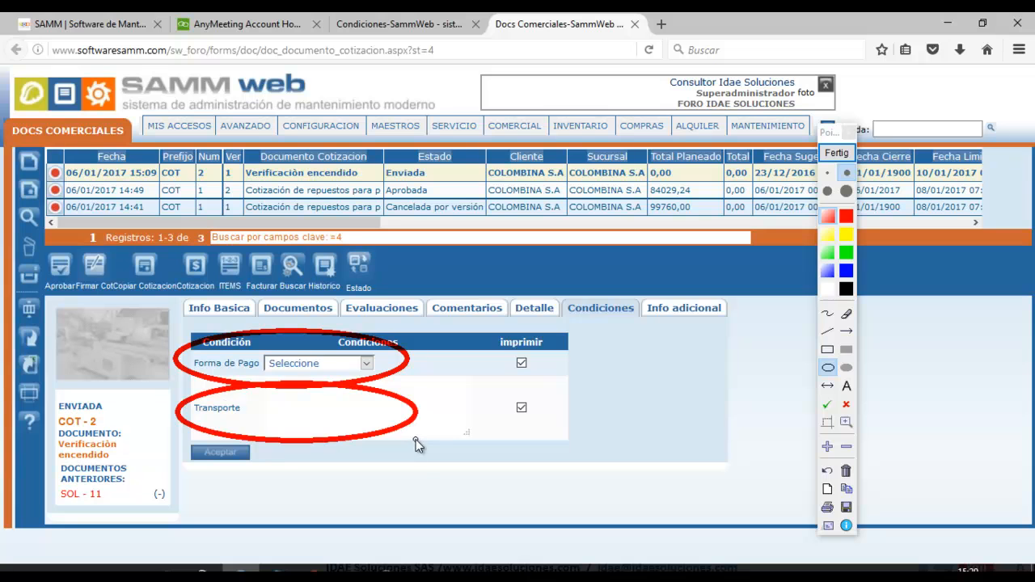
drag(274, 350, 384, 386)
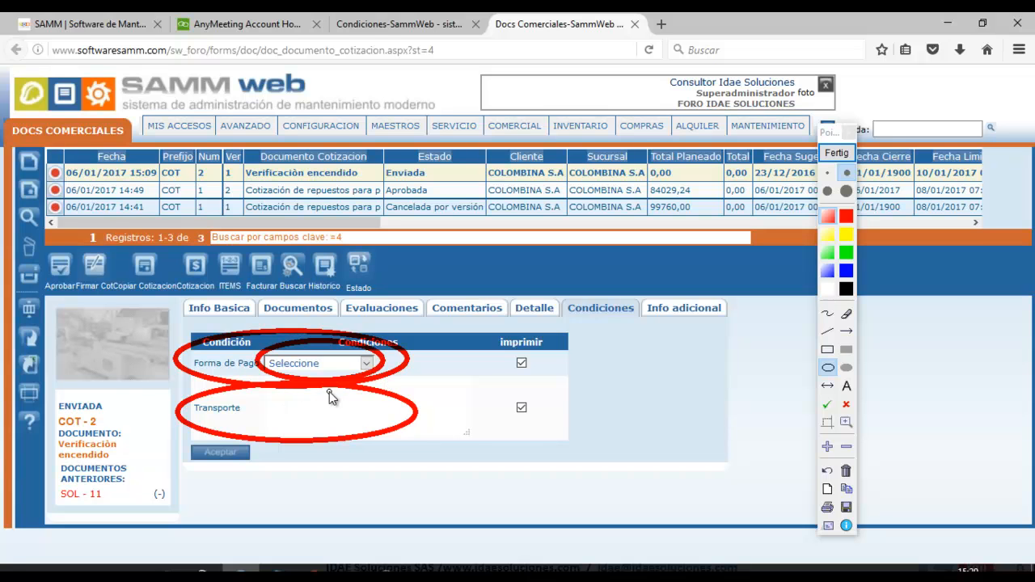
drag(269, 397, 383, 433)
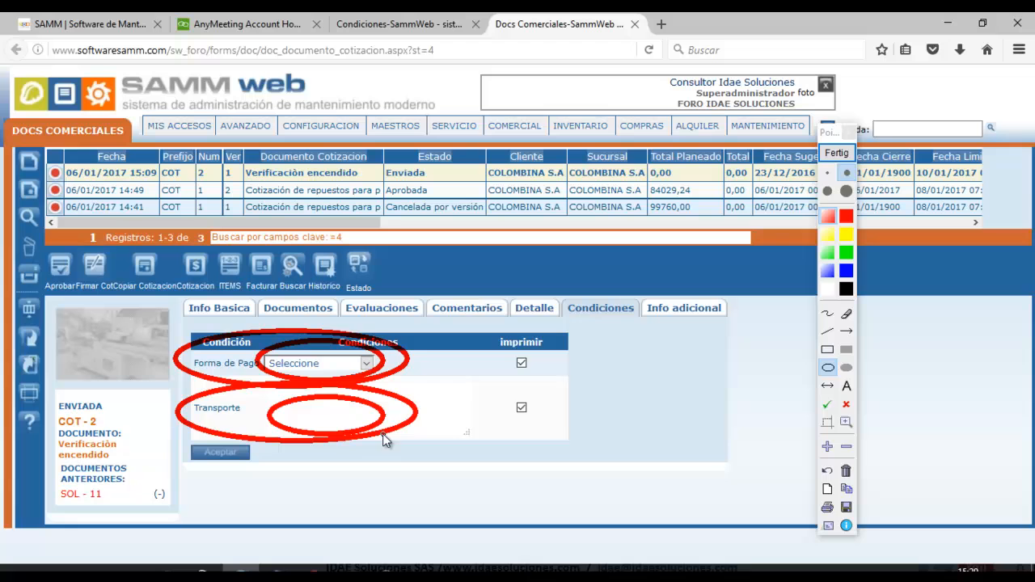
click(836, 152)
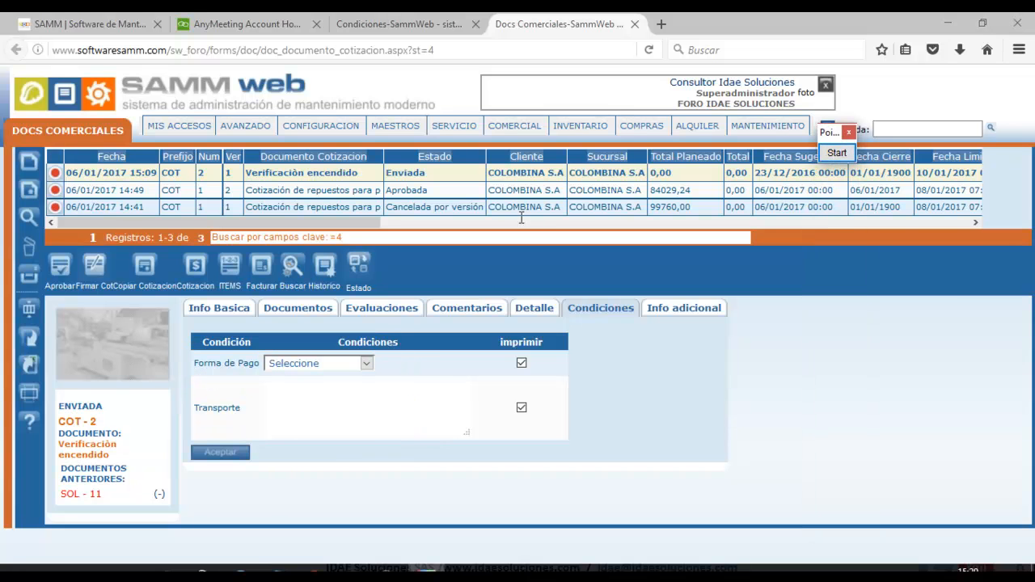
Set Texto to No for the Transporte condition, save the record, and return to the quotation's conditions
click(422, 26)
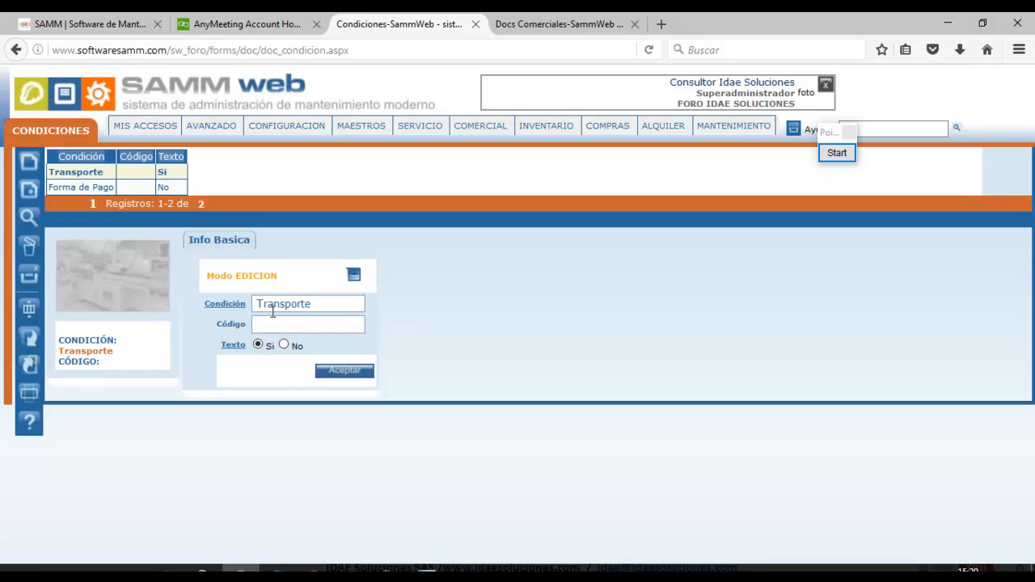
click(284, 346)
click(327, 370)
click(575, 30)
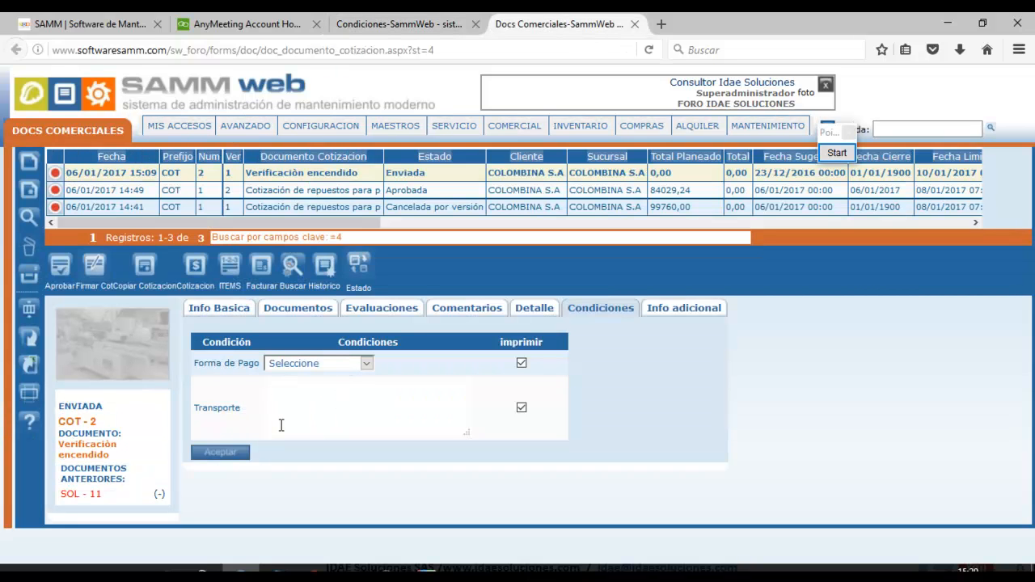
Open the Opciones condicion page and save a new option "A cargo del cliente" for the Transporte condition
click(402, 16)
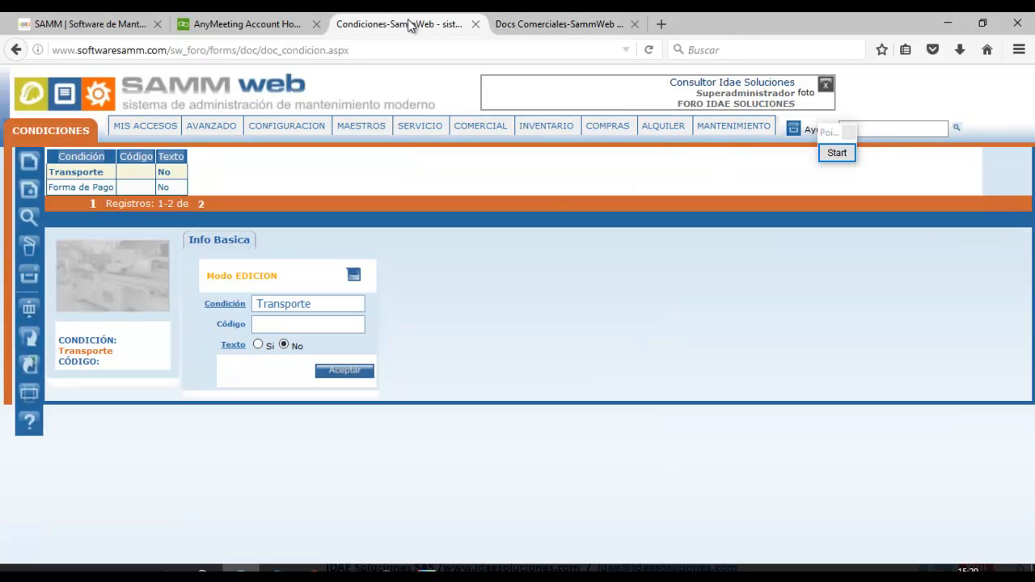
mouse_move(485, 133)
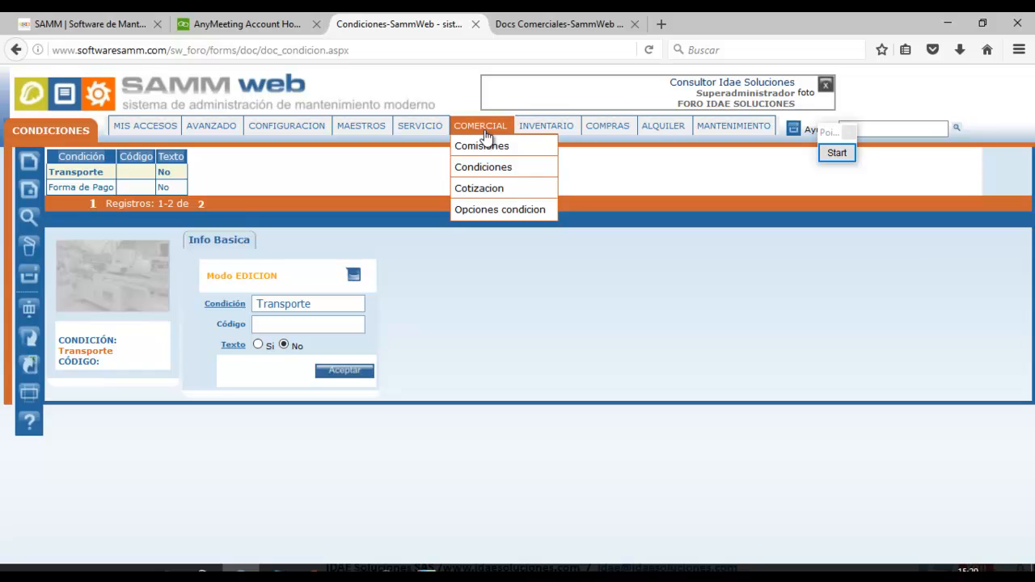
click(491, 214)
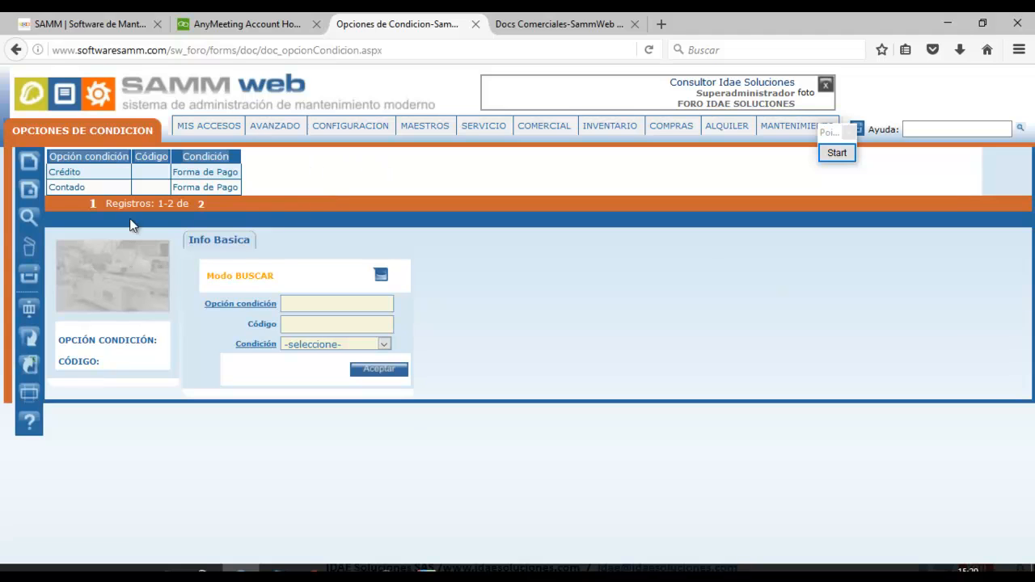
click(32, 165)
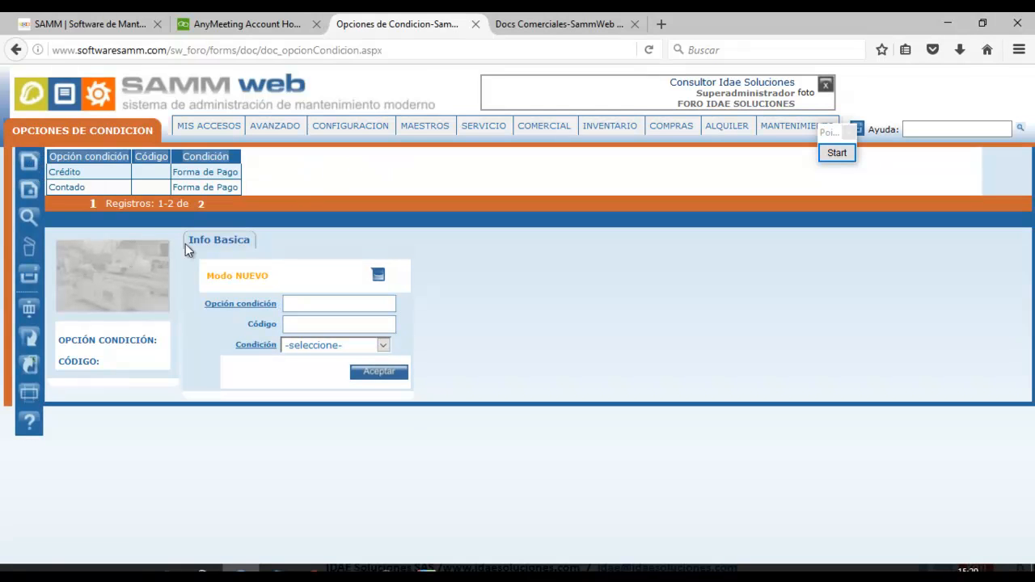
click(294, 305)
text(A cargo del cliente)
click(337, 345)
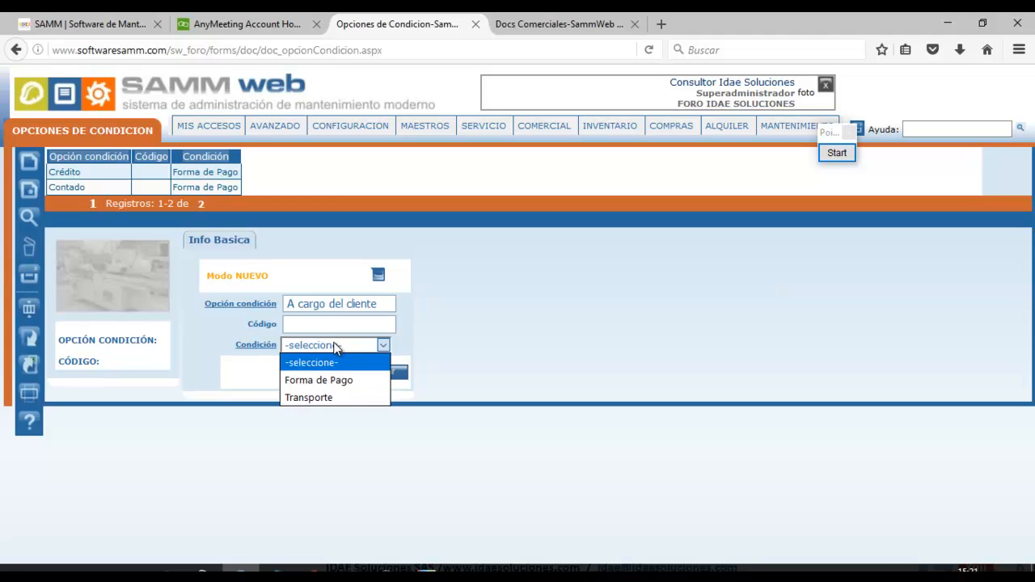
click(318, 396)
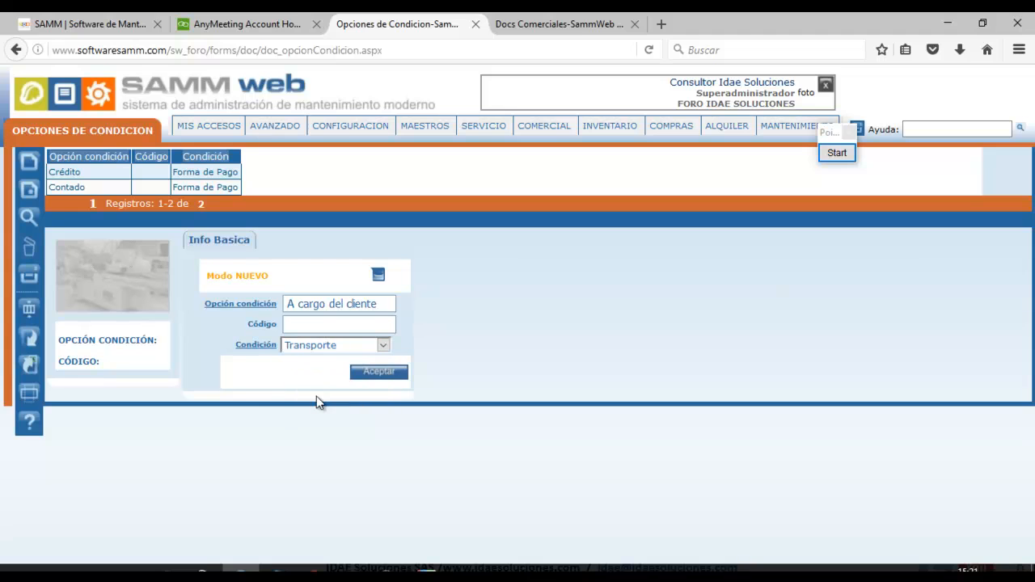
click(378, 372)
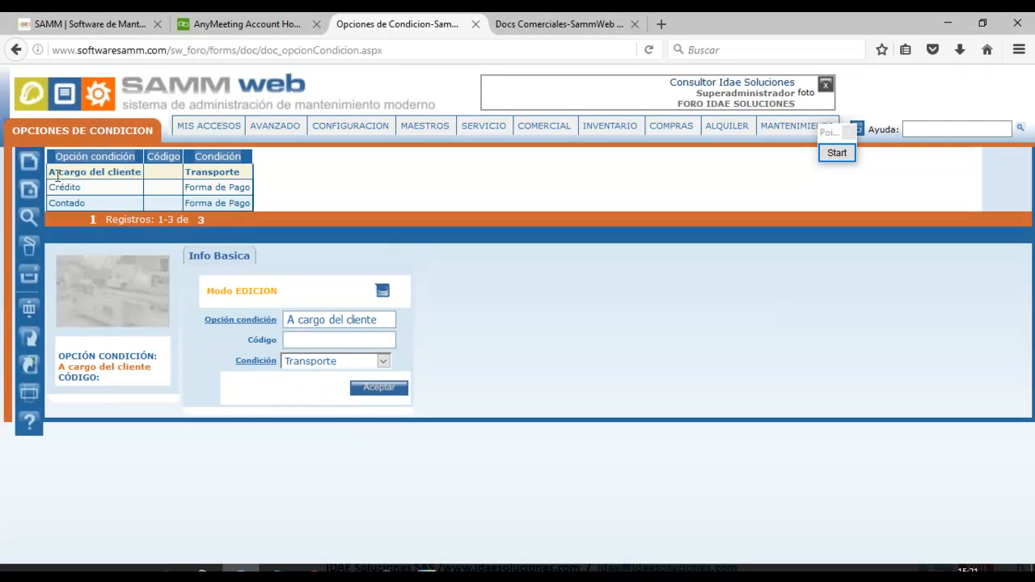
Create and save the condition option "Servientrega" for the Transporte condition
click(29, 161)
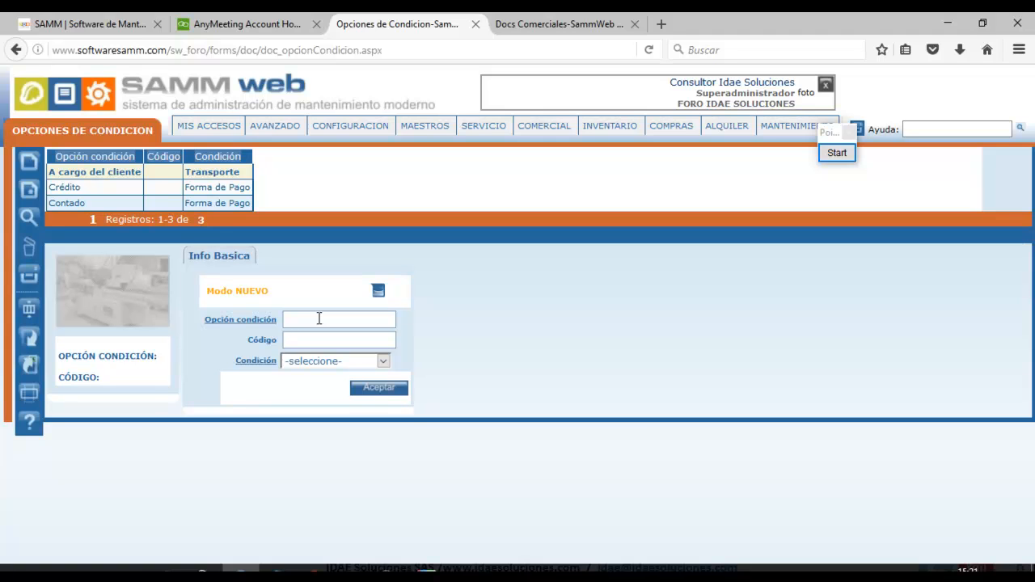
text(Servic)
text(ntrega)
click(322, 361)
click(314, 413)
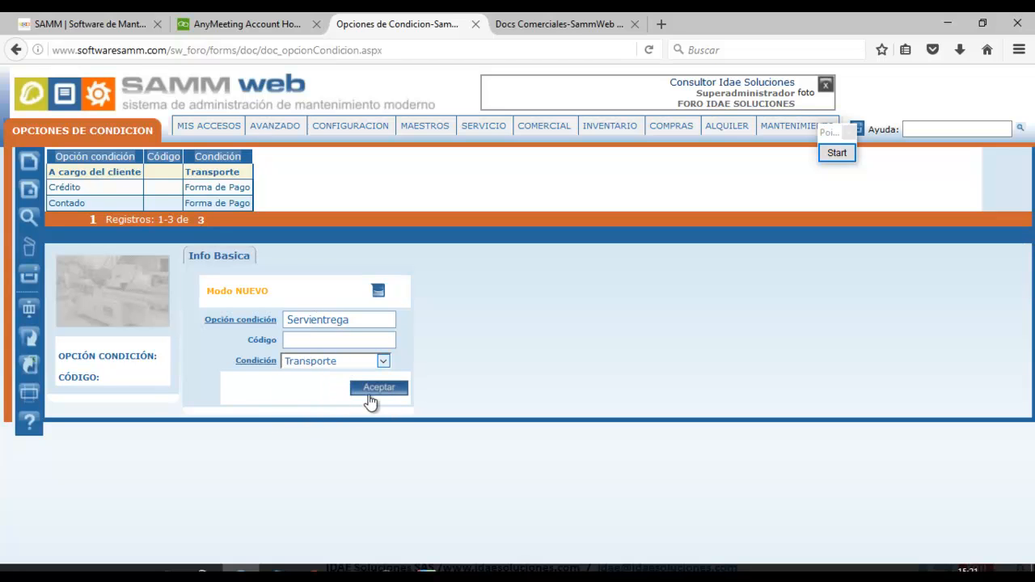
click(376, 389)
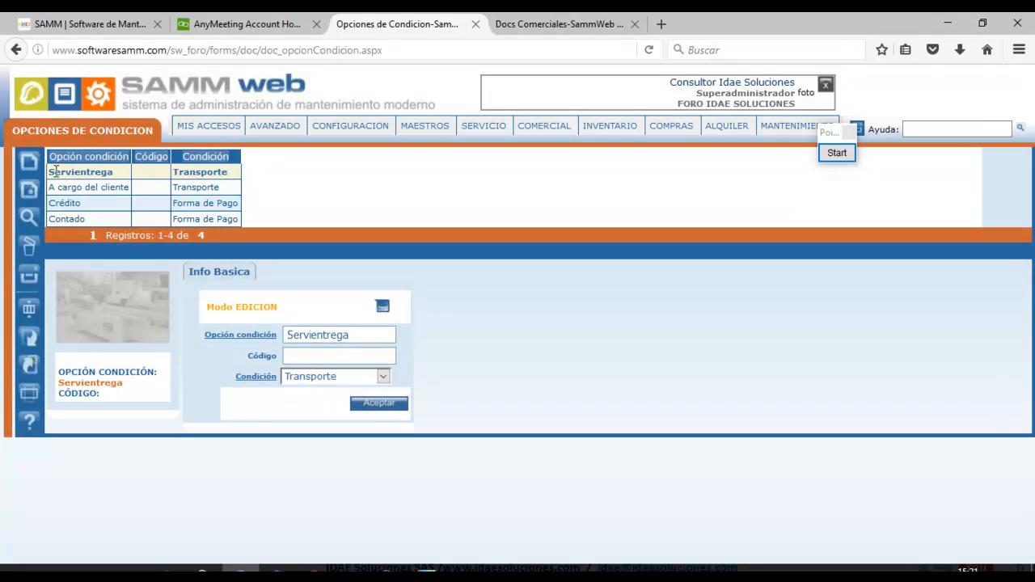
Create and save the condition option "A cargo Idae Soluciones" for the Transporte condition
click(30, 163)
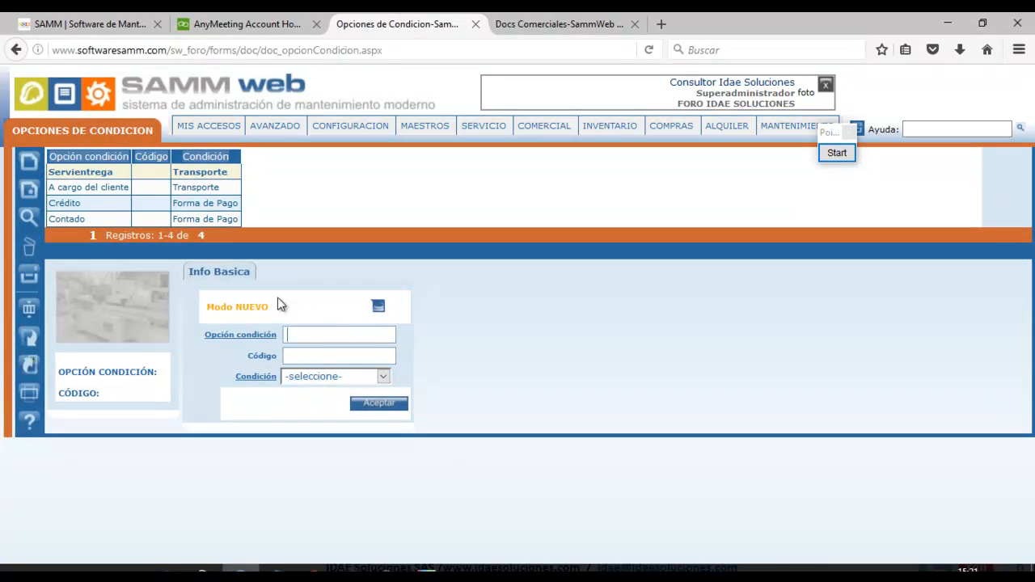
text(A cargo)
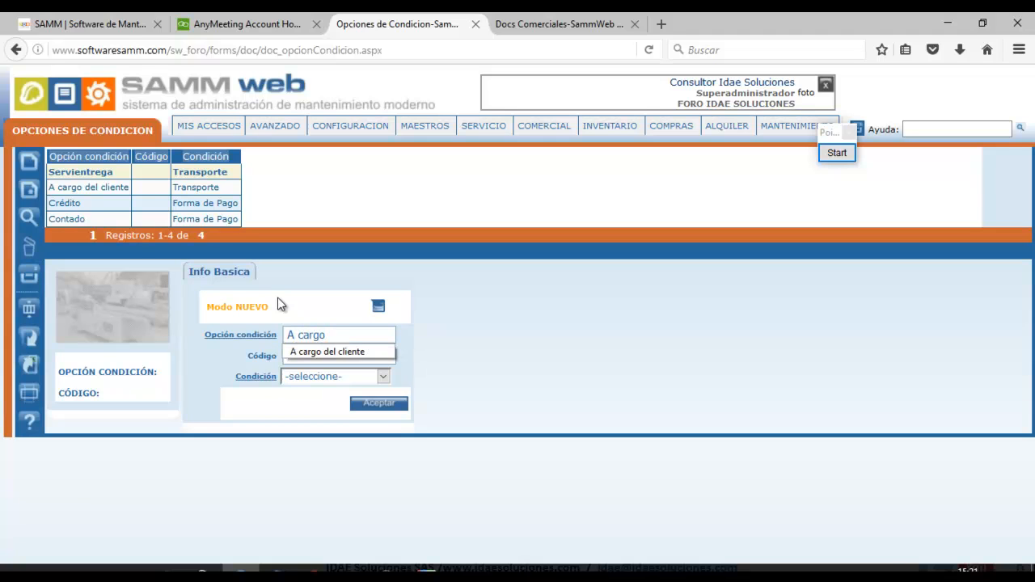
text( Idae )
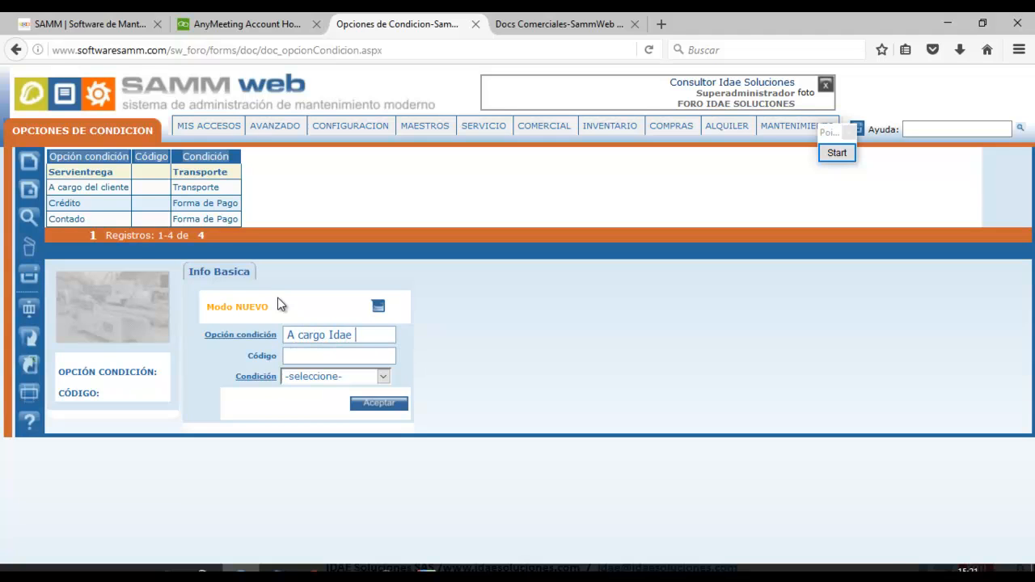
text(Soluciones)
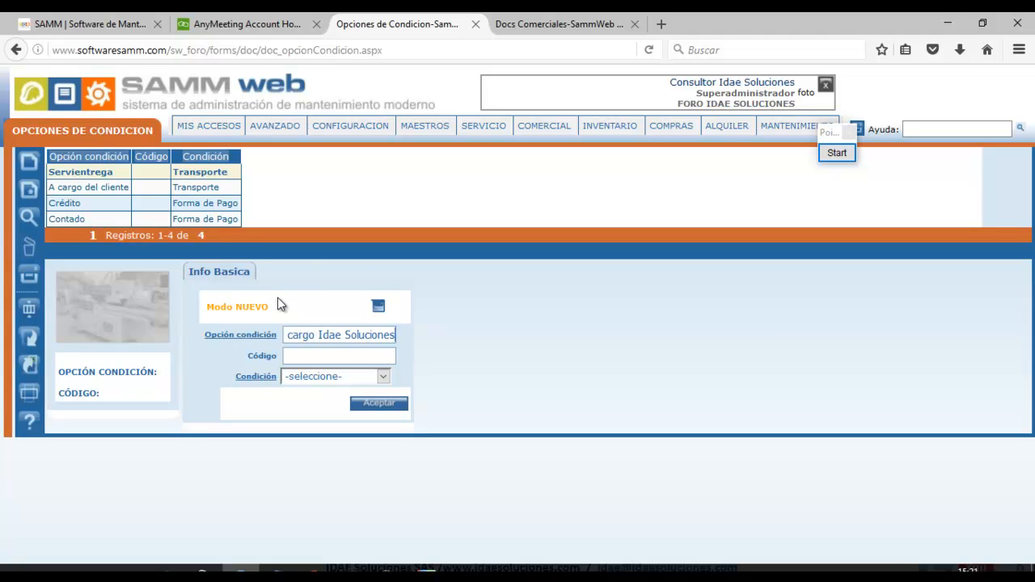
click(344, 380)
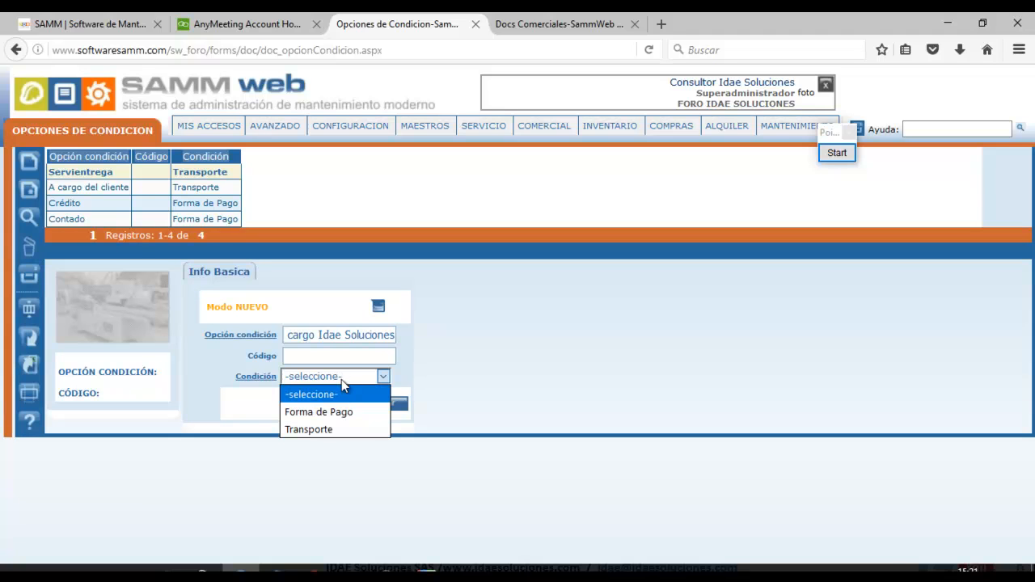
click(326, 429)
click(372, 408)
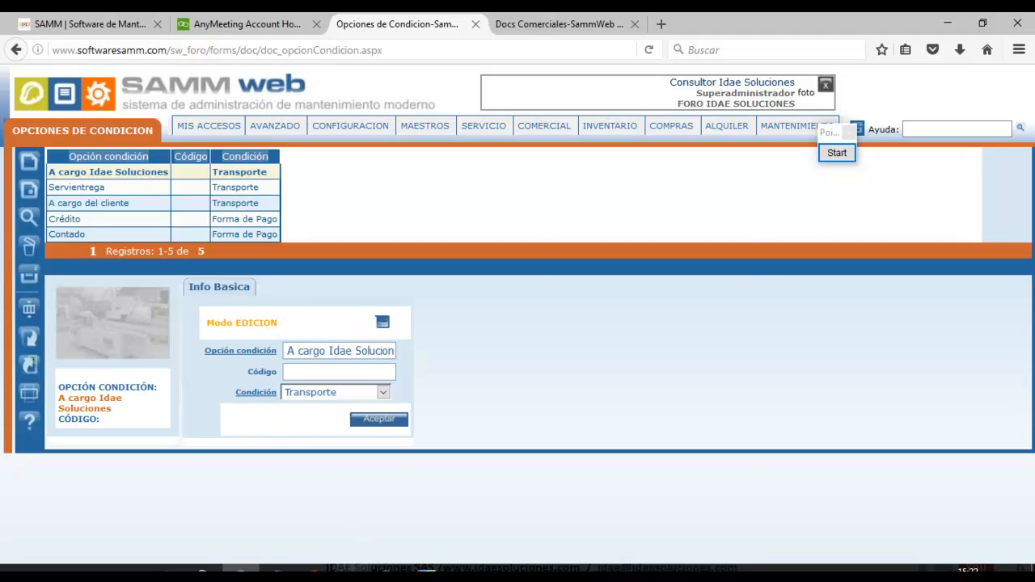
Switch to the AnyMeeting window, check the attendees' chat messages, and minimise the window
mouse_move(352, 568)
click(360, 526)
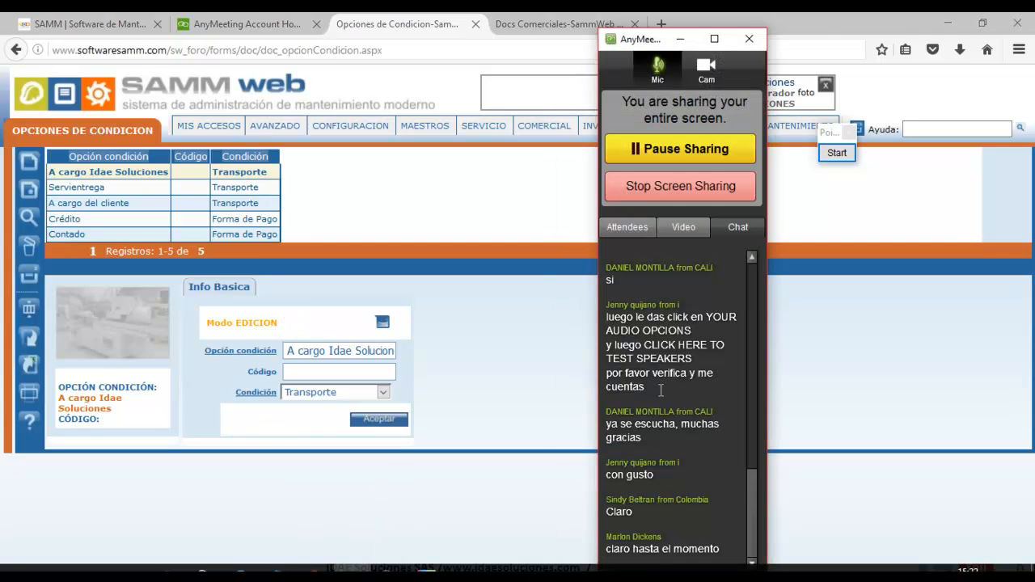
drag(647, 45, 105, 30)
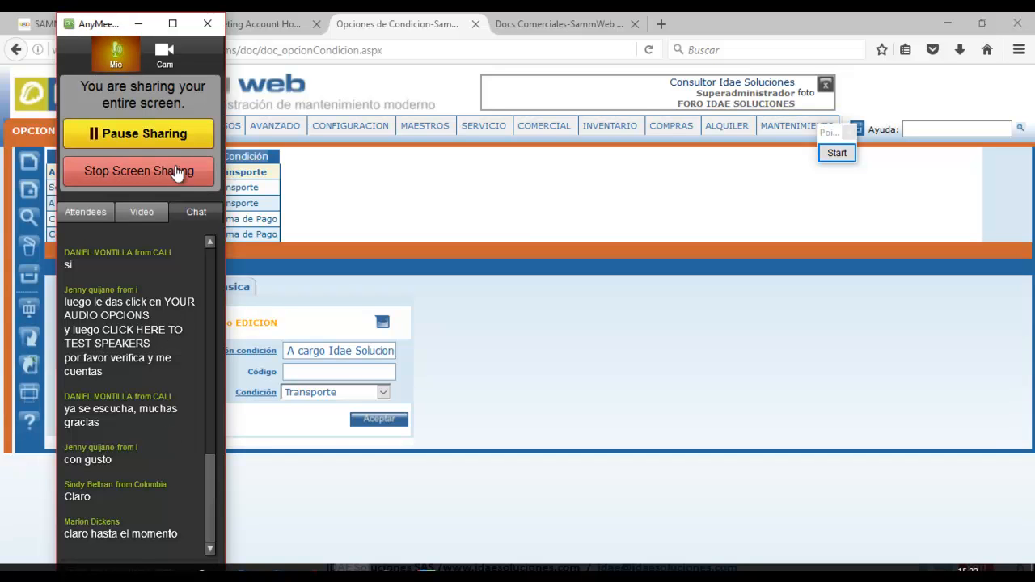
click(138, 23)
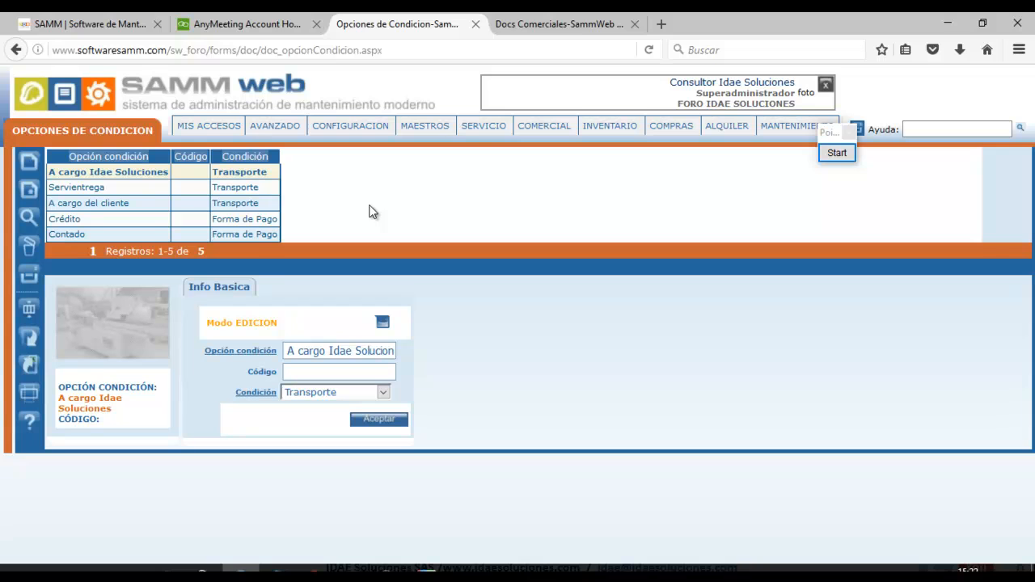
Open the Solicitudes page under Servicio and start a duplicate of service request SOL-12
mouse_move(482, 134)
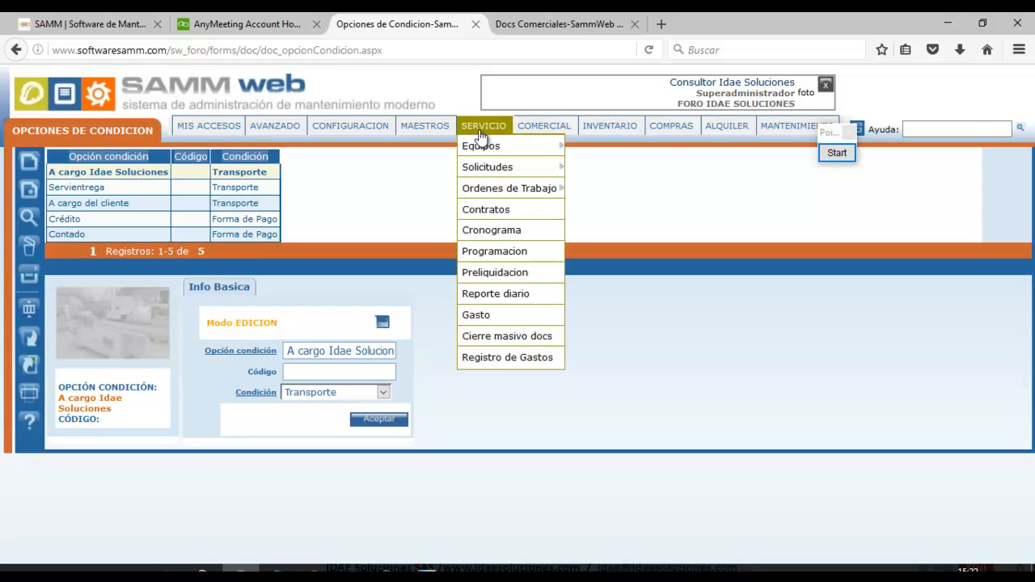
mouse_move(489, 168)
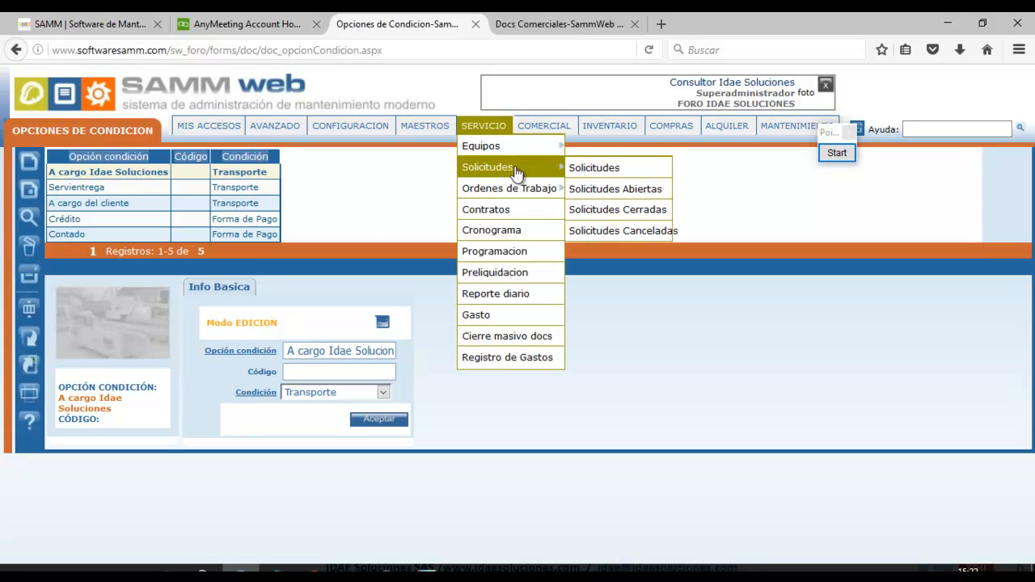
click(601, 174)
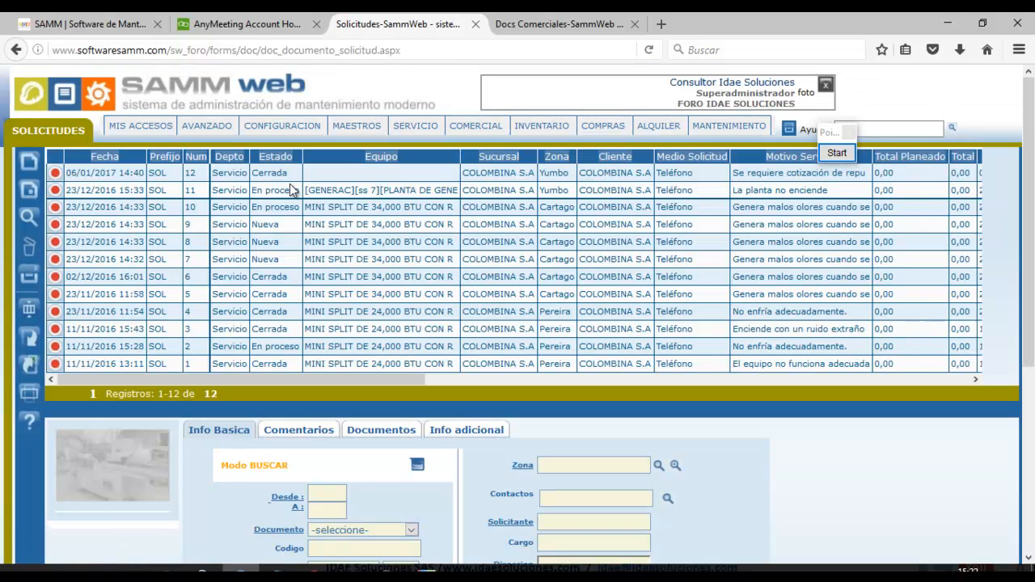
click(283, 173)
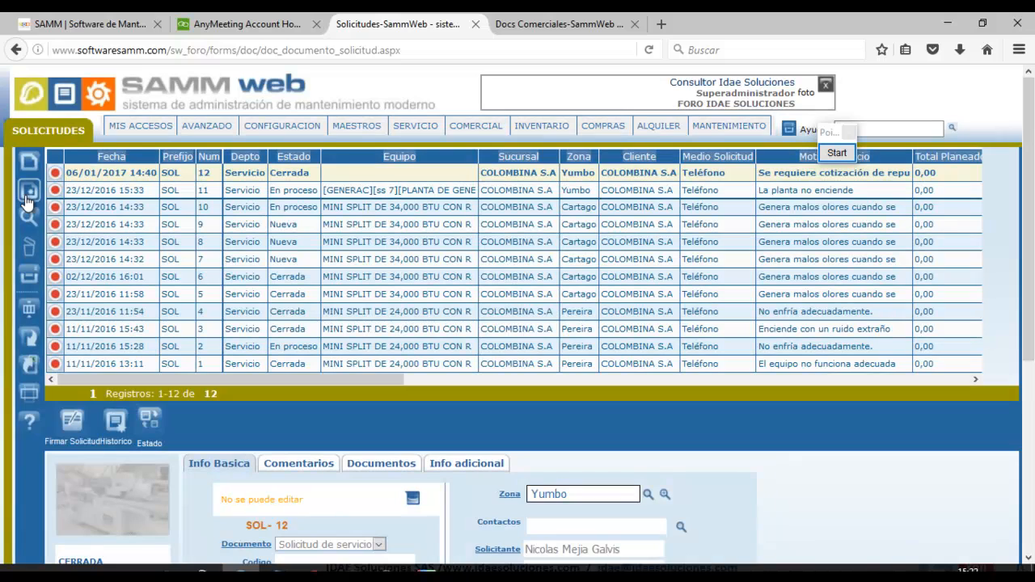
click(33, 191)
Change the duplicate's Motivo Servicio to "Se requiere cotización de repuestos para montaje de tuberia de enfriamiento."
drag(1028, 333, 1028, 522)
click(637, 402)
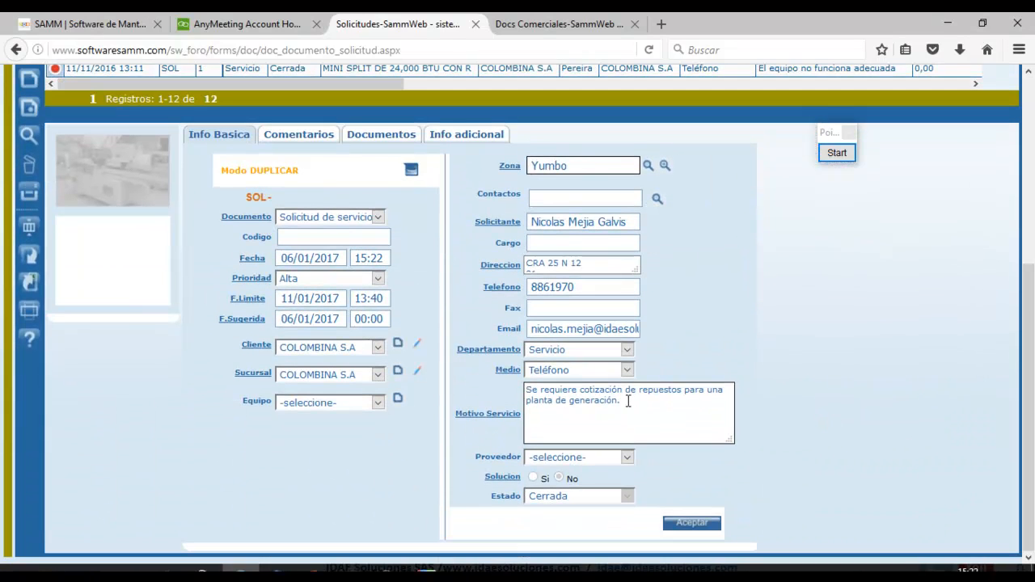
drag(696, 399, 686, 393)
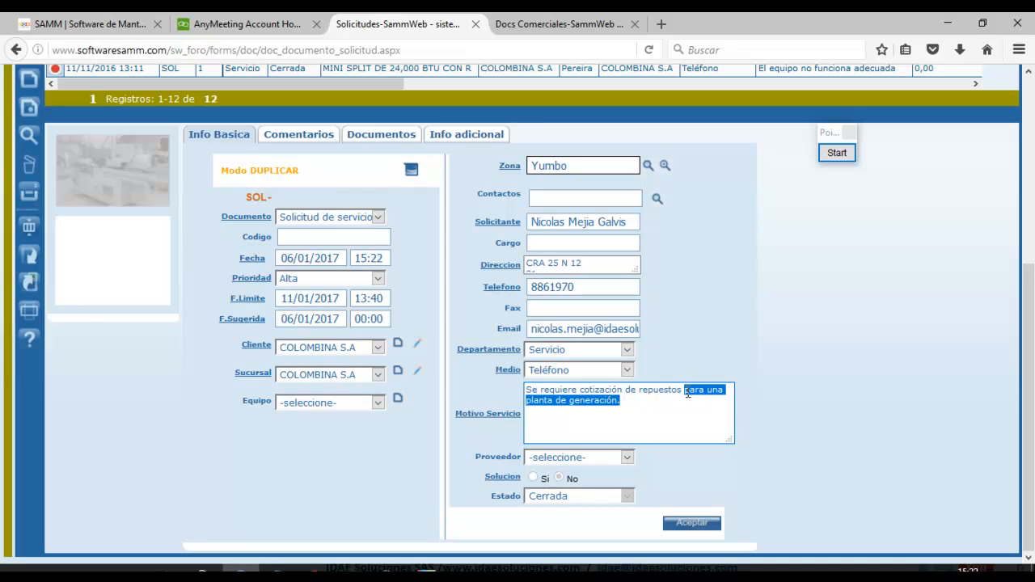
text(para mon)
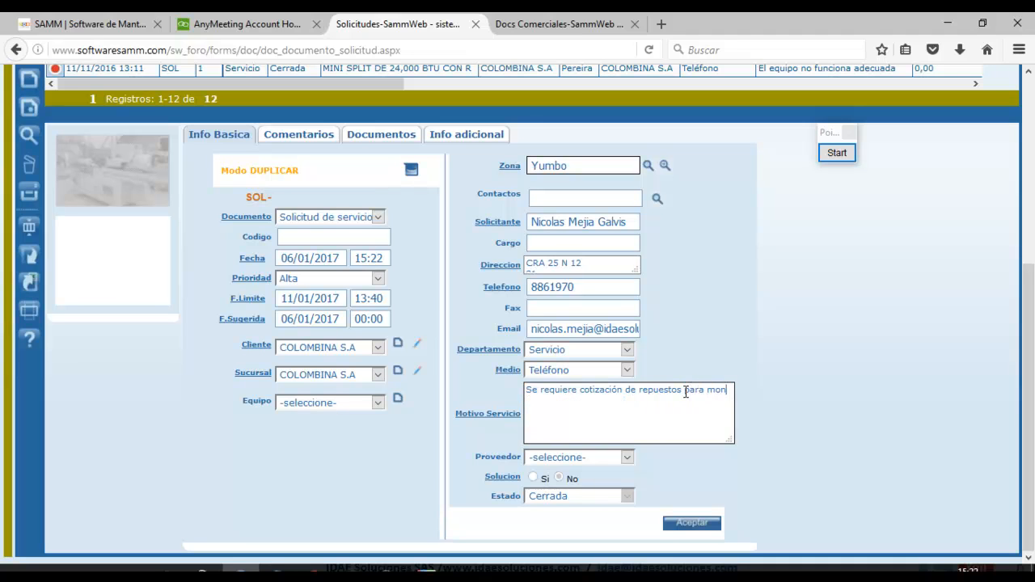
text(taje de tuberia )
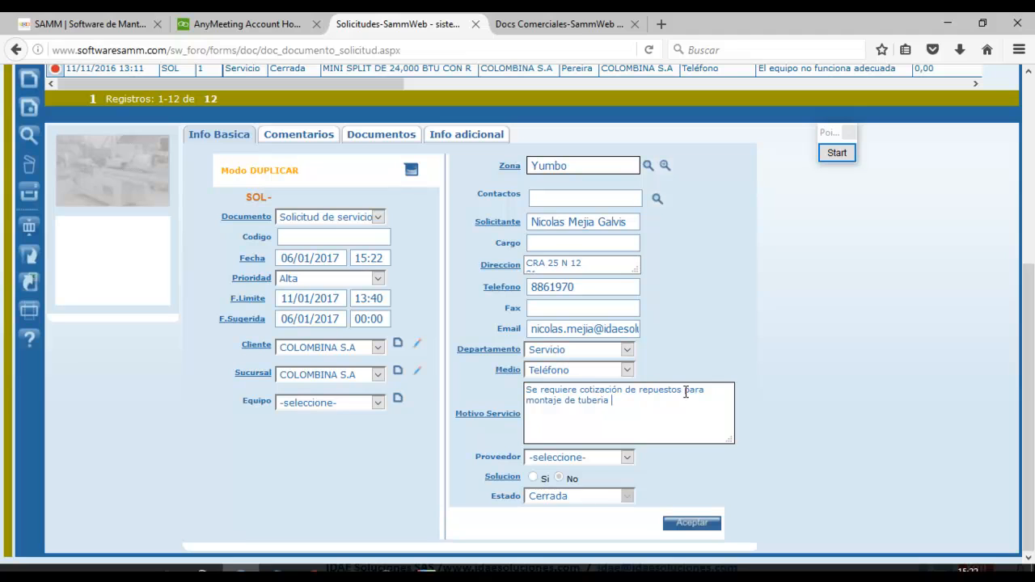
text(de enfriamiento.)
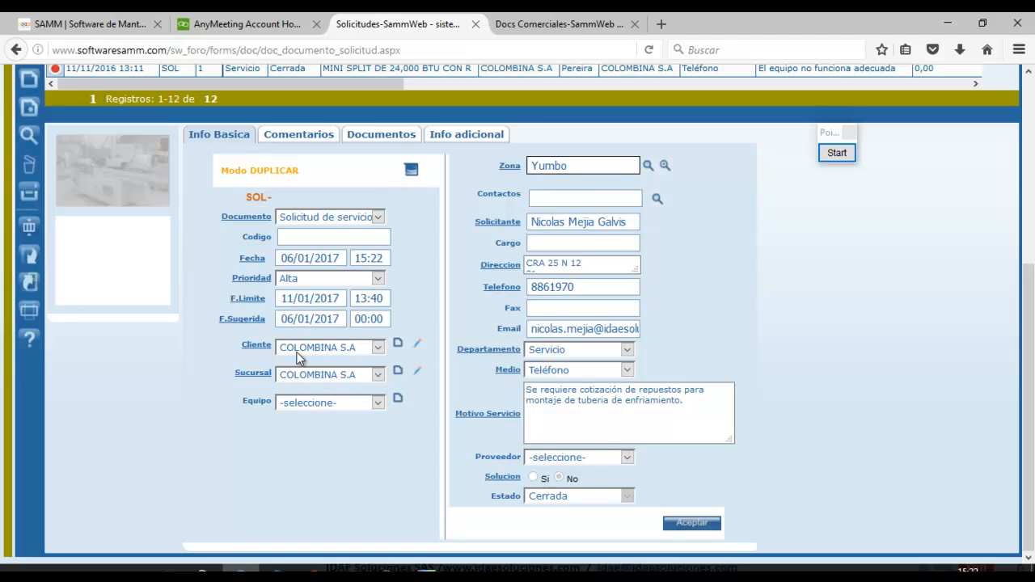
Review the requester's name and e-mail on the duplicated request, and save it as a new request
drag(528, 224, 633, 226)
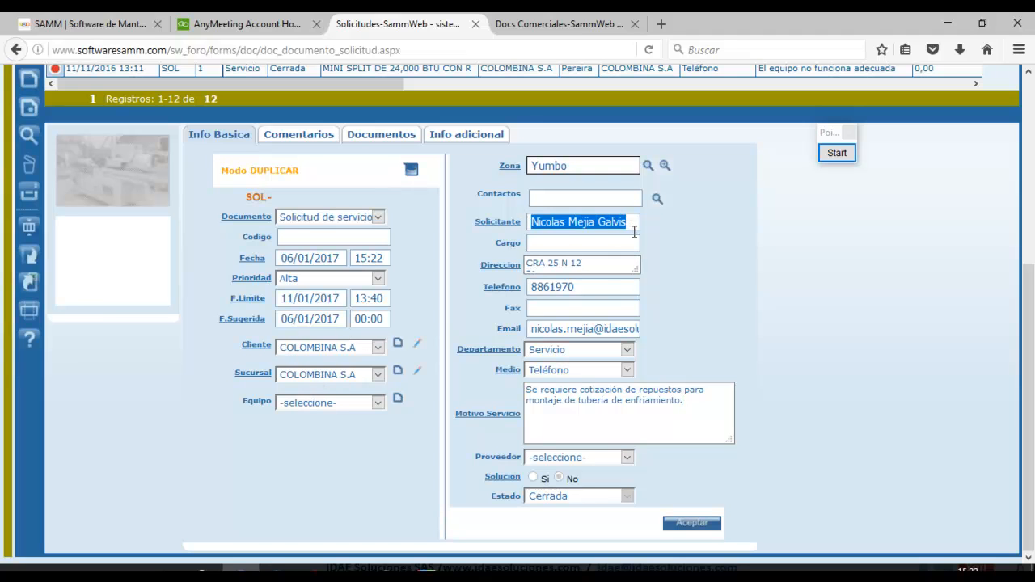
click(571, 330)
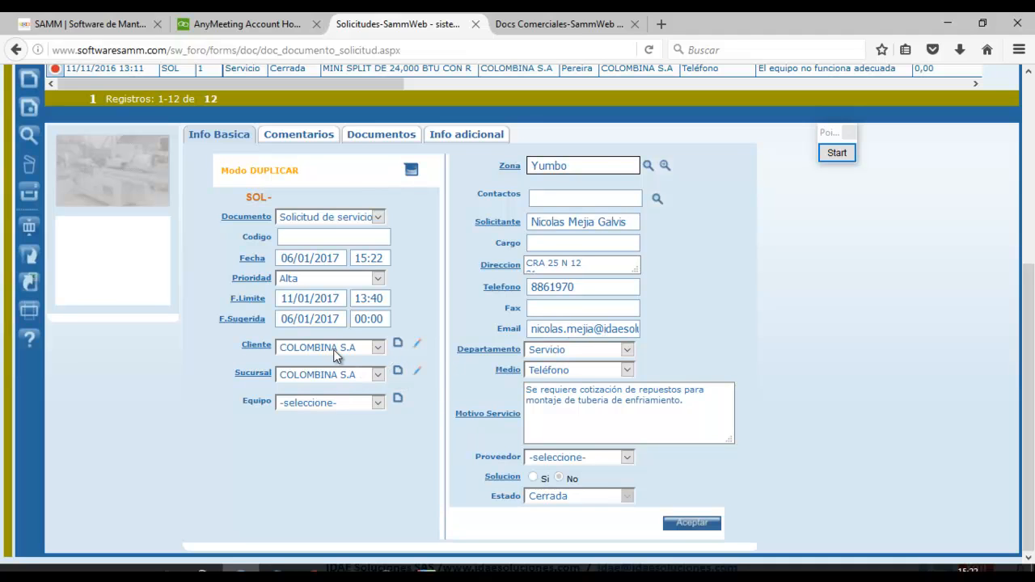
click(688, 521)
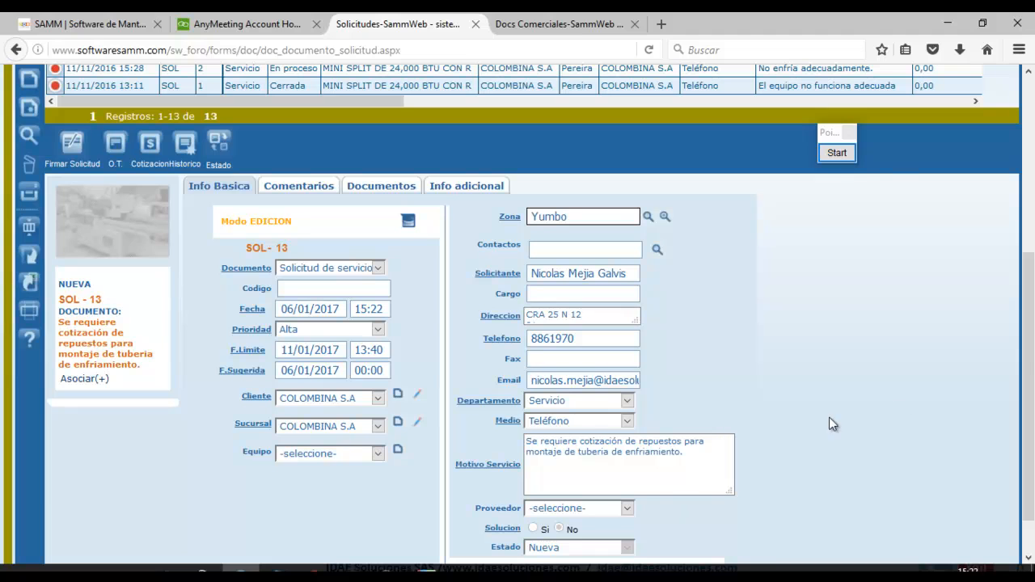
Circle the Cotizacion action of the new request with a green ellipse annotation
click(827, 157)
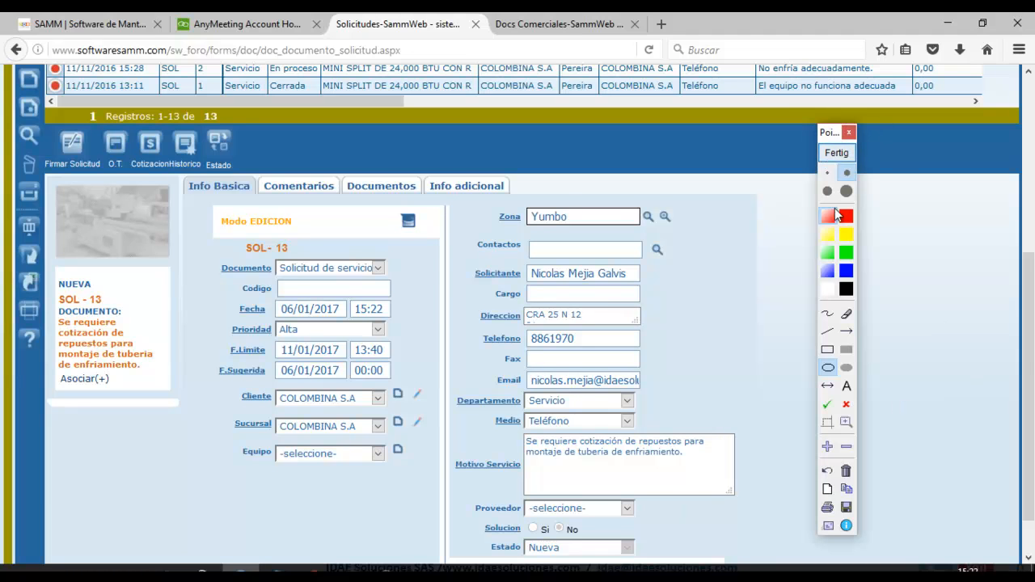
click(828, 367)
click(827, 252)
drag(116, 112, 196, 197)
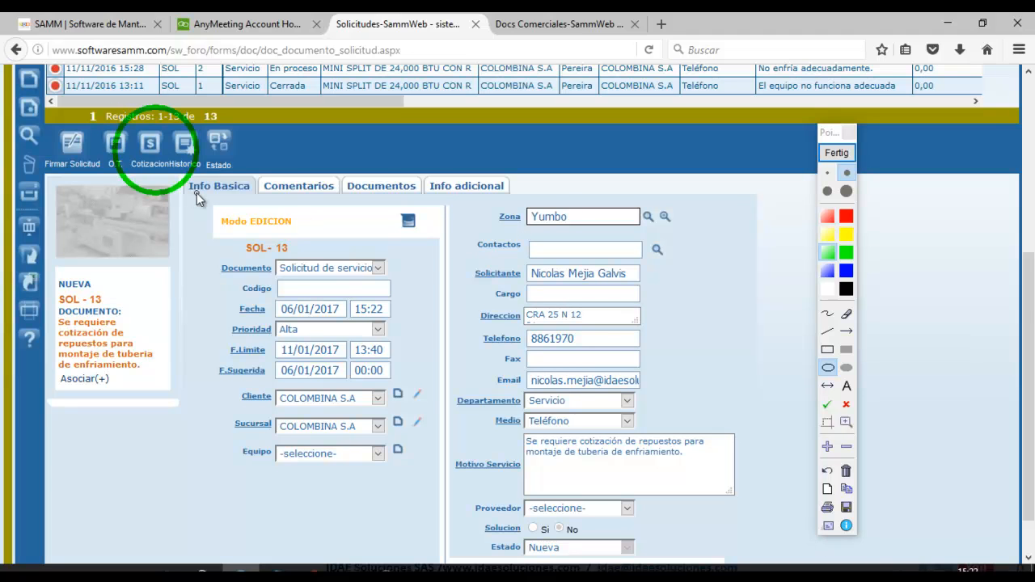
Generate a new quotation from service request SOL-13 and bring its Info Basica form into view
click(837, 152)
click(173, 139)
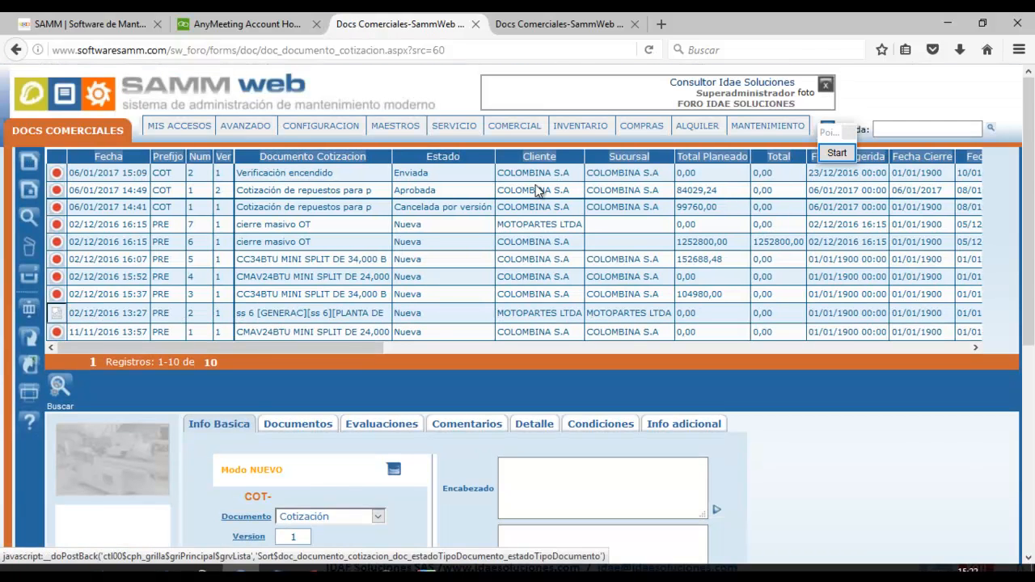
drag(1033, 177, 1033, 379)
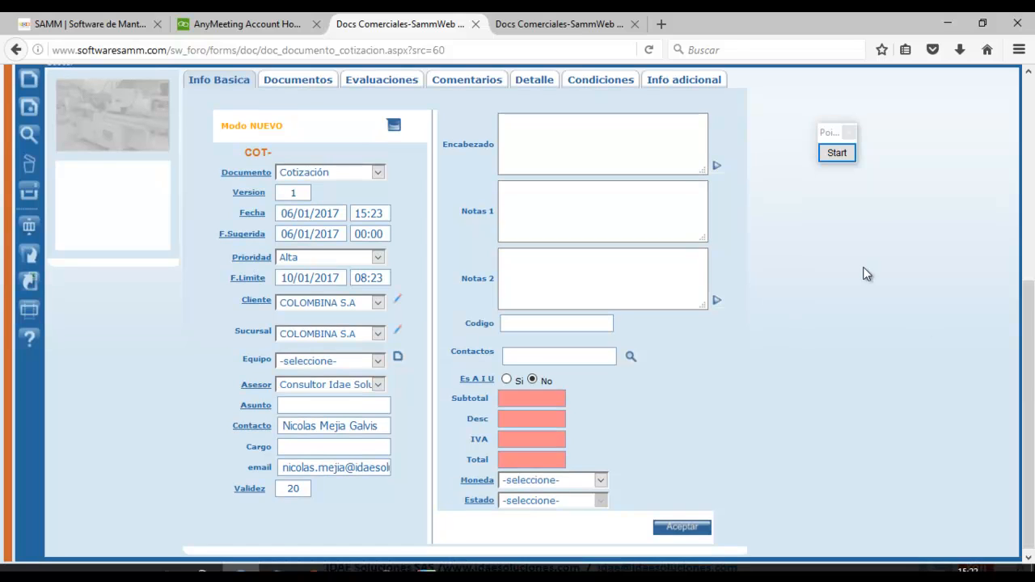
Mark the prefilled Cliente, Sucursal, Asesor, Contacto and email fields with green check mark annotations, and end the annotation mode
click(836, 152)
click(826, 404)
click(415, 305)
click(418, 333)
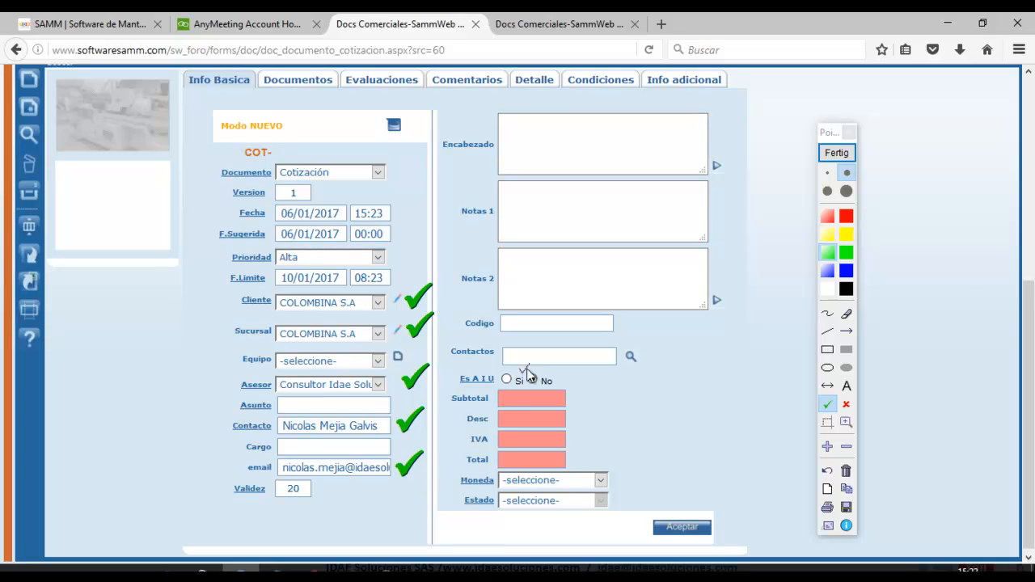
click(840, 156)
Enter "Cotización de repuestos para montaje de tuberia de enfriamiento" as the quotation's Asunto
click(298, 407)
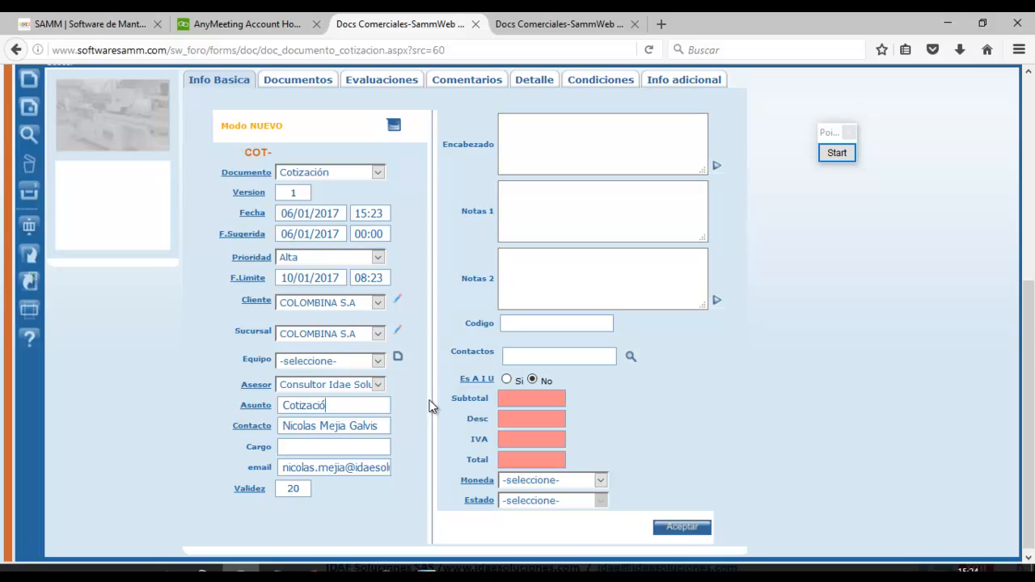
text(Cotización de repuesto)
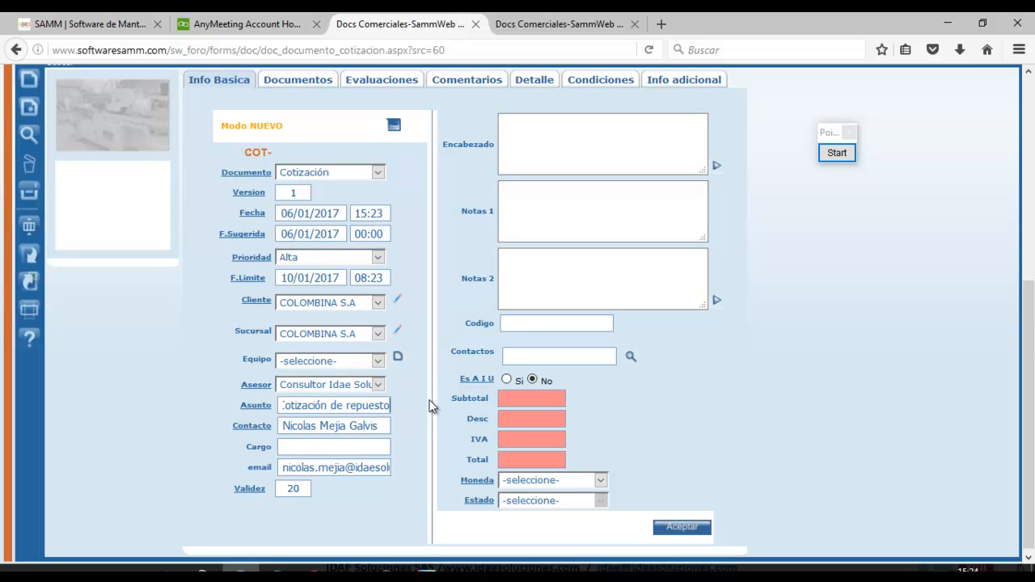
text(s para monta)
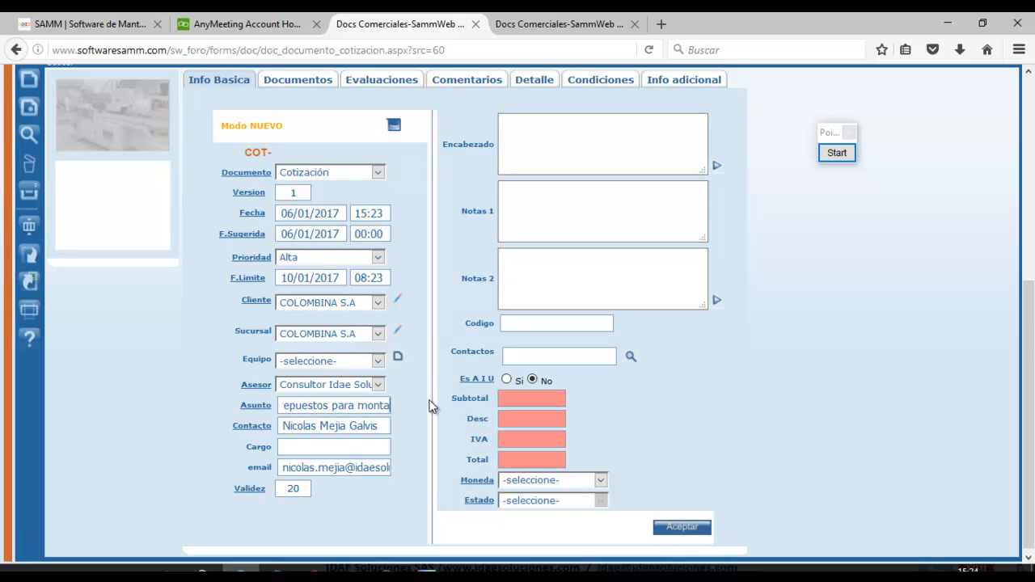
text(je de)
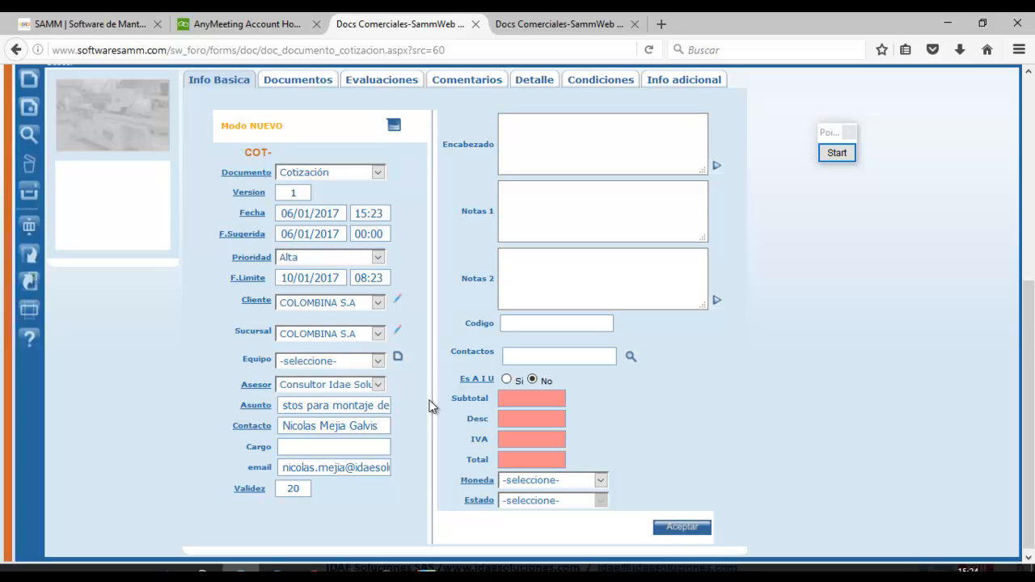
text( tuberia)
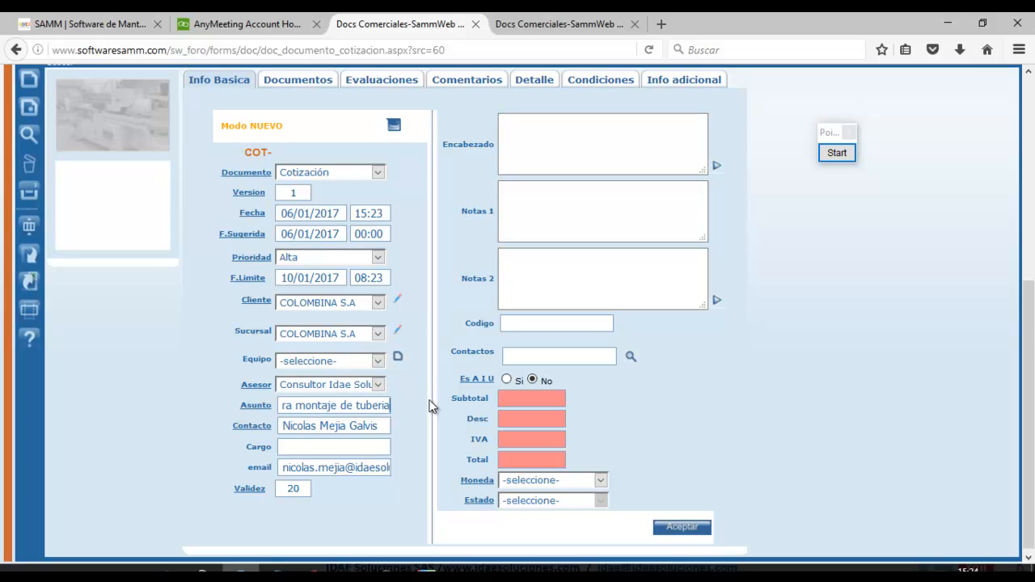
text( de enfriamiento)
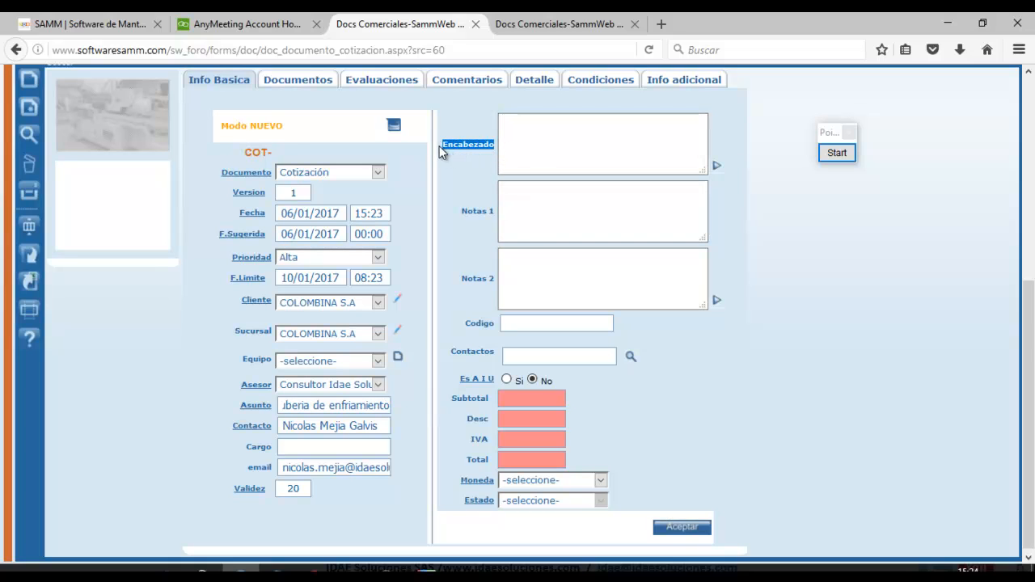
Circle the default-text arrow beside Encabezado in green, and fill the field with the "Encabezado Cotización" default text, enlarging its box slightly
click(837, 153)
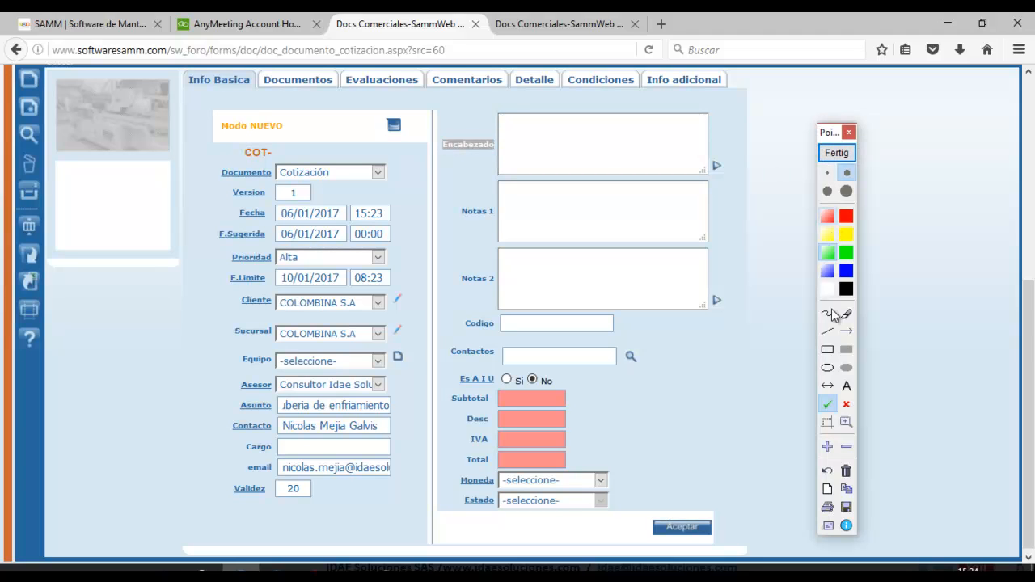
click(827, 367)
drag(702, 147, 738, 183)
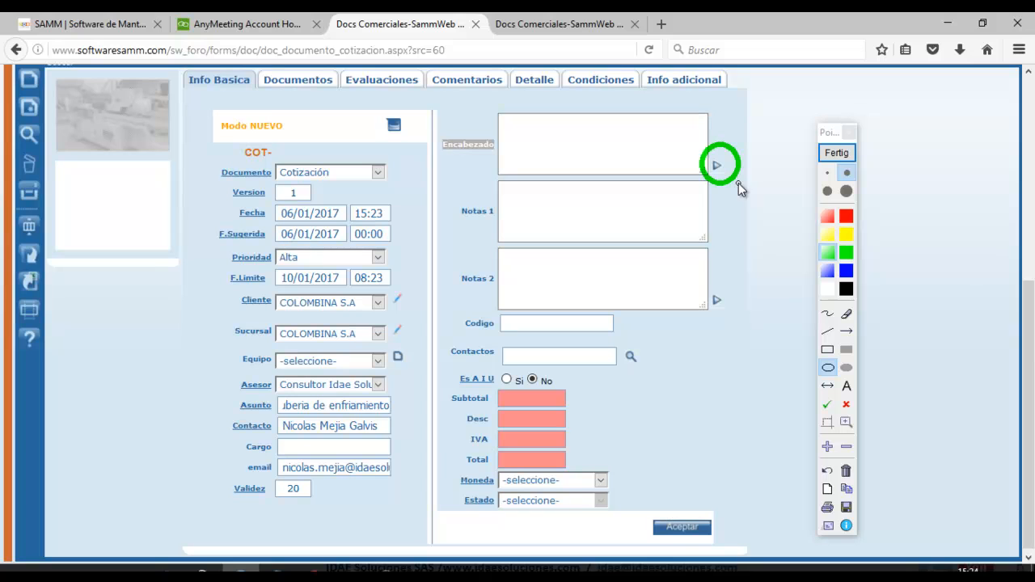
click(836, 153)
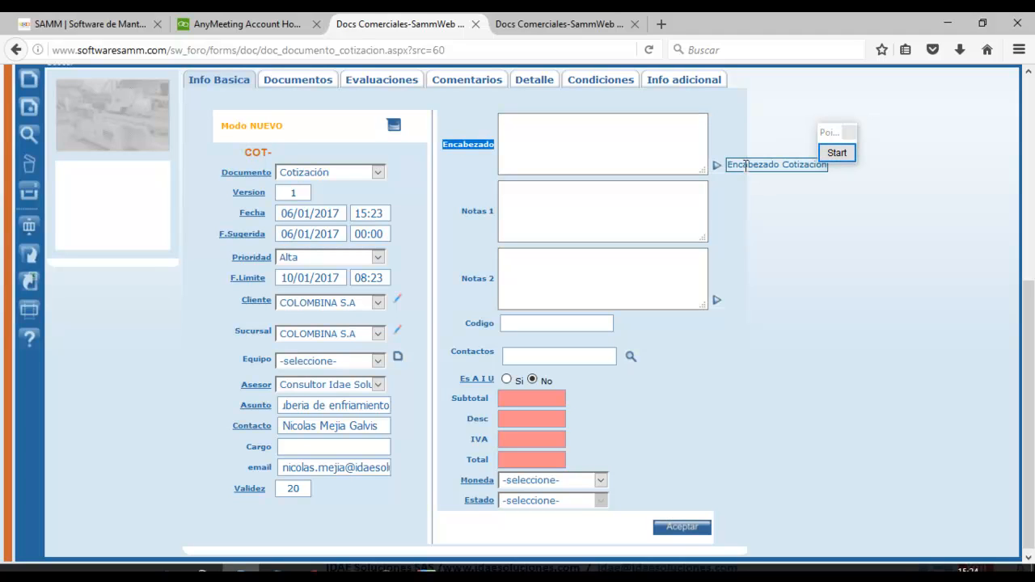
click(744, 165)
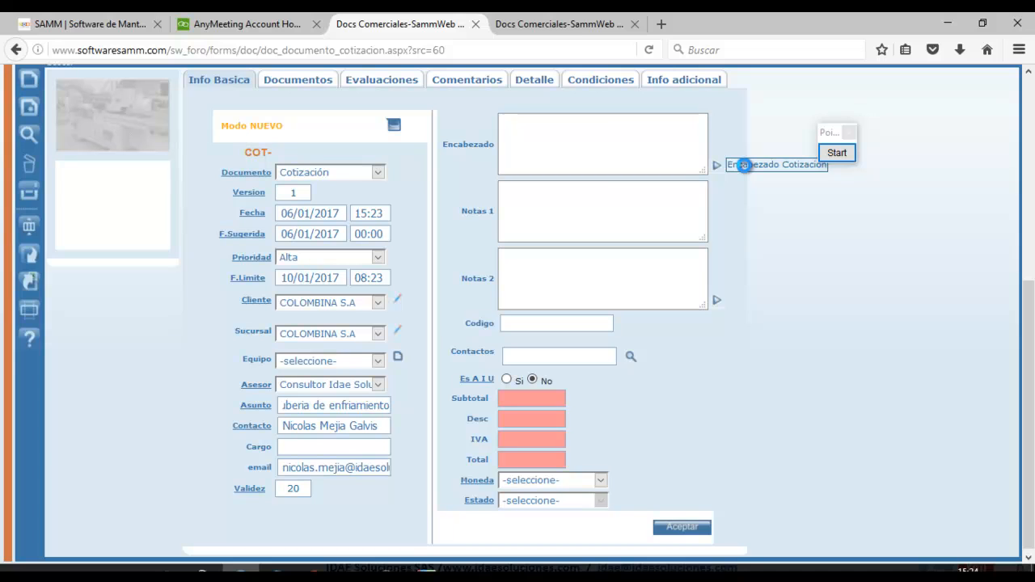
drag(703, 171, 710, 194)
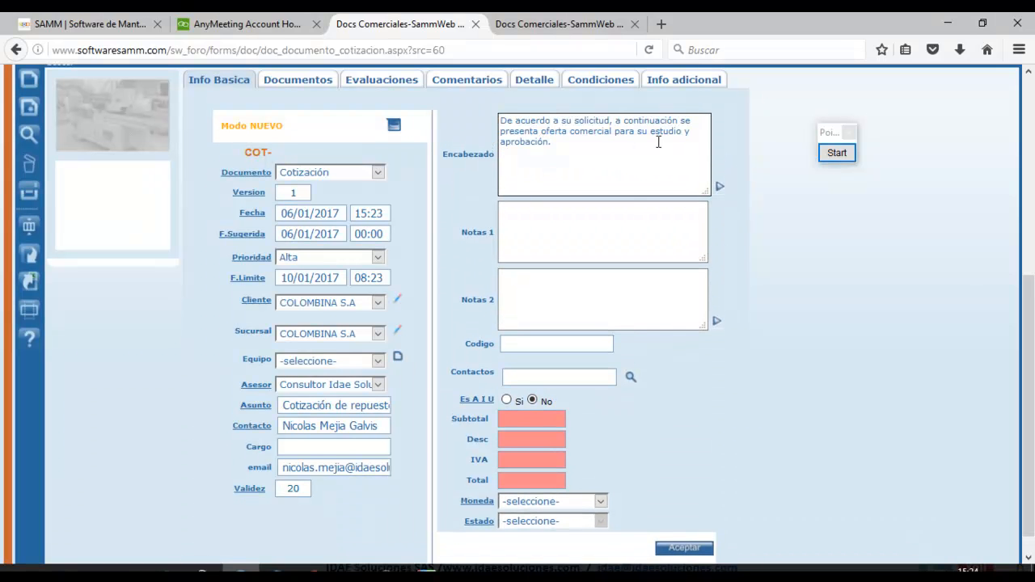
Open the Textos Defecto page of the application configuration in a new browser tab and switch to it
scroll(1034, 329, up, 1)
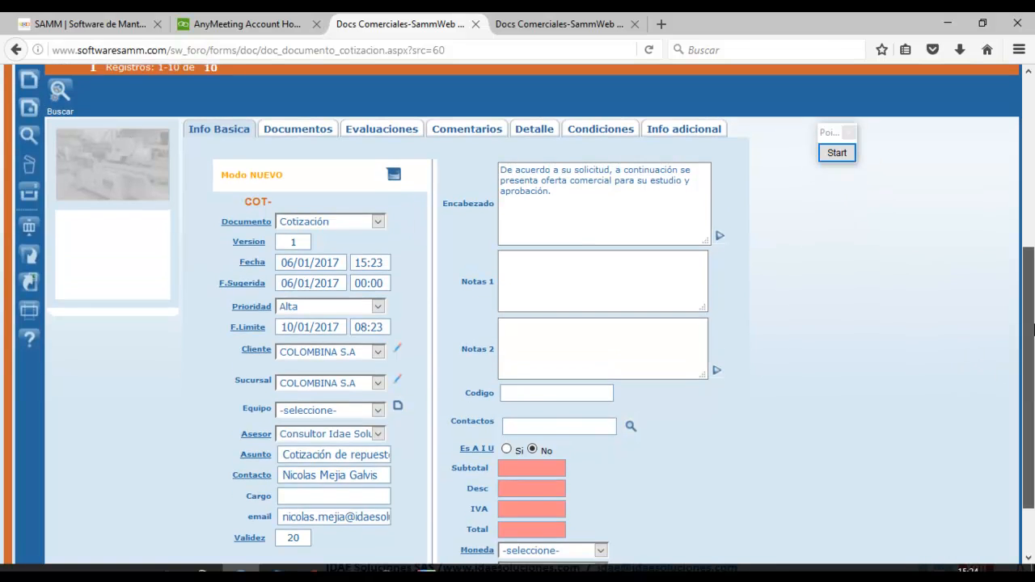
scroll(1033, 329, up, 6)
mouse_move(307, 132)
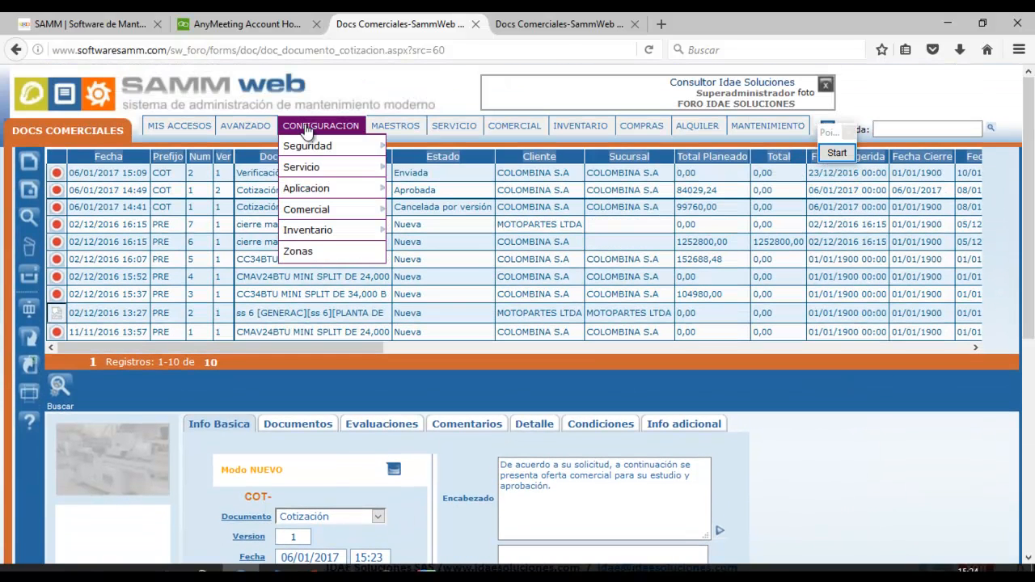
mouse_move(331, 189)
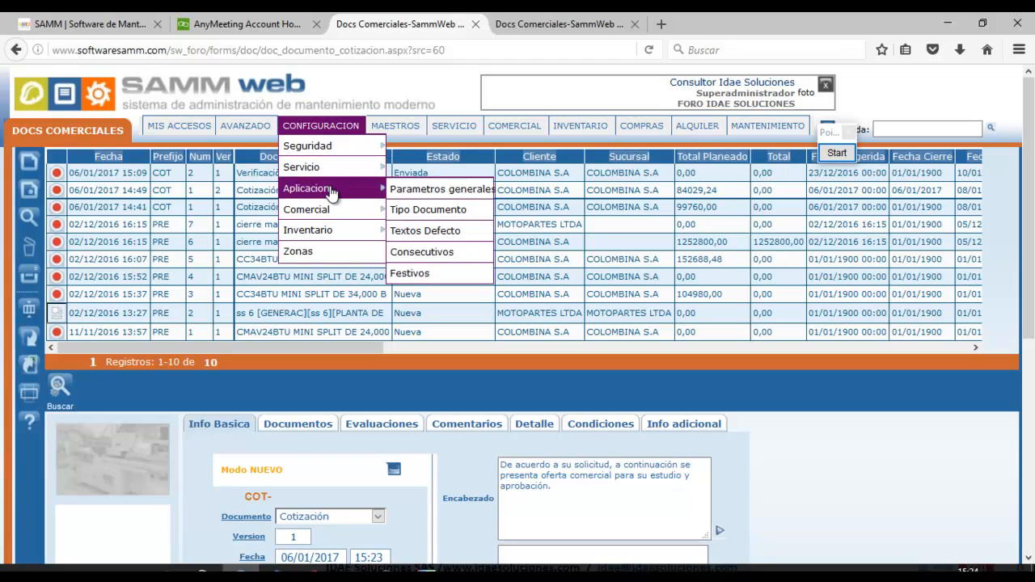
right_click(433, 232)
click(465, 241)
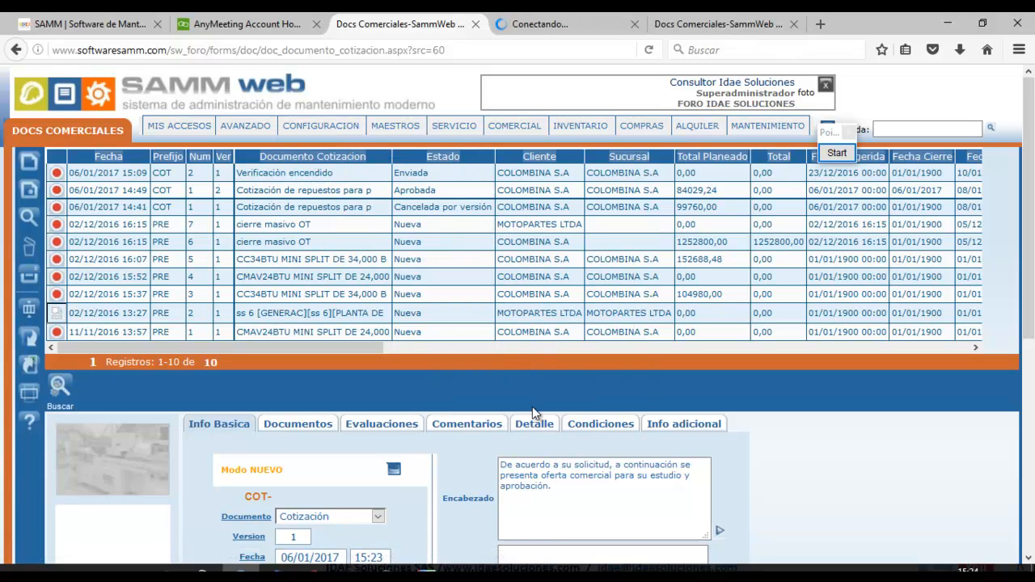
click(566, 25)
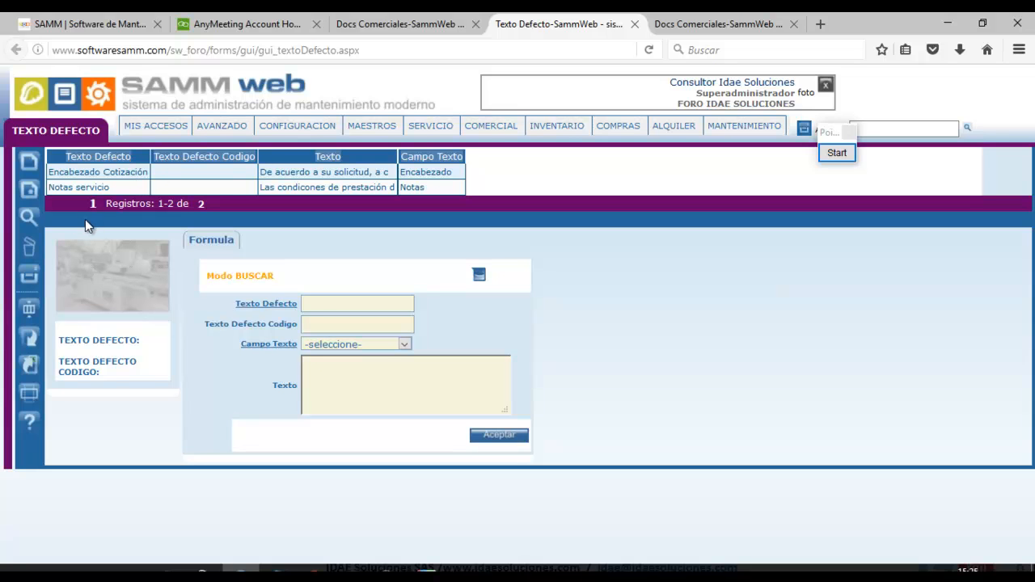
Review the "Encabezado Cotización" default text record and its Texto content, and point out where Textos Defecto is configured
click(133, 169)
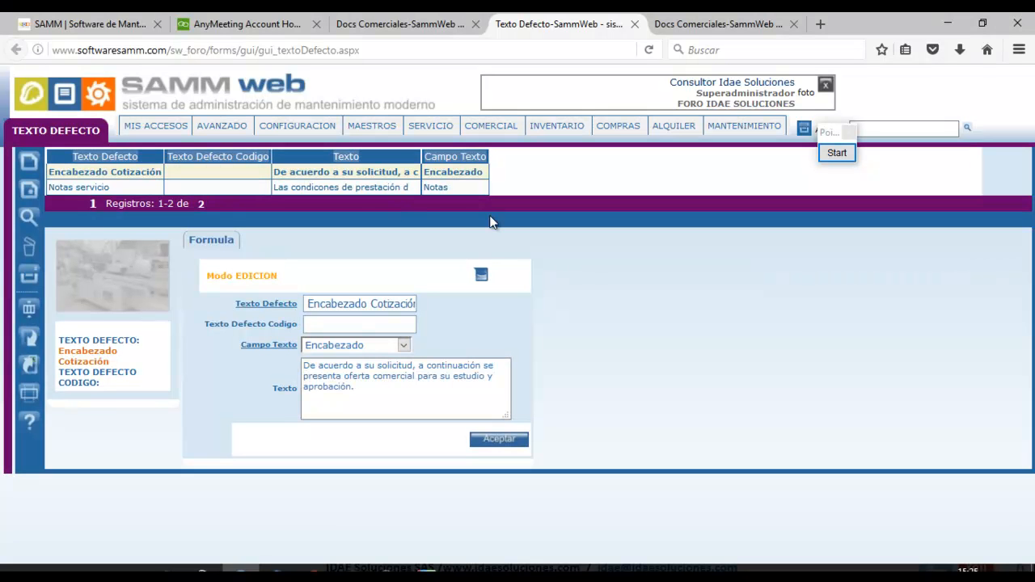
triple_click(364, 391)
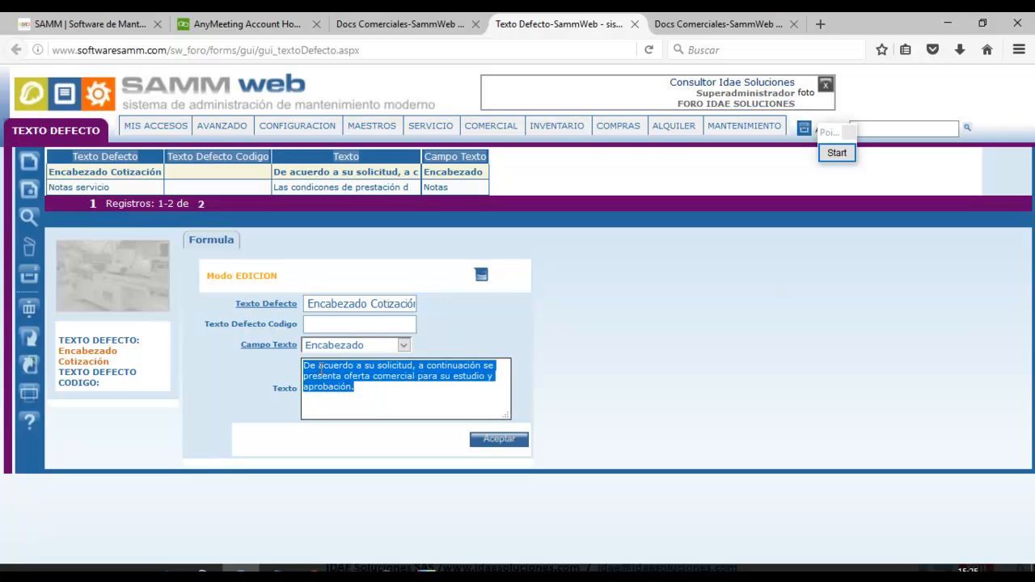
click(384, 403)
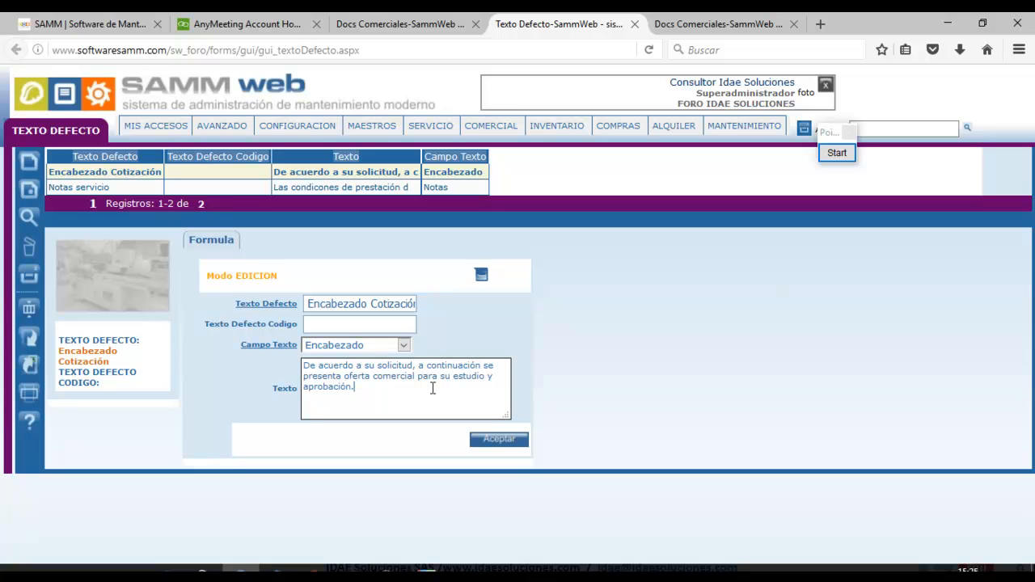
triple_click(362, 389)
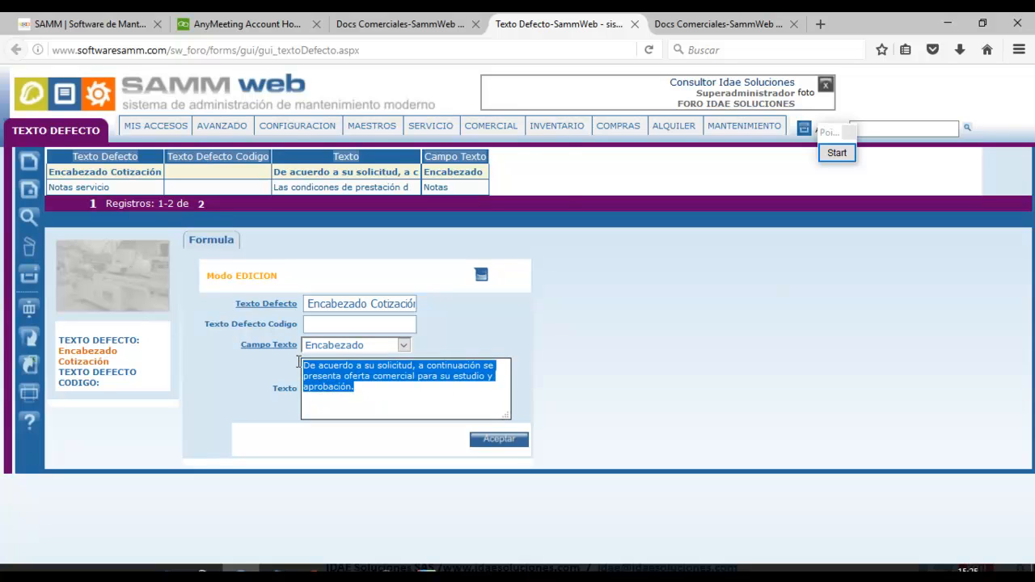
mouse_move(520, 127)
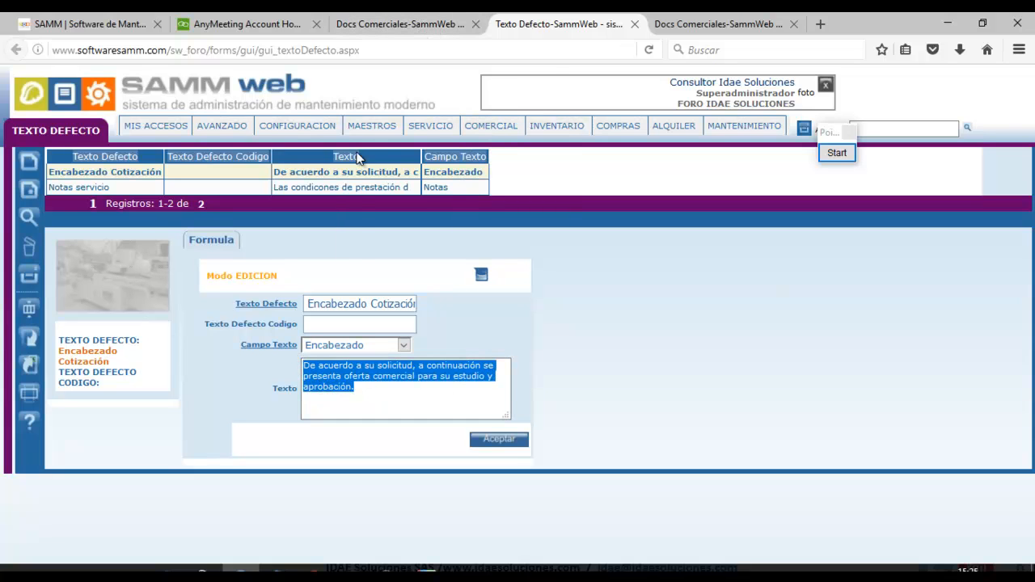
mouse_move(315, 134)
mouse_move(335, 189)
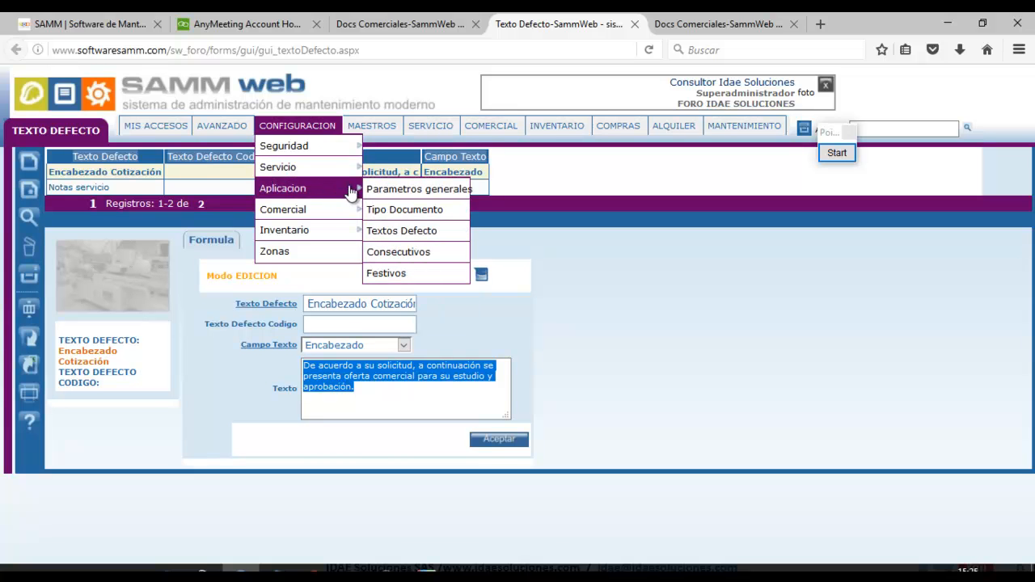
Return to the unsaved quotation, set its Moneda to Peso, and save it
click(400, 23)
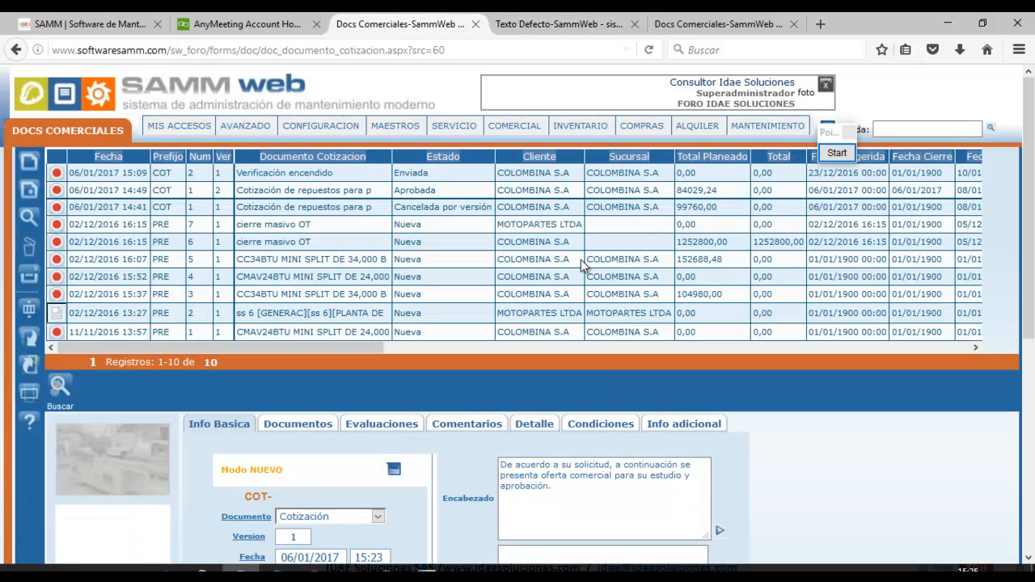
scroll(1031, 307, down, 4)
scroll(1032, 307, down, 3)
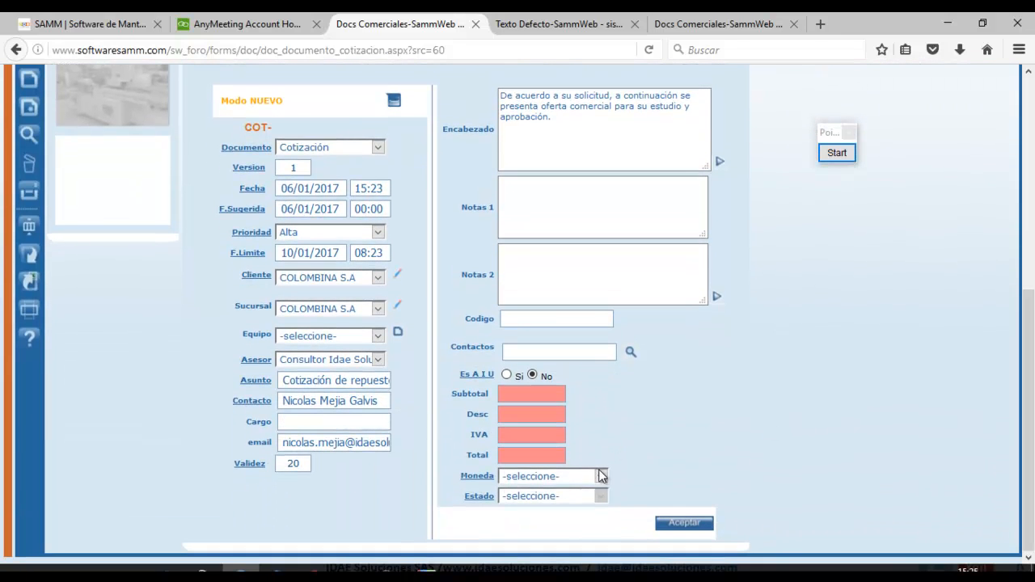
click(600, 476)
click(565, 512)
click(684, 521)
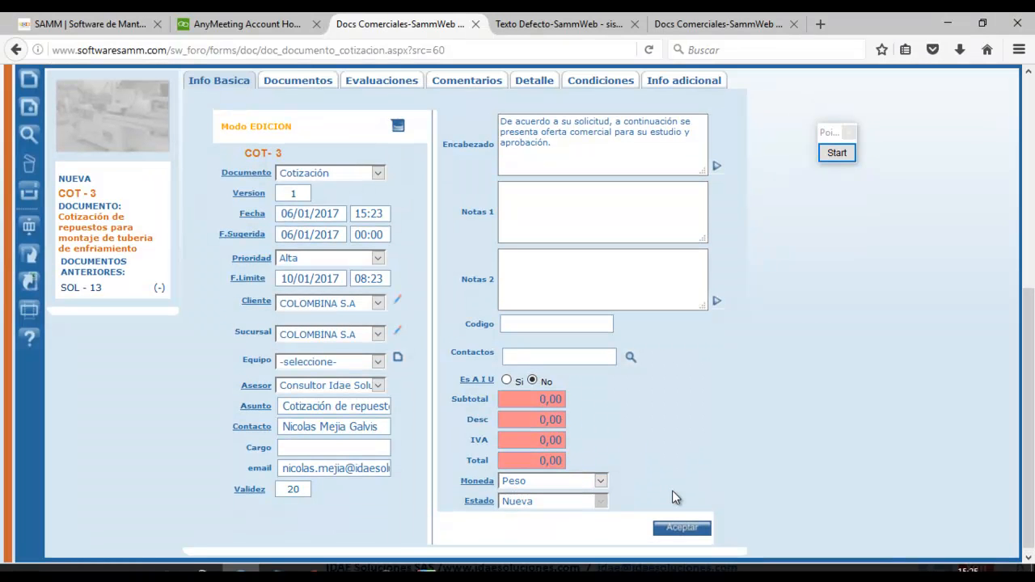
Frame Notas 1, Notas 2, Es A I U and the Subtotal-to-Total fields with green rectangle annotations, and place a green check mark beside the totals
click(839, 154)
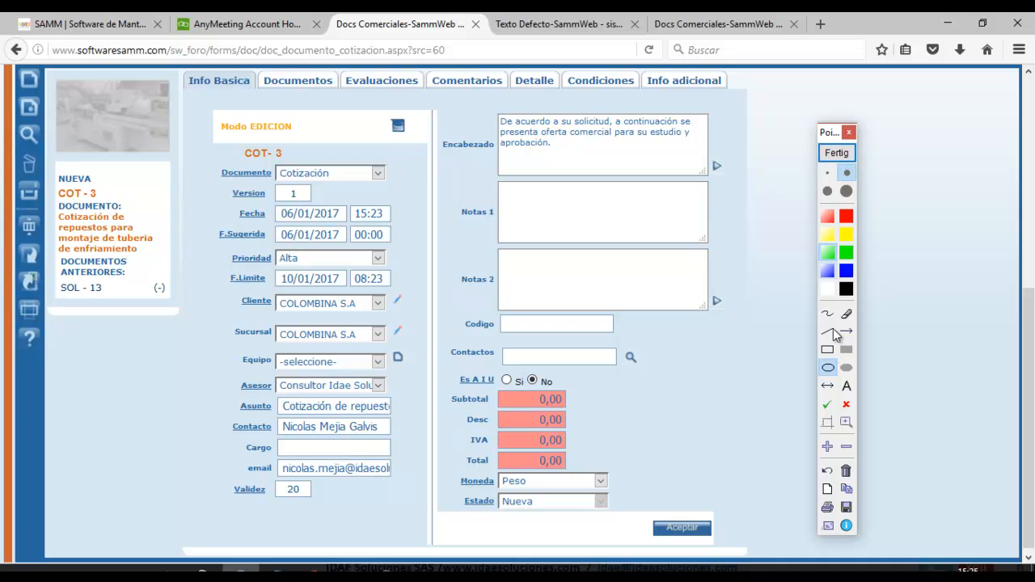
click(827, 352)
mouse_move(440, 172)
mouse_down()
mouse_move(600, 237)
mouse_move(733, 257)
mouse_move(735, 247)
mouse_up()
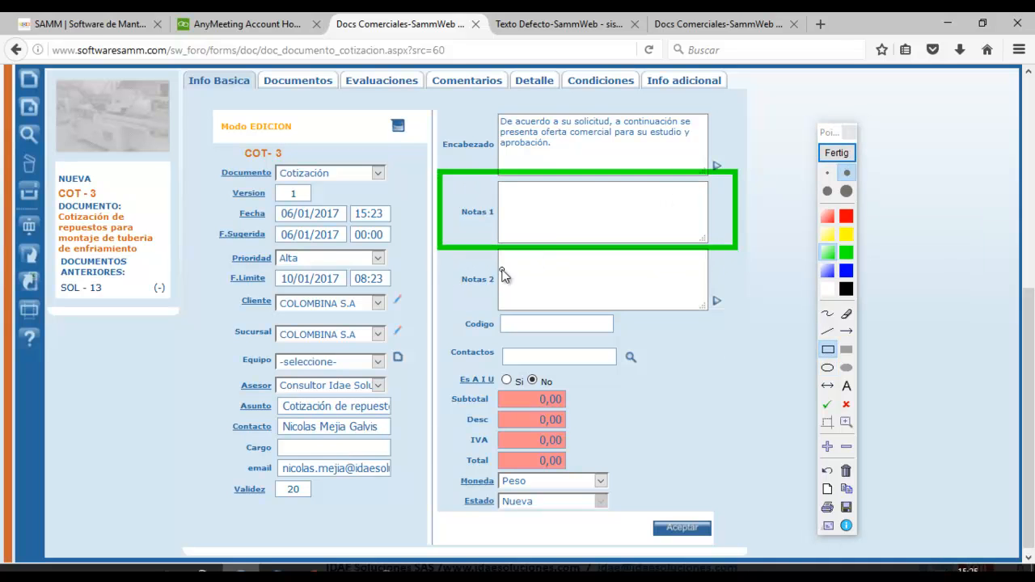
mouse_move(438, 247)
mouse_down()
mouse_move(579, 300)
mouse_move(681, 319)
mouse_move(736, 315)
mouse_up()
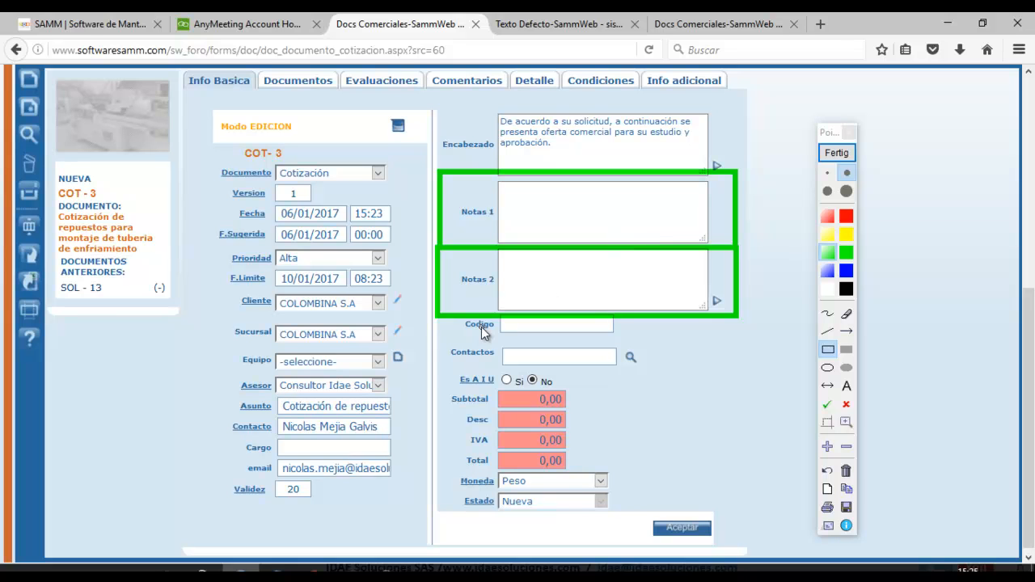
drag(444, 371, 567, 392)
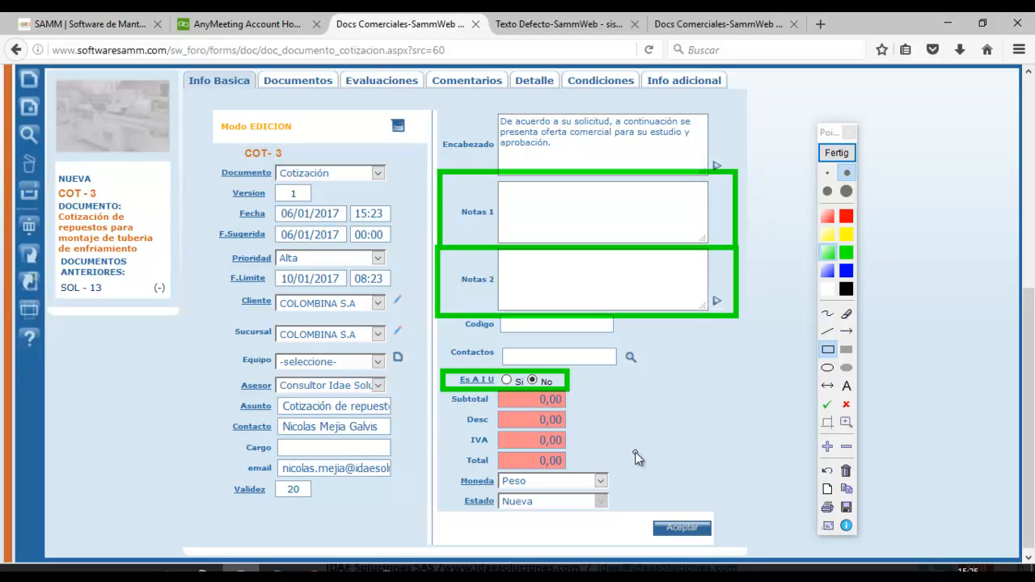
drag(558, 463, 442, 394)
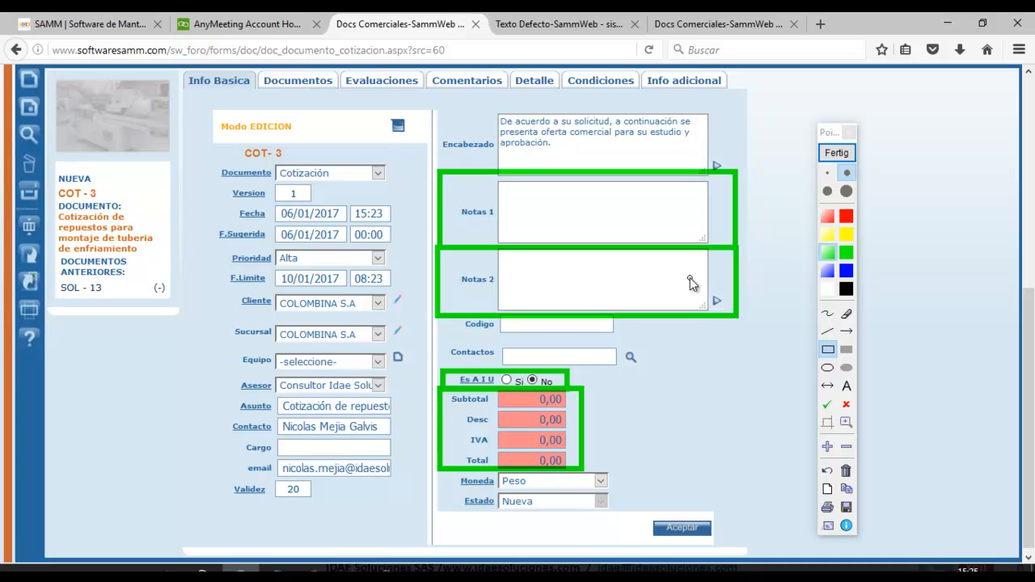
click(827, 404)
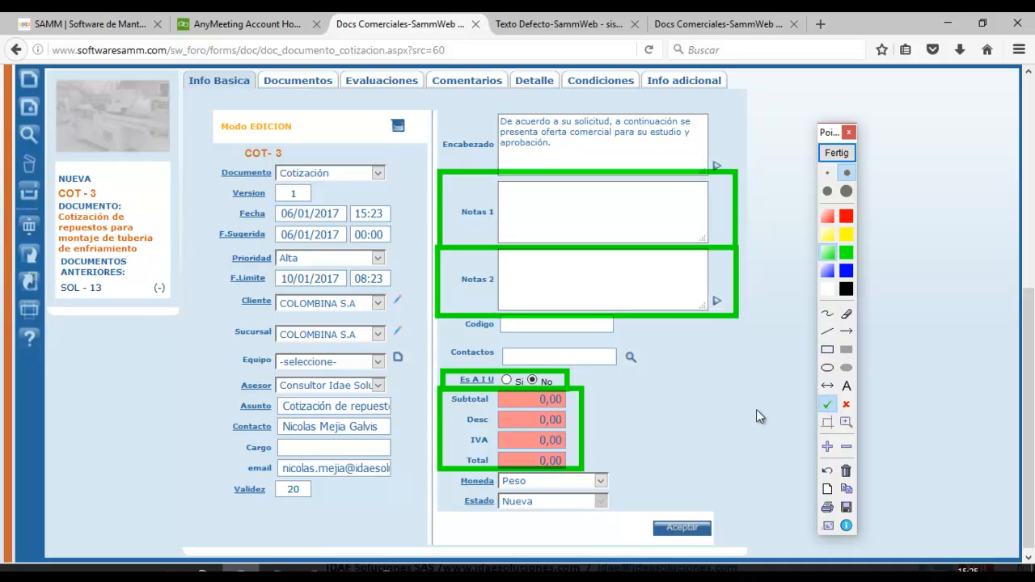
click(601, 435)
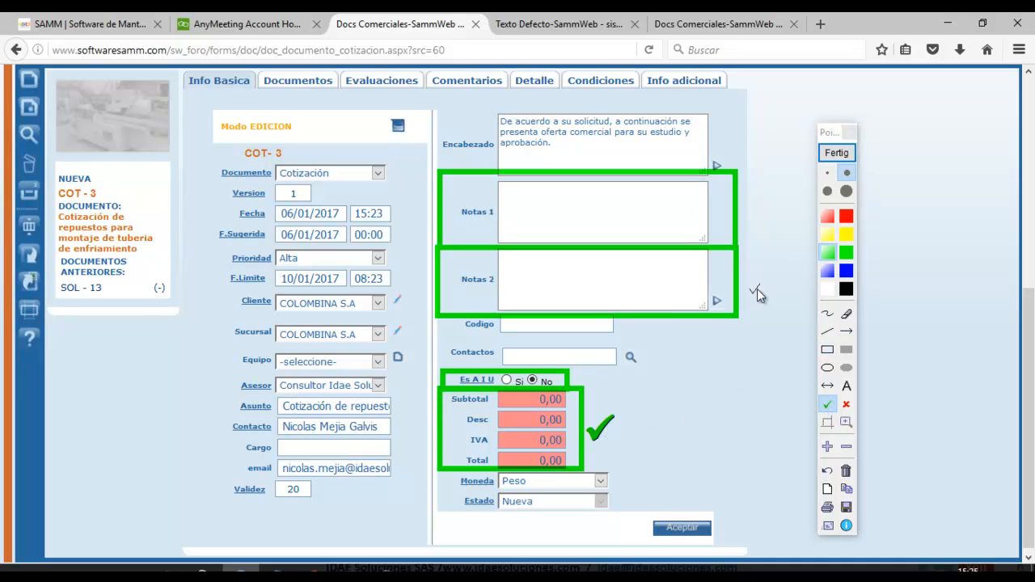
Place green check marks beside the framed Notas 1 and Notas 2 fields, and end the annotation session to clear the markings
click(761, 215)
click(760, 271)
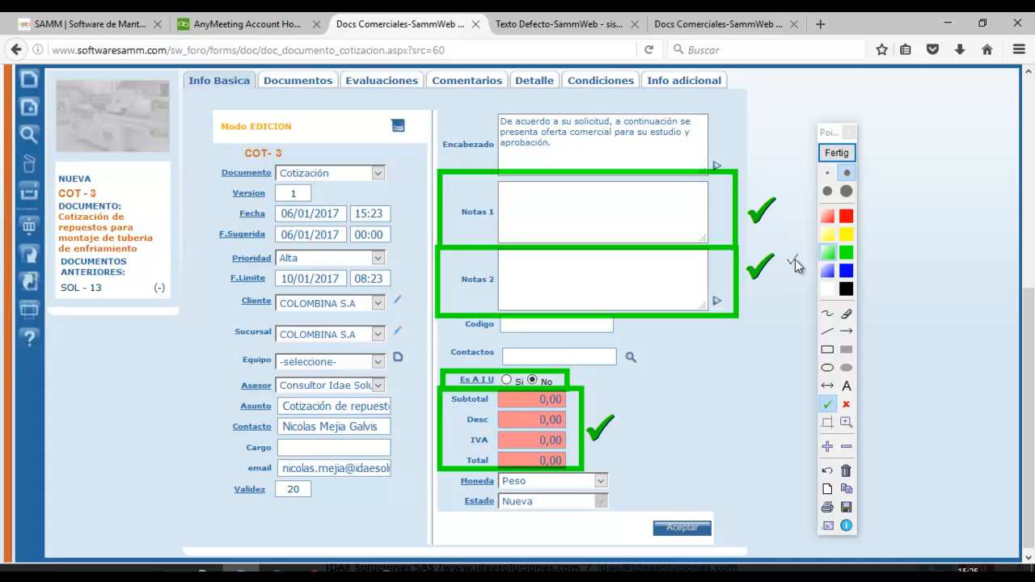
click(836, 152)
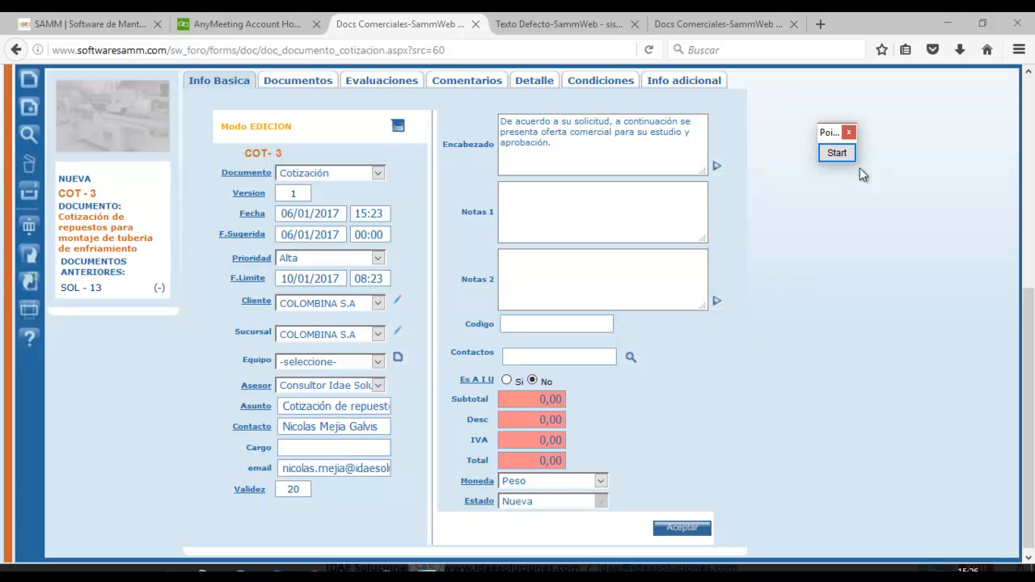
Circle the quotation's Estado field with a green ellipse annotation to point it out, and end the annotation session
mouse_move(1031, 364)
mouse_down()
mouse_move(1031, 354)
mouse_move(1031, 368)
mouse_up()
click(837, 152)
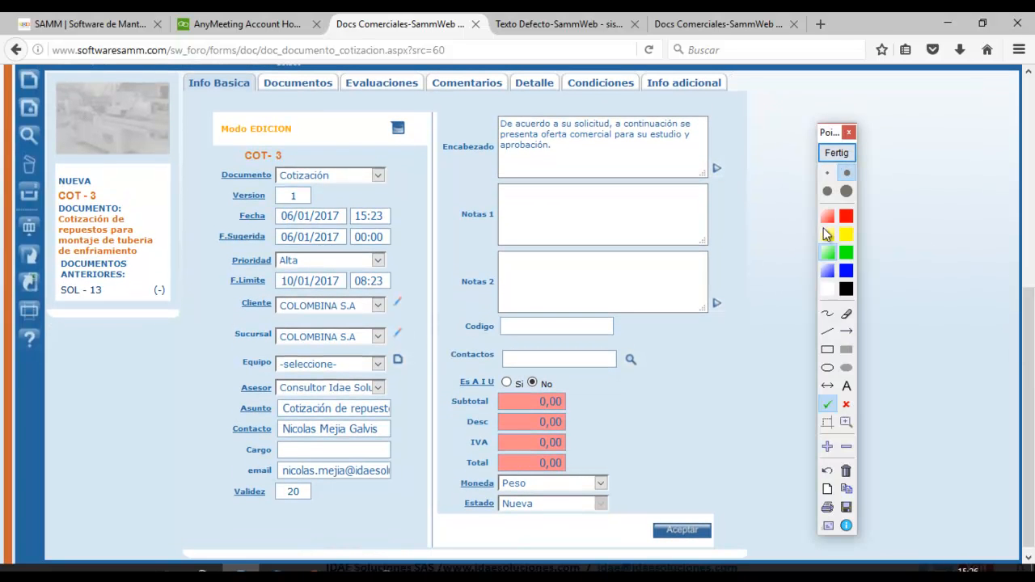
click(827, 367)
drag(435, 477, 629, 529)
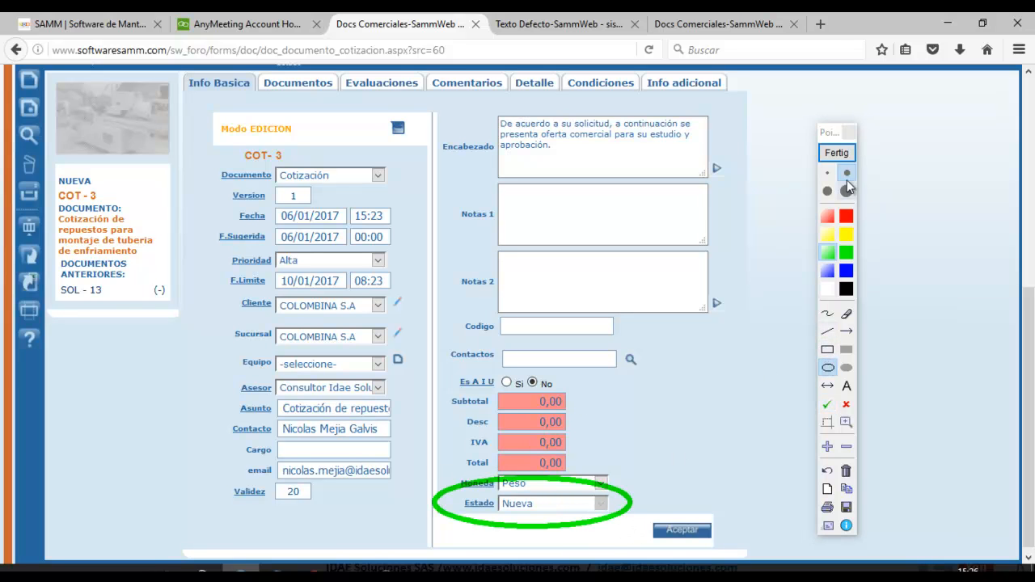
click(837, 152)
Switch to the AnyMeeting window to check the session's attendees, and minimize it to return to the quotation
drag(1031, 359, 1033, 116)
click(352, 572)
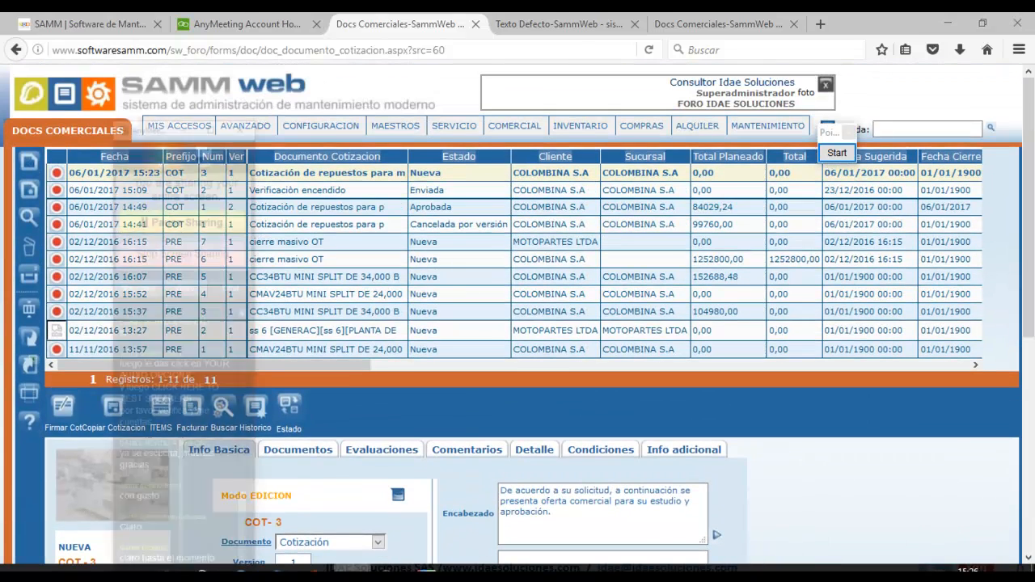
click(98, 213)
click(117, 255)
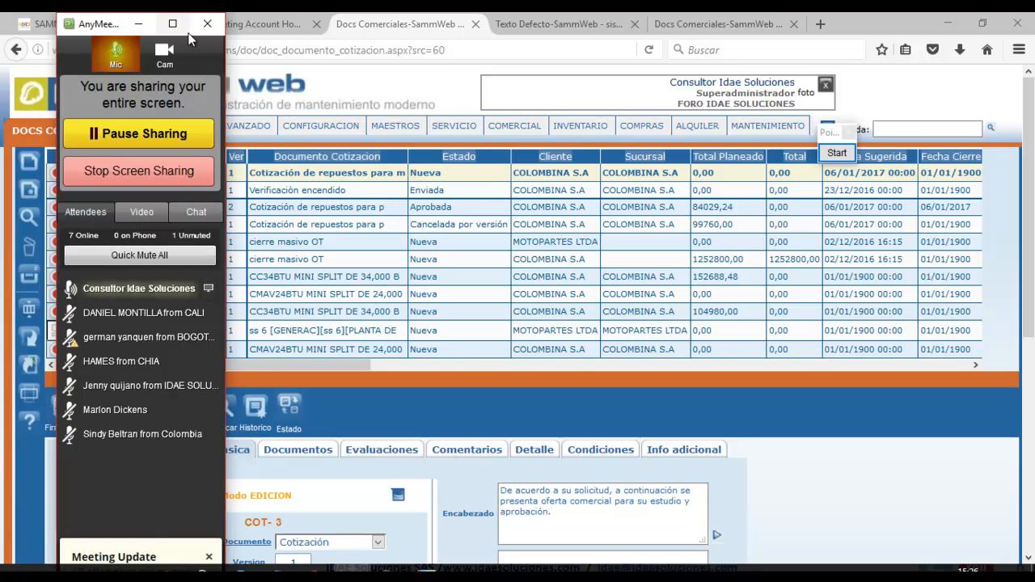
click(146, 24)
Circle the ITEMS option in green, end the annotation, and open the item page of quotation COT-3
drag(1032, 194, 1033, 304)
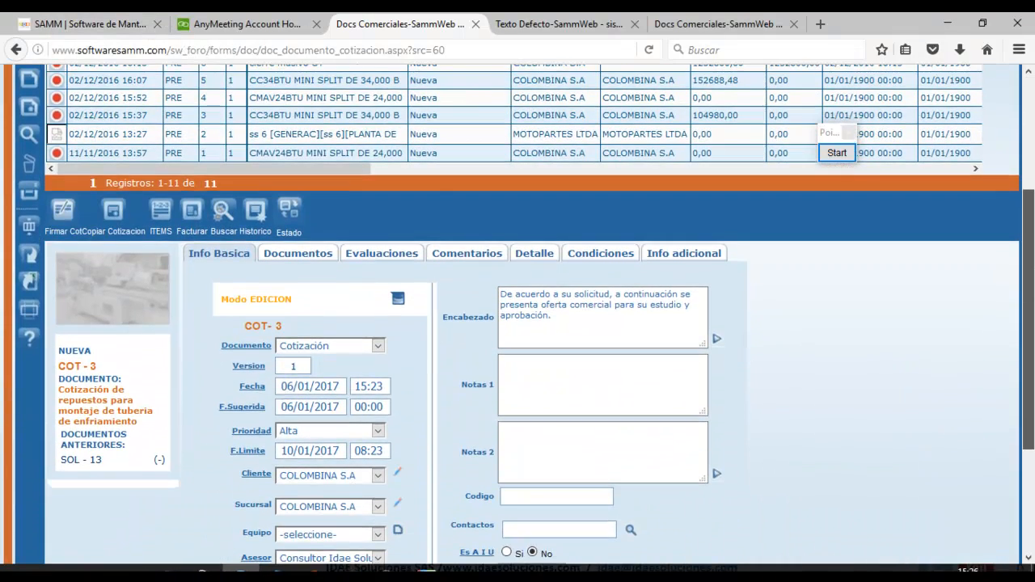
click(838, 152)
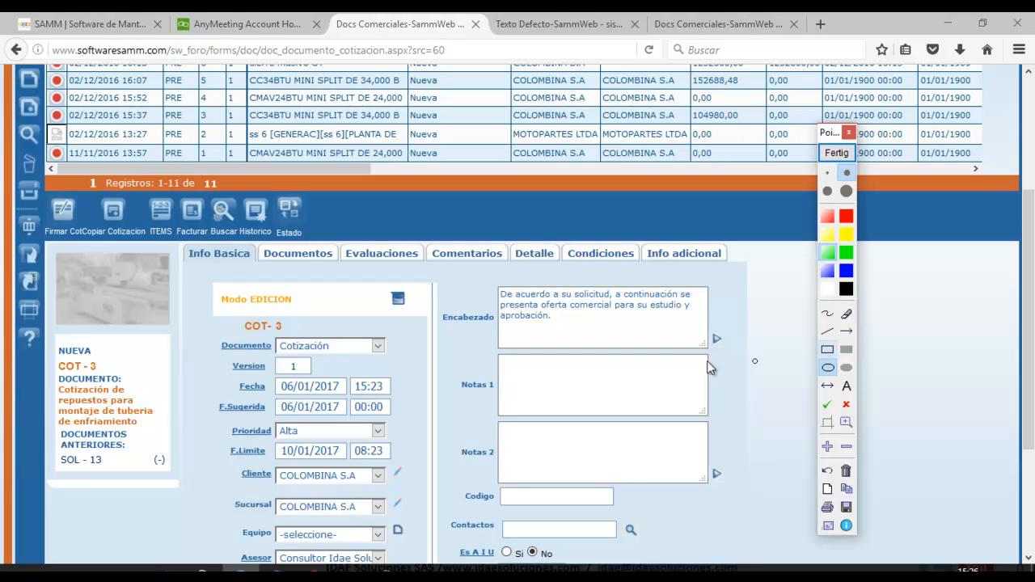
drag(121, 172, 207, 261)
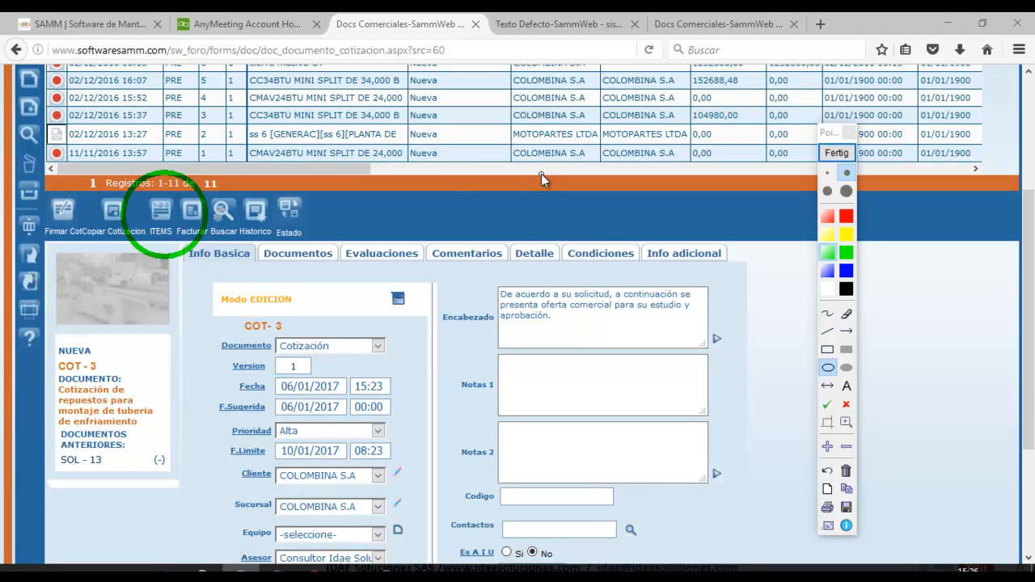
click(837, 153)
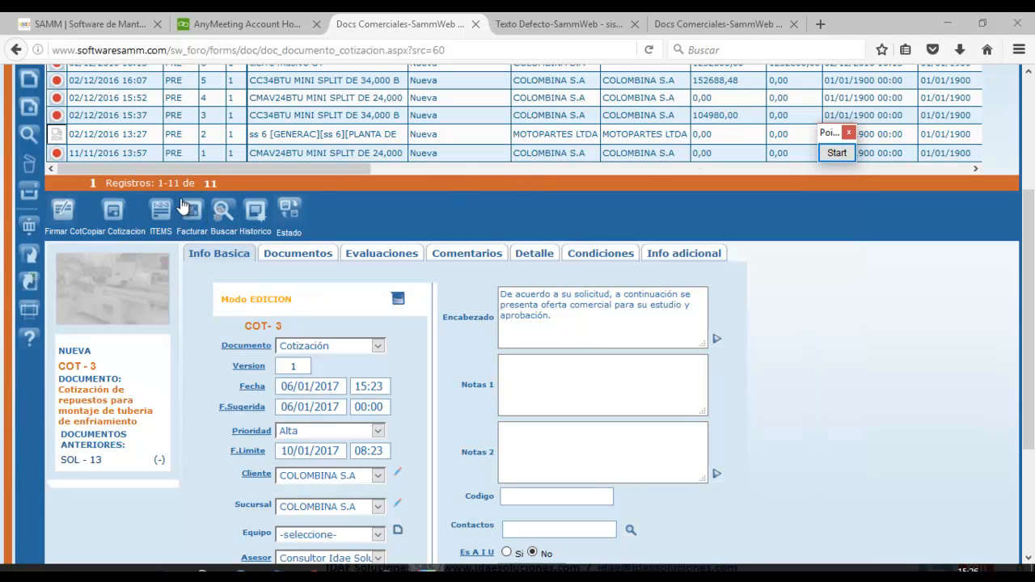
click(161, 210)
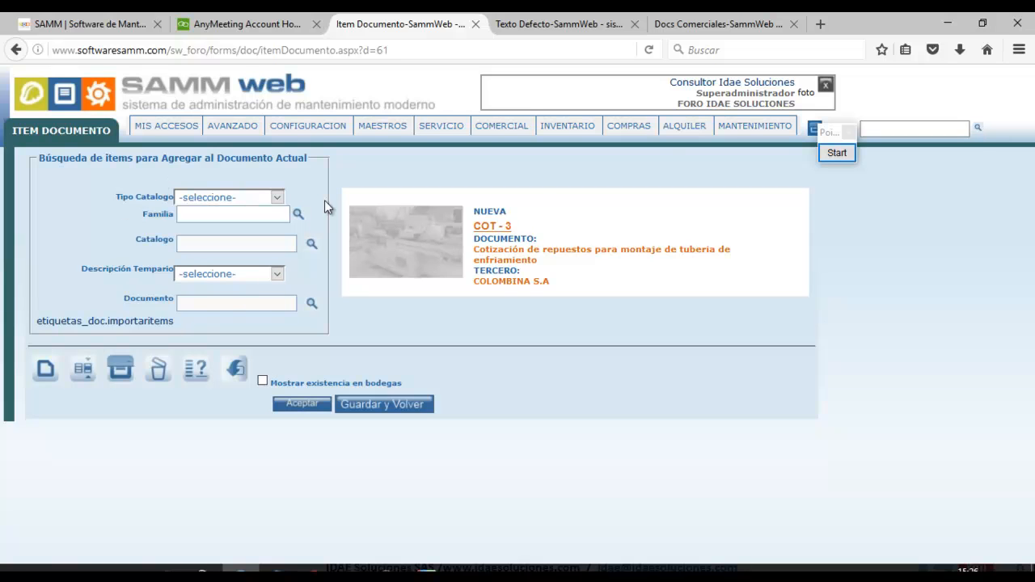
Frame the item search section and the empty area beneath the item tools with green rectangle annotations
click(833, 156)
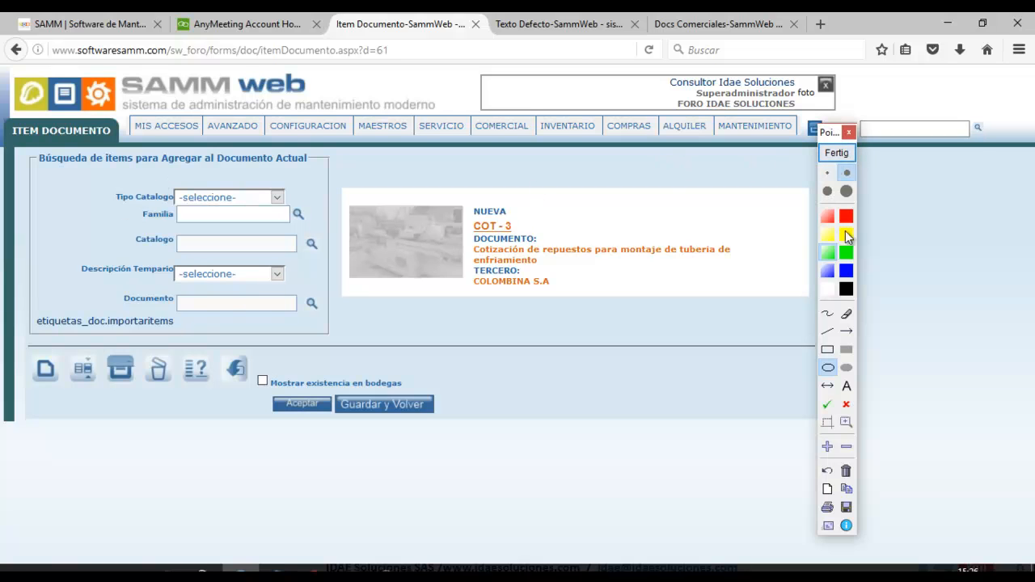
click(828, 349)
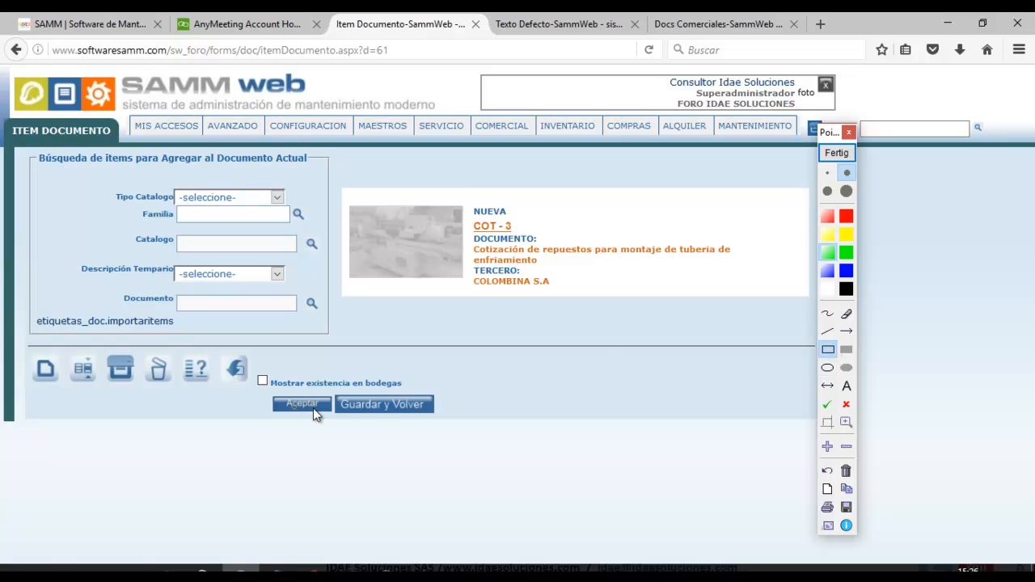
mouse_move(26, 150)
mouse_down()
mouse_move(213, 304)
mouse_move(344, 341)
mouse_up()
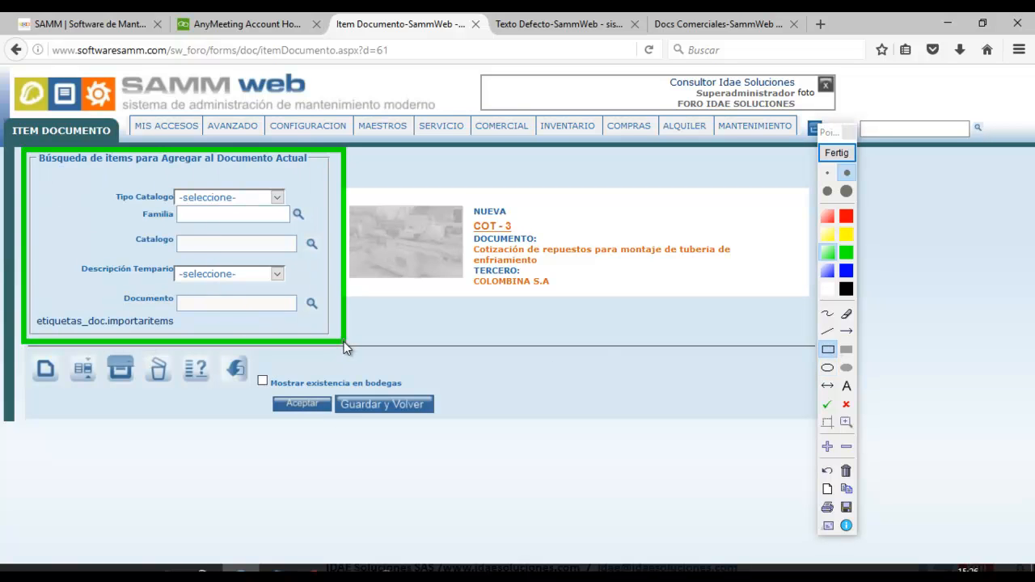
mouse_move(29, 397)
mouse_down()
mouse_move(185, 441)
mouse_move(793, 502)
mouse_up()
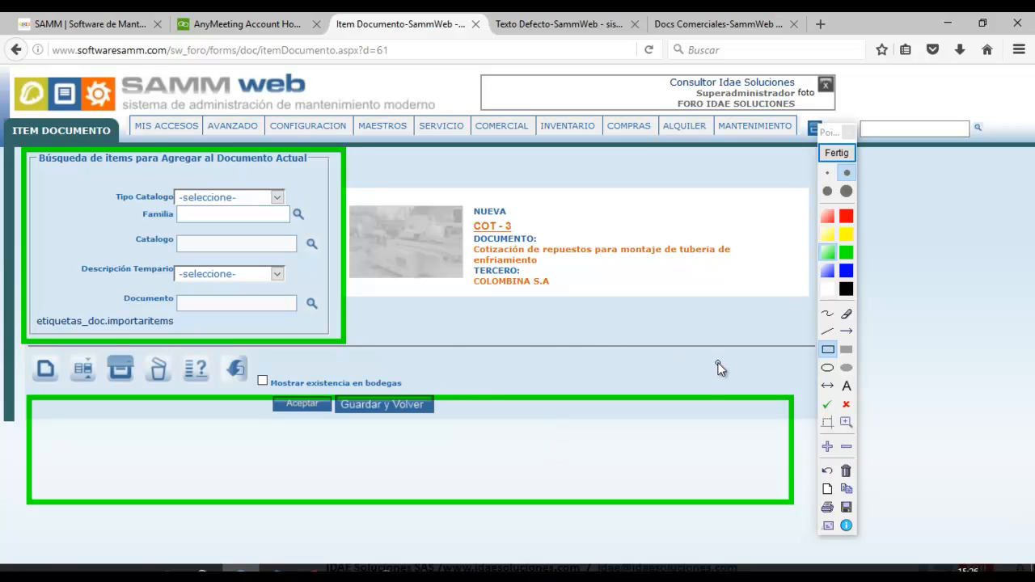
Mark Tipo Catalogo, Familia and Catalogo with green check marks, and end the annotation session
click(827, 404)
click(305, 191)
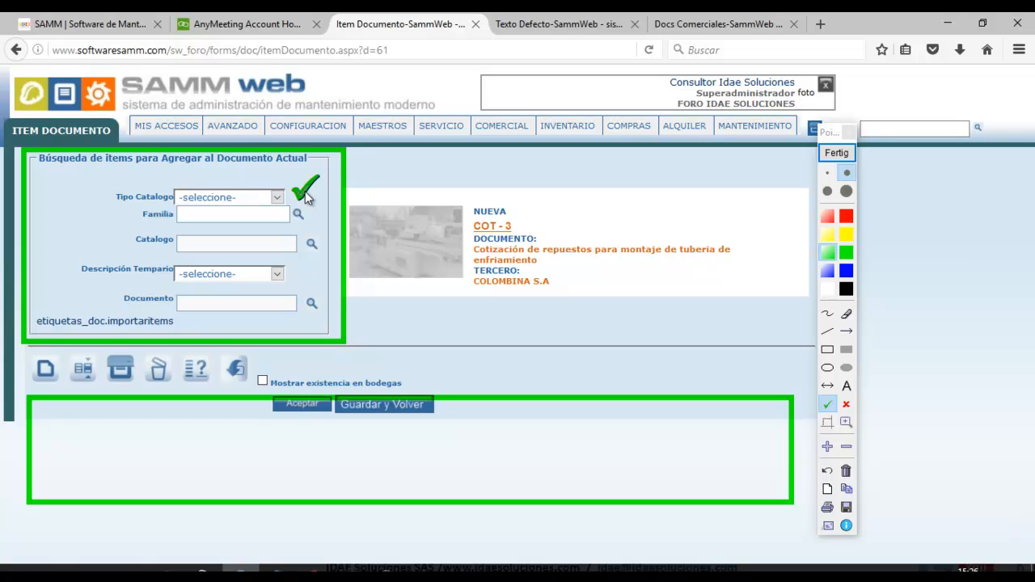
click(316, 214)
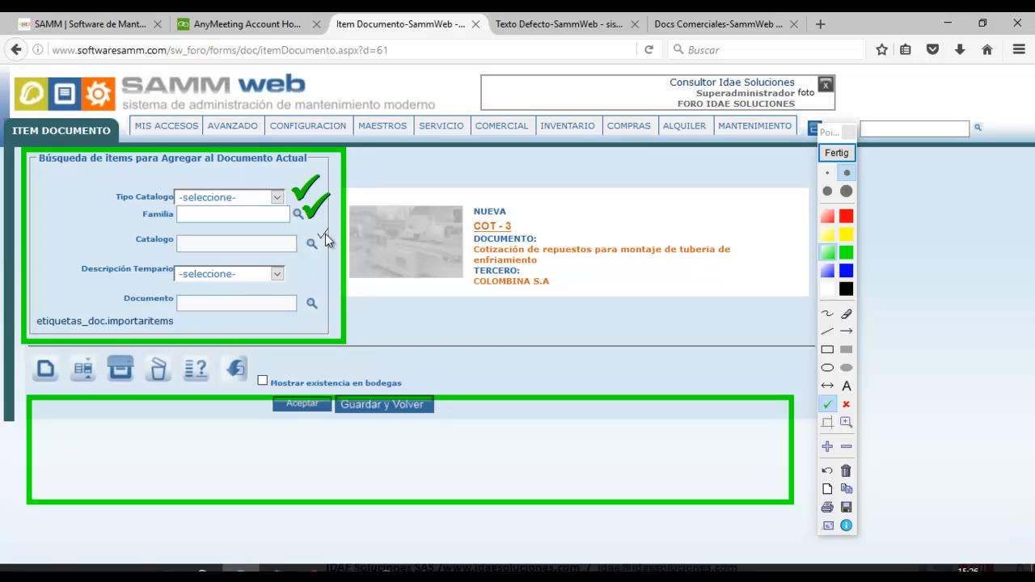
click(328, 247)
click(841, 154)
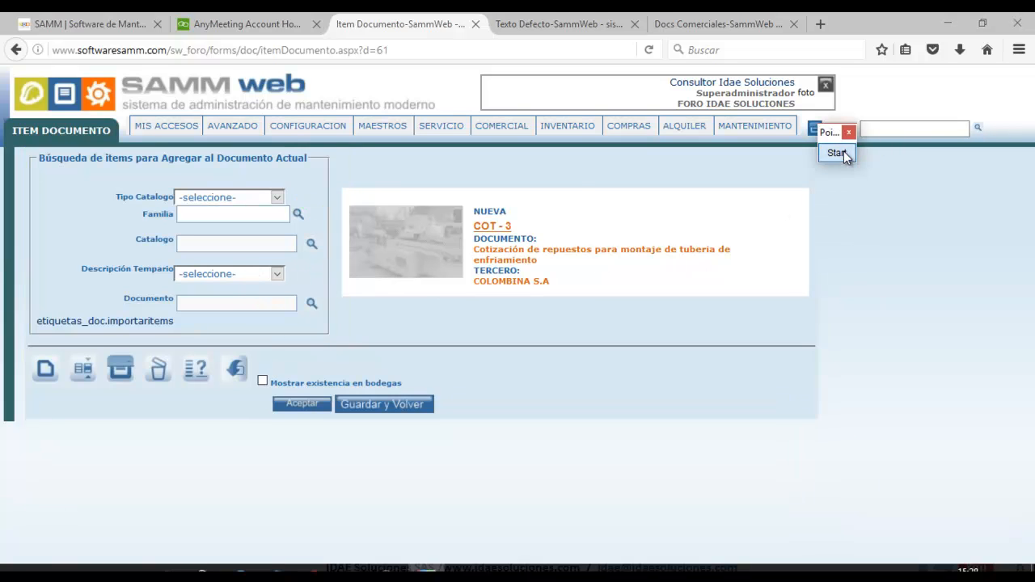
Set Tipo Catalogo to Repuestos and open the Catalogo search for spare parts
click(277, 201)
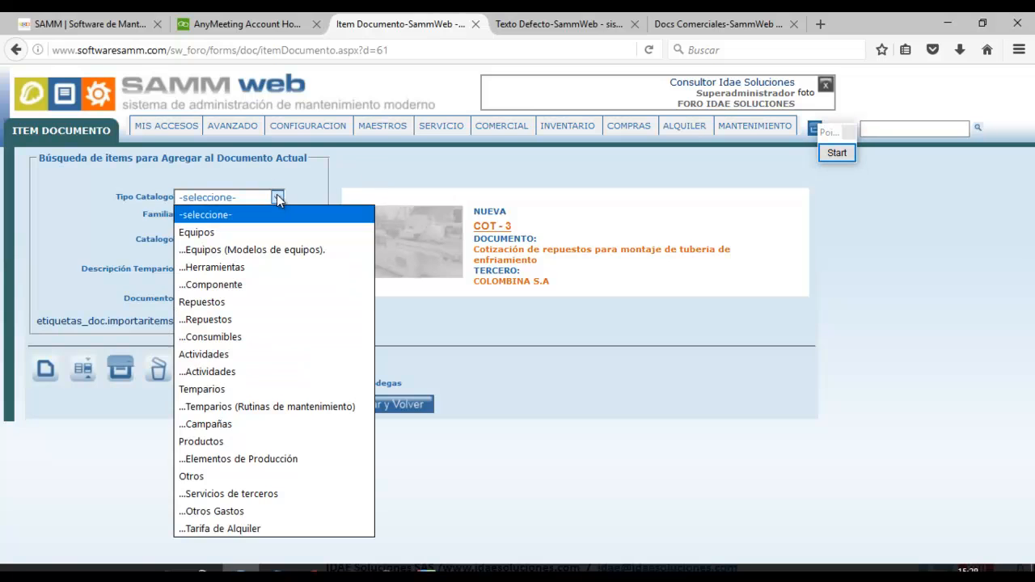
click(263, 301)
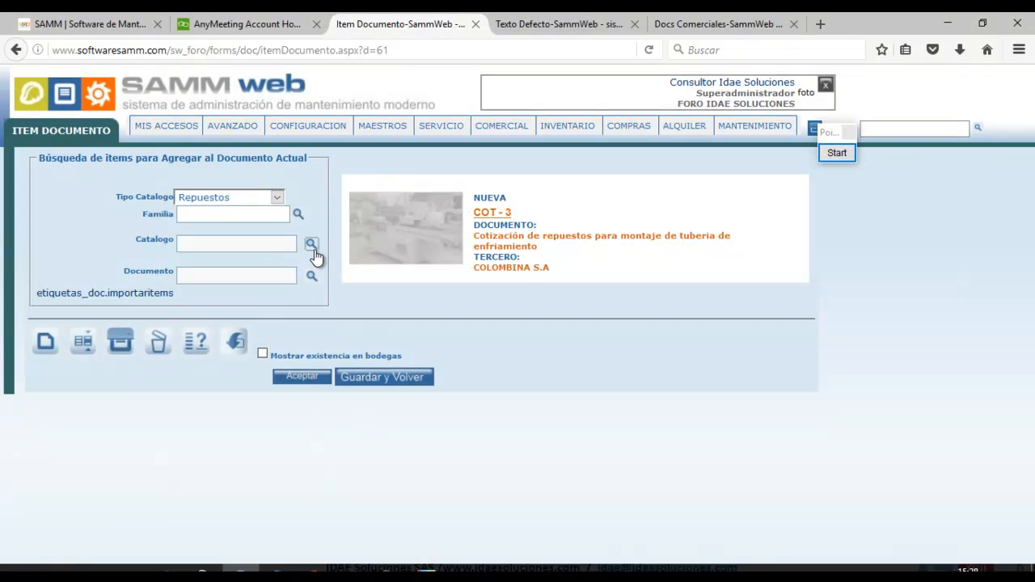
click(312, 245)
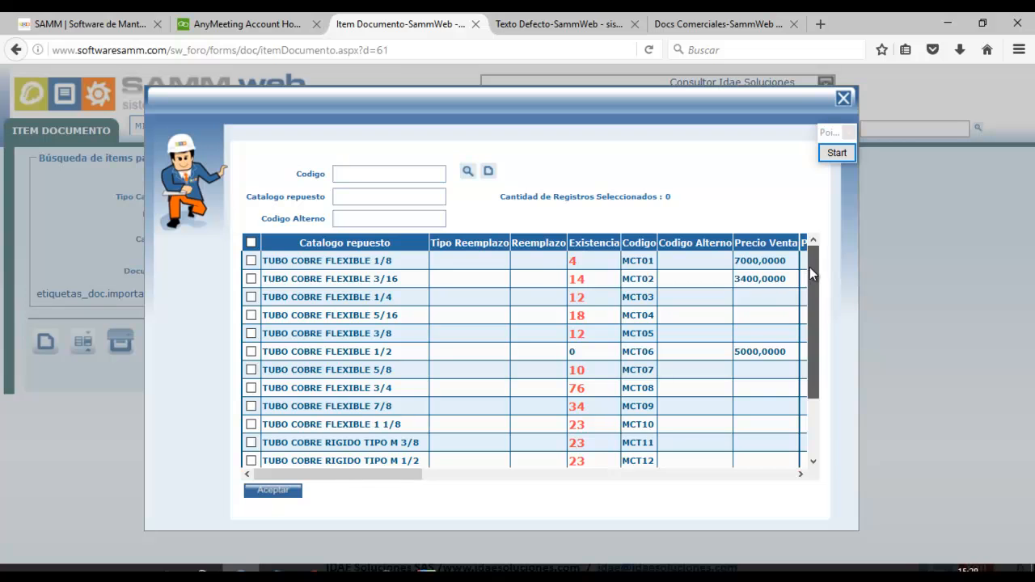
Examine the second page of spare parts and its Existencia column, close the search, and view the Elementos master types under Maestros
drag(809, 267, 806, 331)
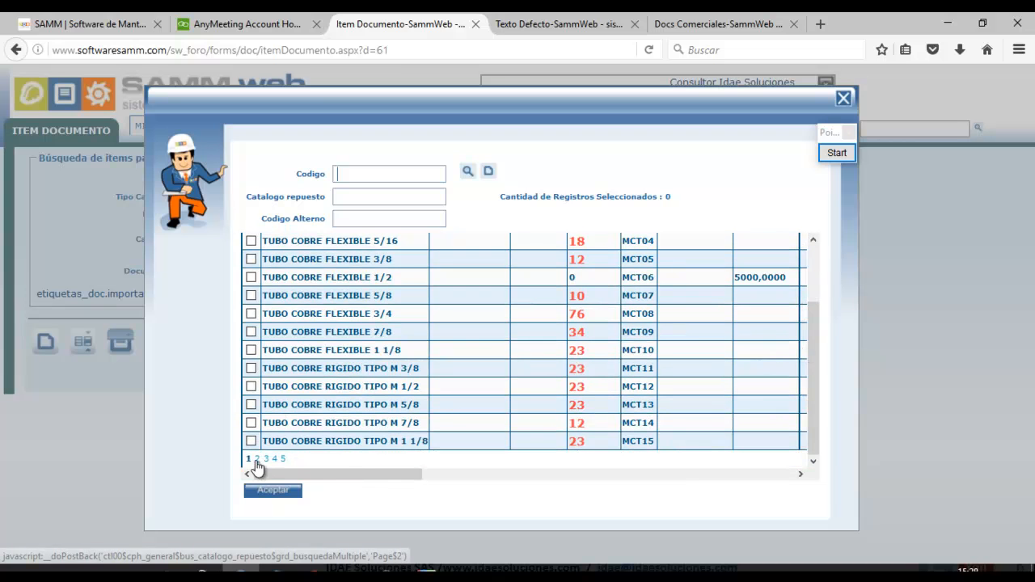
click(257, 459)
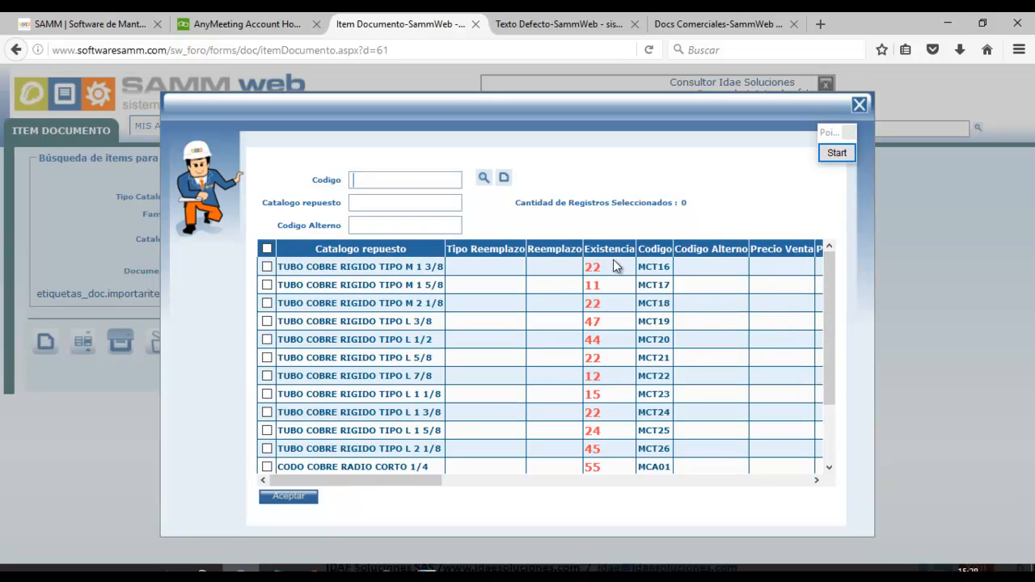
drag(586, 249, 642, 250)
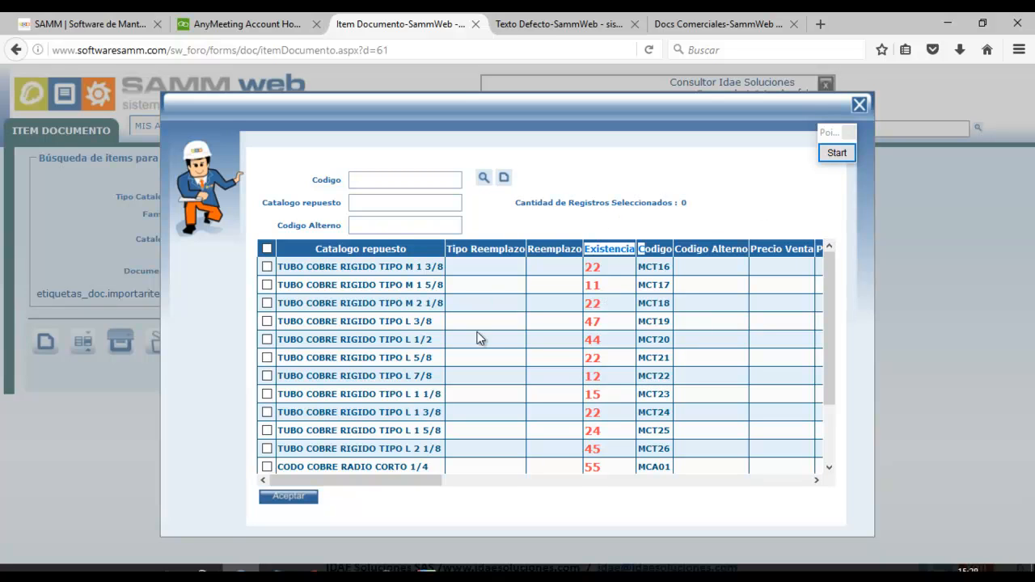
click(860, 105)
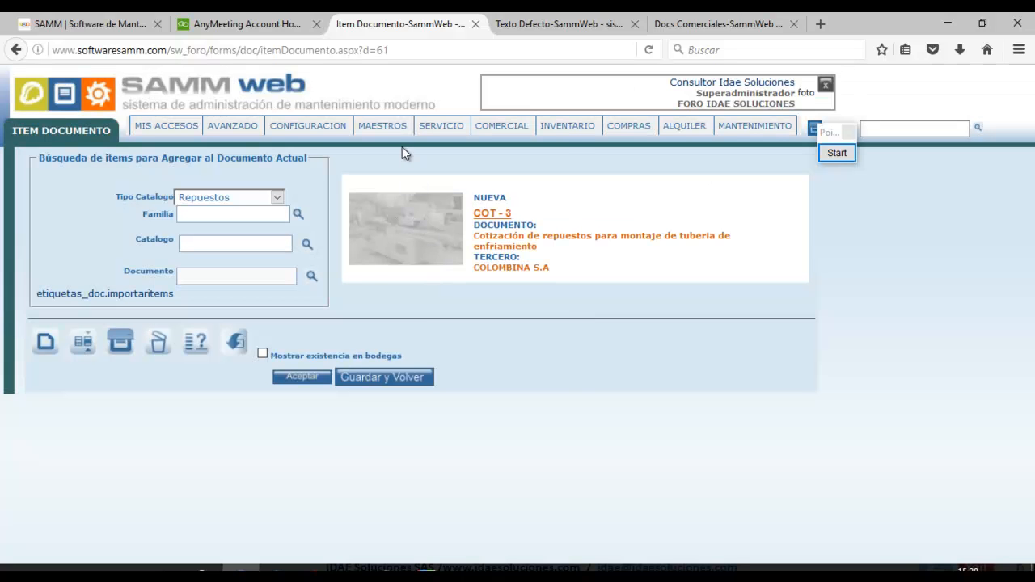
mouse_move(387, 126)
mouse_move(432, 210)
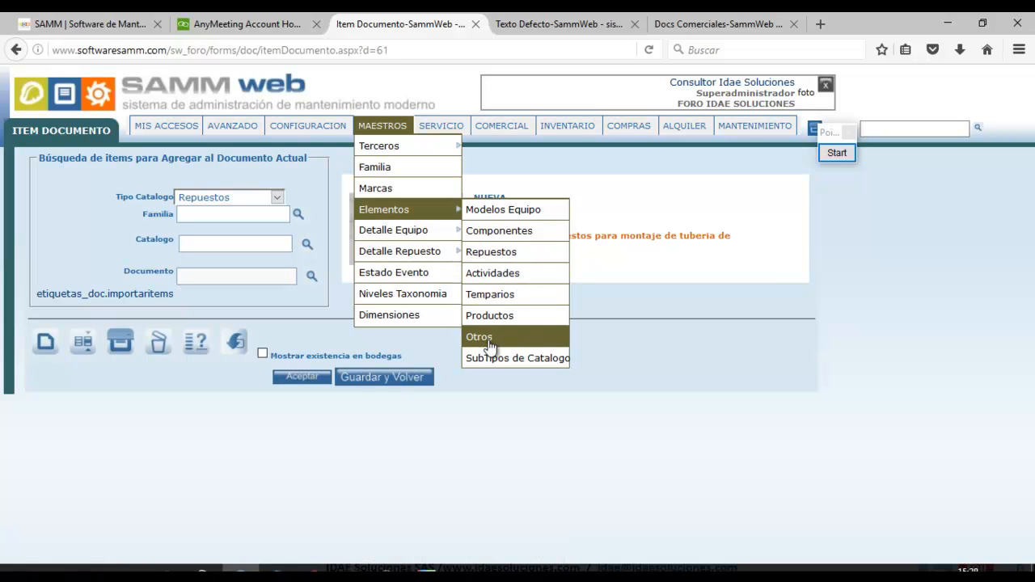
Reopen the Catalogo search, select TUBO COBRE RIGIDO TIPO M 1 3/8, and go to the first results page
click(307, 246)
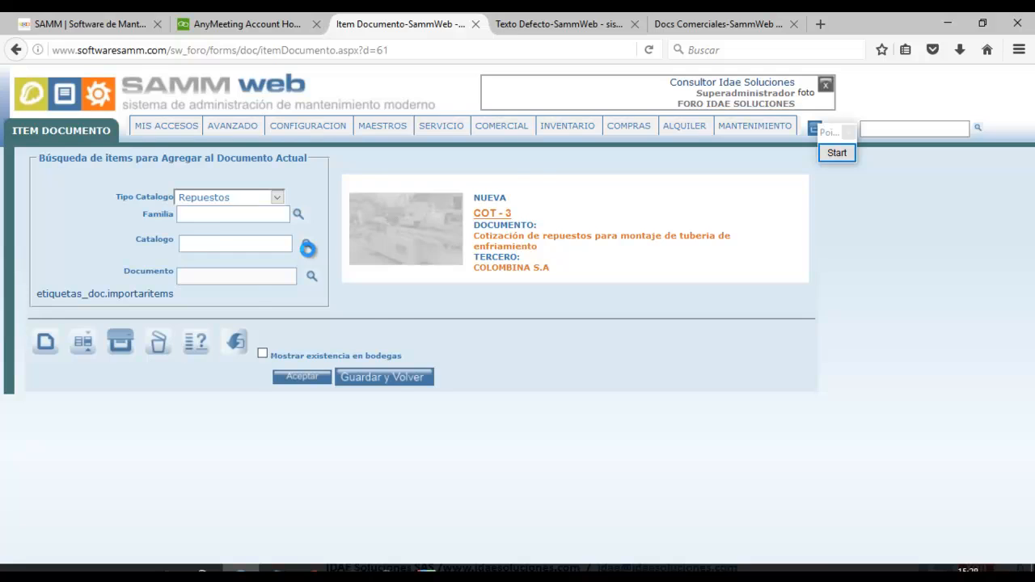
click(266, 267)
drag(827, 319, 826, 404)
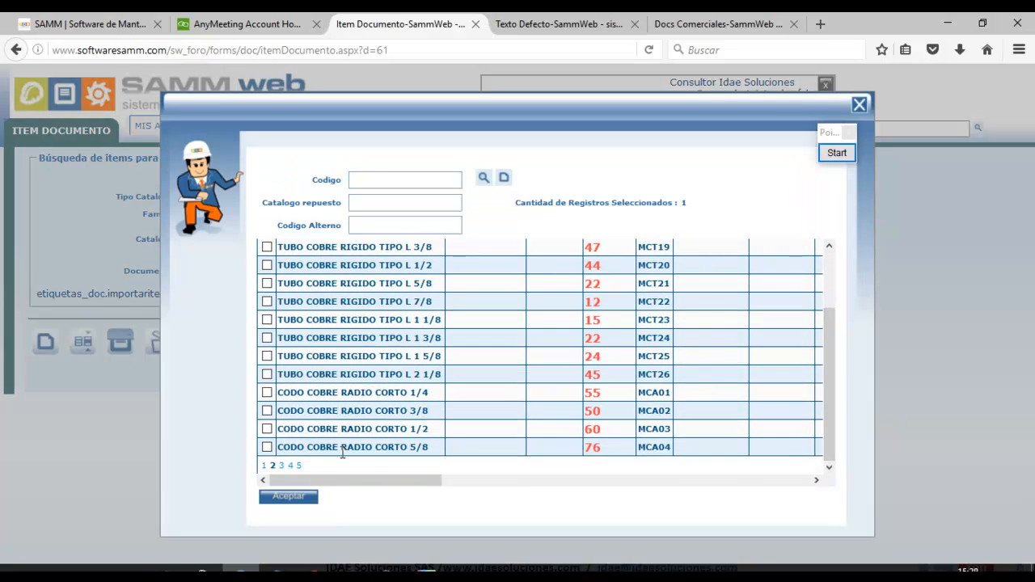
click(264, 466)
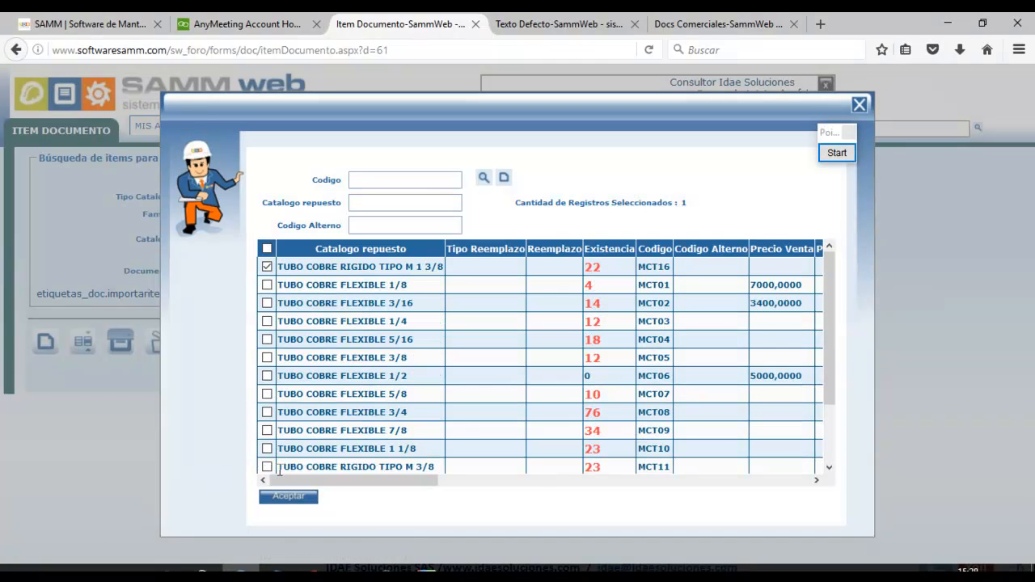
Try to search the spare parts with "codo" as the Codigo, and dismiss the message
click(440, 180)
text(codo)
key(Tab)
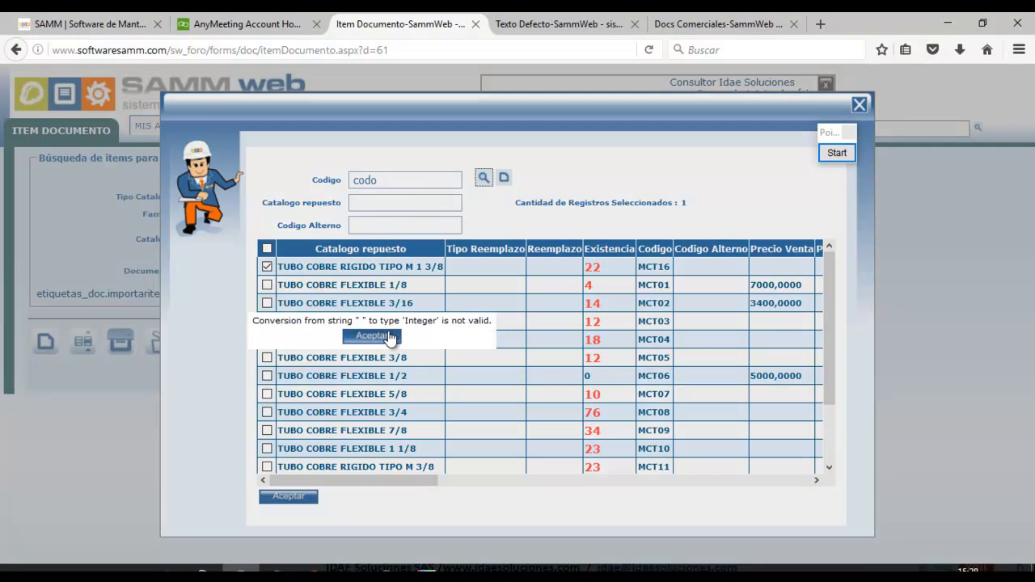
click(372, 340)
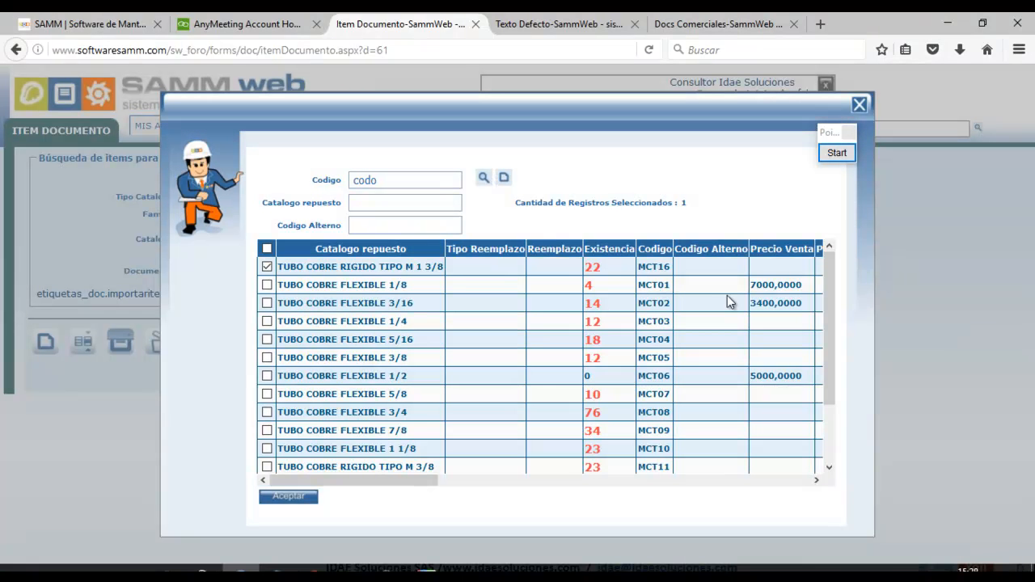
Filter the spare parts by "codo" as Catalogo repuesto and select one additional part from the list
drag(832, 305, 846, 469)
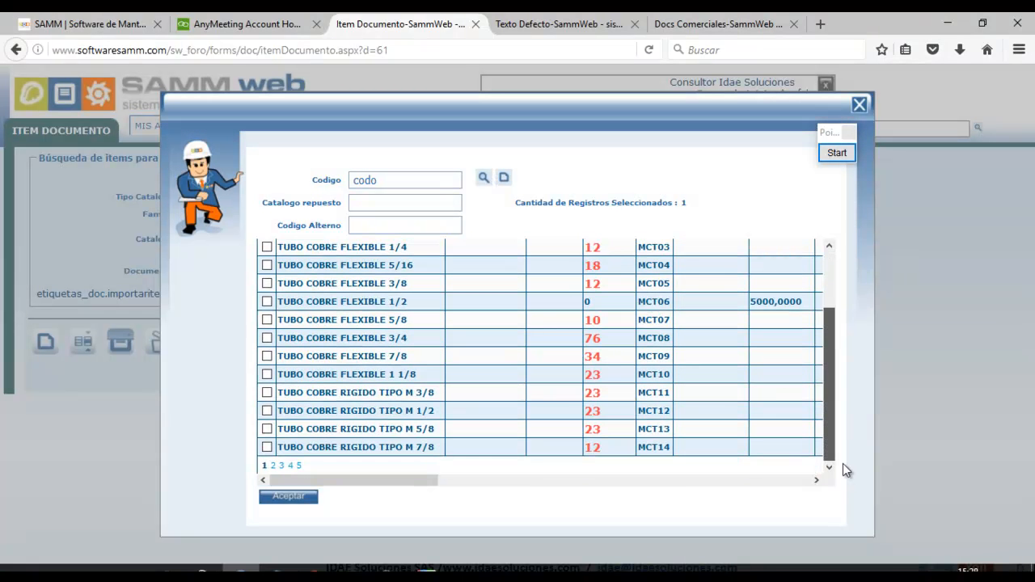
click(290, 466)
click(267, 284)
drag(828, 374, 829, 492)
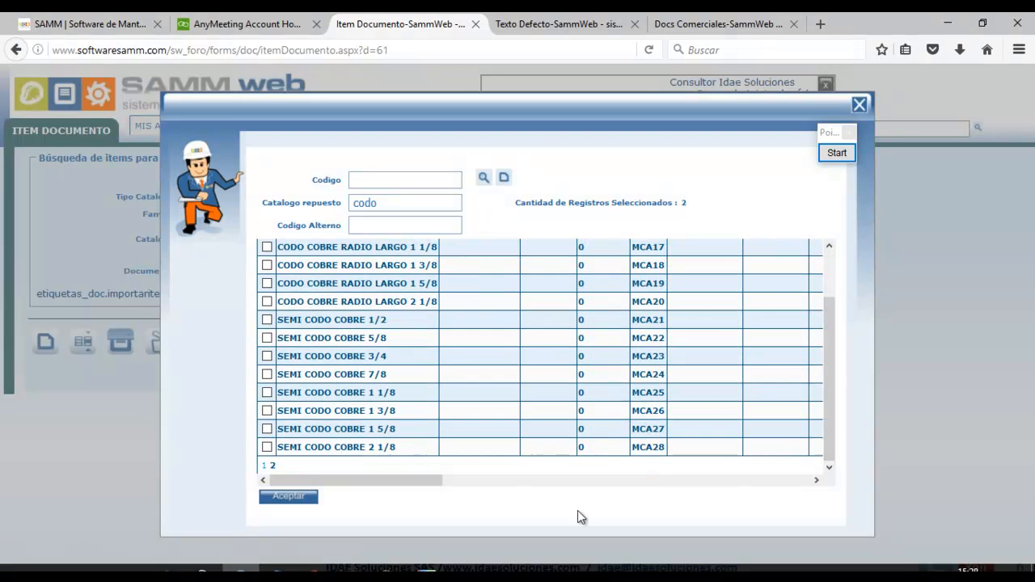
Clear the "codo" filter from Catalogo repuesto, search the full spare-parts list again, and select a third part
click(263, 466)
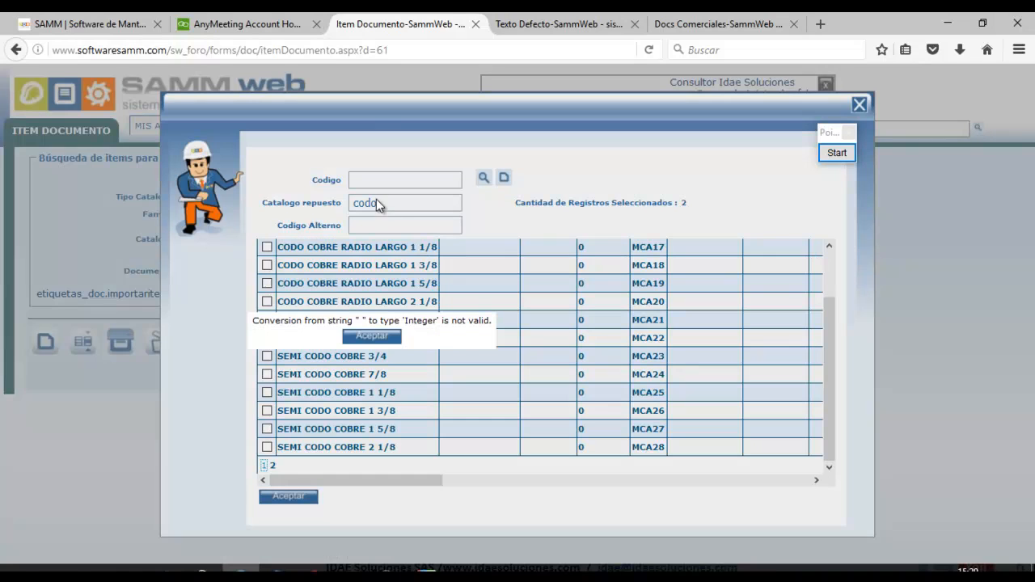
click(372, 335)
double_click(382, 203)
key(BackSpace)
click(482, 178)
mouse_move(828, 303)
mouse_down()
mouse_move(838, 313)
mouse_move(832, 304)
mouse_up()
click(267, 267)
drag(834, 344, 840, 471)
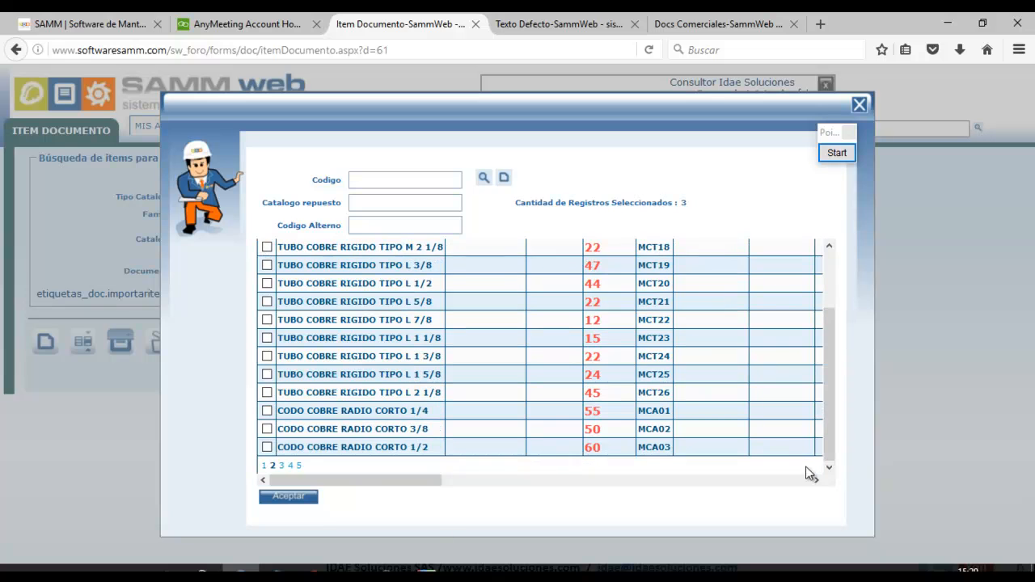
Select CODO COBRE RADIO CORTO 5/8 and ADAPTADOR COBRE TIPO MACHO 3/8 on the following results pages, and add all chosen parts to the quotation
click(280, 466)
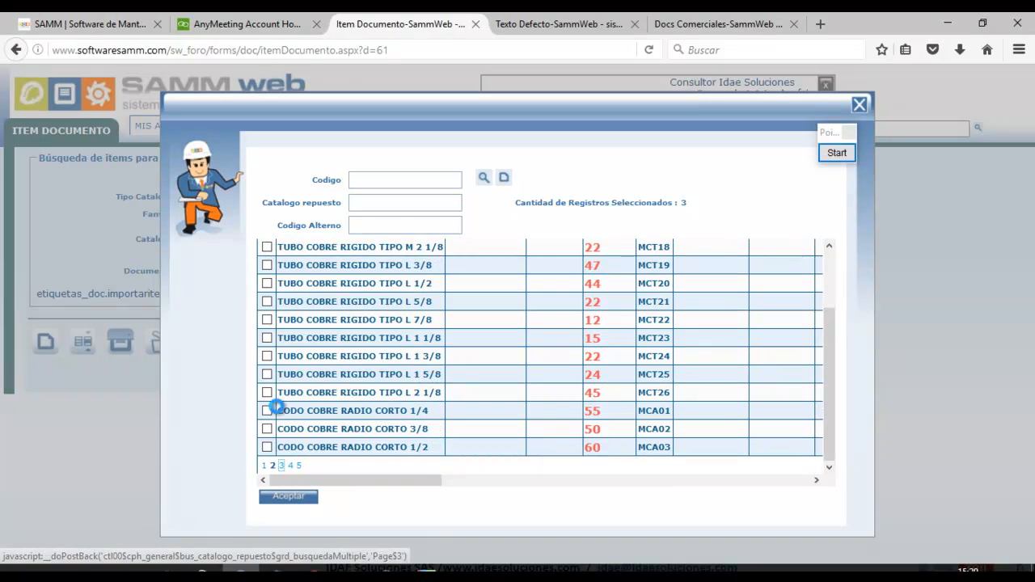
click(266, 266)
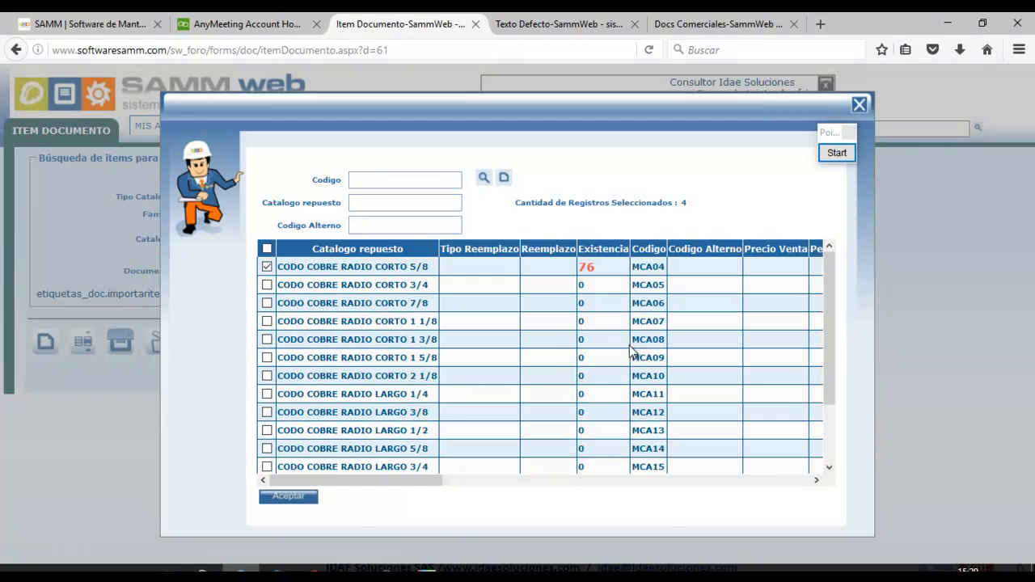
drag(828, 345, 841, 469)
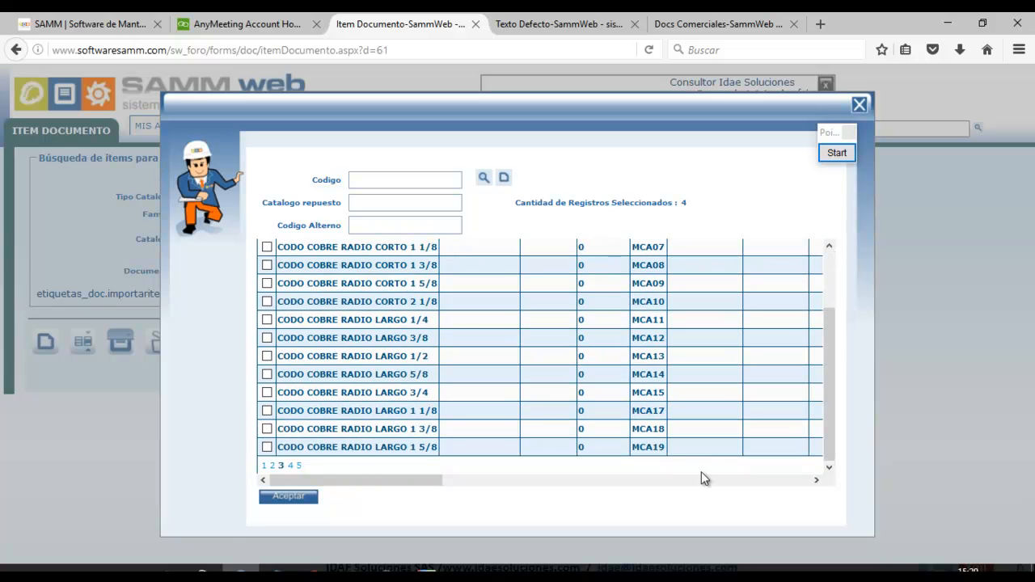
click(291, 465)
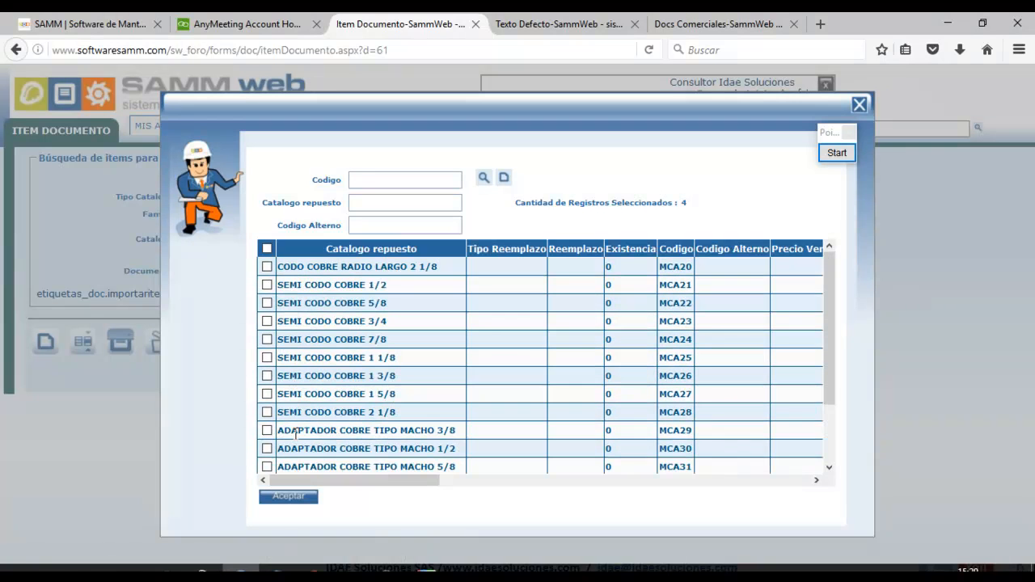
click(266, 430)
click(311, 497)
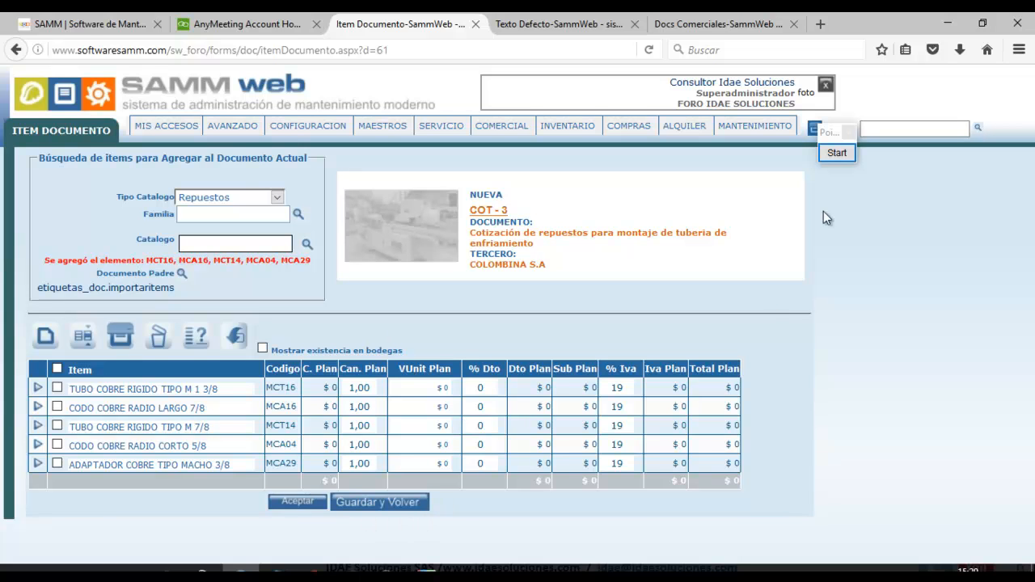
Highlight the % Iva, % Dto and VUnit Plan columns of the item table with green rectangles, and end the annotation
click(837, 153)
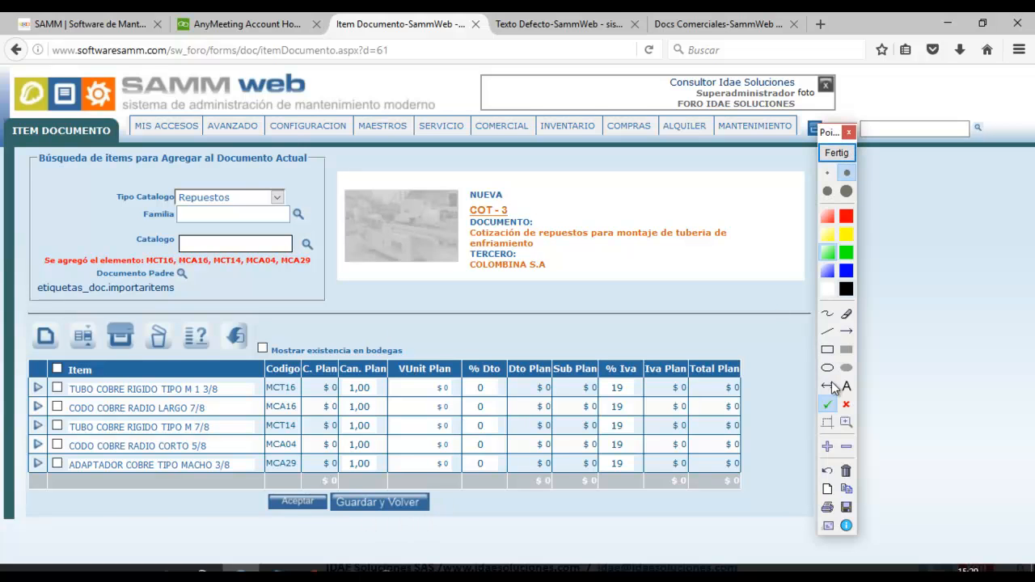
click(827, 349)
mouse_move(564, 328)
mouse_down()
mouse_move(649, 430)
mouse_move(671, 501)
mouse_up()
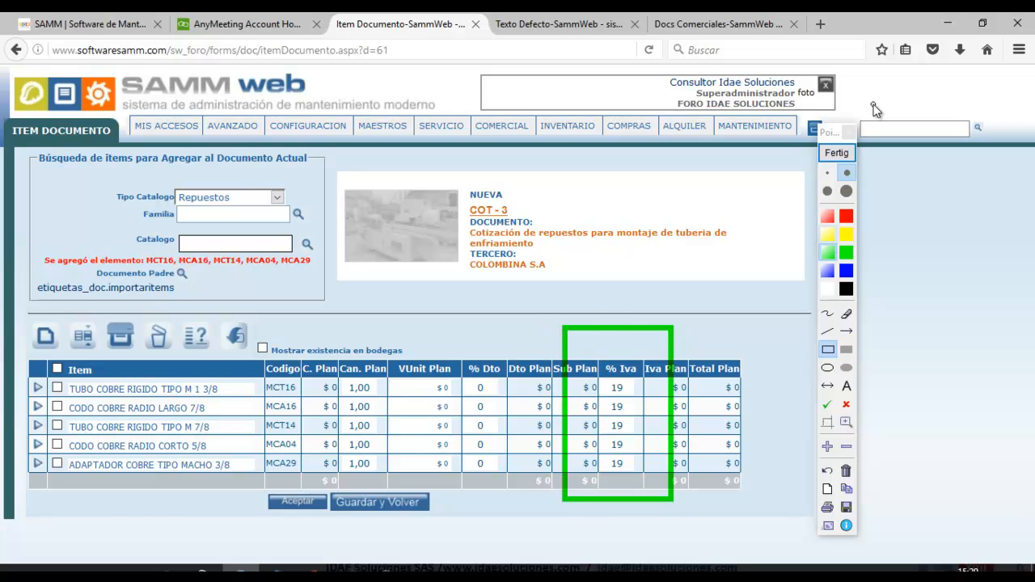
mouse_move(452, 328)
mouse_down()
mouse_move(511, 430)
mouse_move(533, 497)
mouse_up()
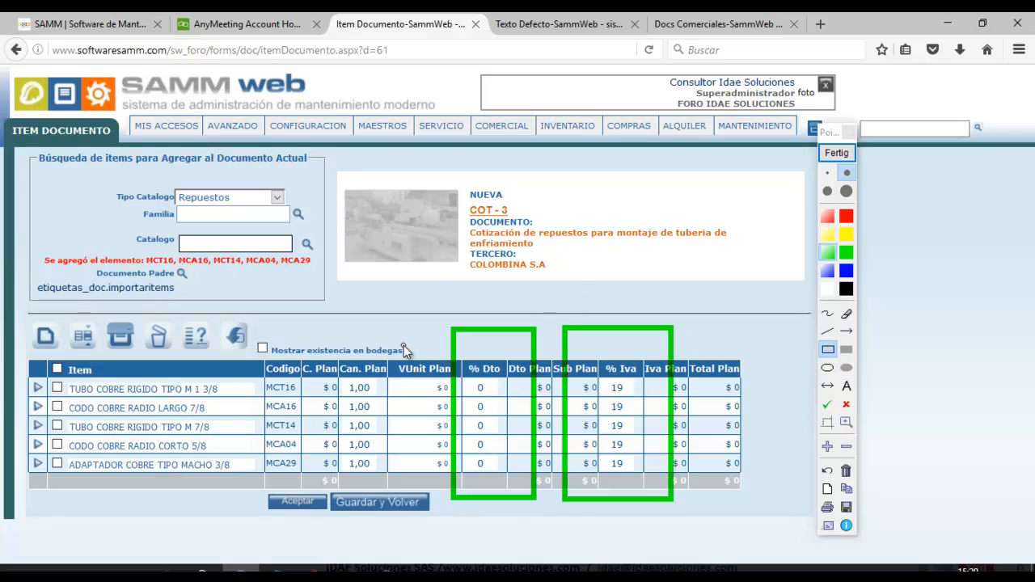
mouse_move(382, 329)
mouse_down()
mouse_move(450, 422)
mouse_move(457, 498)
mouse_up()
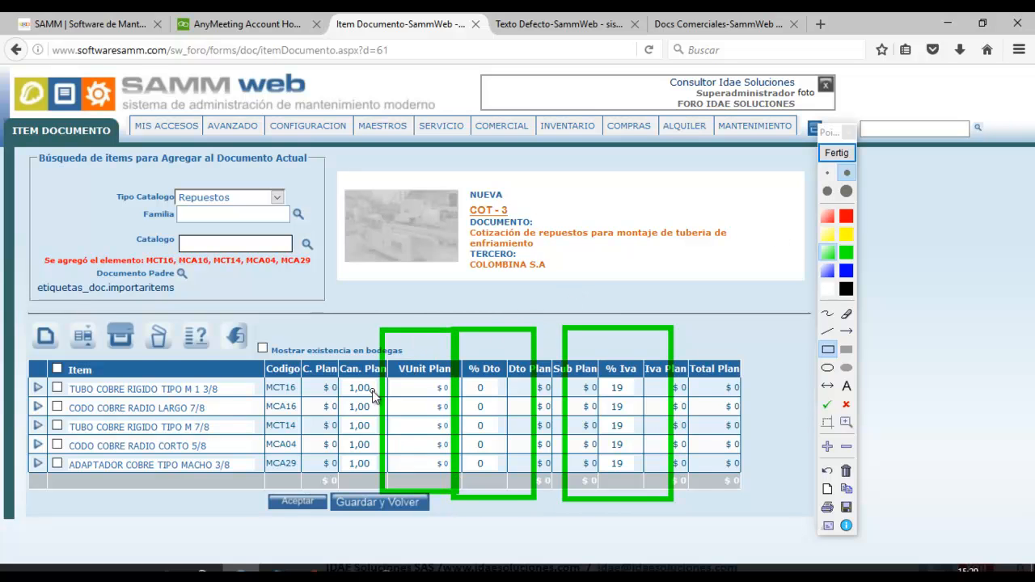
click(836, 153)
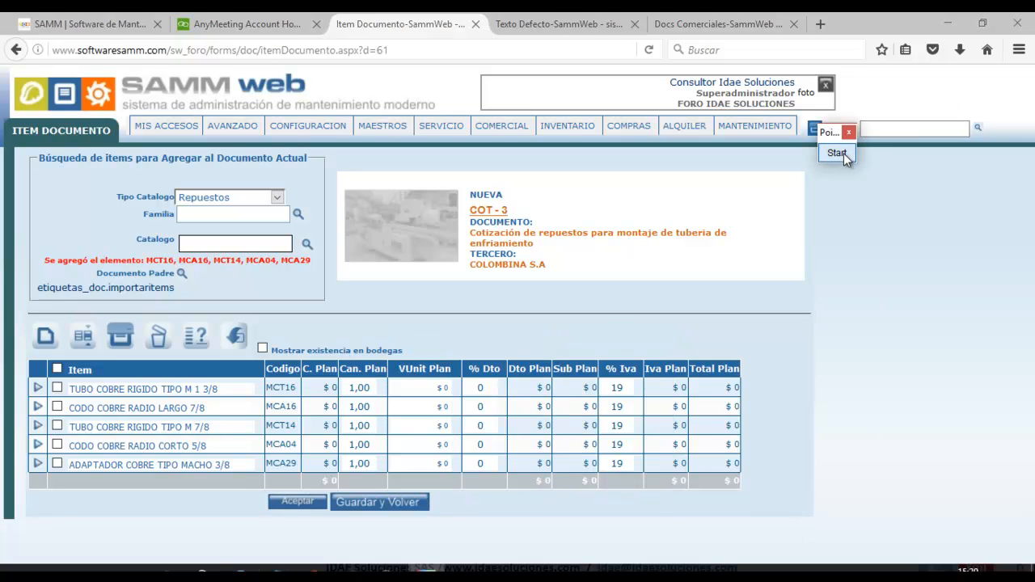
Set TUBO COBRE RIGIDO TIPO M 1 3/8 to quantity 12 and unit value 650000, and CODO COBRE RADIO LARGO 7/8 to 13 and 300000
click(373, 388)
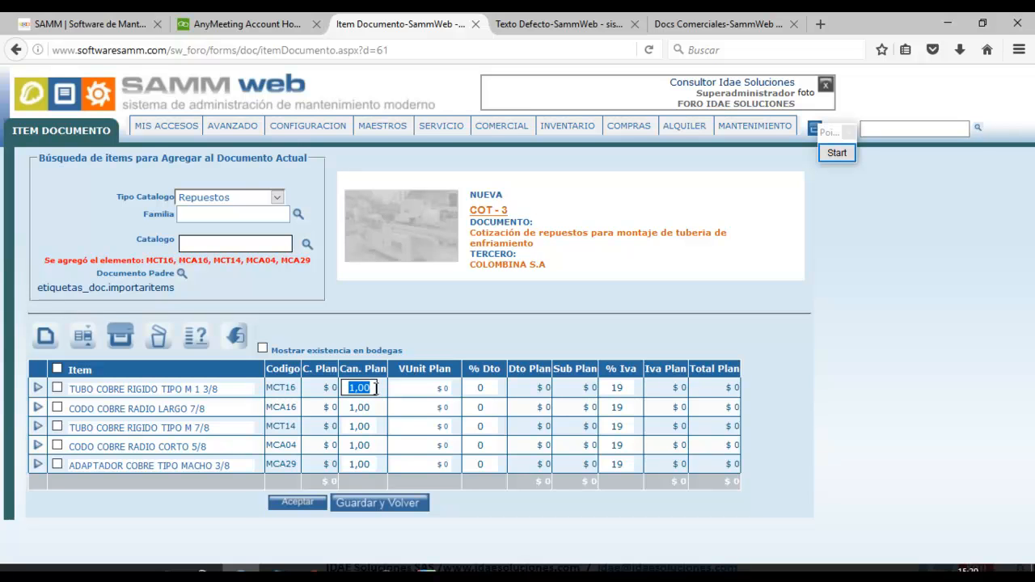
text(12)
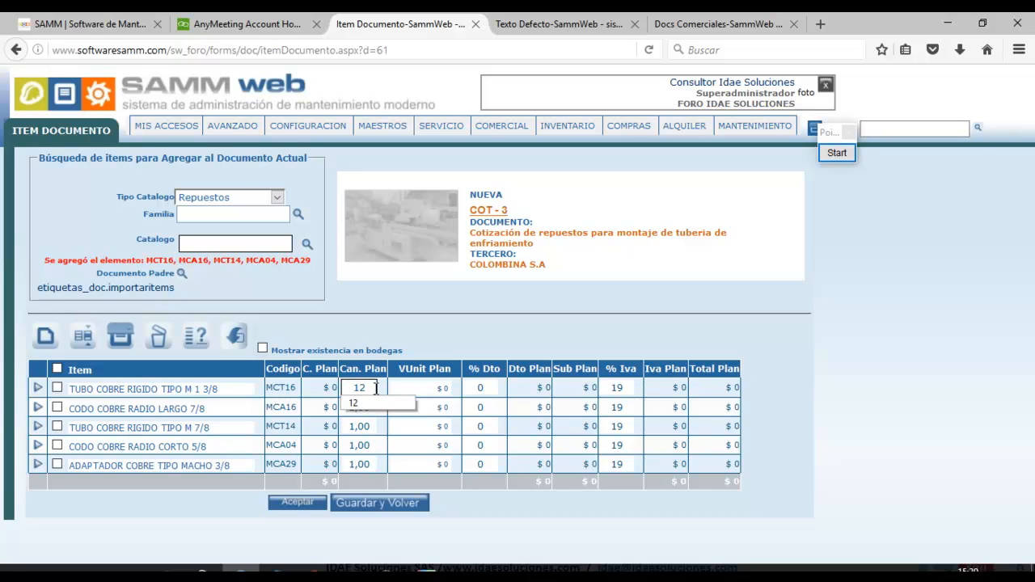
click(418, 389)
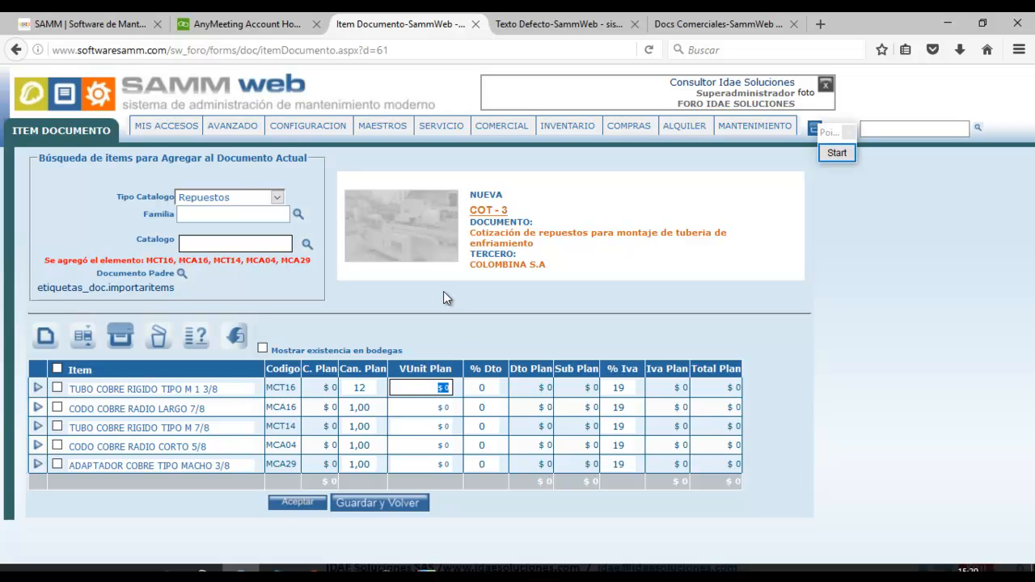
text(650000)
click(357, 406)
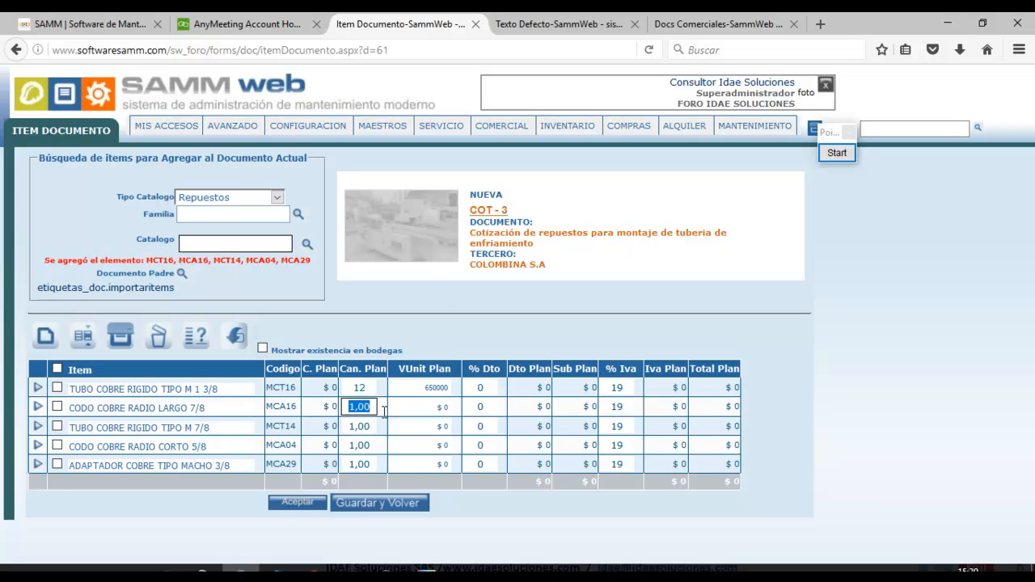
drag(424, 408, 473, 409)
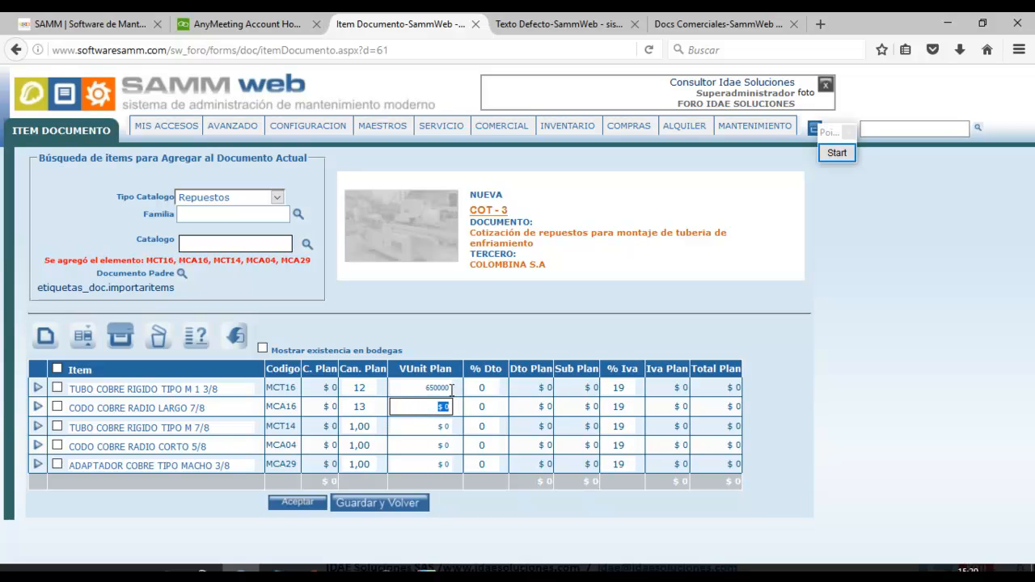
text(2300000)
Set TUBO COBRE RIGIDO TIPO M 7/8 to quantity 4 and unit value 40000, and CODO COBRE RADIO CORTO 5/8 to 5 and 67000
click(348, 426)
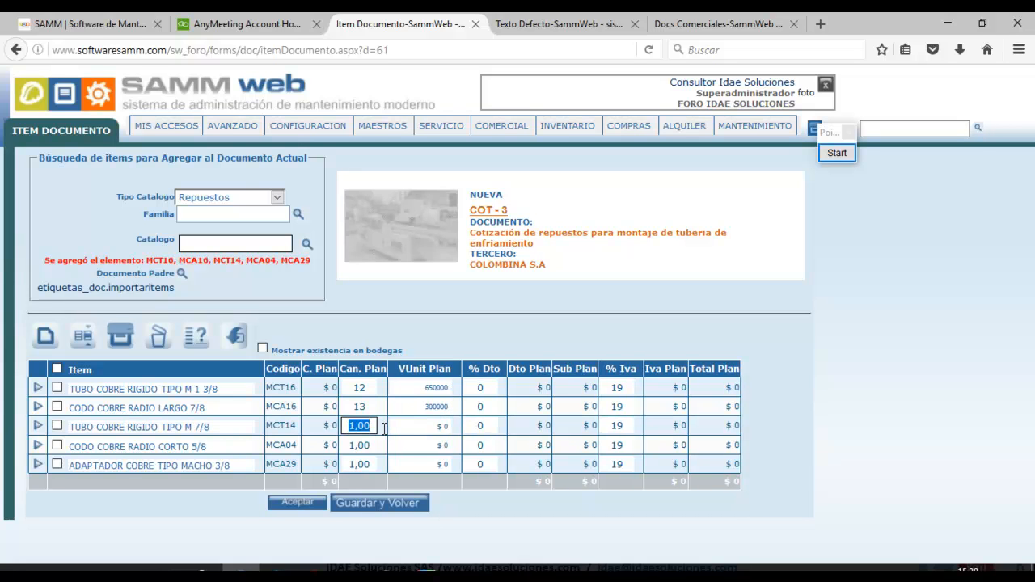
text(4)
click(420, 427)
text(4)
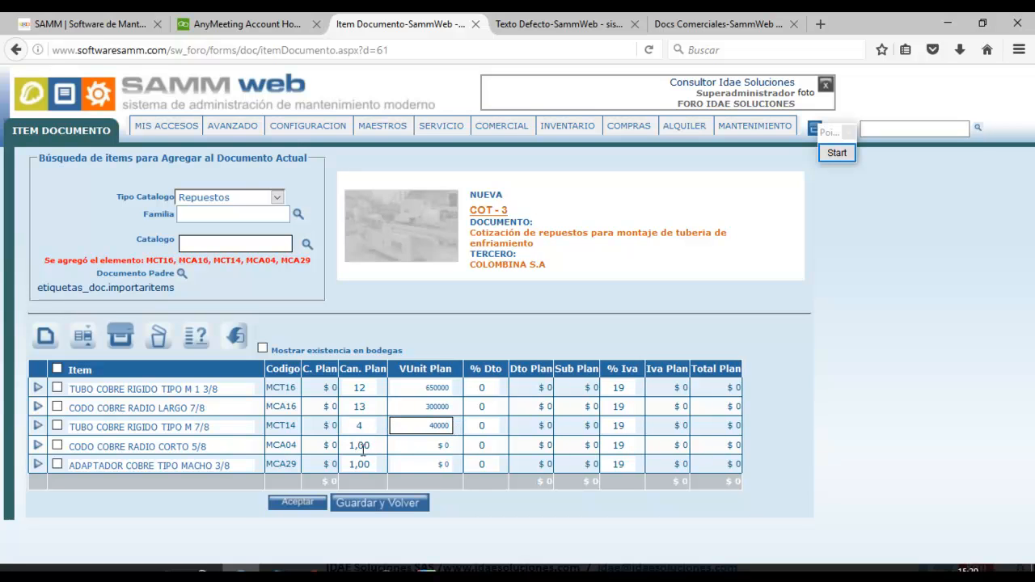
click(349, 445)
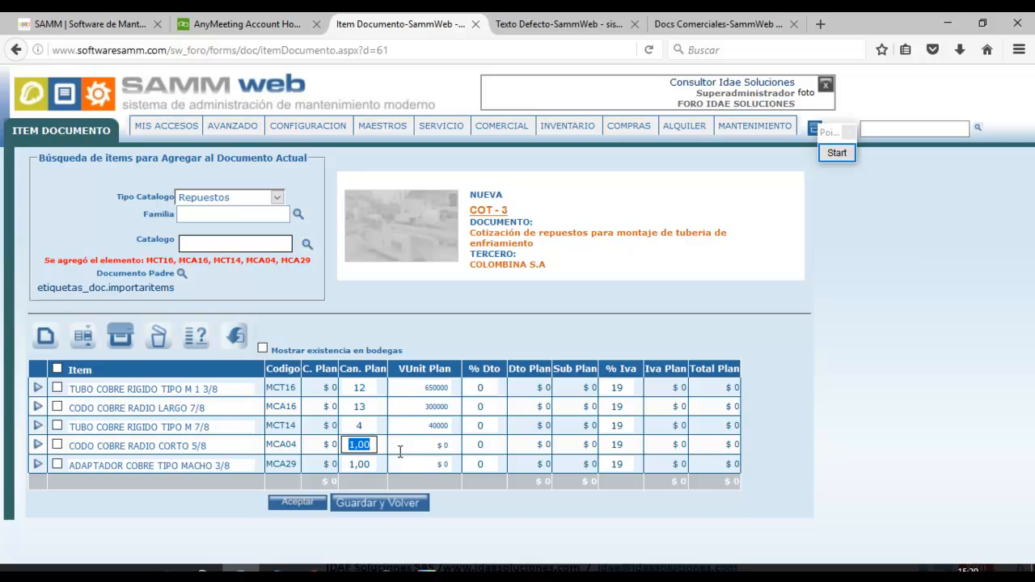
text(5)
click(451, 445)
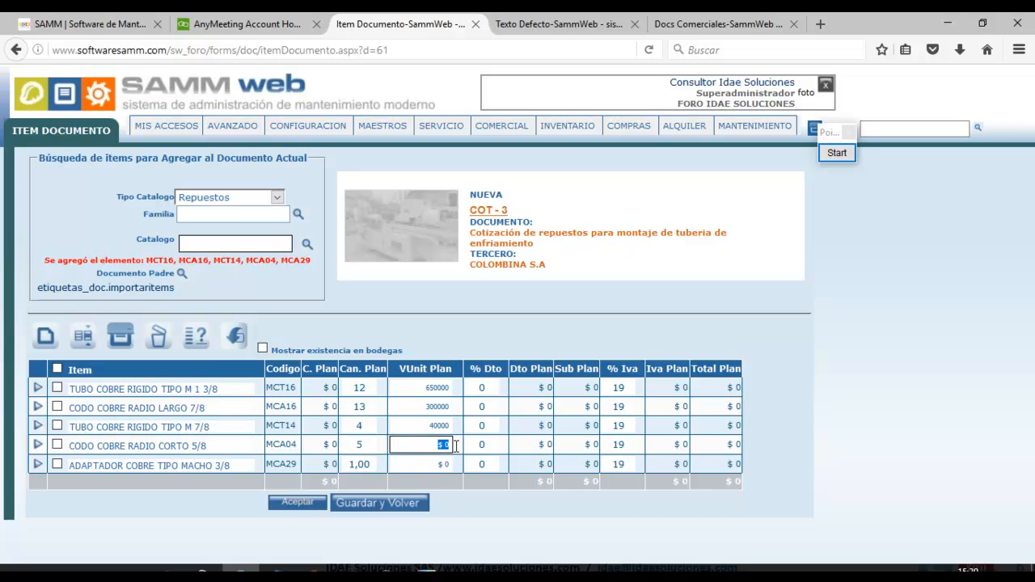
text(67000)
Set ADAPTADOR COBRE TIPO MACHO 3/8 to quantity 1 and unit value 120000, and apply the item values
click(353, 464)
drag(353, 467, 384, 472)
text(1)
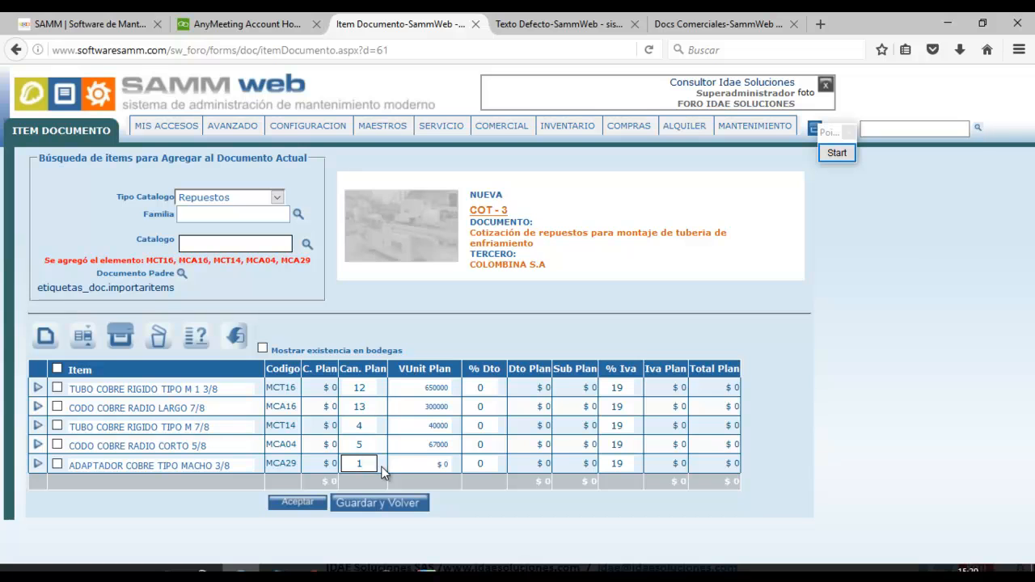
key(Tab)
text(120000)
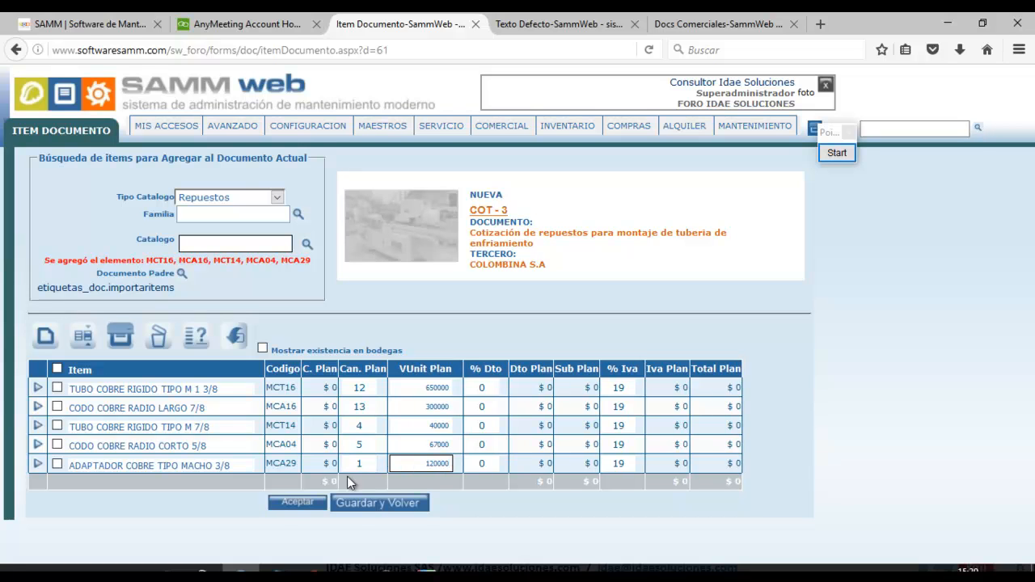
click(307, 502)
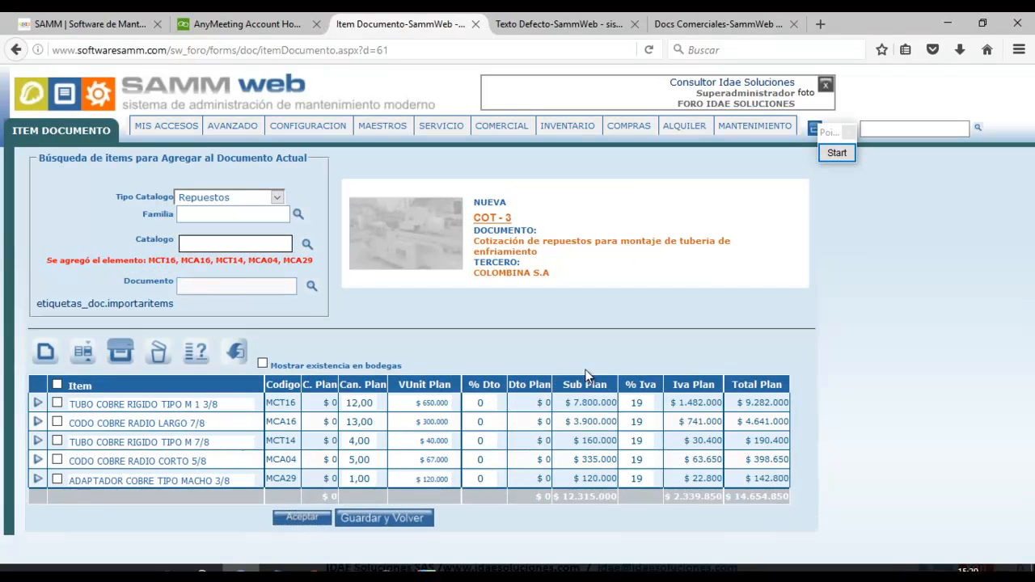
Highlight the Sub Plan, Iva Plan and Total Plan columns with green rectangles, and end the annotation
click(841, 153)
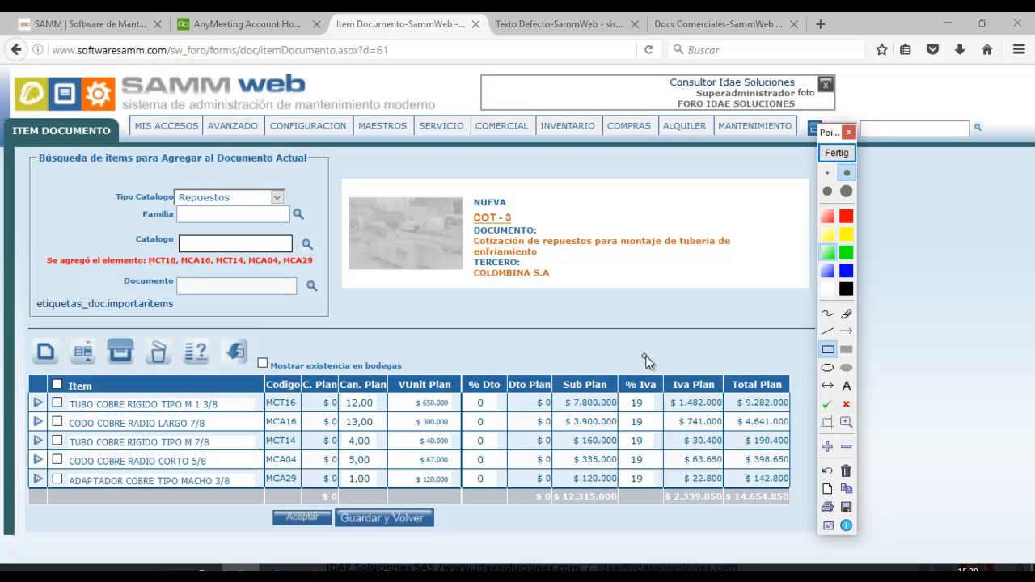
mouse_move(547, 357)
mouse_down()
mouse_move(579, 435)
mouse_move(628, 485)
mouse_move(627, 514)
mouse_up()
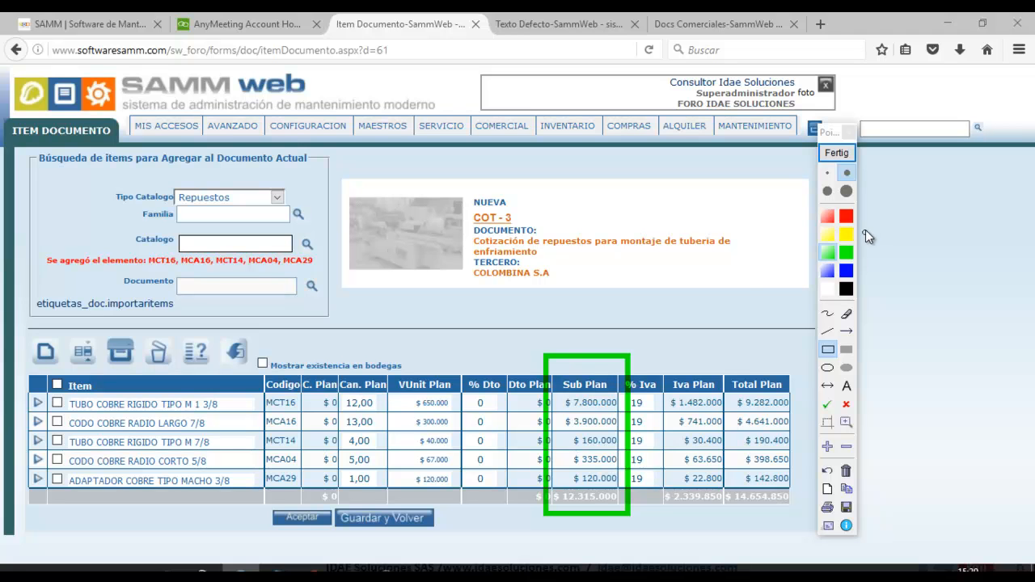
mouse_move(657, 357)
mouse_down()
mouse_move(734, 483)
mouse_move(727, 517)
mouse_up()
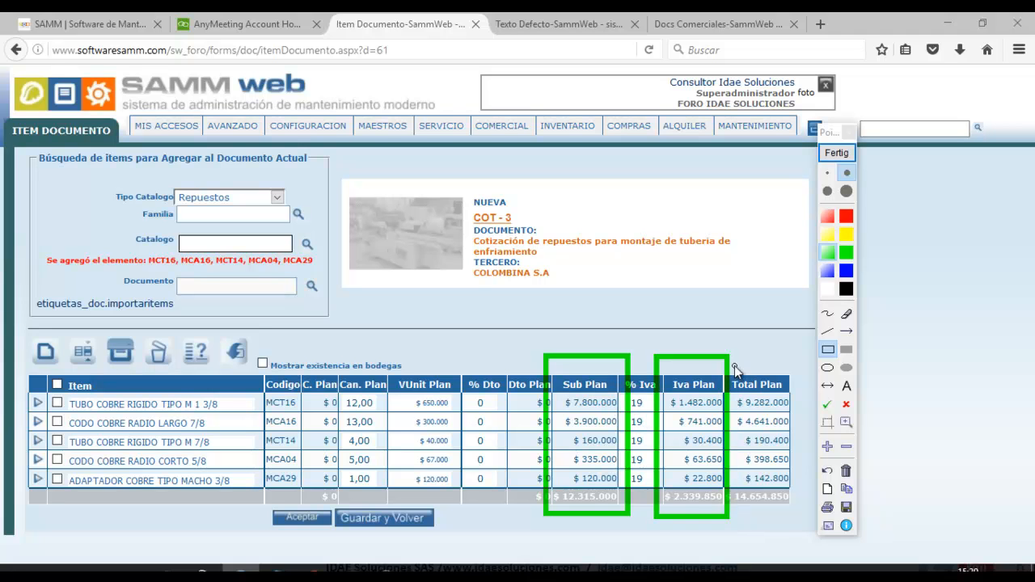
mouse_move(725, 355)
mouse_down()
mouse_move(778, 422)
mouse_move(798, 518)
mouse_up()
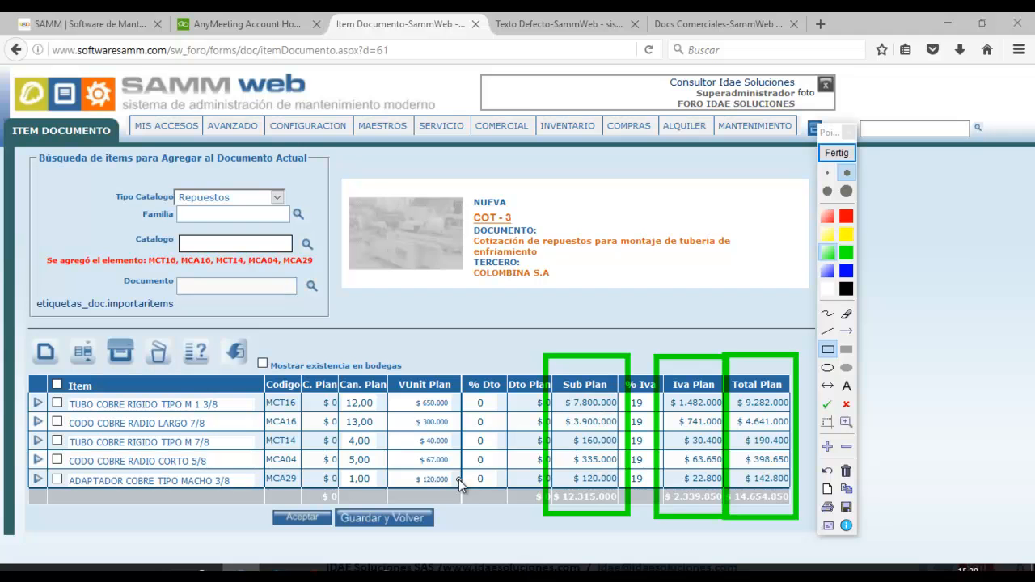
click(837, 152)
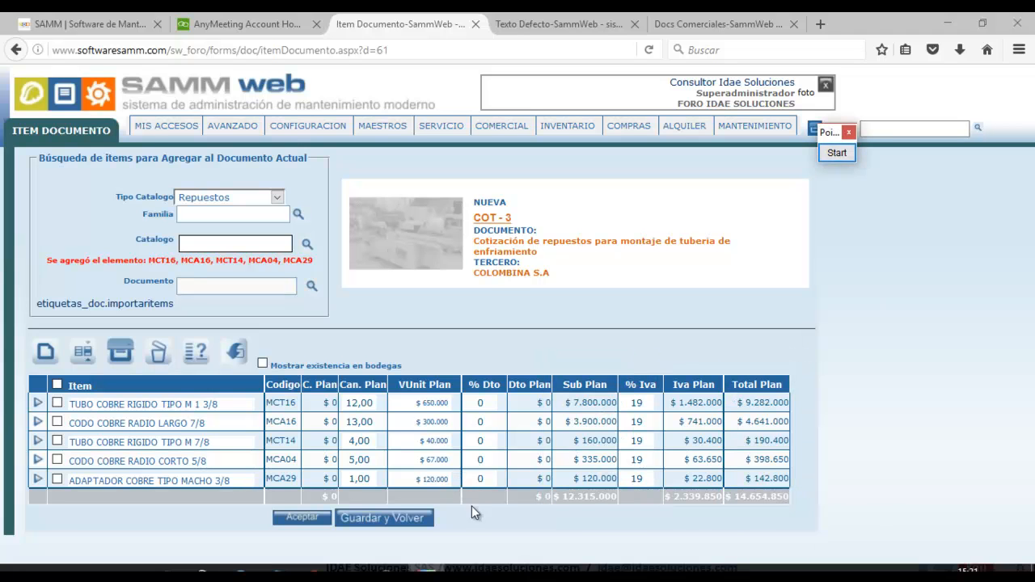
Save the items and return to the quotation's basic information, bringing its totals into view
click(350, 518)
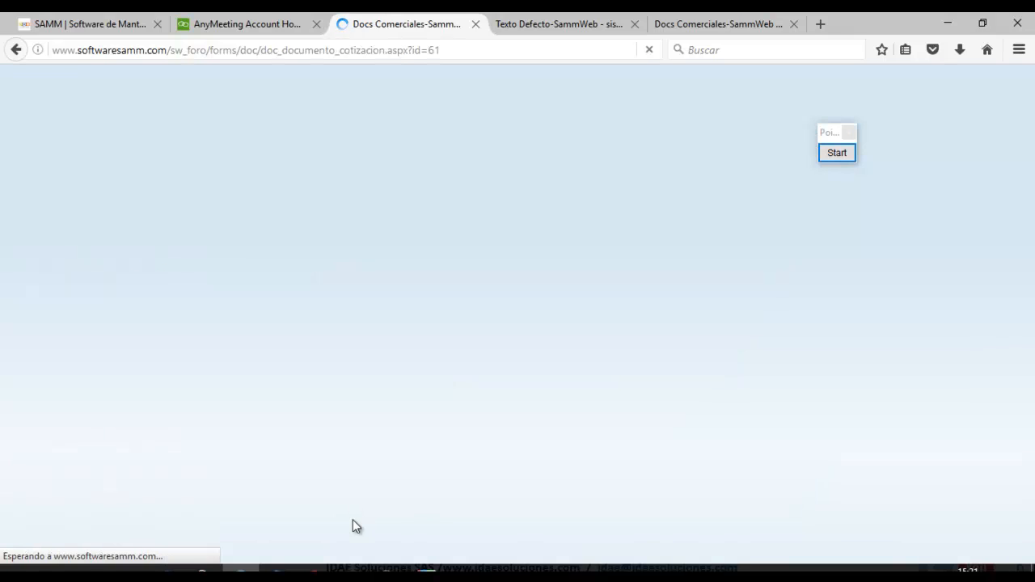
scroll(1030, 338, down, 4)
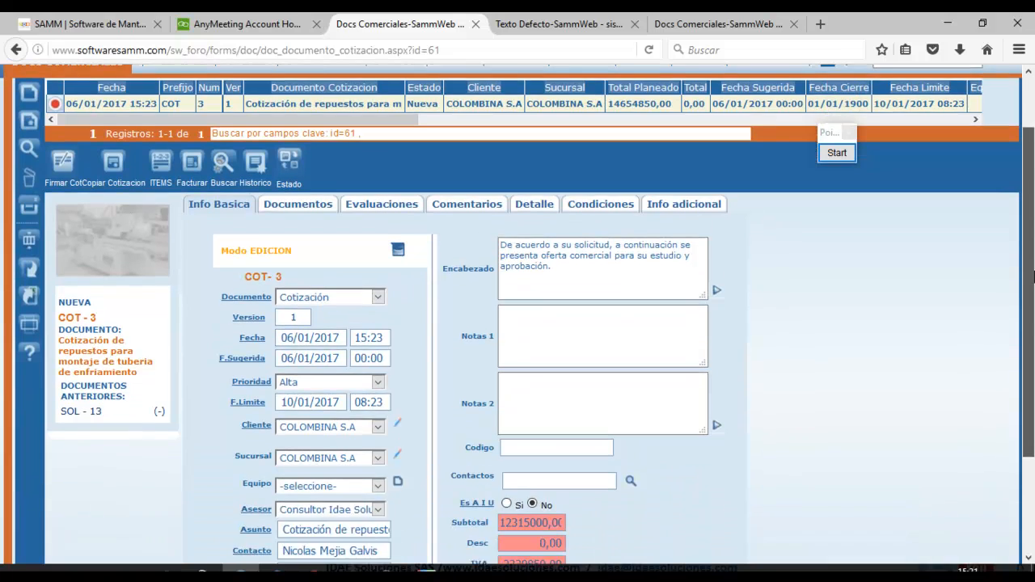
scroll(1030, 338, down, 1)
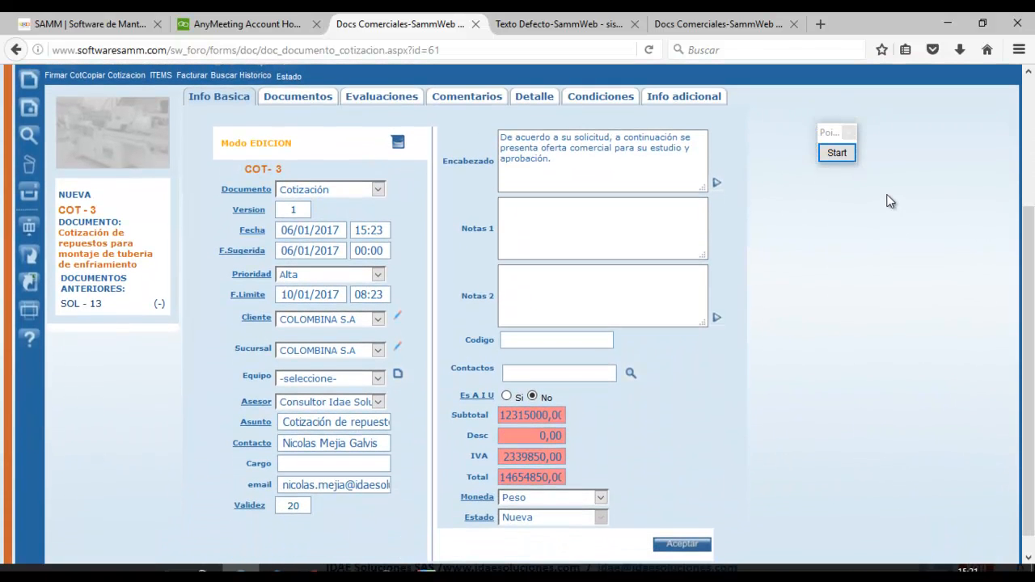
Mark the quotation's Total and Subtotal with green check marks, and end the annotation
click(838, 154)
click(827, 405)
click(585, 471)
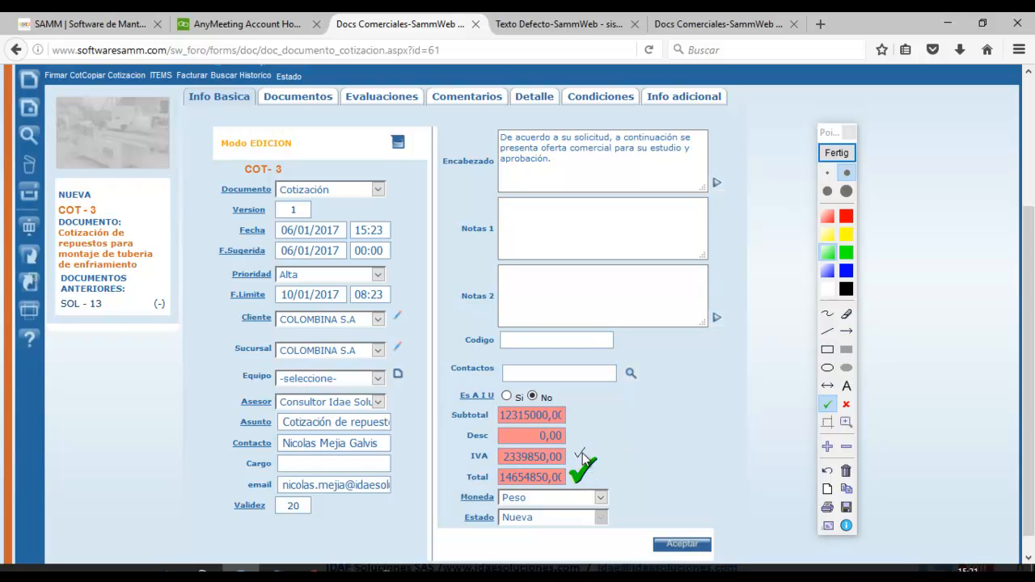
click(581, 418)
click(841, 153)
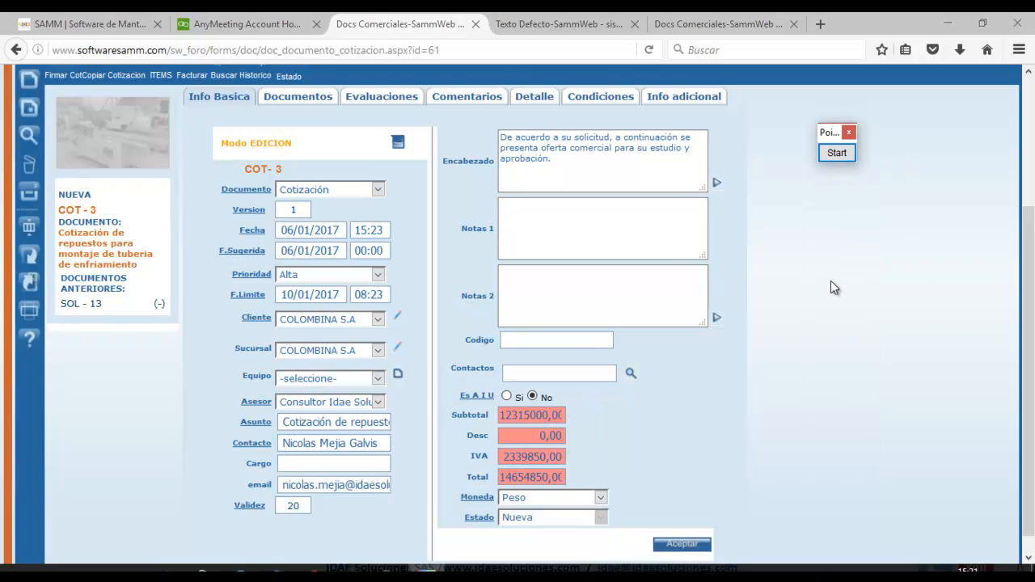
Circle the Info Basica, Condiciones, Detalle and Documentos section headings in green, and end the annotation
click(837, 153)
click(827, 367)
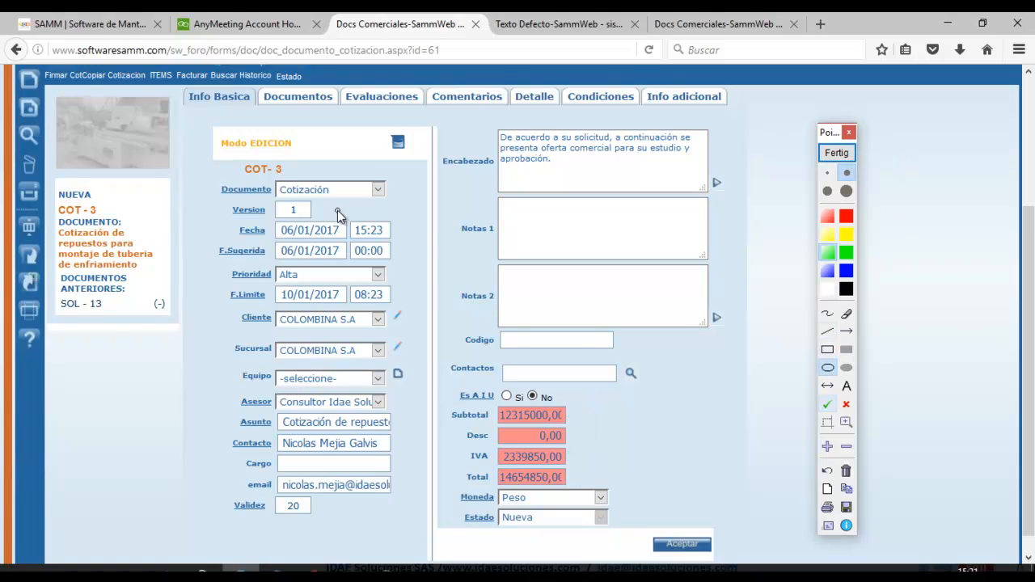
drag(161, 74, 281, 135)
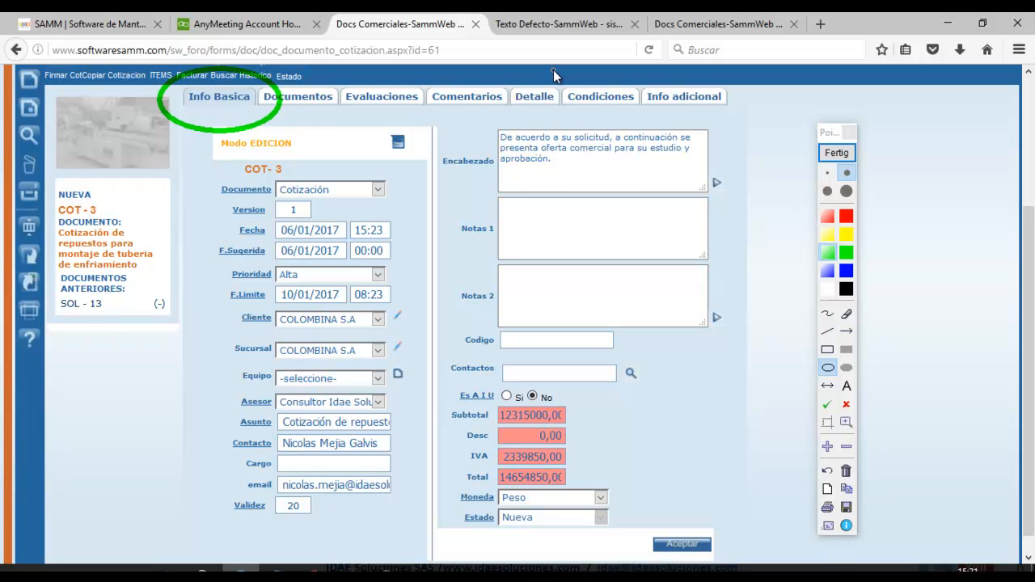
drag(558, 68, 656, 127)
drag(498, 65, 571, 122)
drag(257, 71, 352, 117)
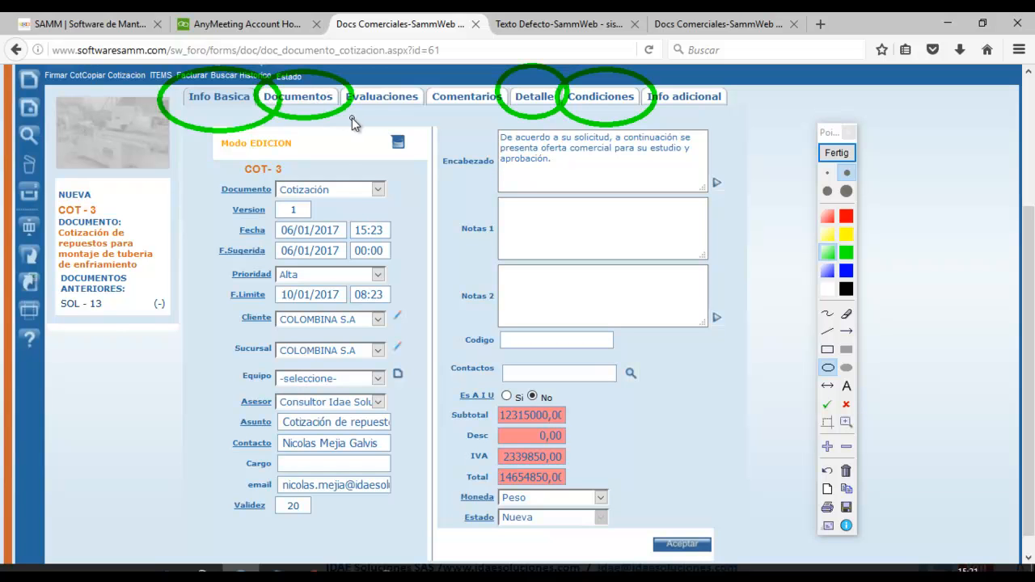
click(837, 152)
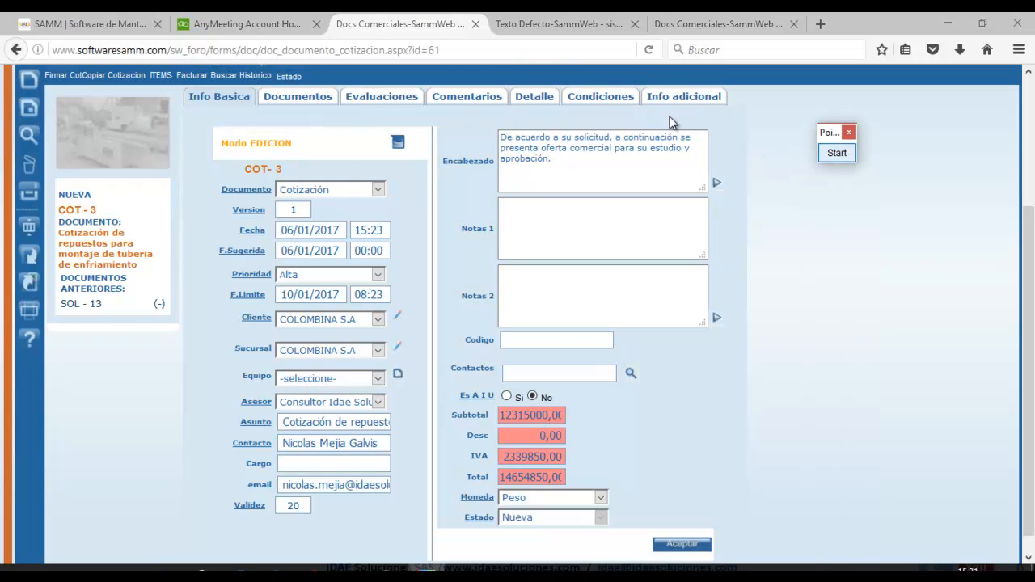
Set the quotation's Forma de Pago to Contado and Transporte to A cargo del cliente, save the conditions, and return to the basic information
click(595, 98)
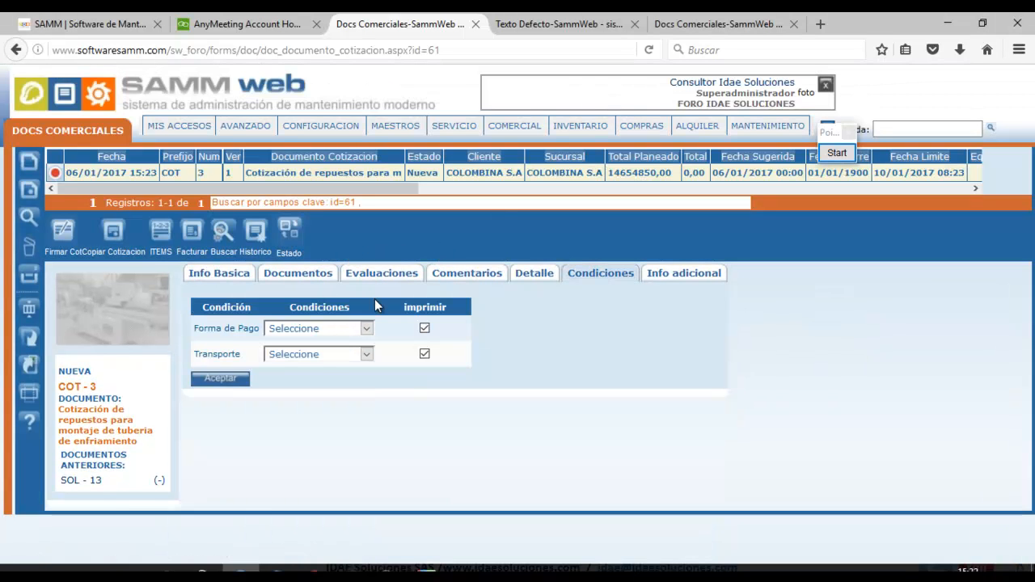
click(366, 328)
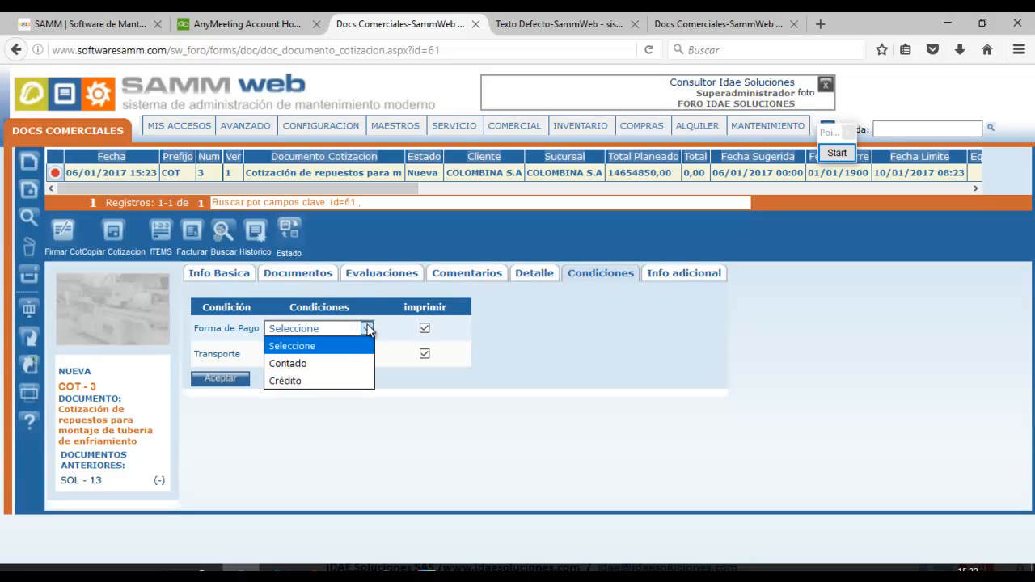
click(329, 363)
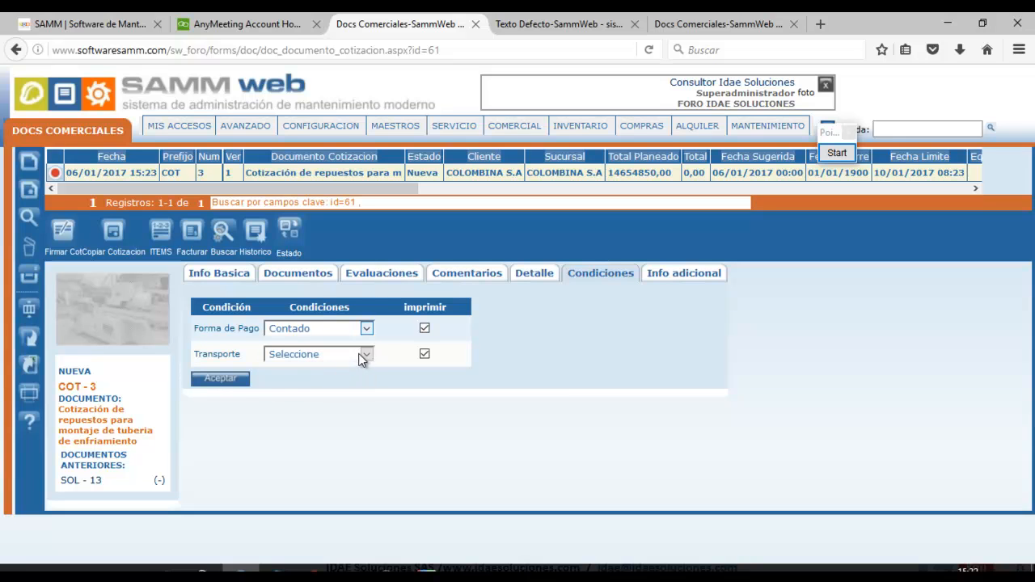
click(363, 356)
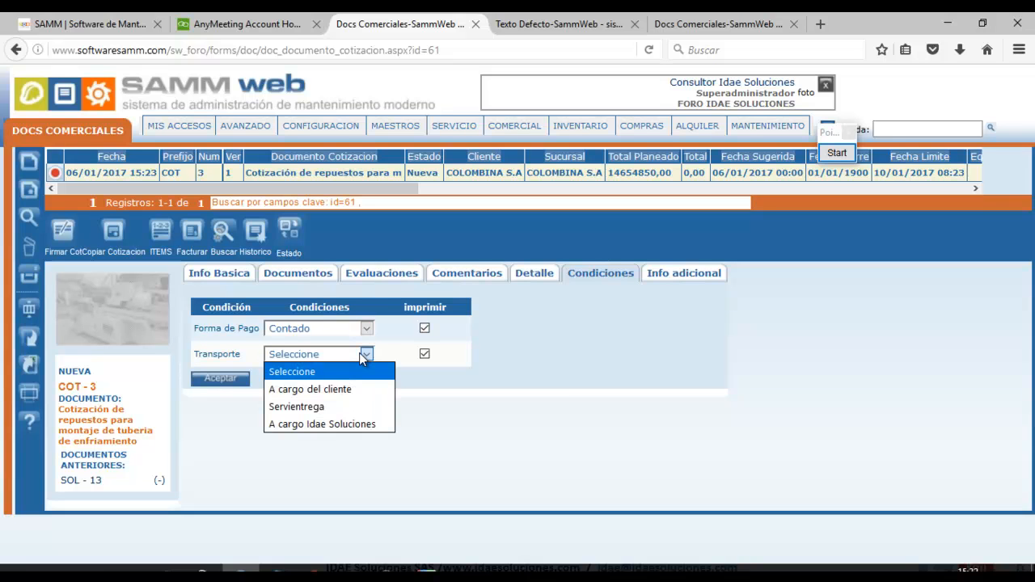
click(333, 389)
click(243, 384)
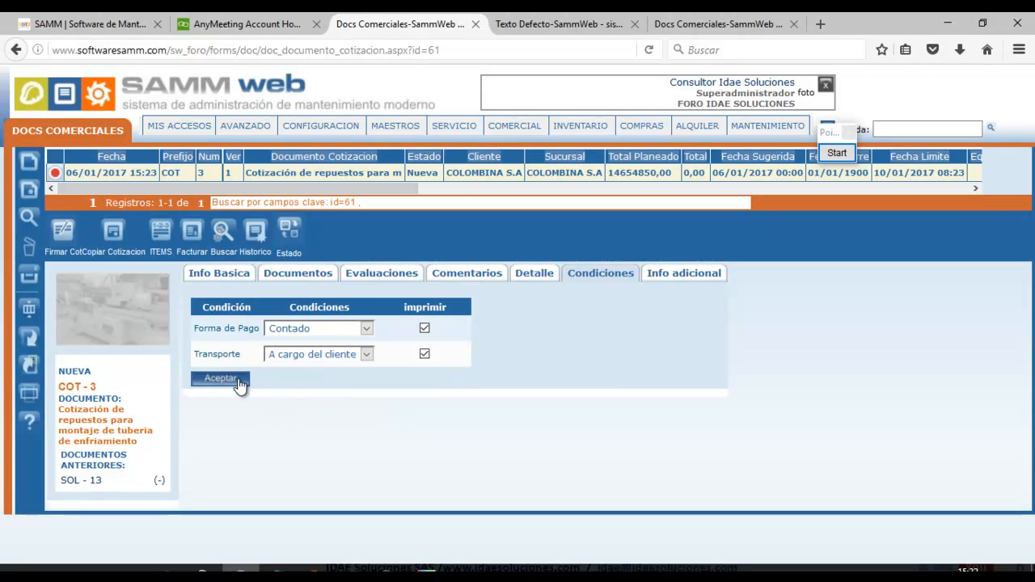
click(239, 274)
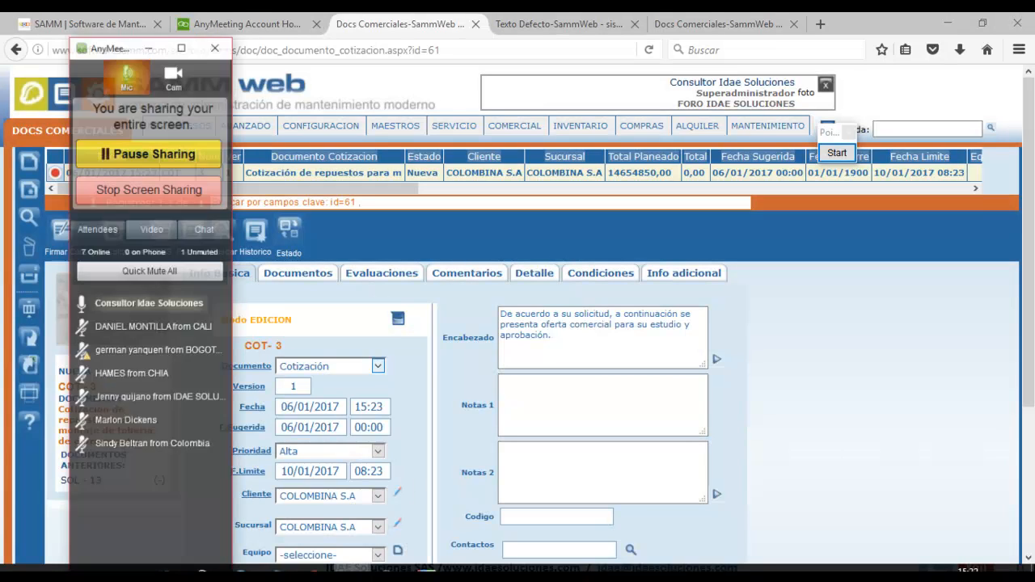
Check the attendees' chat messages in the AnyMeeting window and minimize it
click(195, 212)
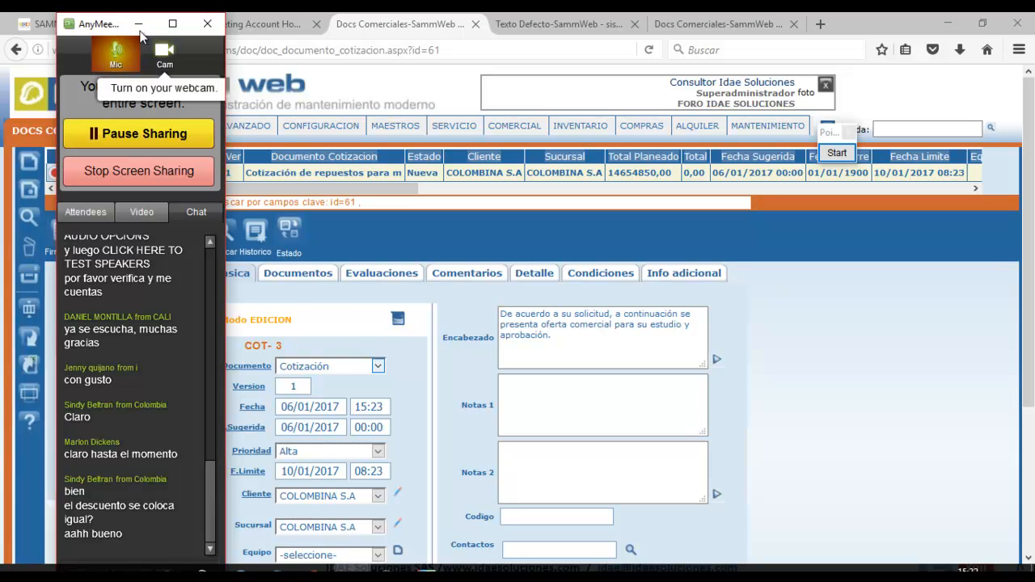
click(139, 23)
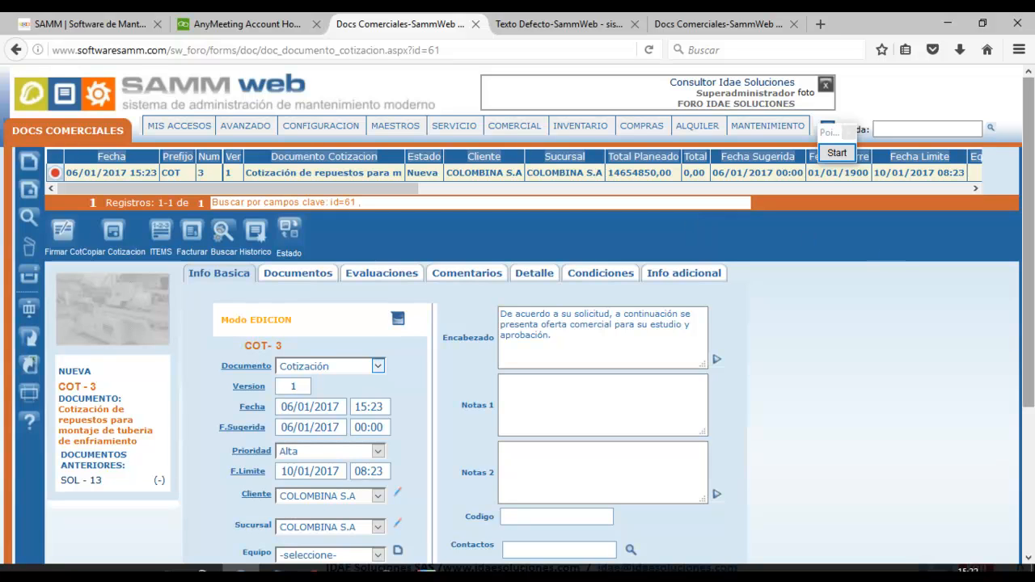
Review the state and date recorded in the quotation's document history, and close it
scroll(1032, 279, down, 2)
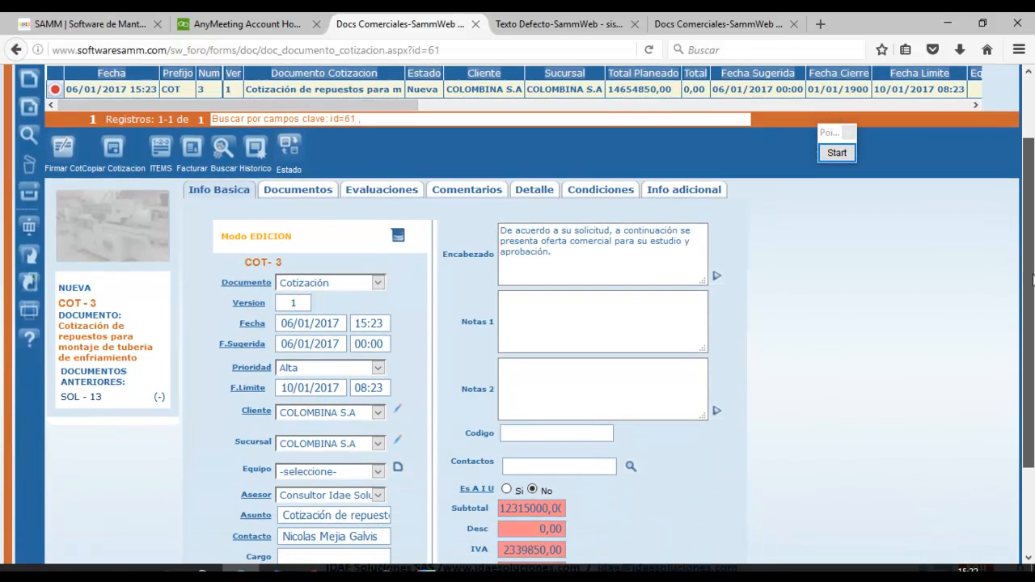
scroll(1033, 279, down, 1)
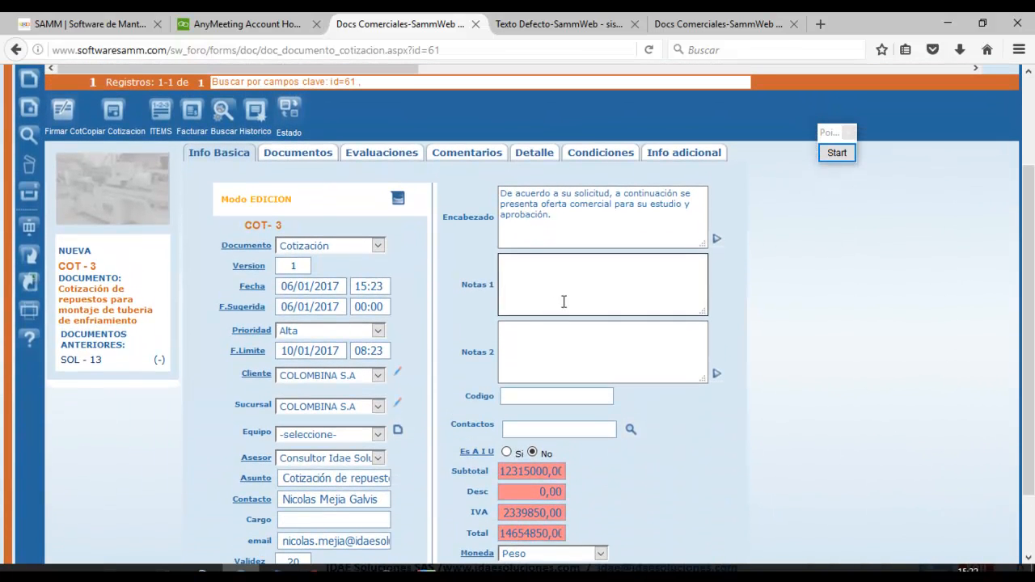
click(259, 114)
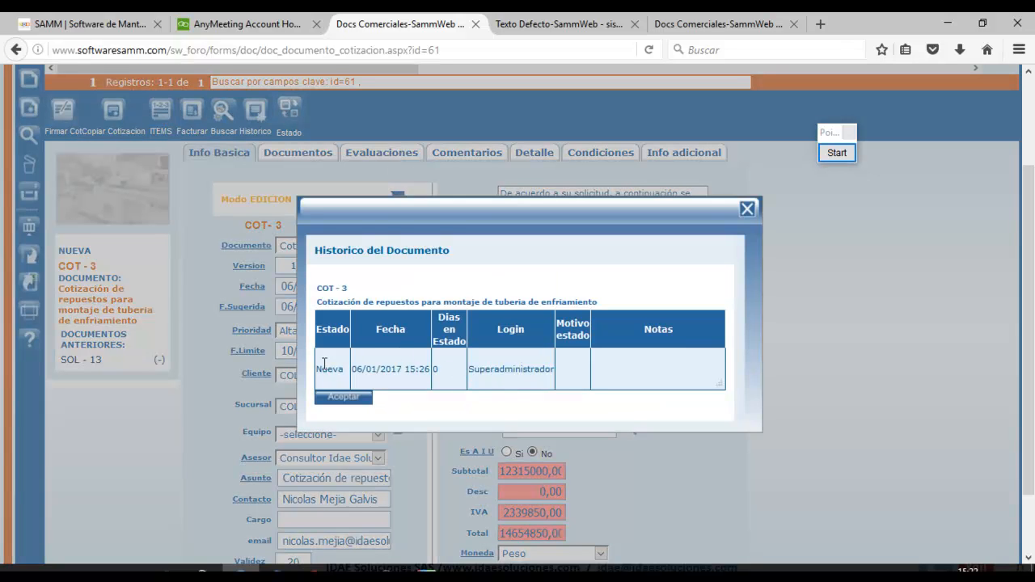
drag(352, 371, 433, 371)
click(747, 209)
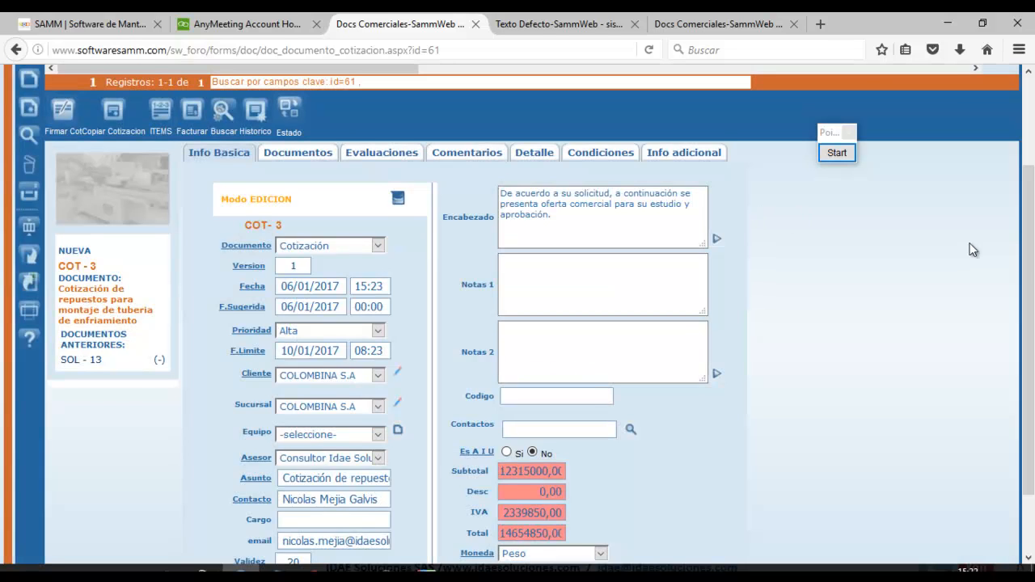
Start a state change for the quotation with Enviada as the destination state, and move the dialog so all its fields fit on screen
scroll(518, 210, up, 3)
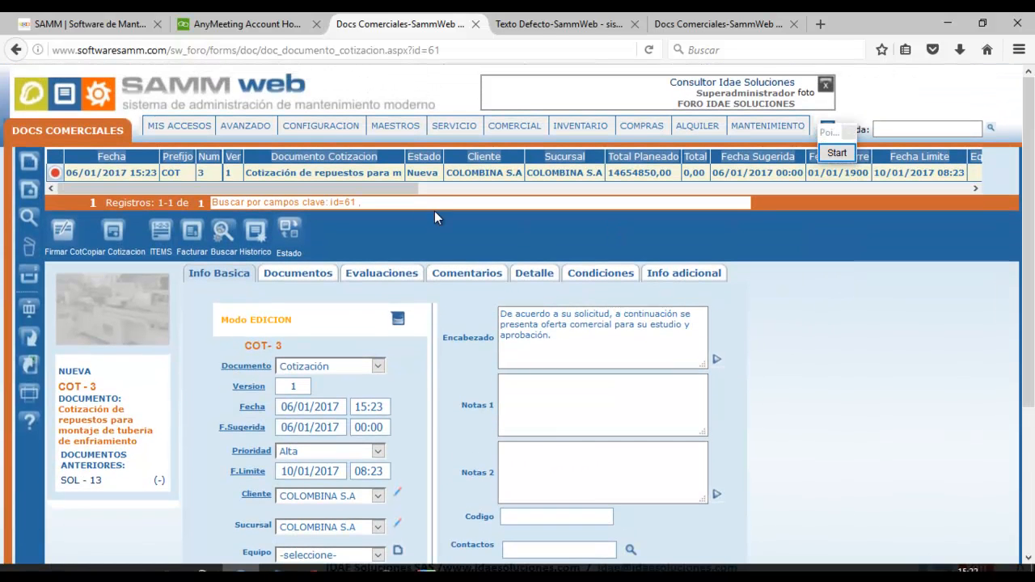
click(285, 239)
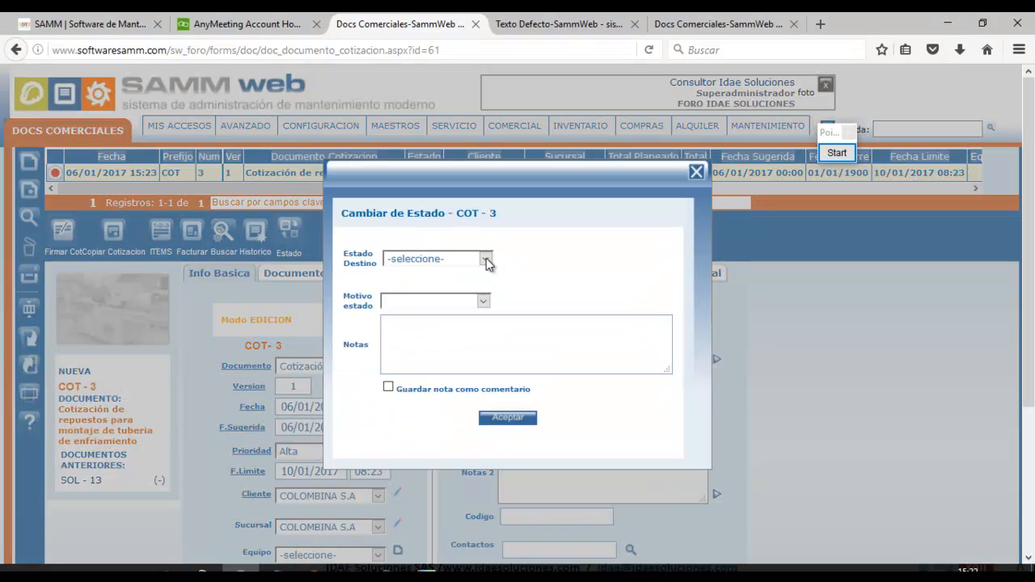
click(486, 258)
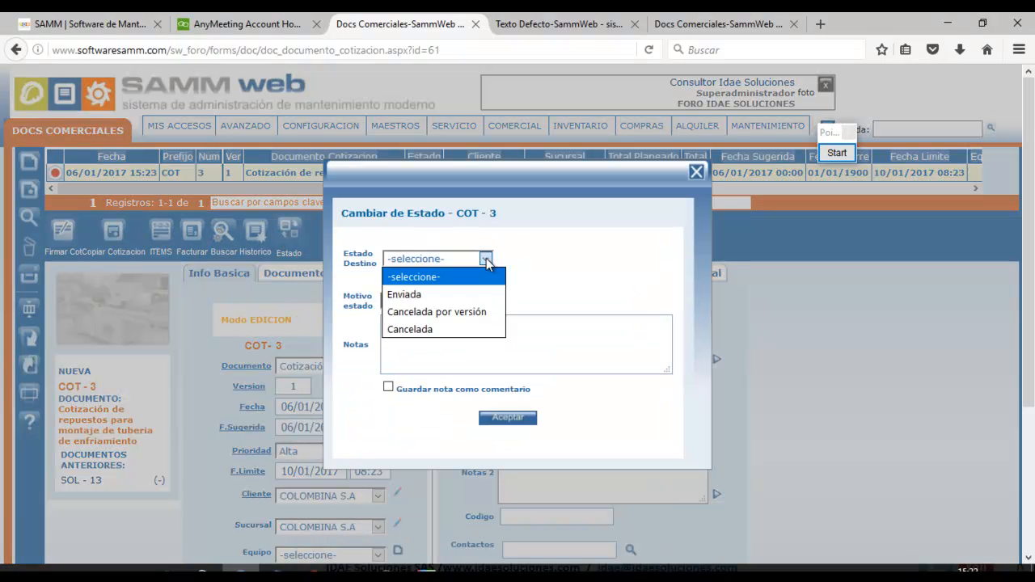
click(474, 293)
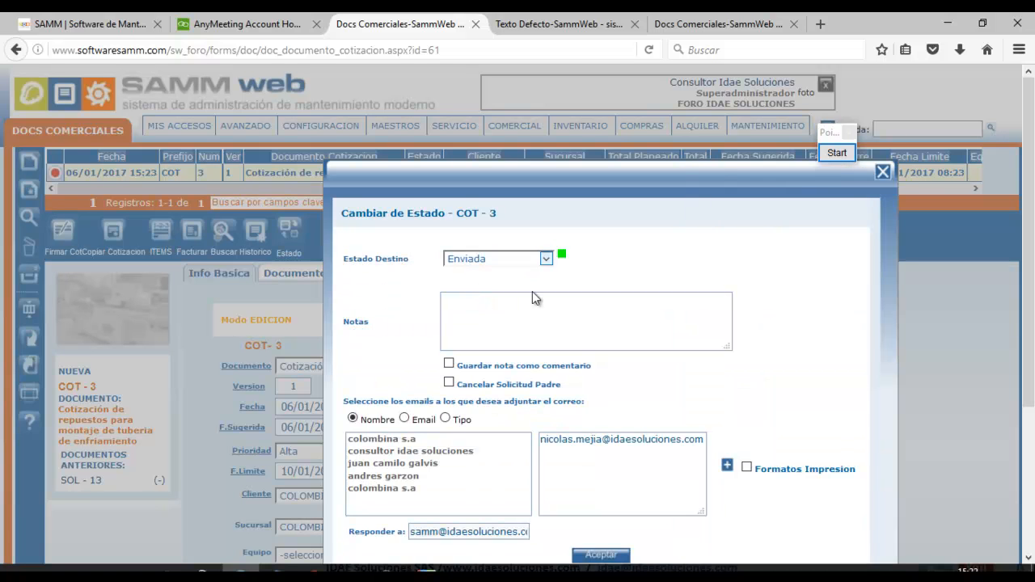
drag(752, 171, 663, 101)
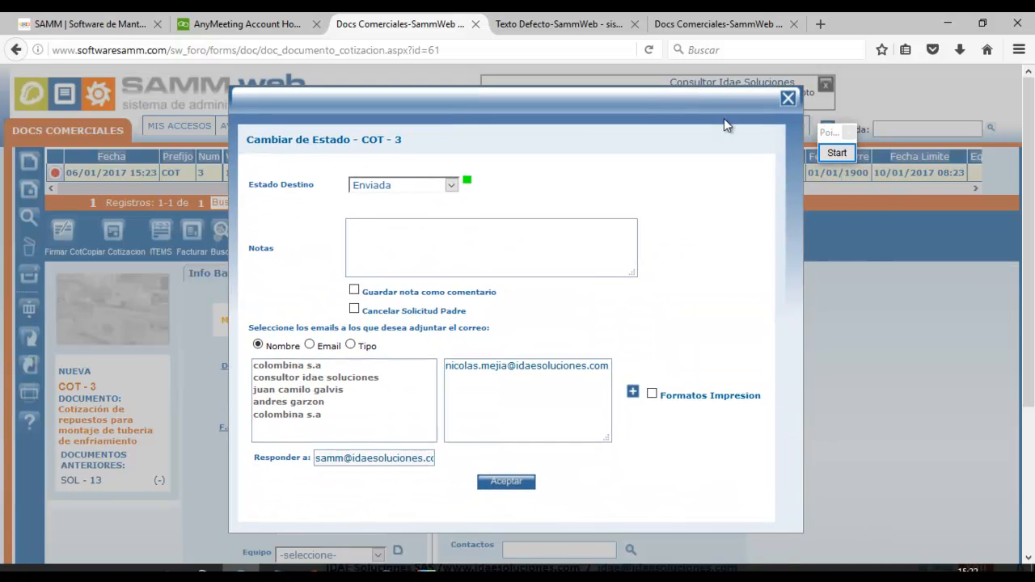
Mark the recipient's e-mail with a green check mark, and end the annotation
click(836, 153)
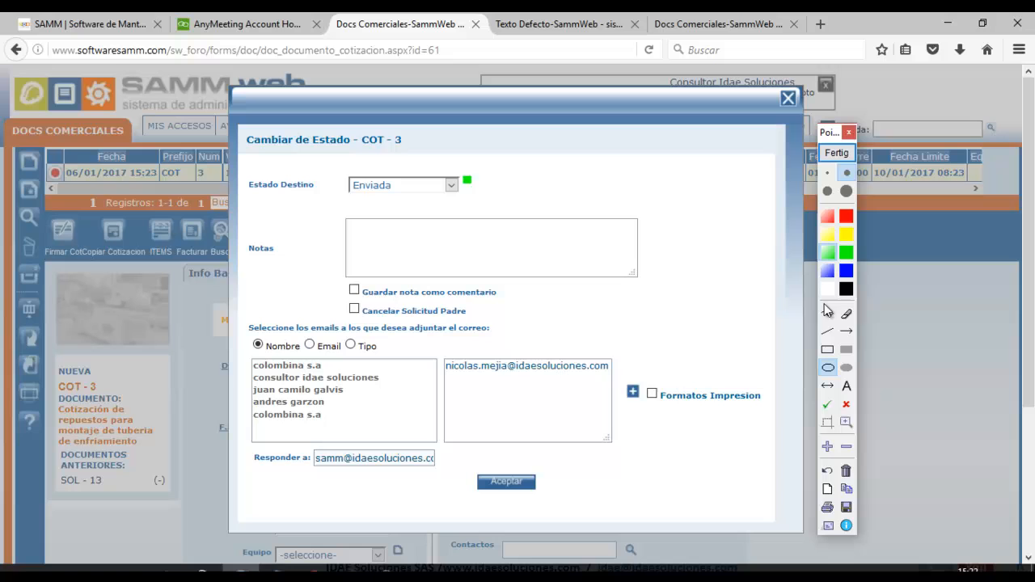
click(828, 409)
click(629, 367)
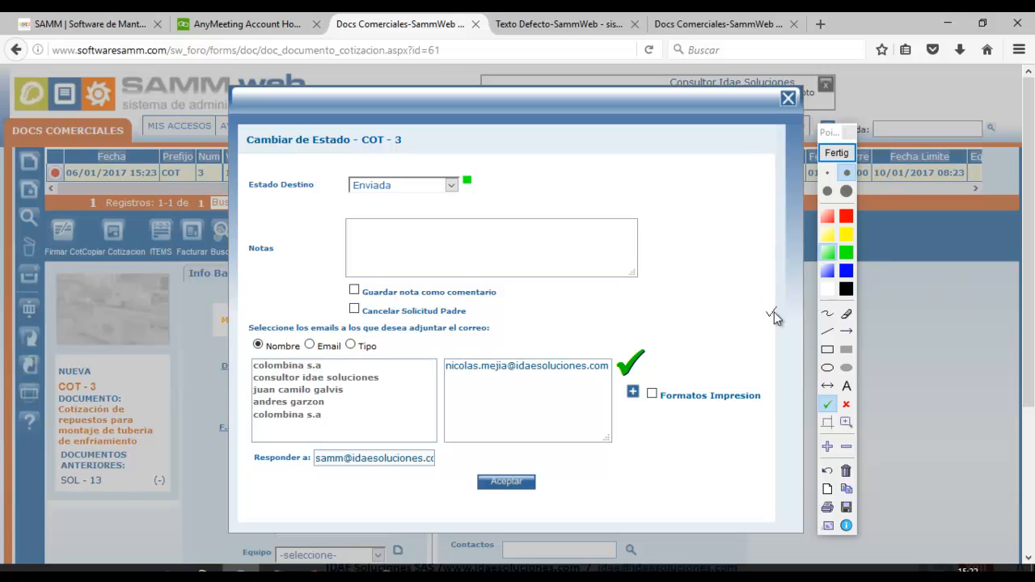
click(837, 152)
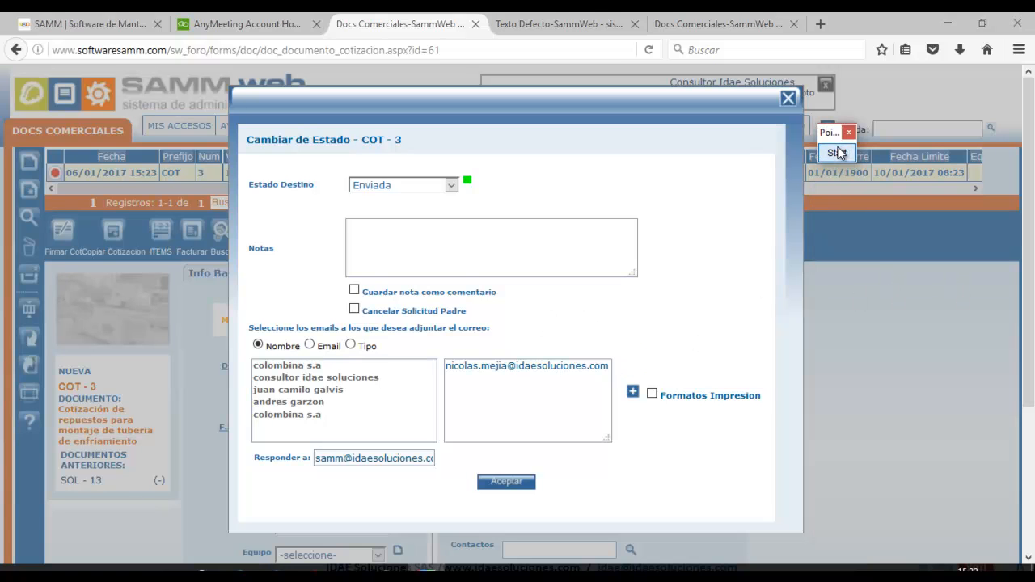
Expand the print formats to attach and submit the state change with the Cotizacion format selected
click(632, 392)
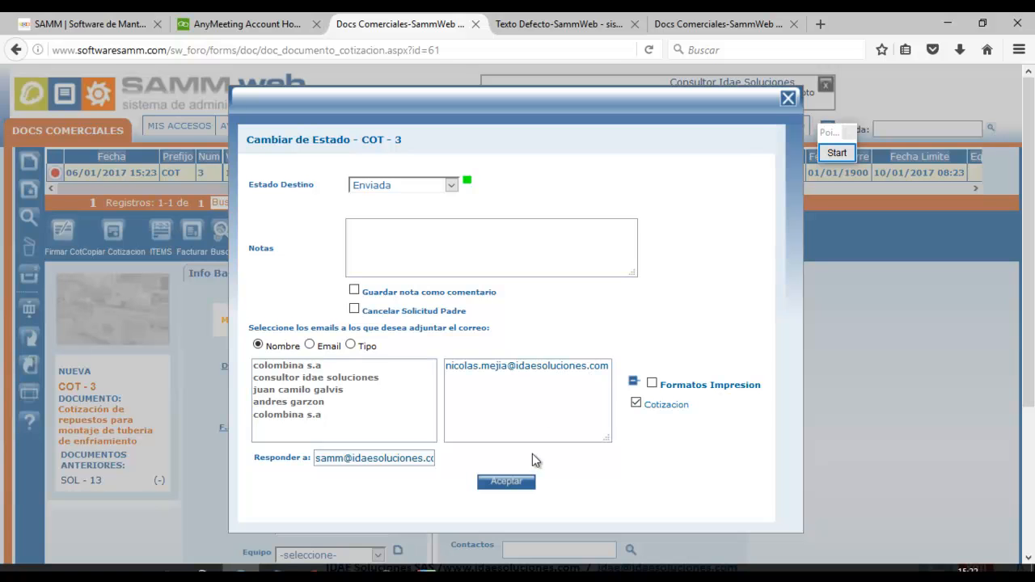
click(512, 481)
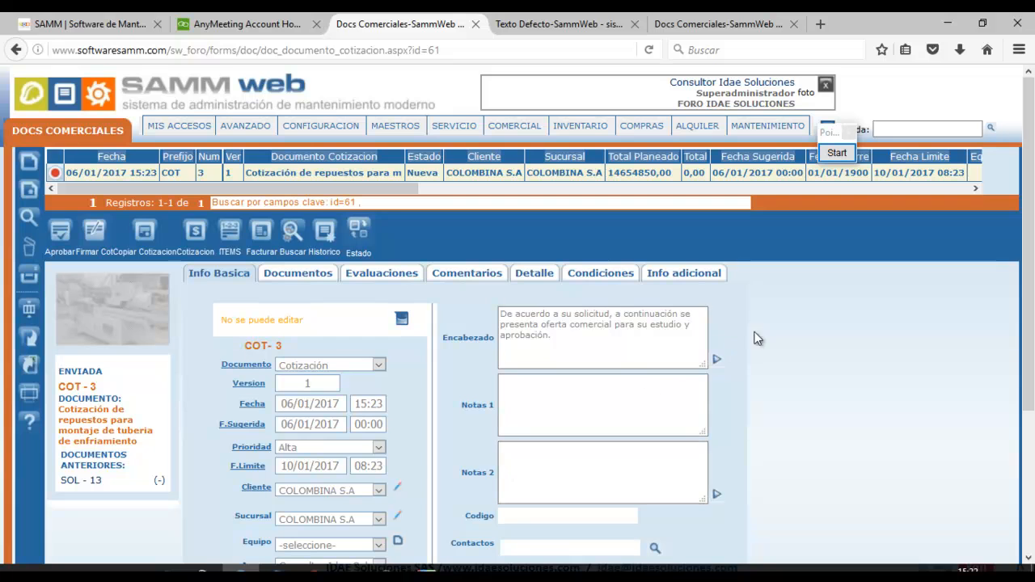
Circle the quotation's editing notice, its Estado field and its contact e-mail in green, and end the annotation
scroll(1033, 277, down, 2)
drag(1033, 278, 1030, 366)
click(841, 153)
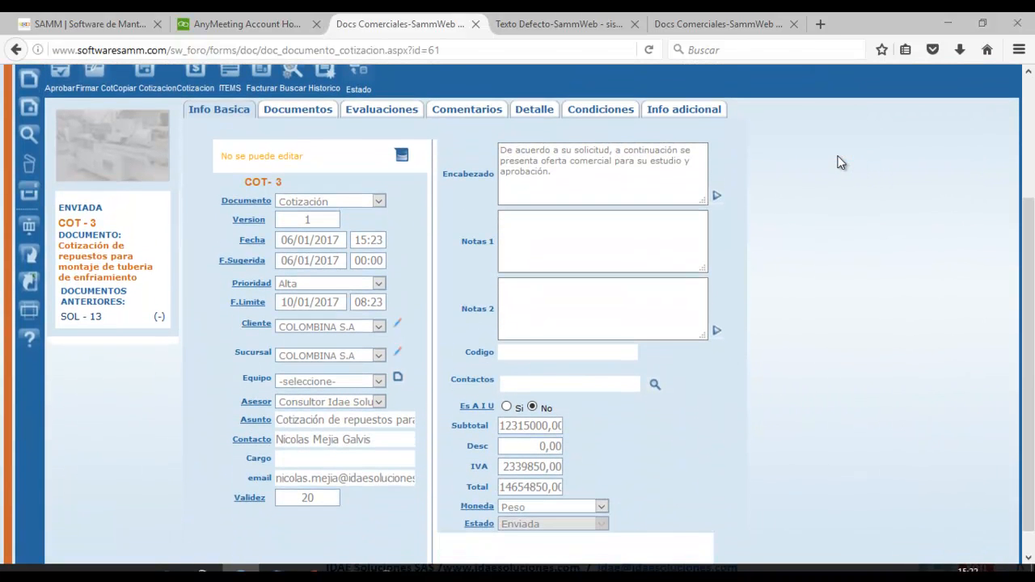
click(827, 368)
mouse_move(195, 118)
mouse_down()
mouse_move(306, 161)
mouse_move(456, 189)
mouse_up()
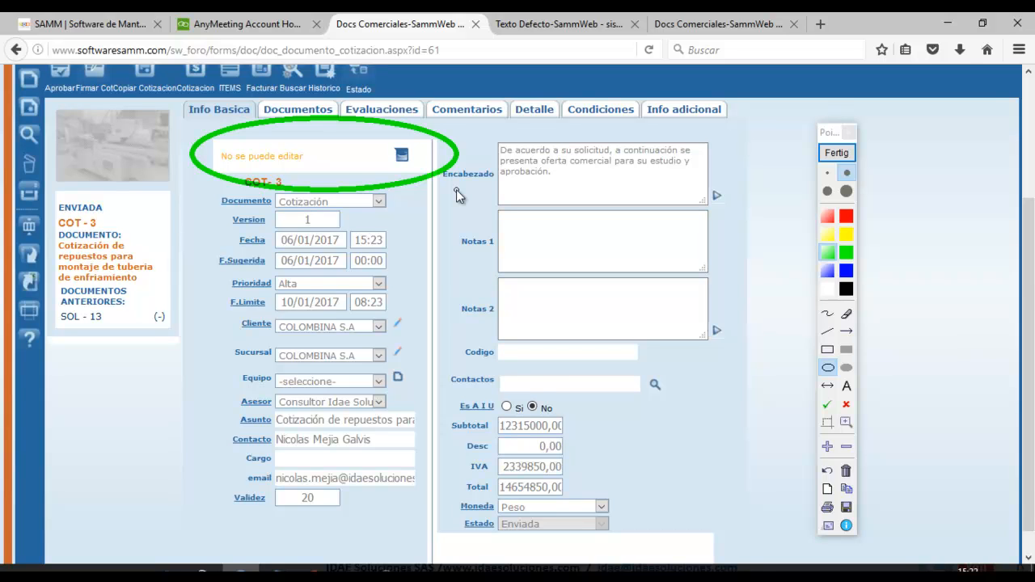
mouse_move(435, 501)
mouse_down()
mouse_move(524, 543)
mouse_move(653, 556)
mouse_up()
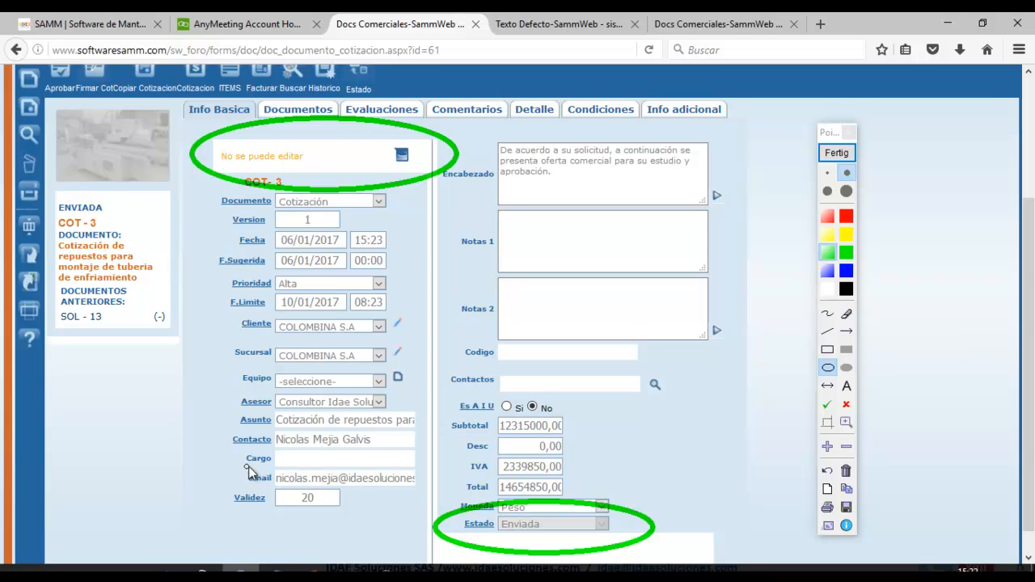
mouse_move(233, 465)
mouse_down()
mouse_move(385, 477)
mouse_move(425, 497)
mouse_up()
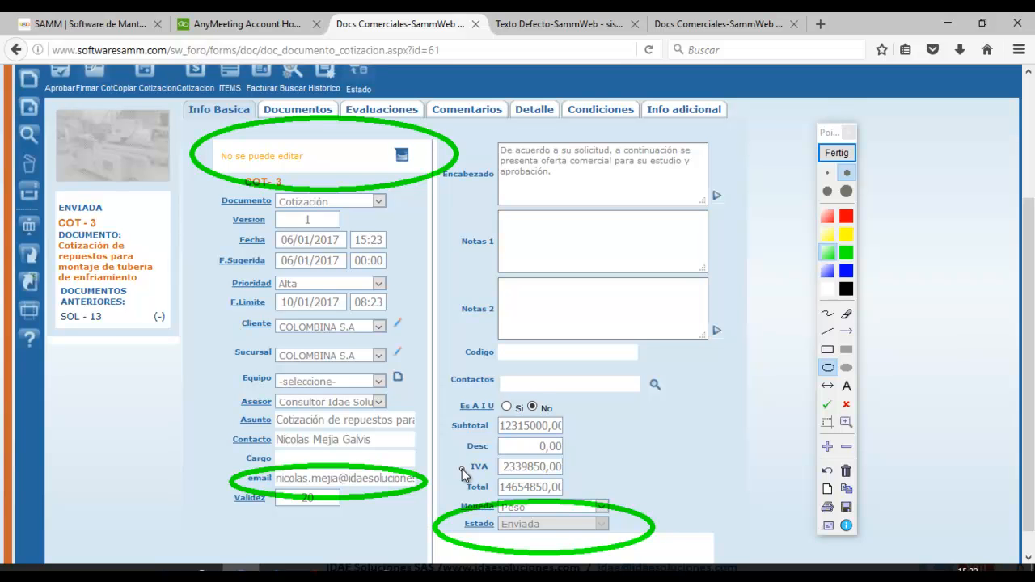
click(841, 154)
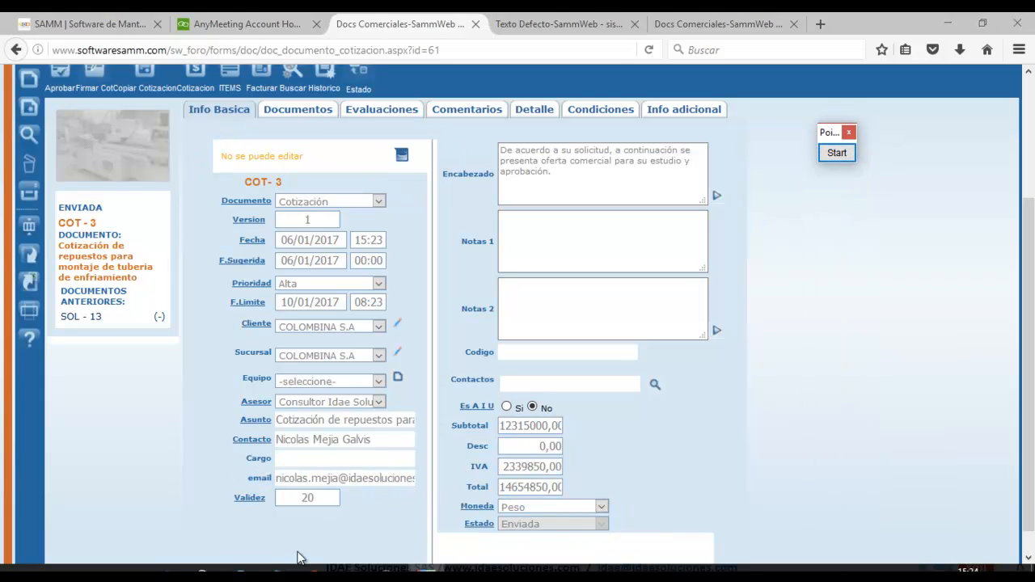
Switch to Thunderbird, retrieve new mail in the inbox, and open the latest Cotización enviada message
click(278, 569)
click(90, 109)
click(60, 72)
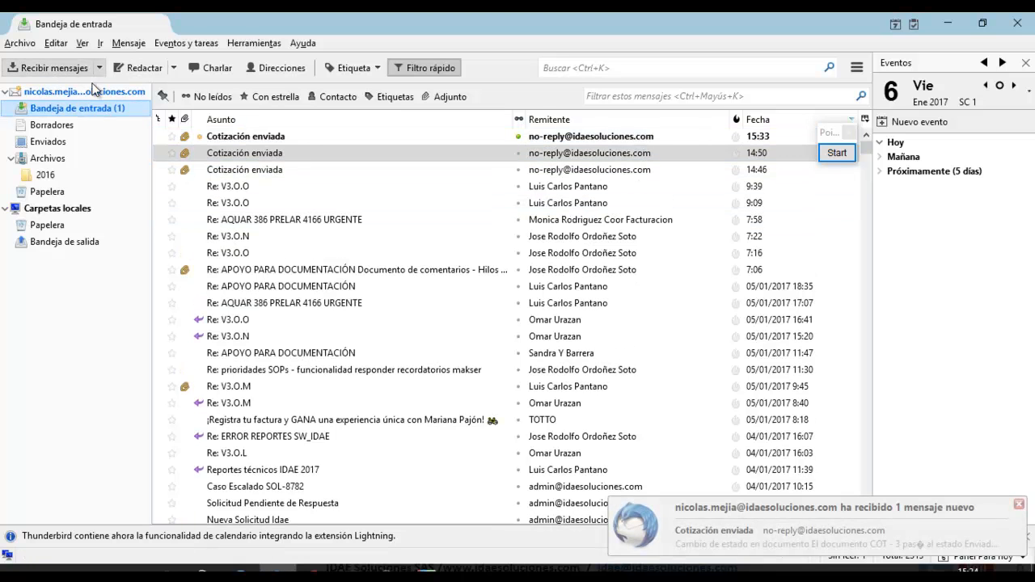
double_click(229, 139)
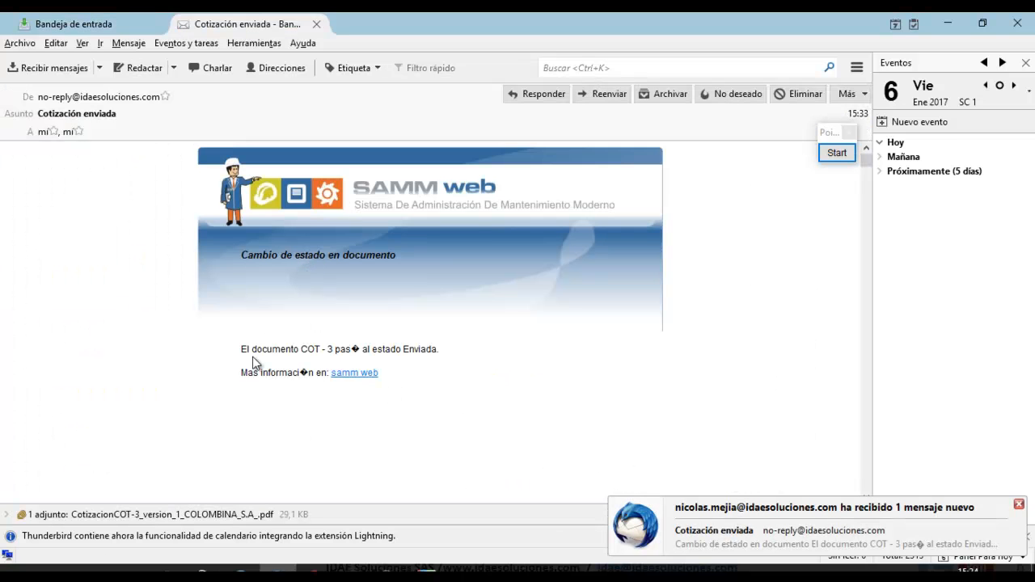
Save the attachment CotizacionCOT-3_version_1_COLOMBINA_S.A_.pdf to the Escritorio folder
double_click(167, 511)
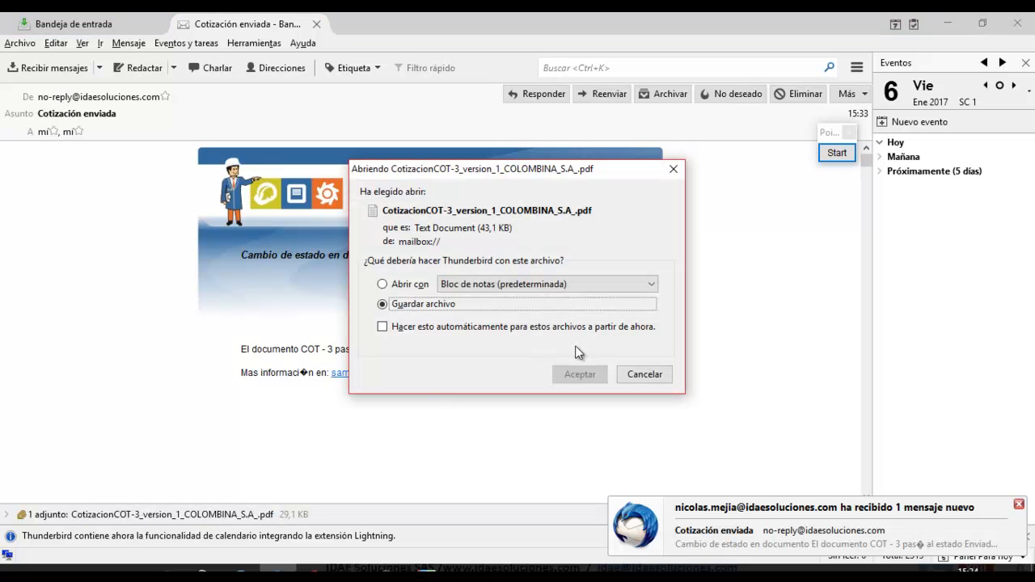
click(580, 375)
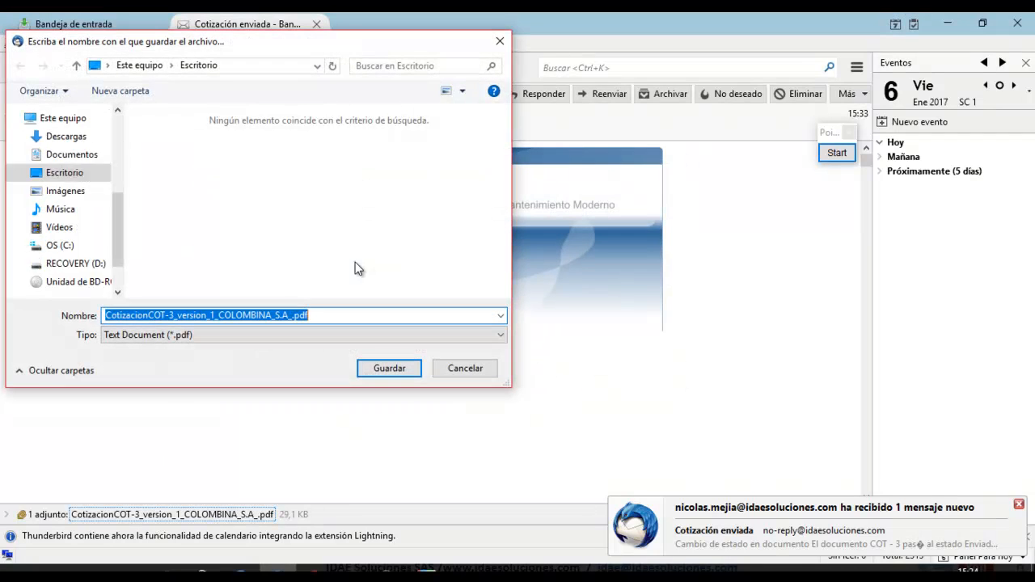
scroll(120, 176, up, 3)
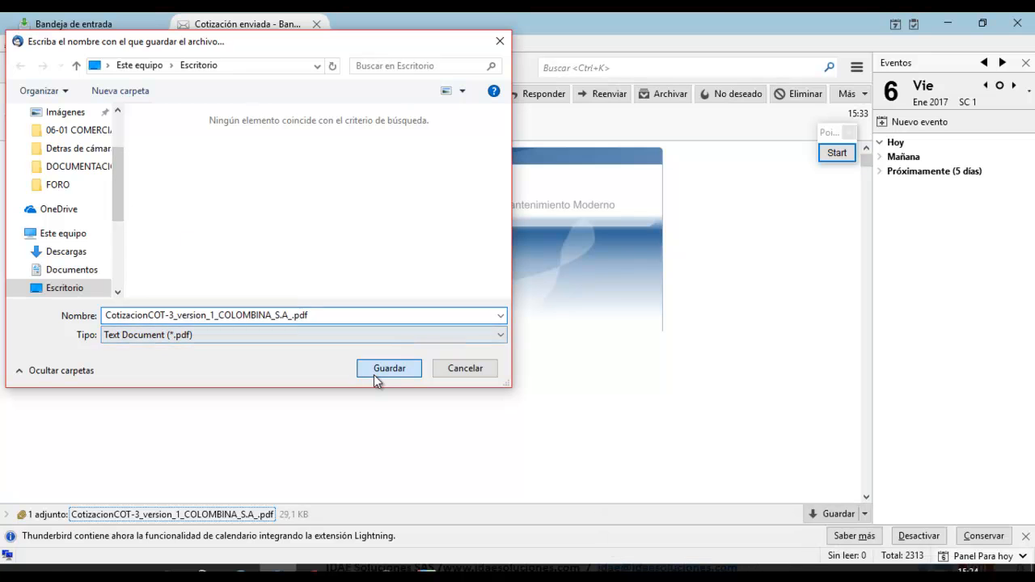
Save the CotizacionCOT-3_version_1_COLOMBINA_S.A_.pdf attachment to the Escritorio folder and open the saved file from the desktop
click(377, 374)
click(950, 25)
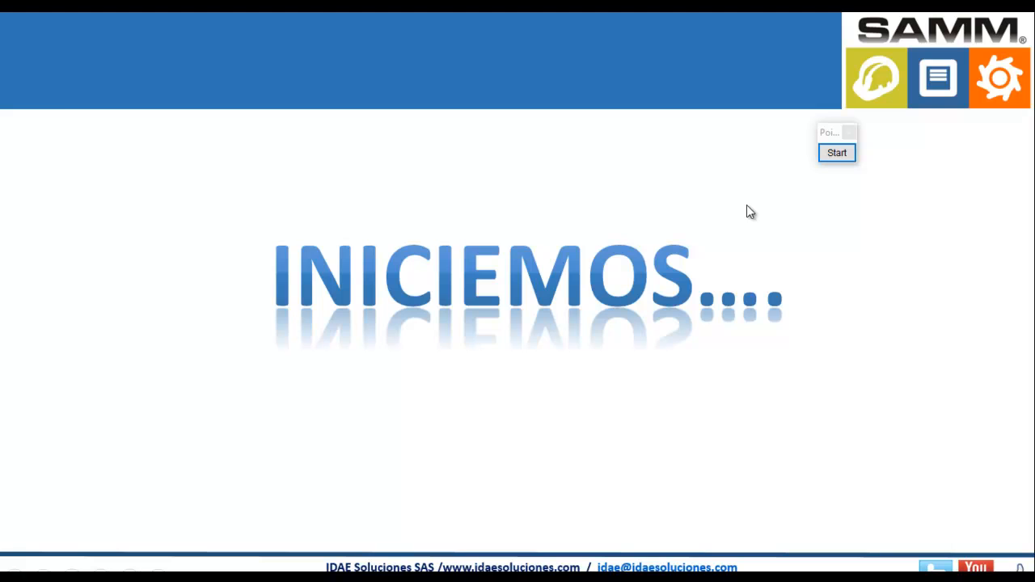
key(Escape)
key(alt+Tab)
key(alt+Tab)
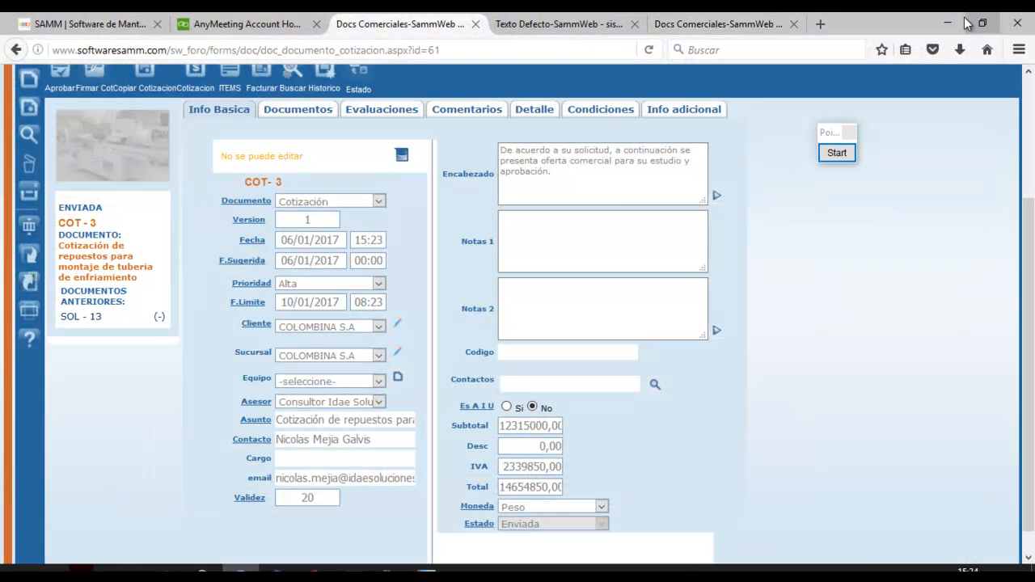
click(950, 23)
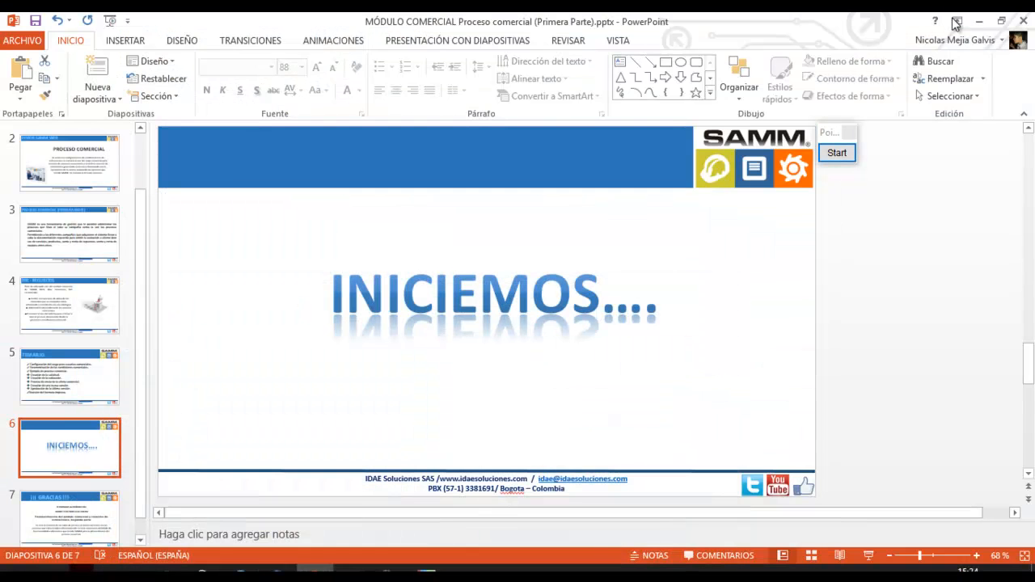
click(972, 19)
double_click(39, 317)
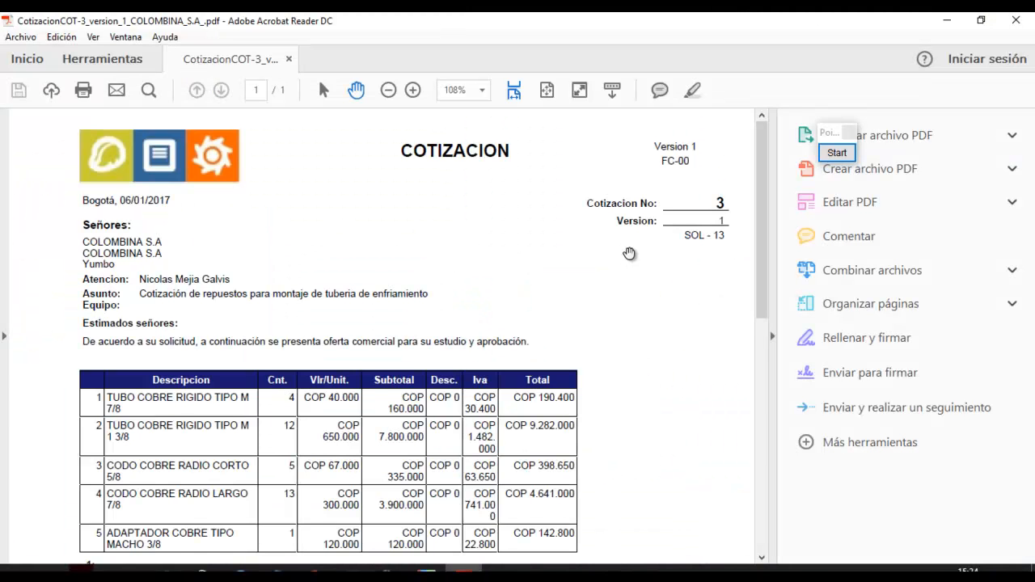
Review the quotation PDF's header, items, totals and commercial conditions, comparing its introductory text with the COT-3 record in SAMM Web
mouse_move(760, 244)
mouse_down()
mouse_move(757, 458)
mouse_move(760, 348)
mouse_move(746, 265)
mouse_up()
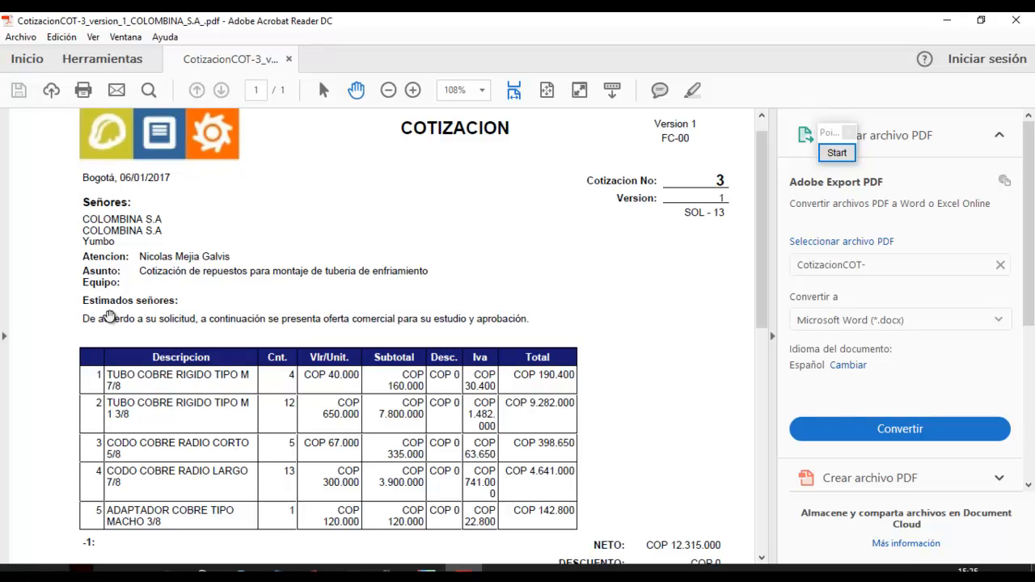
click(278, 573)
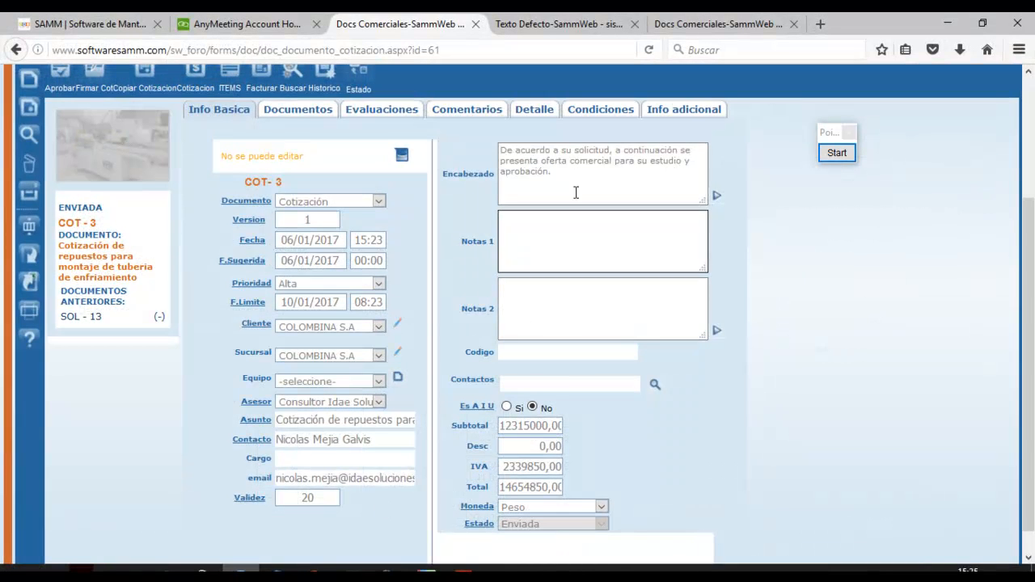
key(alt+Tab)
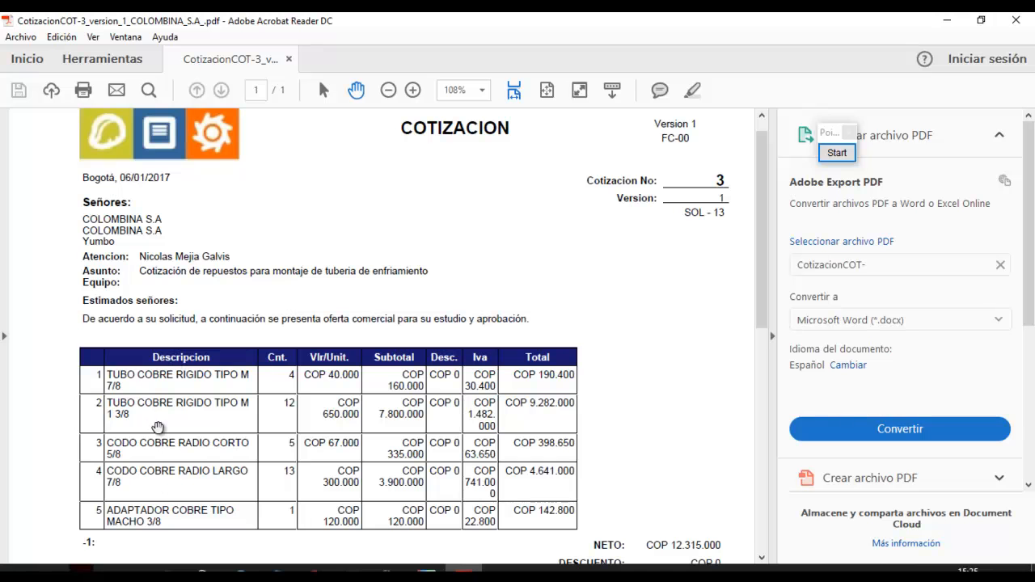
drag(758, 318, 756, 436)
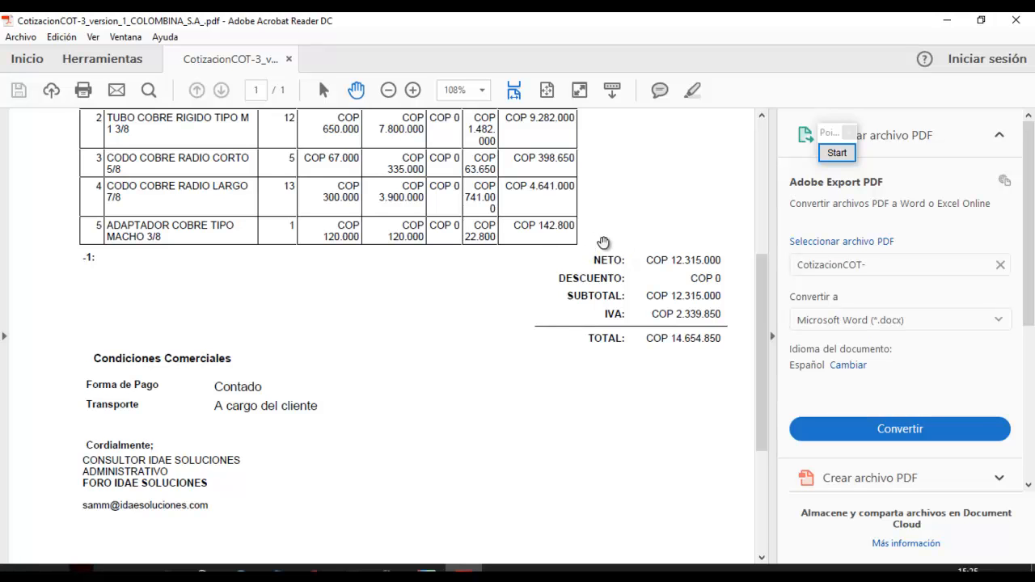
drag(762, 312, 757, 248)
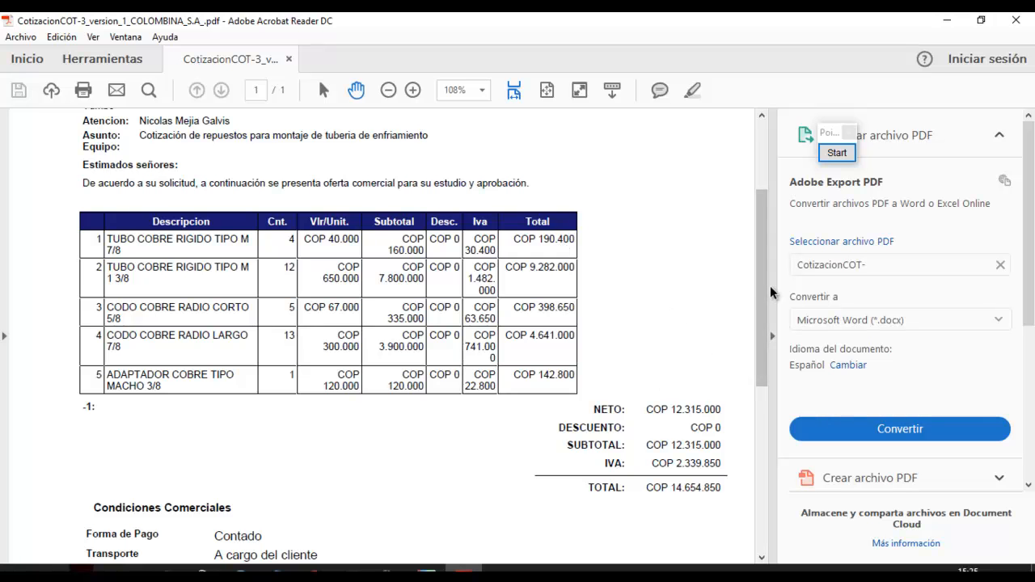
drag(768, 290, 765, 383)
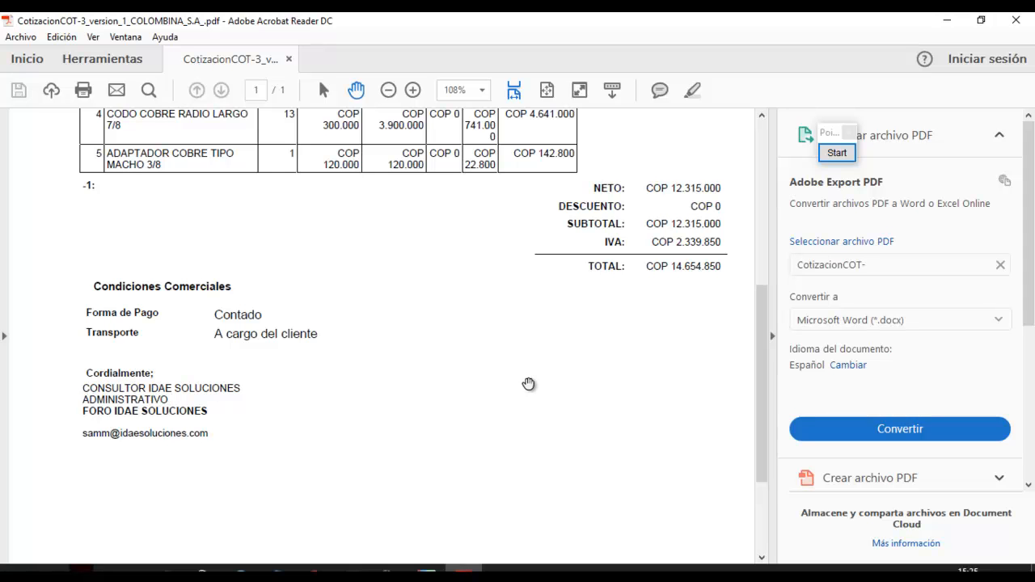
drag(767, 378, 760, 213)
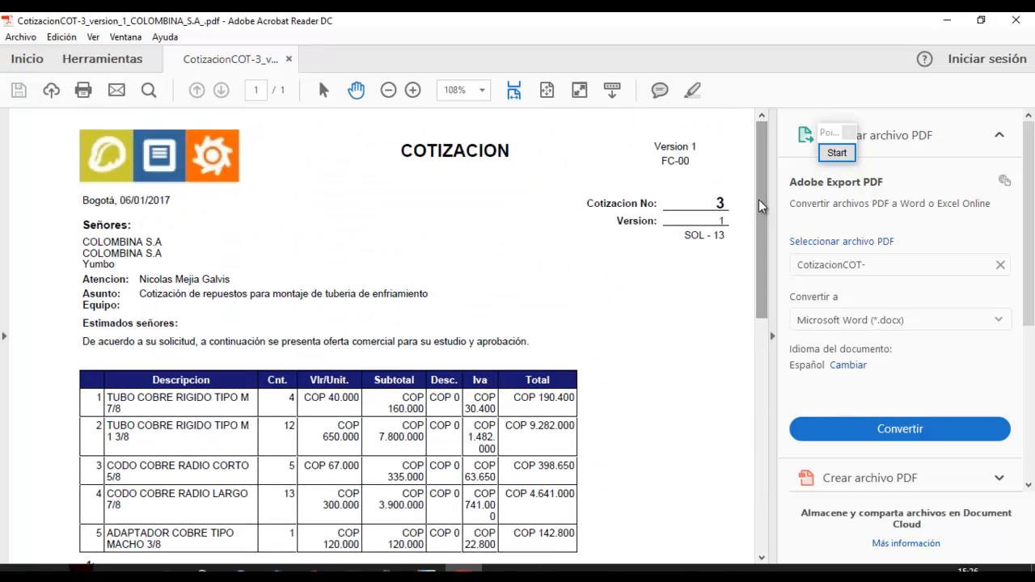
Switch back to the COT-3 quotation in SAMM Web, look over its basic information and go to the main page
click(947, 26)
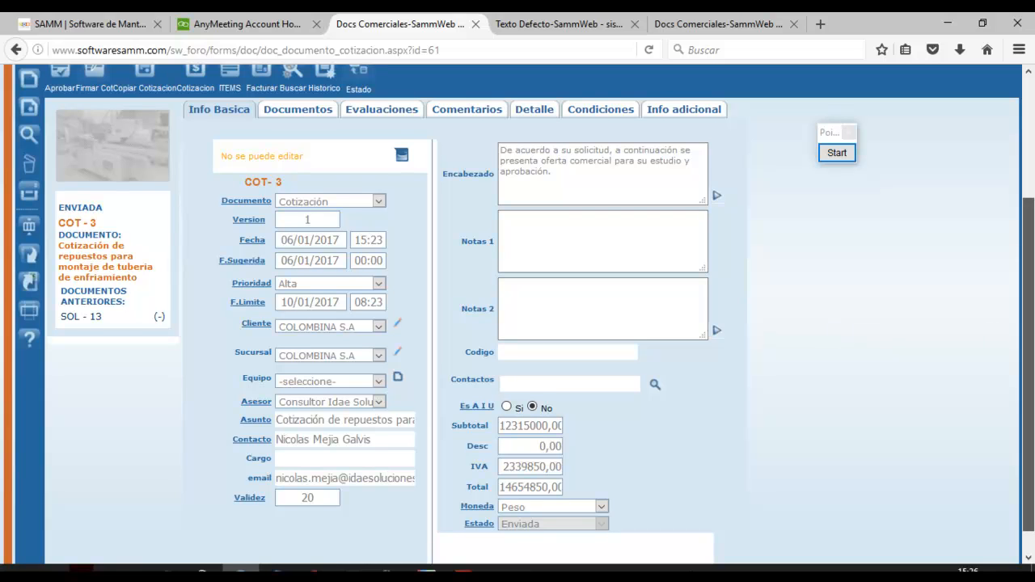
drag(1031, 345, 1033, 355)
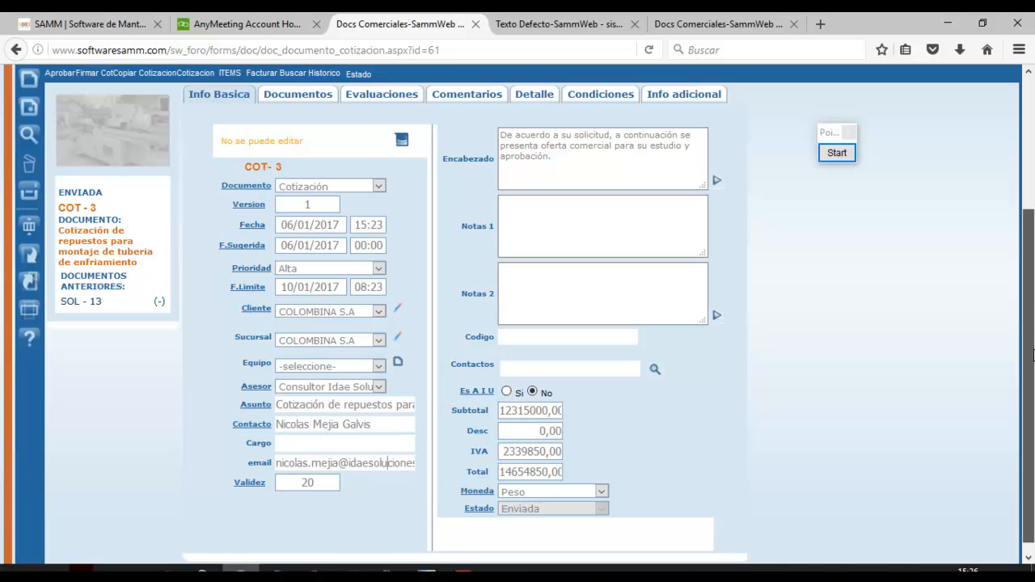
drag(1033, 356, 1032, 334)
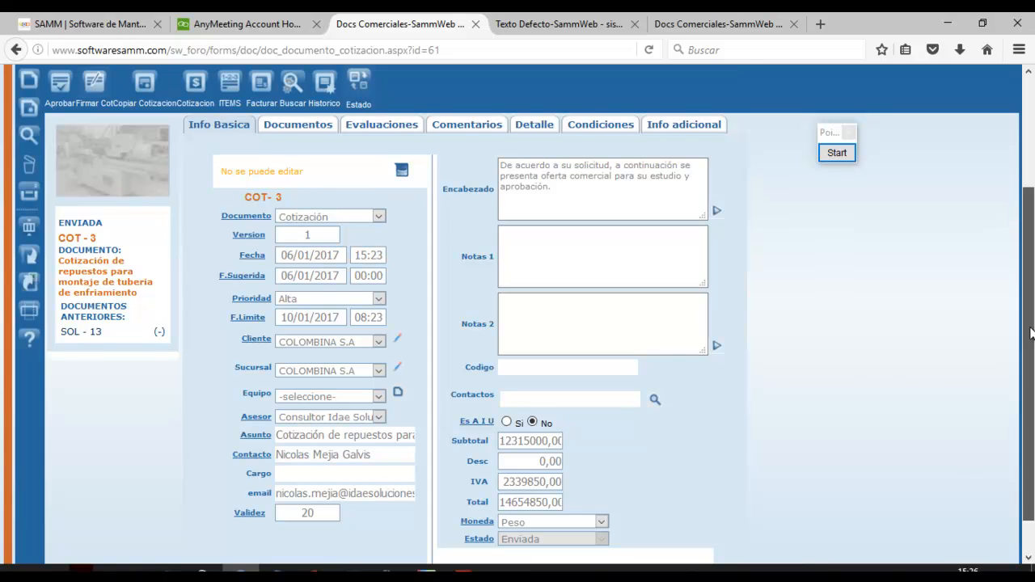
drag(1032, 333, 1028, 223)
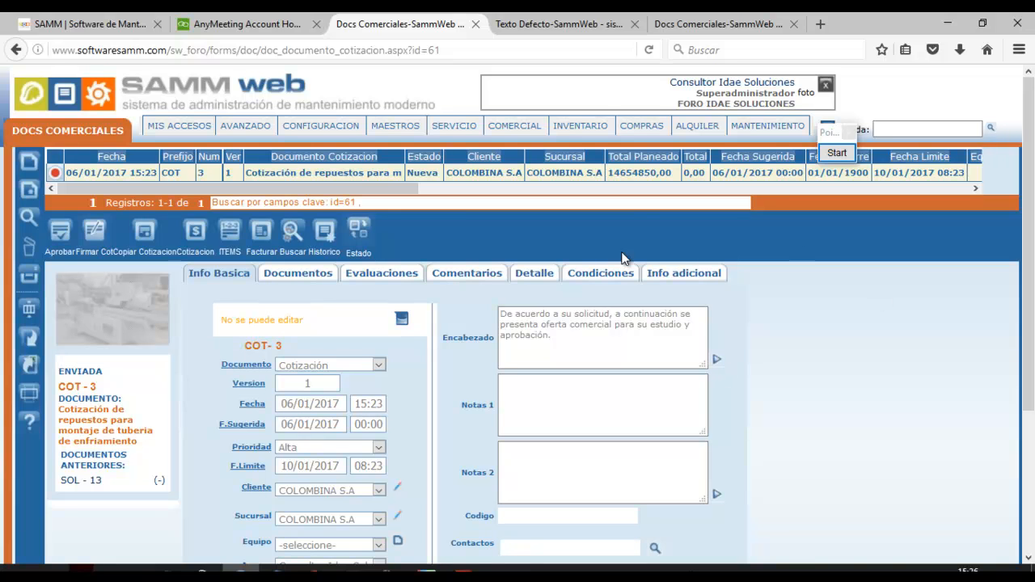
click(323, 108)
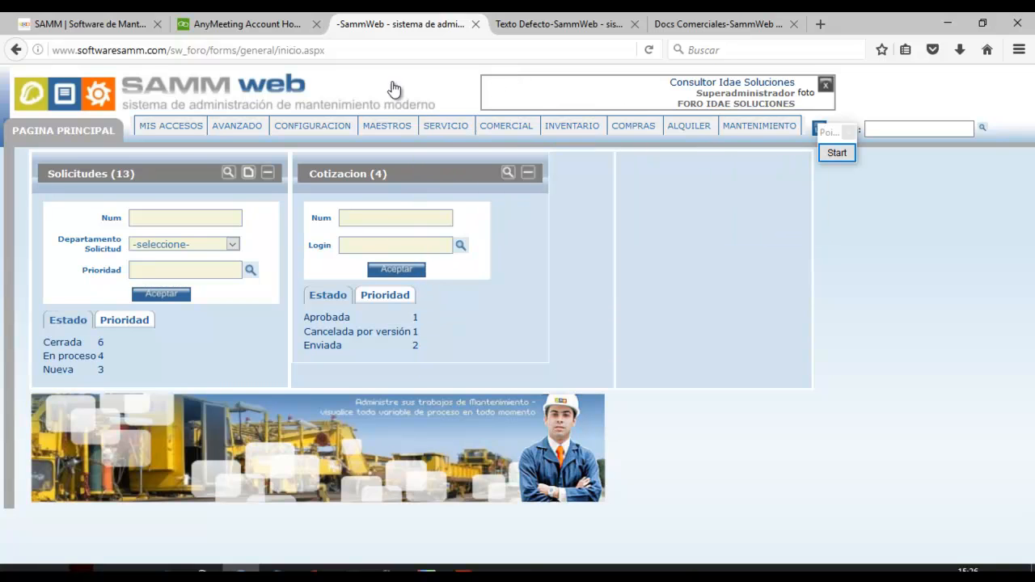
Annotate the Cotizacion panel with a green rectangle and check marks beside Aprobada, Cancelada por versión and Enviada, then clear the annotations
click(837, 153)
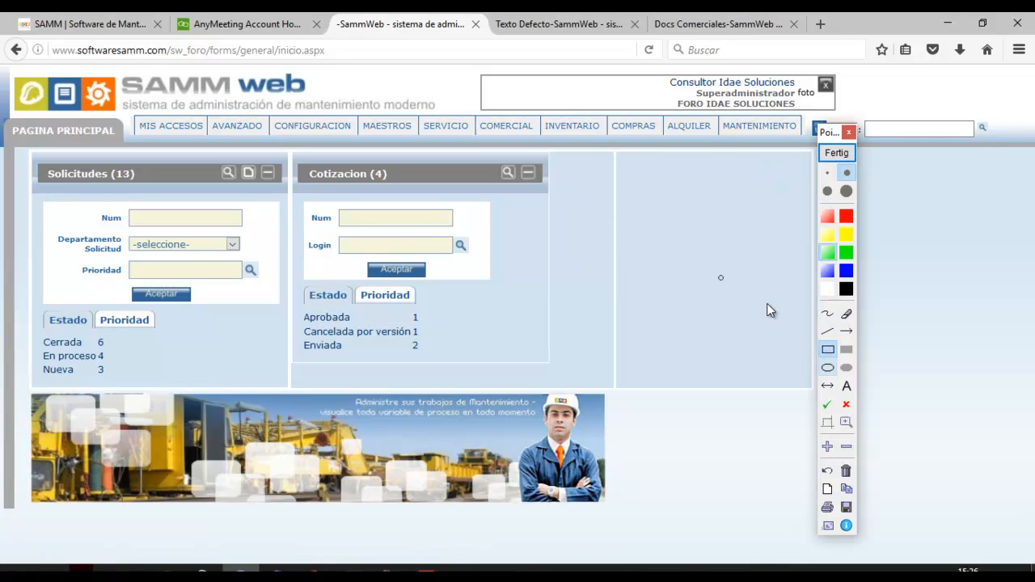
mouse_move(283, 151)
mouse_down()
mouse_move(420, 329)
mouse_move(581, 394)
mouse_up()
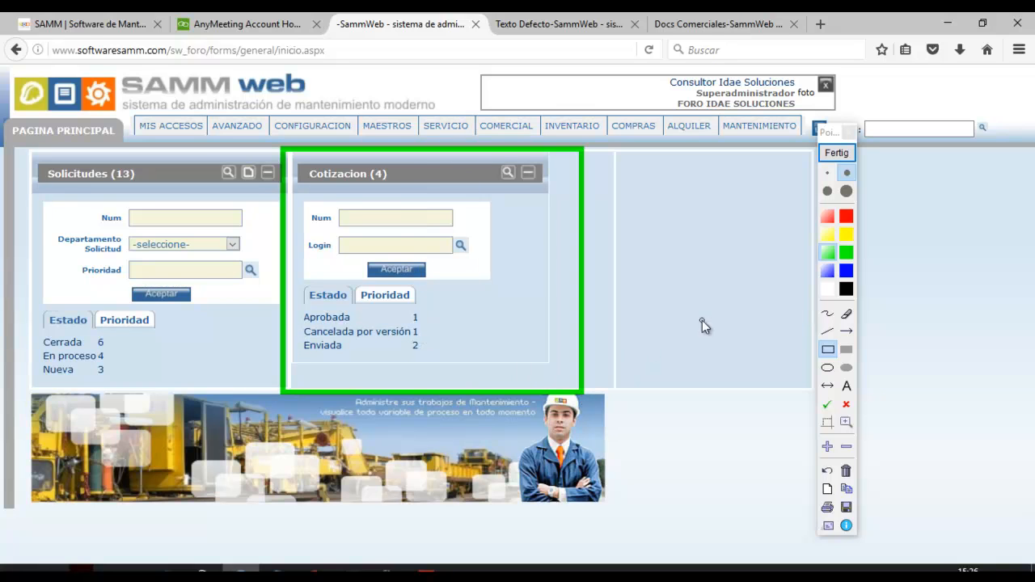
click(827, 403)
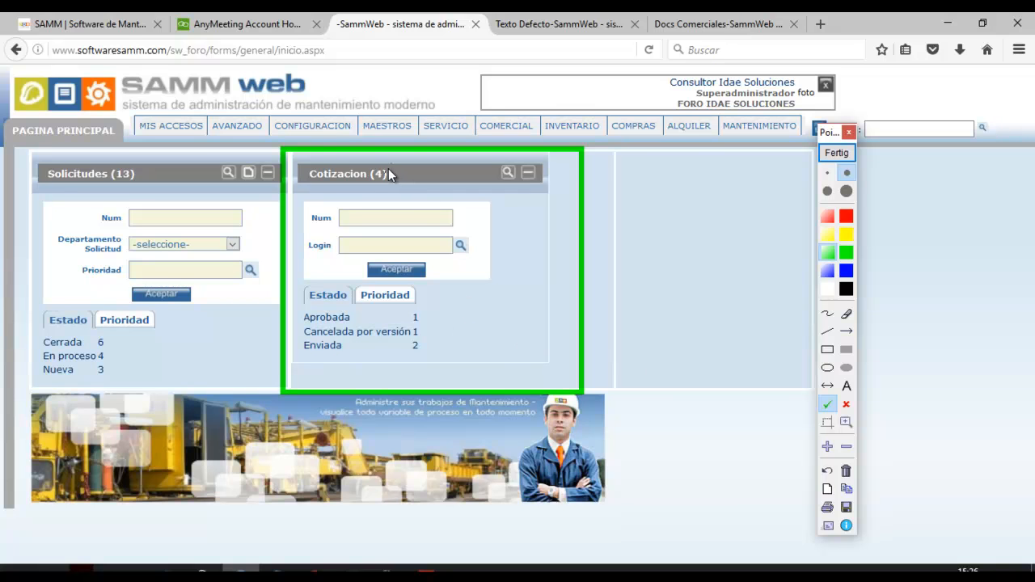
click(441, 315)
click(441, 329)
click(443, 344)
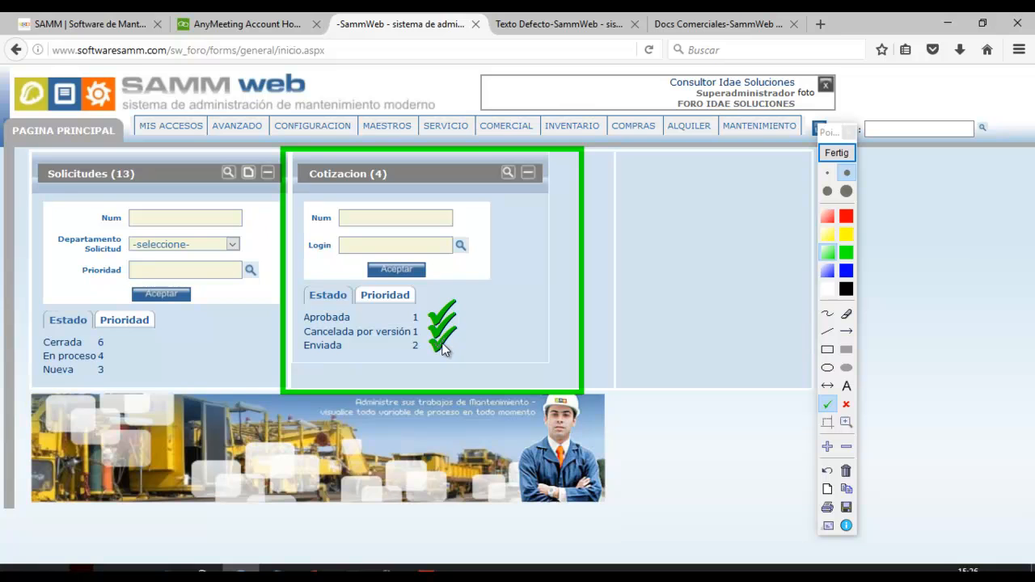
click(838, 154)
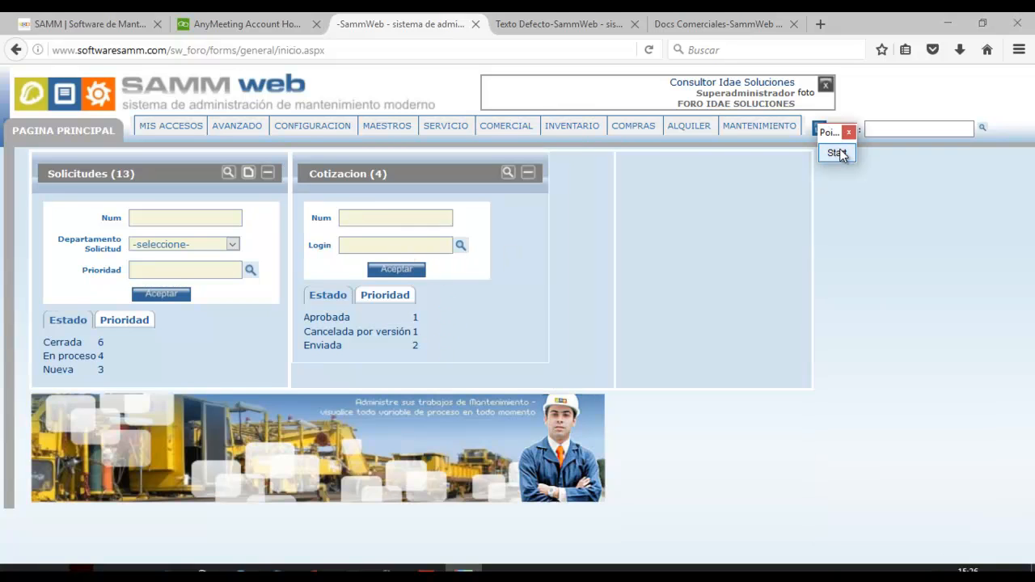
List the quotations with status Enviada and open COT-3 version 1
click(328, 352)
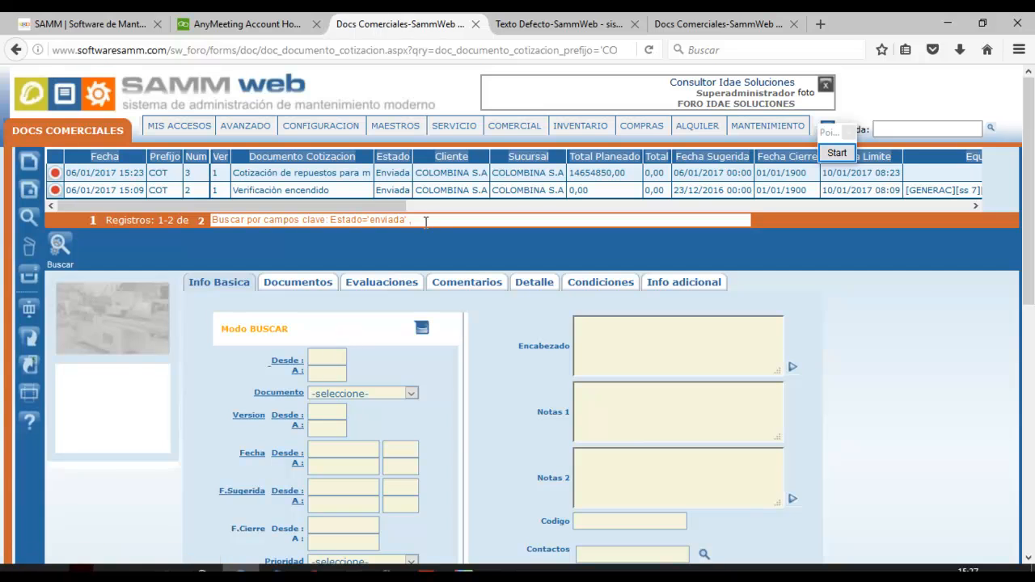
click(408, 173)
click(275, 182)
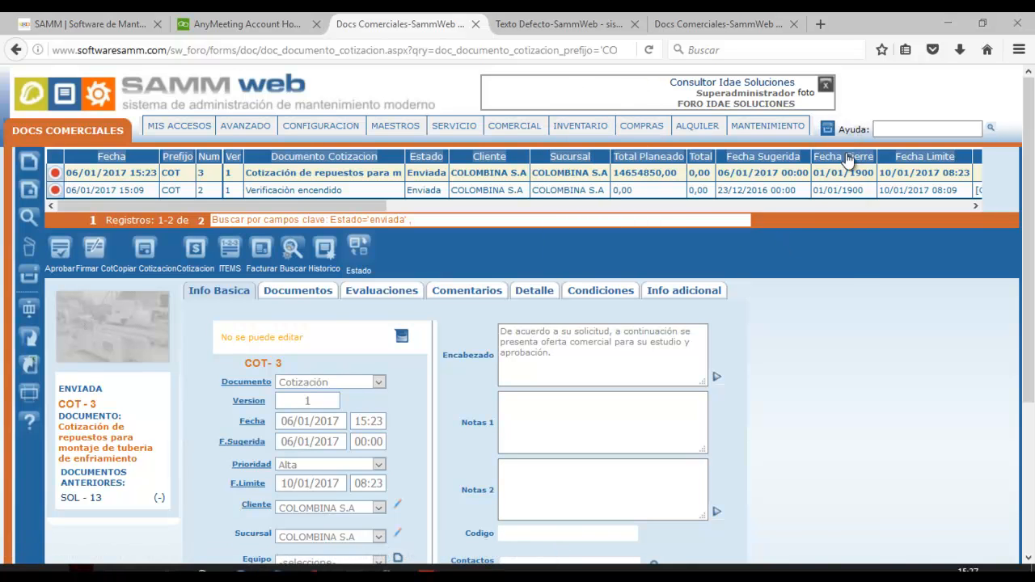
Circle the Cotizacion command of the COT-3 record with a green ellipse, then clear the annotation
click(836, 154)
click(827, 368)
drag(159, 217, 249, 293)
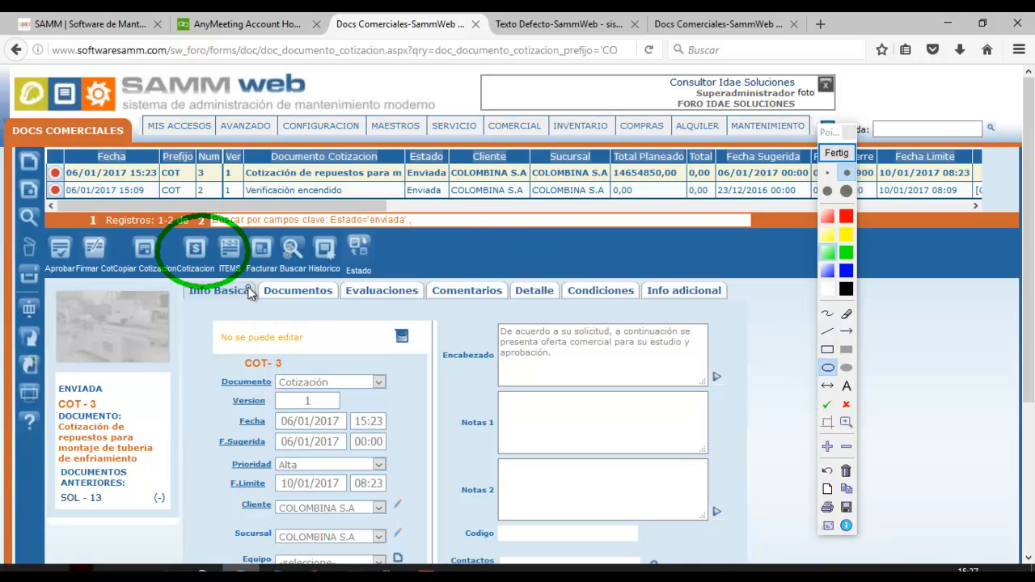
click(837, 153)
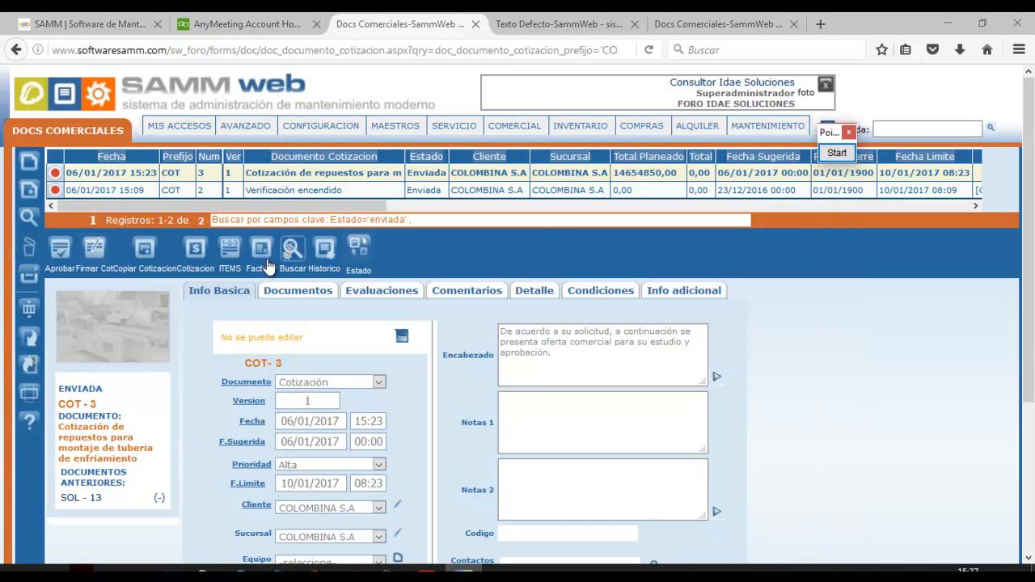
Generate a new version of quotation COT-3 from the sent record
click(198, 253)
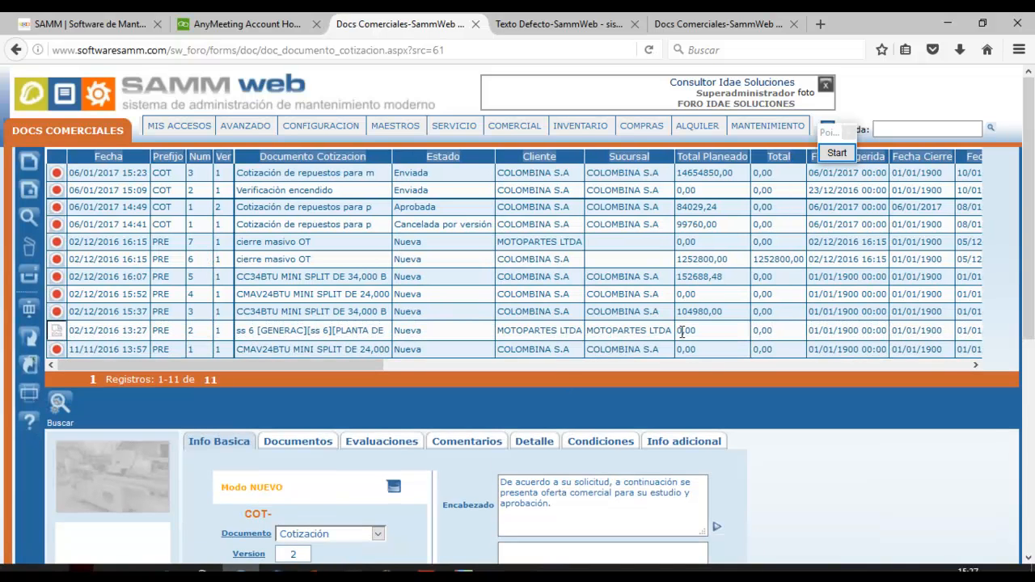
drag(1030, 267, 1033, 408)
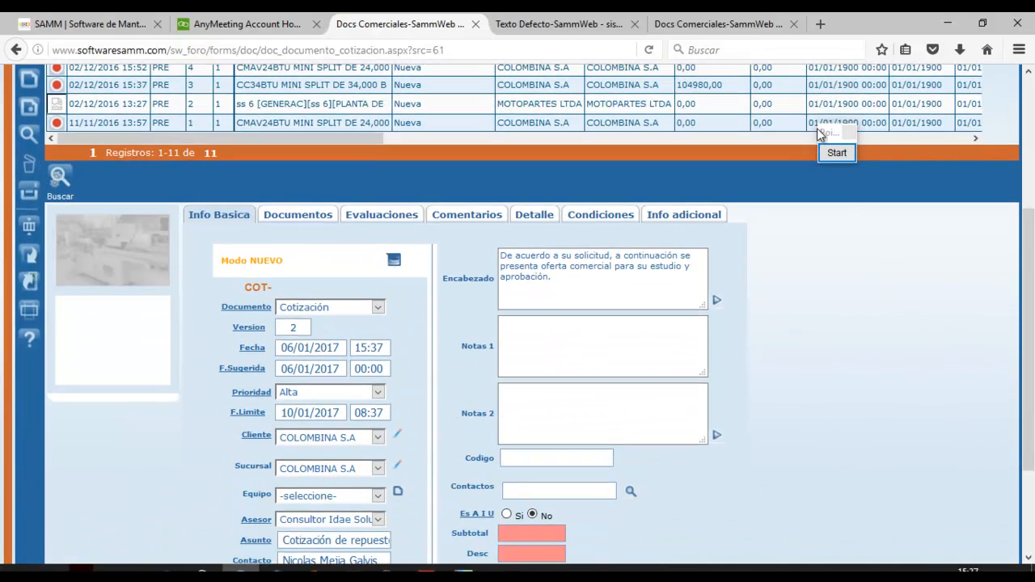
Mark the Version field of the new quotation with a green check mark, then clear the annotation
click(830, 154)
click(827, 404)
click(324, 326)
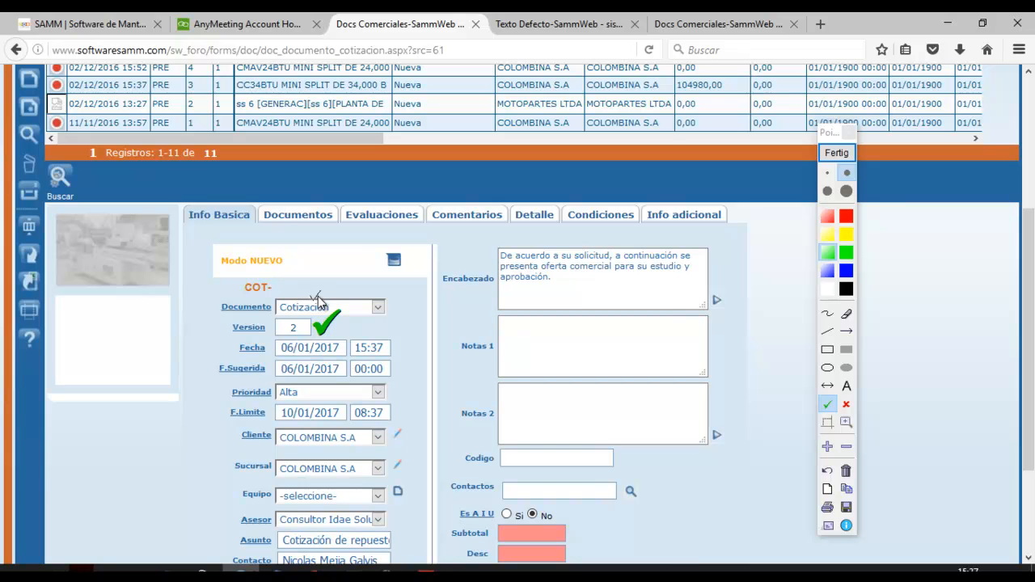
click(841, 154)
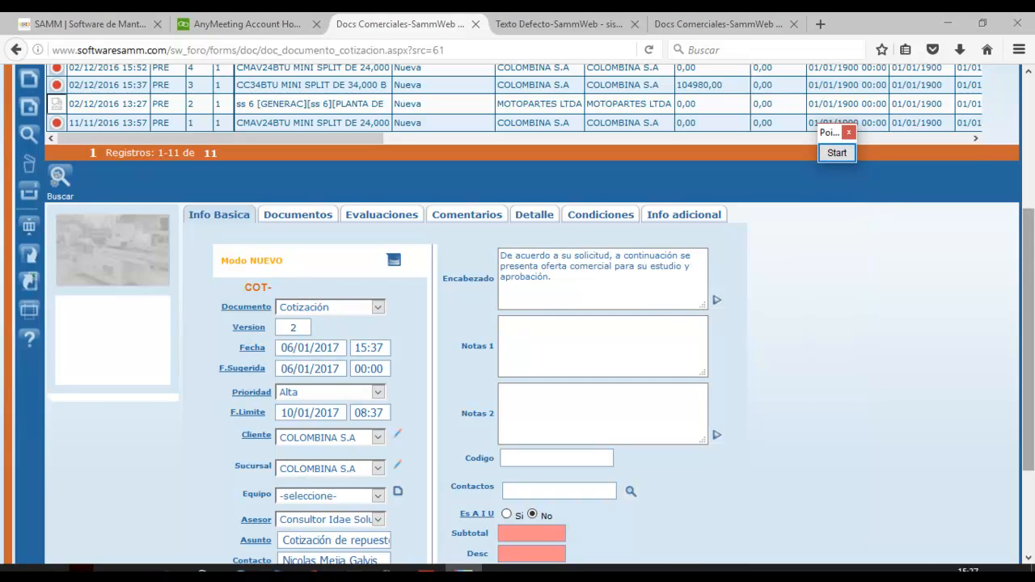
Save version 2 of quotation COT-3 and look at both versions in the document list
scroll(878, 443, down, 3)
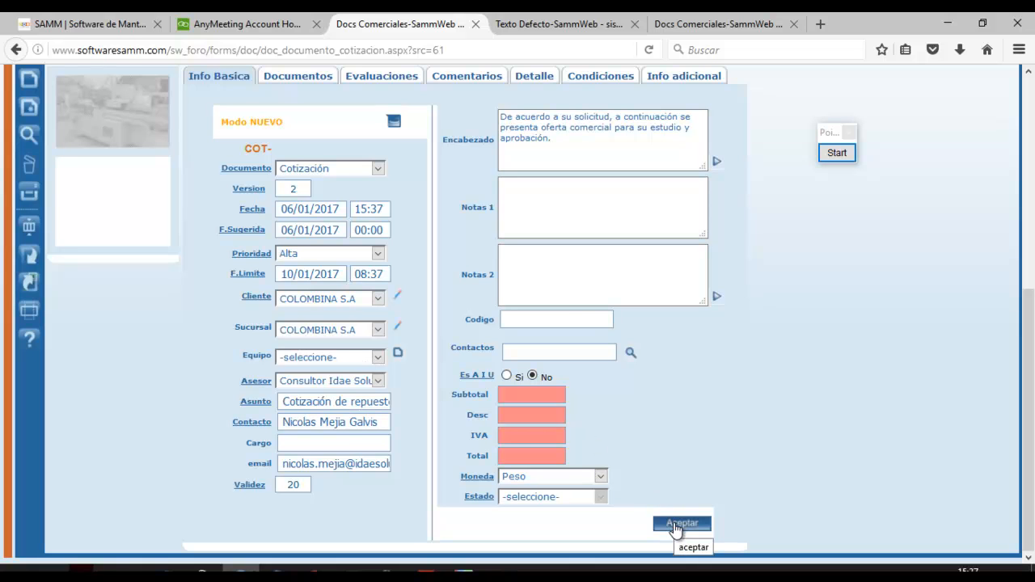
click(675, 525)
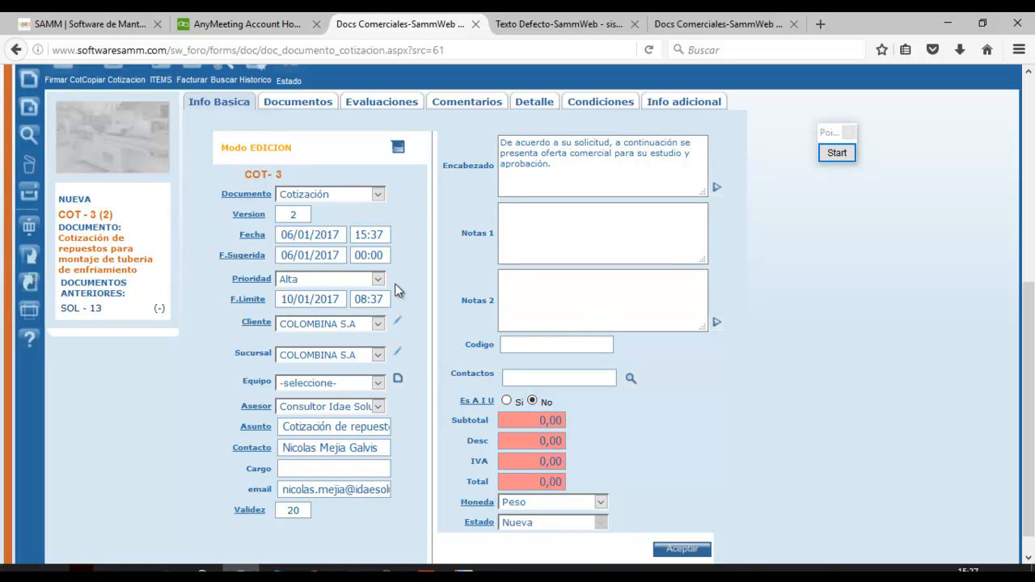
drag(1028, 396, 1029, 342)
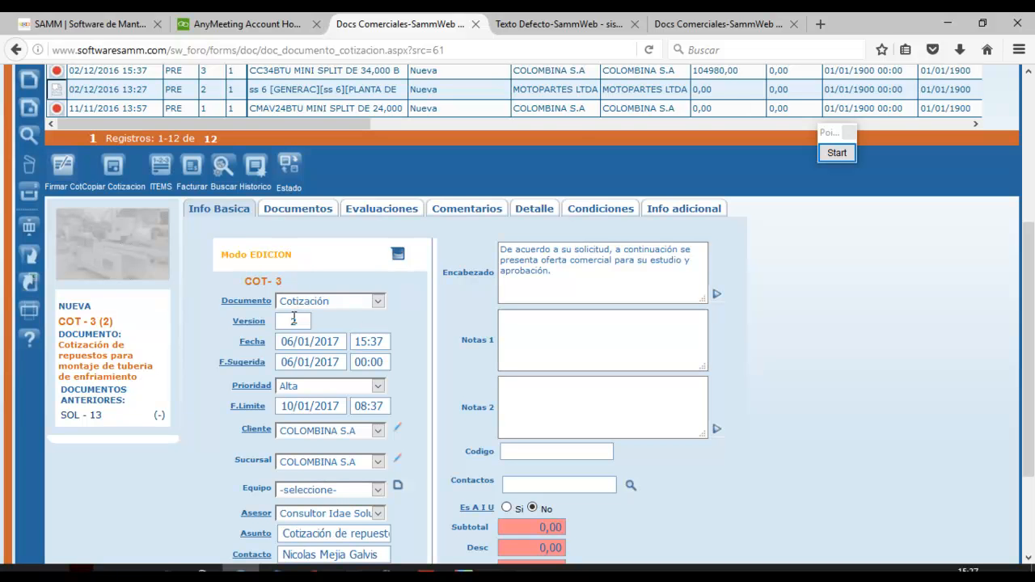
drag(1028, 314, 1028, 183)
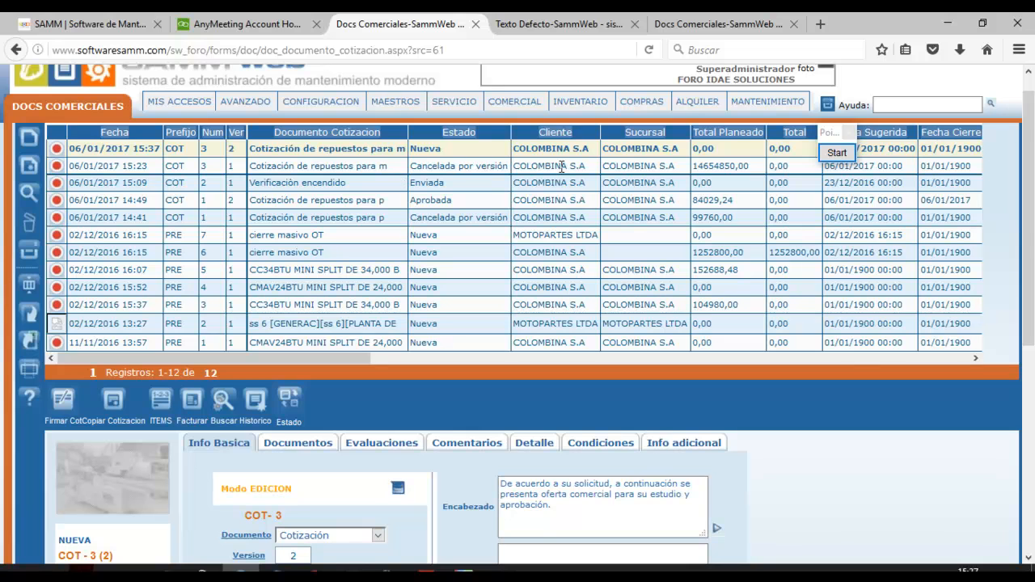
Draw a red annotation rectangle over the COT-3 version rows of the document list, spanning the Fecha through Estado columns
click(840, 153)
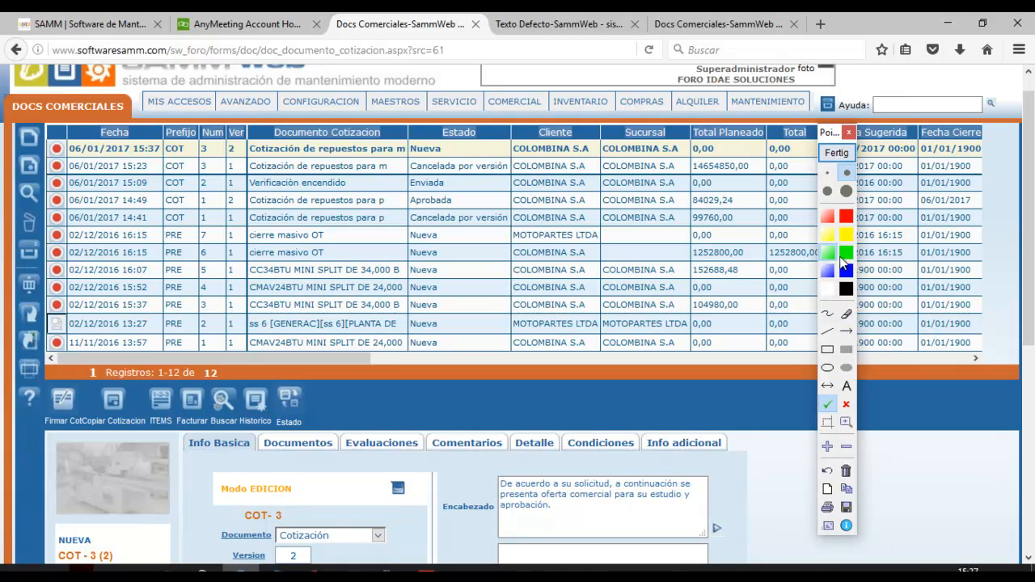
click(827, 216)
click(827, 349)
mouse_move(86, 144)
mouse_down()
mouse_move(259, 191)
mouse_move(515, 192)
mouse_up()
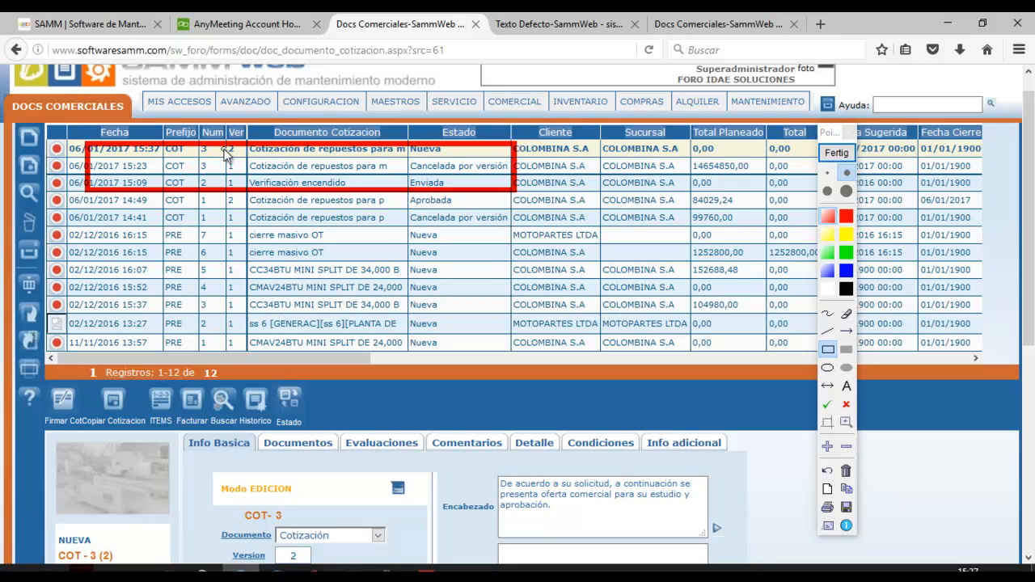
Clear the red annotation rectangle and view the Detalle section of COT-3 version 2
click(832, 150)
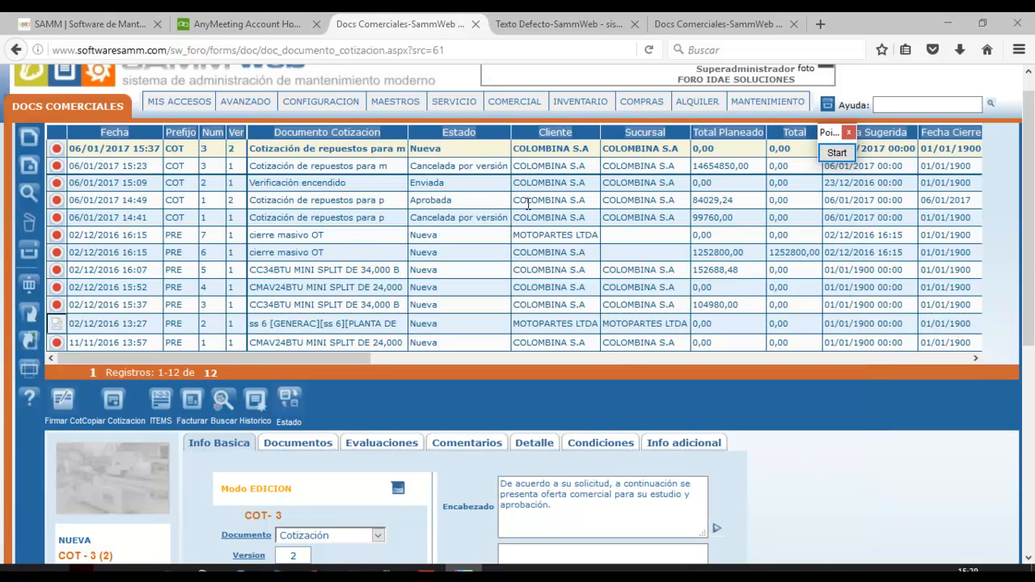
click(533, 443)
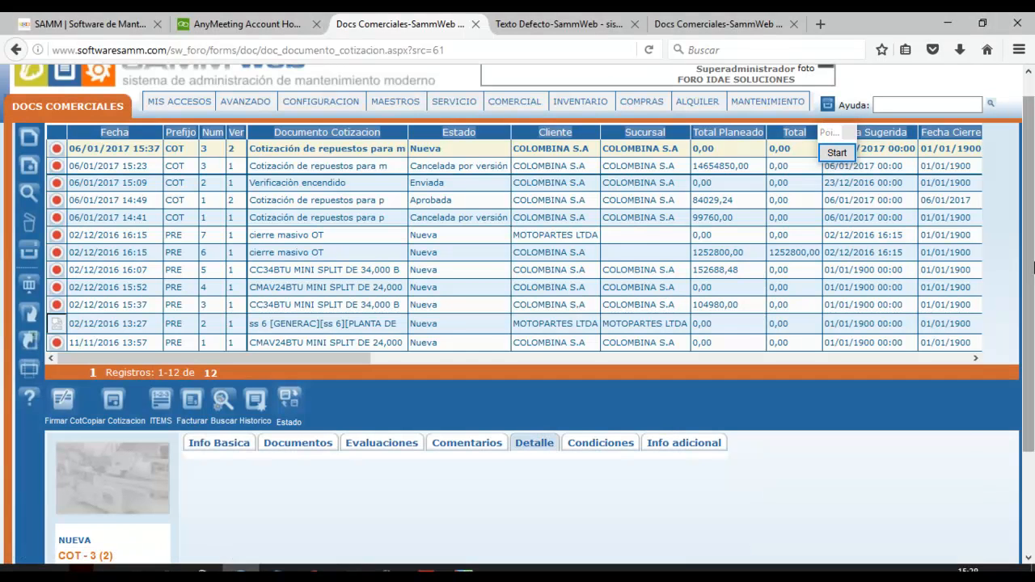
scroll(1032, 345, down, 2)
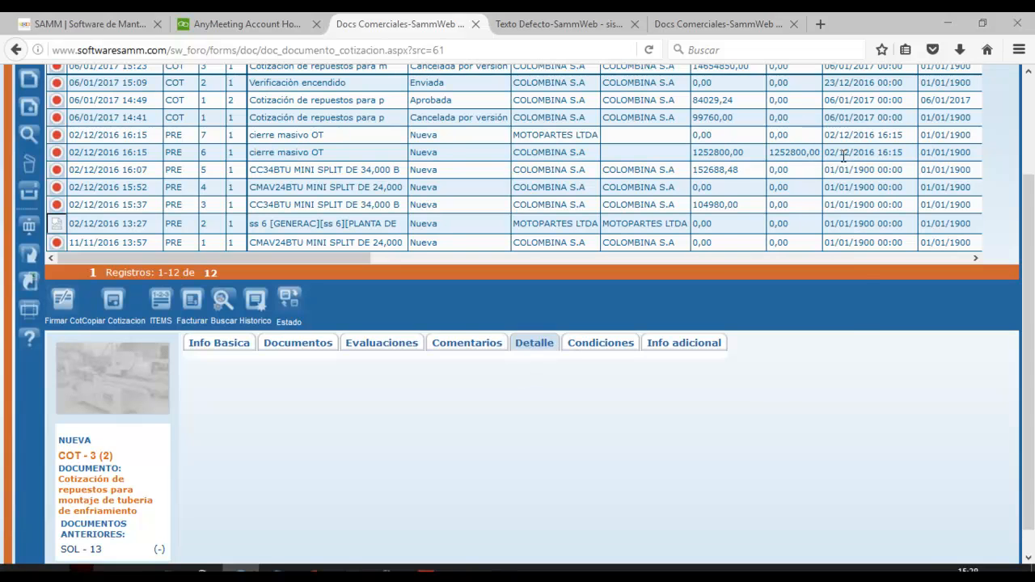
Circle the Copiar Cotizacion command with a green annotation ellipse, then clear the annotation
click(836, 152)
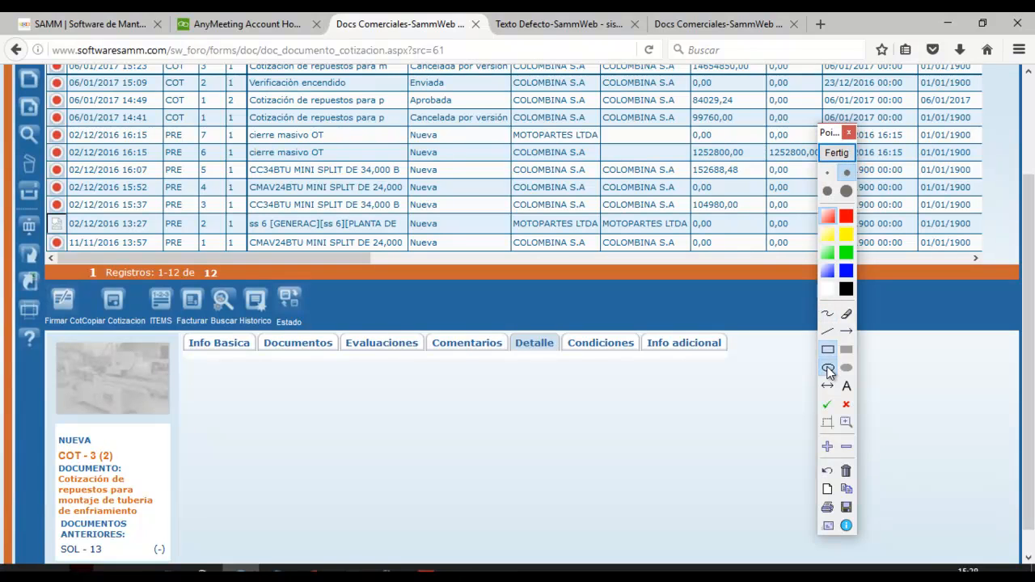
click(827, 367)
click(829, 254)
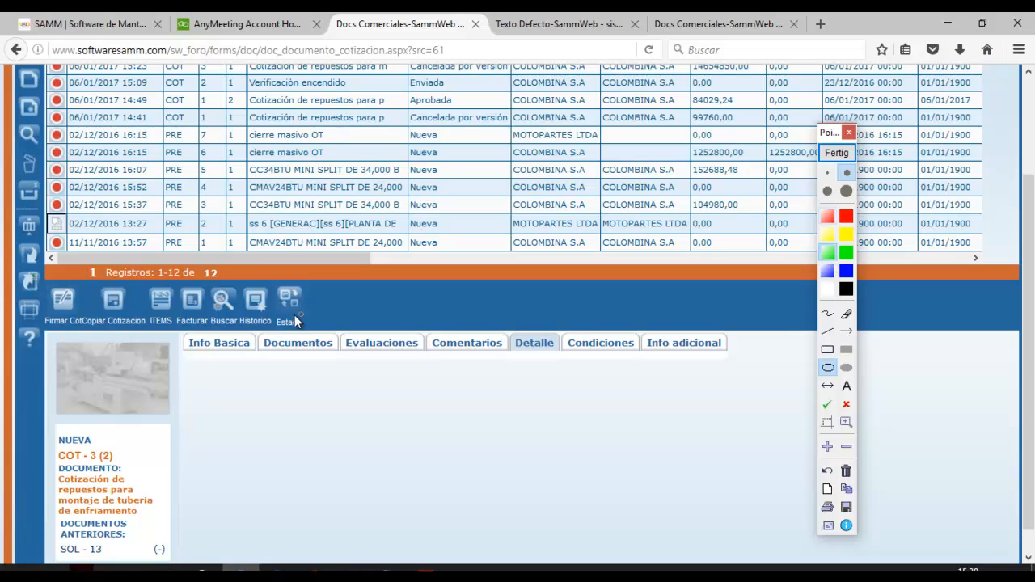
drag(82, 270, 160, 341)
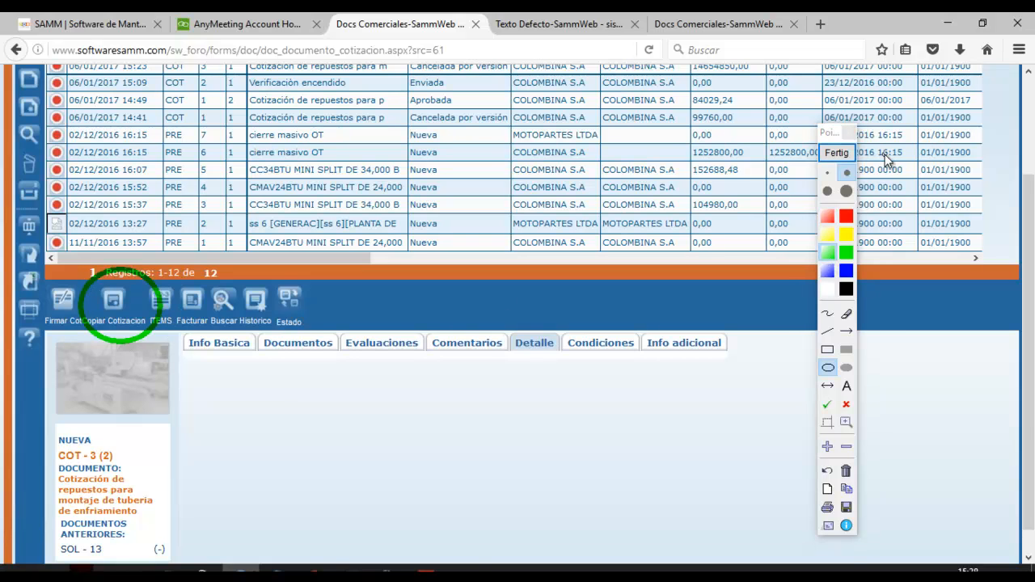
click(837, 152)
Start Copiar Cotizacion and search for source quotations numbered 3 to 3
click(114, 299)
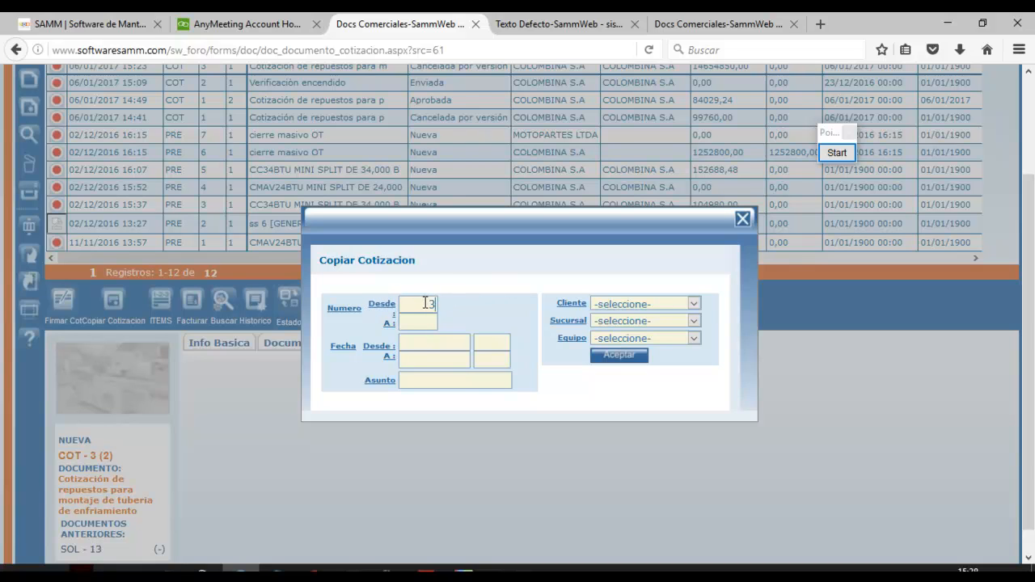
click(619, 356)
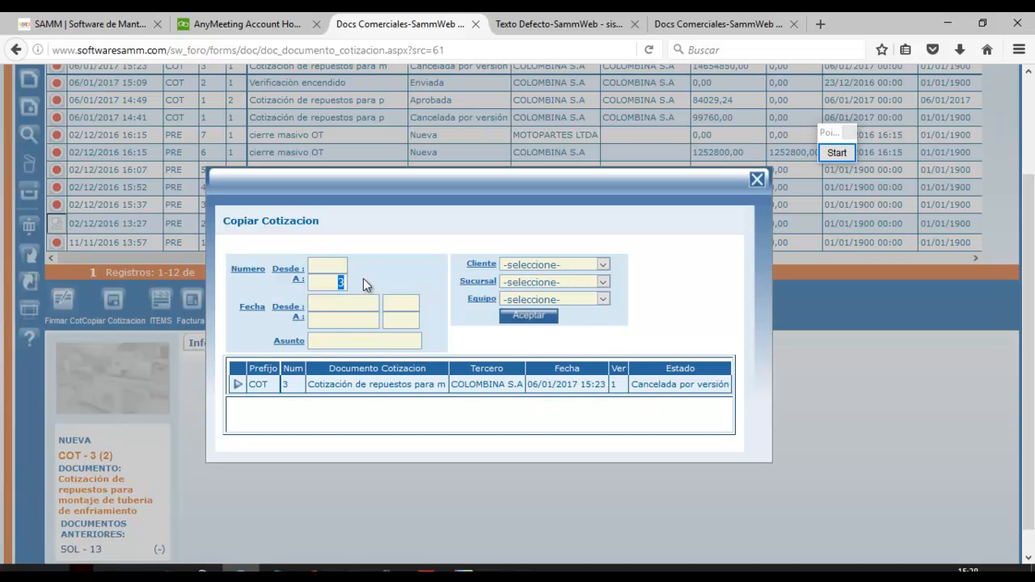
Search the source quotations by client COLOMBINA S.A instead of number and select COT-3 version 1
click(554, 267)
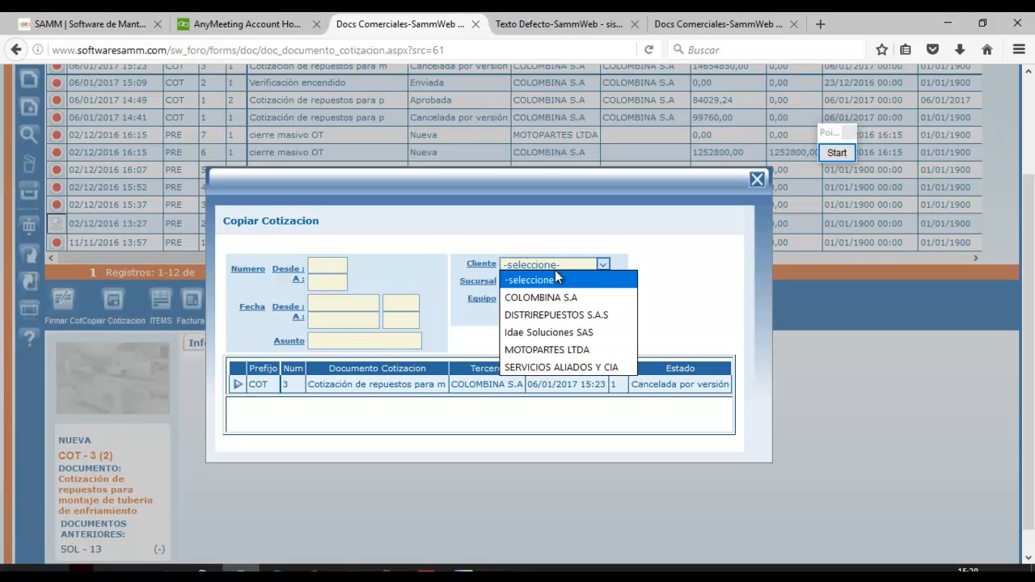
click(555, 298)
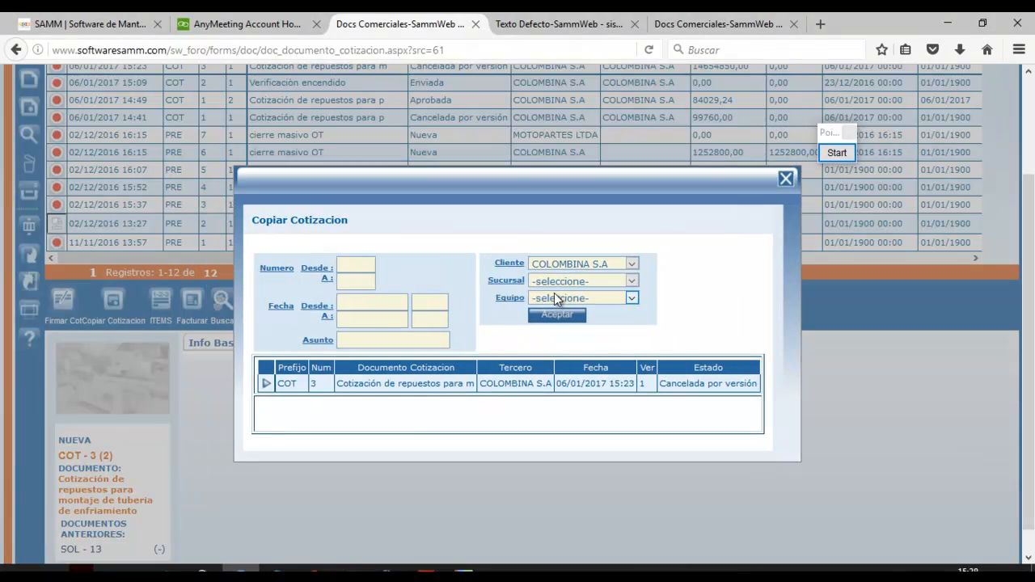
click(557, 314)
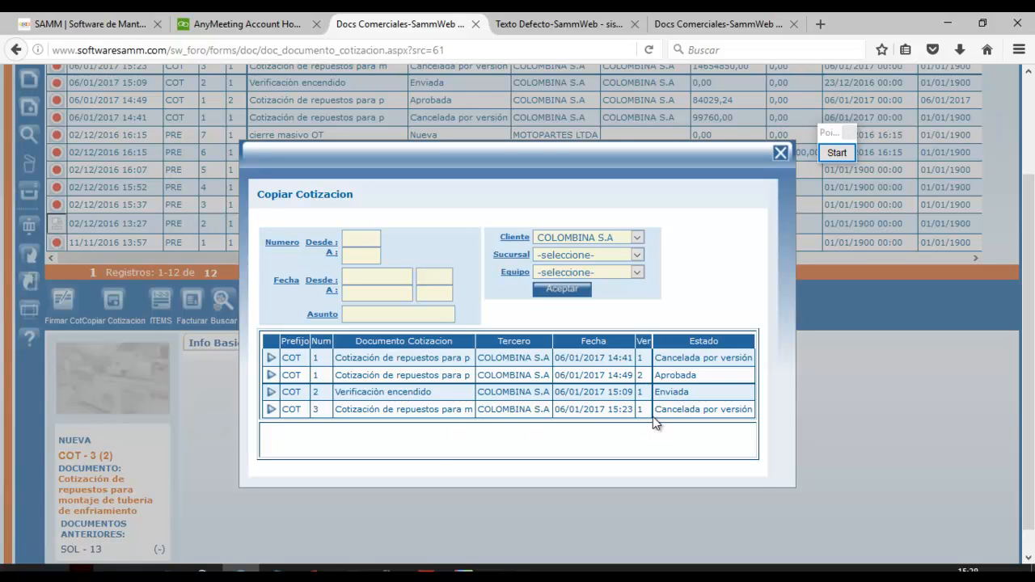
click(402, 410)
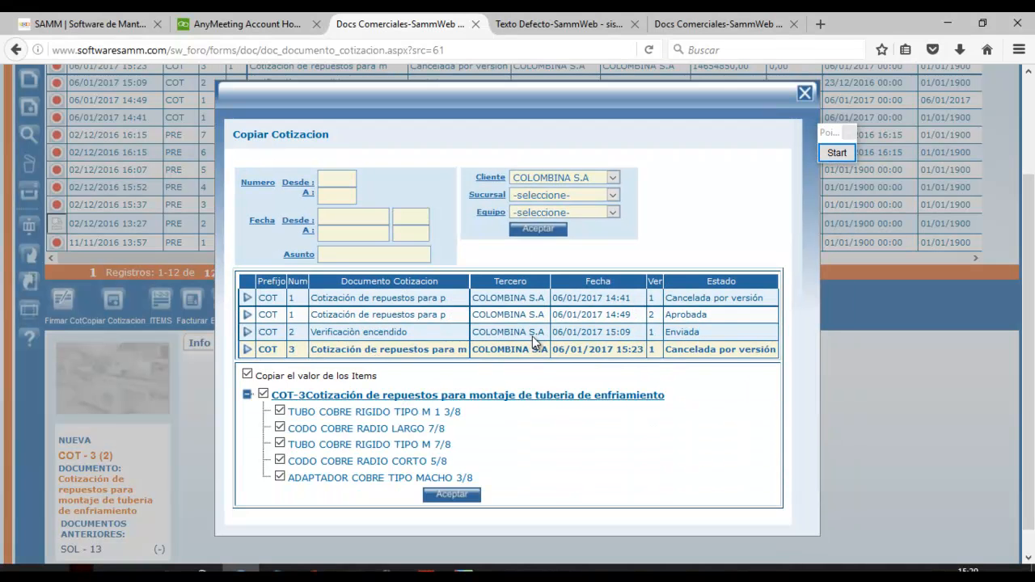
Frame the COT-3 item list in green and check-mark the Copiar el valor de los Items option, then clear the annotations
click(837, 152)
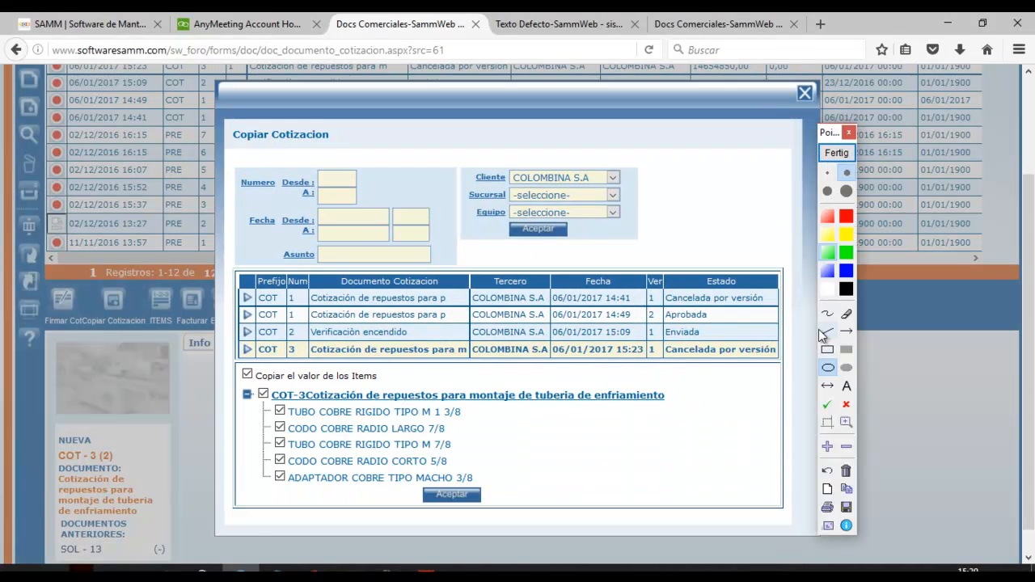
click(827, 349)
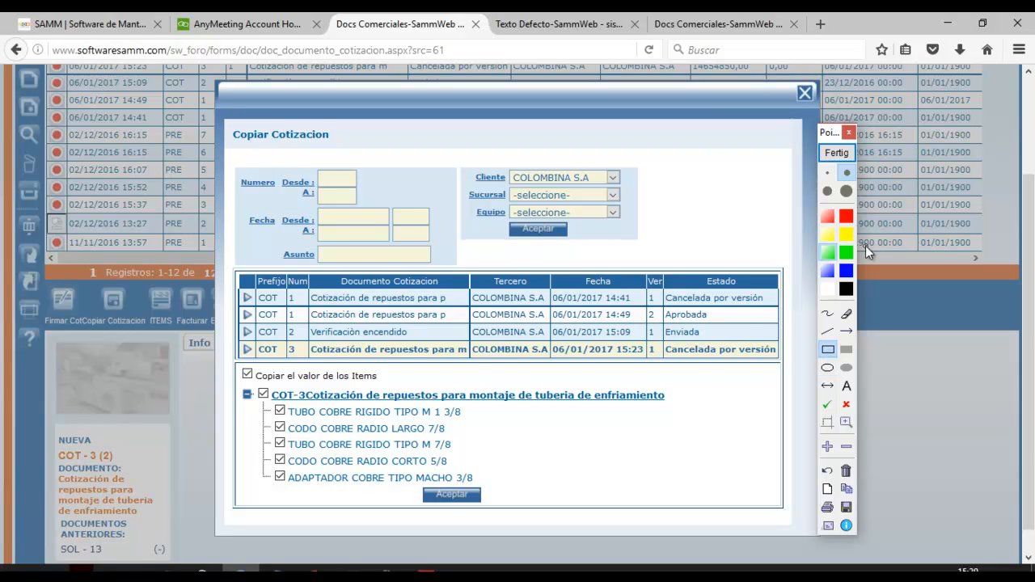
drag(246, 381, 717, 512)
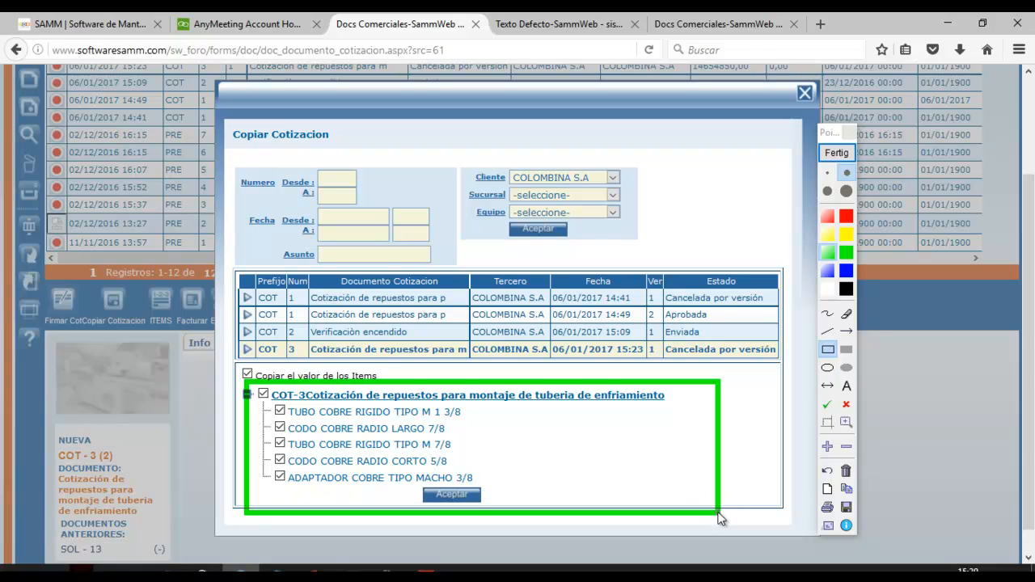
click(826, 403)
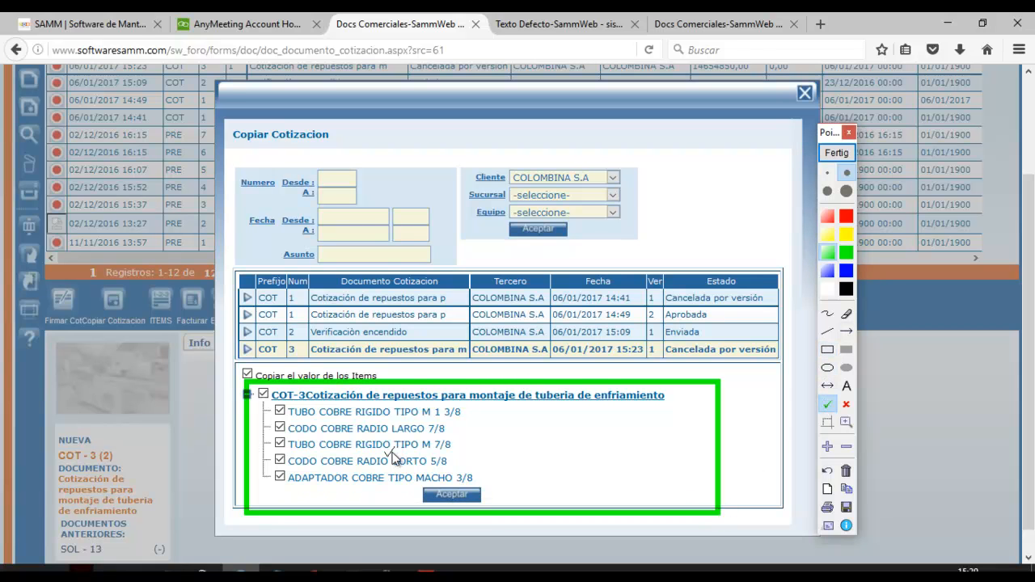
click(389, 378)
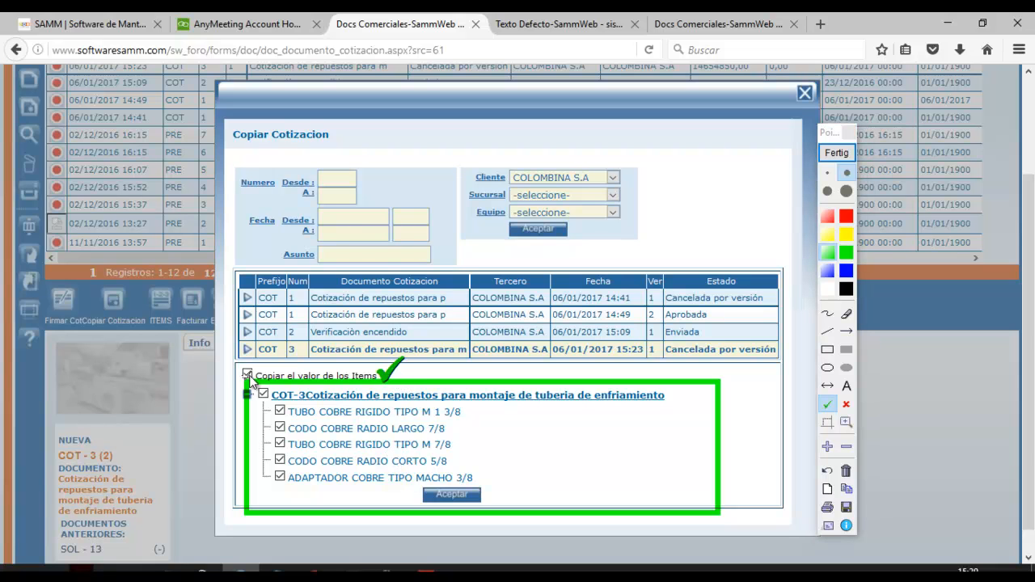
click(836, 152)
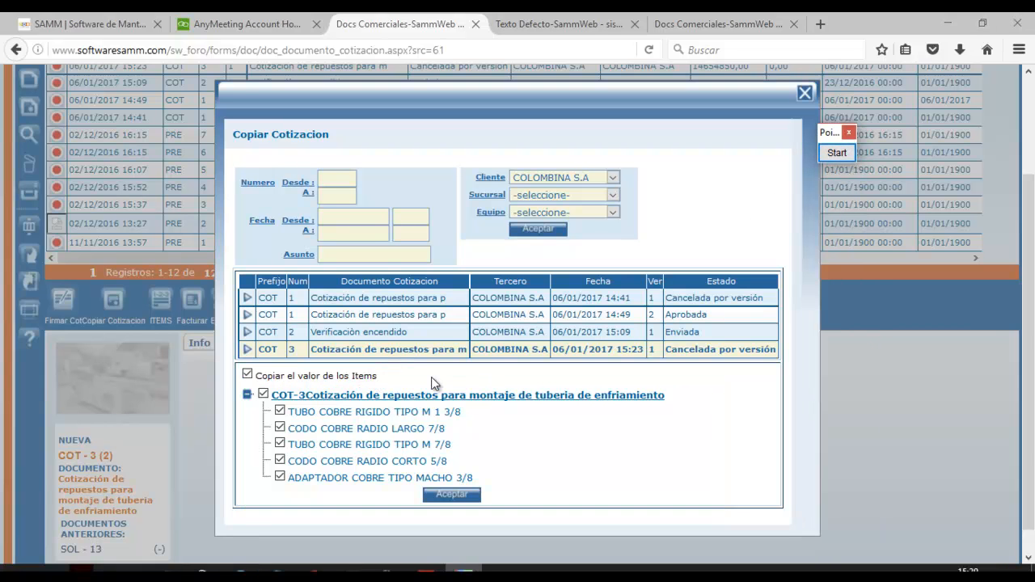
Exclude TUBO COBRE RIGIDO TIPO M 1 3/8 and copy the remaining COT-3 items into version 2
click(279, 411)
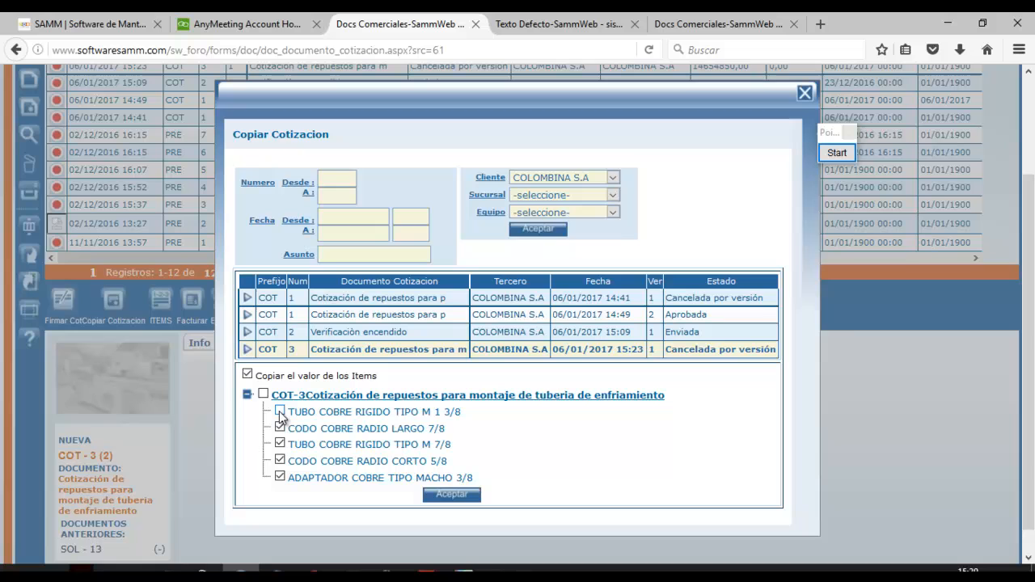
click(450, 496)
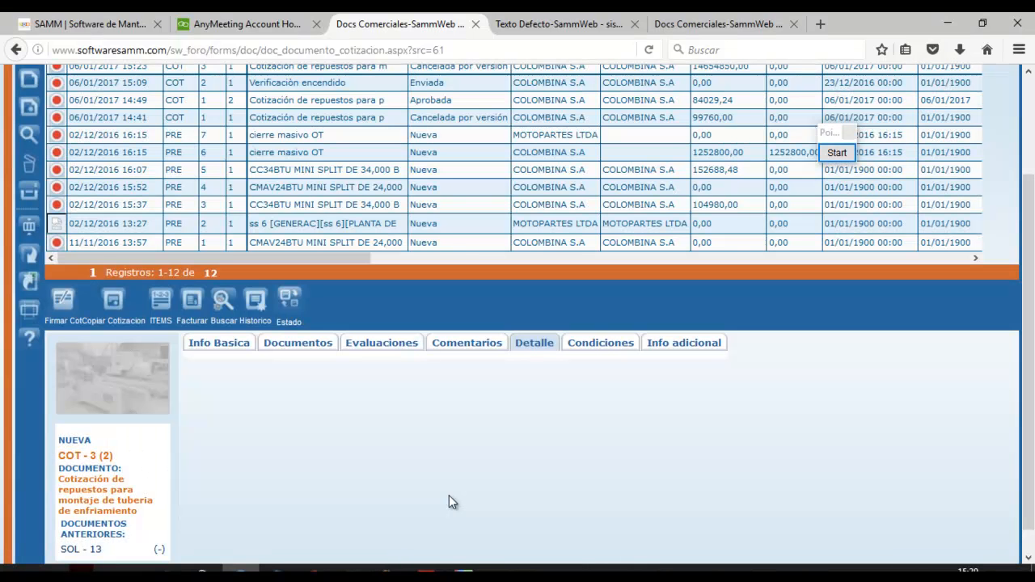
Reload the Detalle section of COT-3 version 2 and review the copied items
click(241, 352)
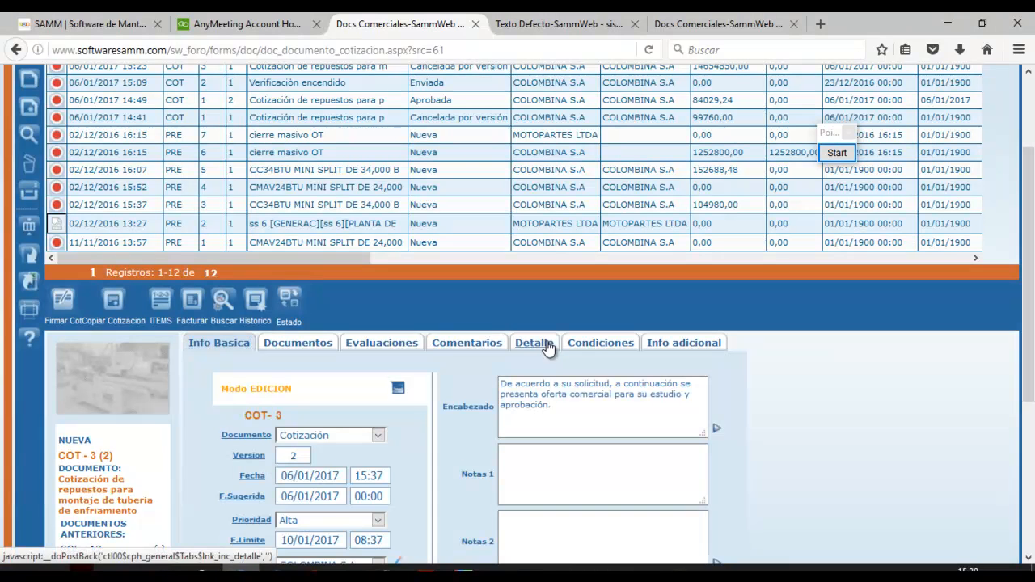
click(547, 347)
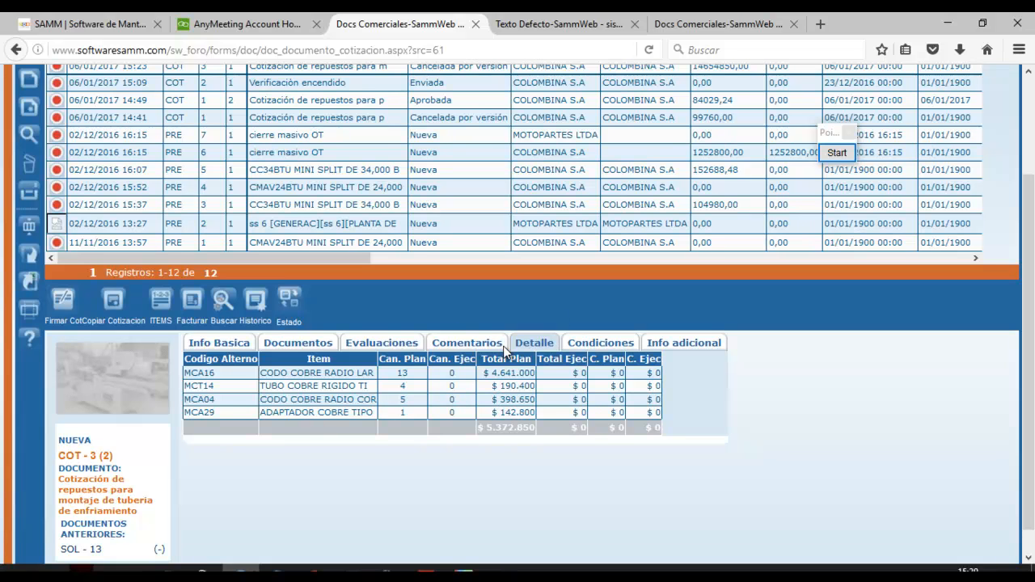
drag(1029, 293, 1031, 243)
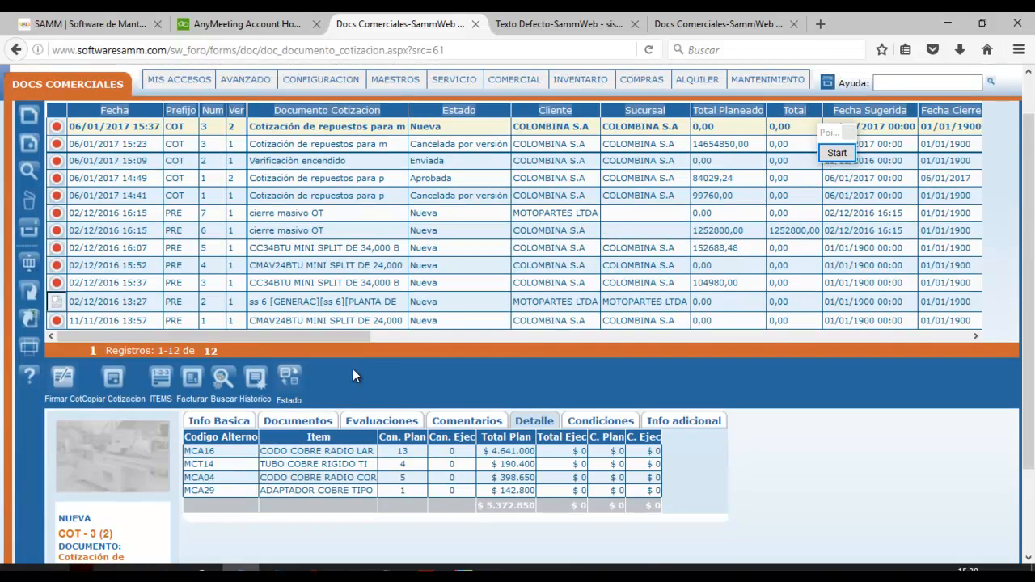
Switch to AnyMeeting to read the attendees' chat messages, then minimize its window
click(355, 569)
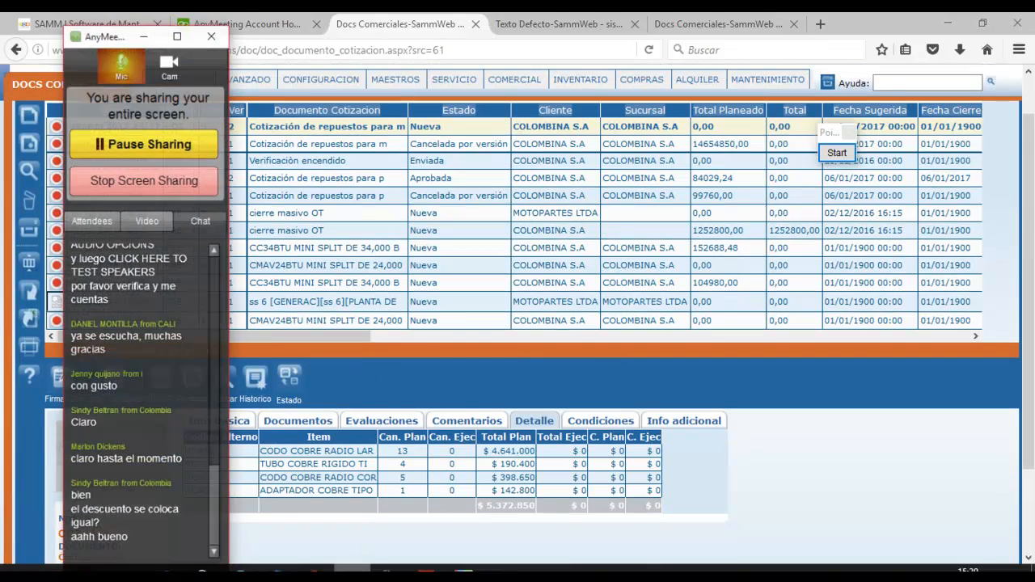
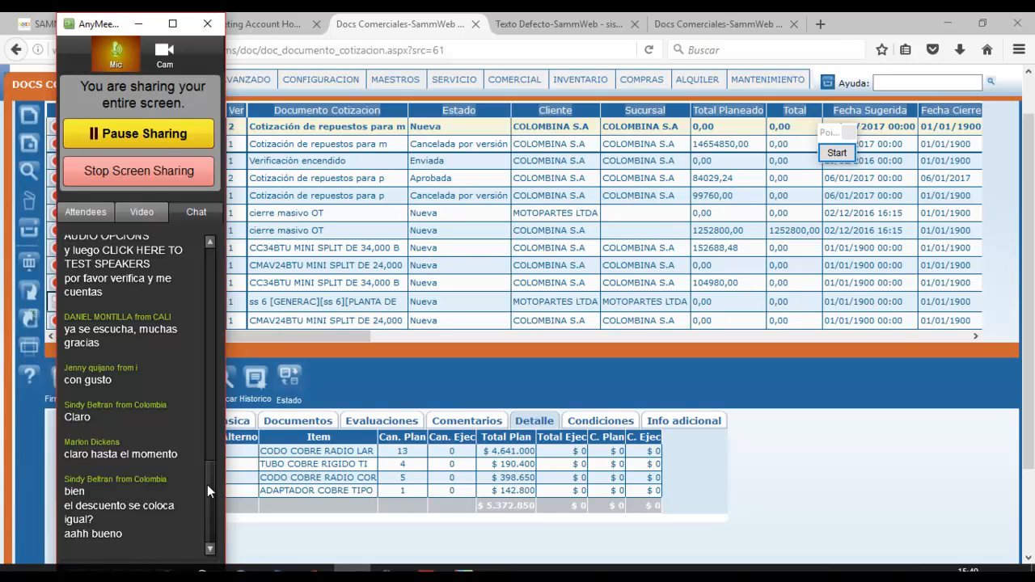
click(138, 23)
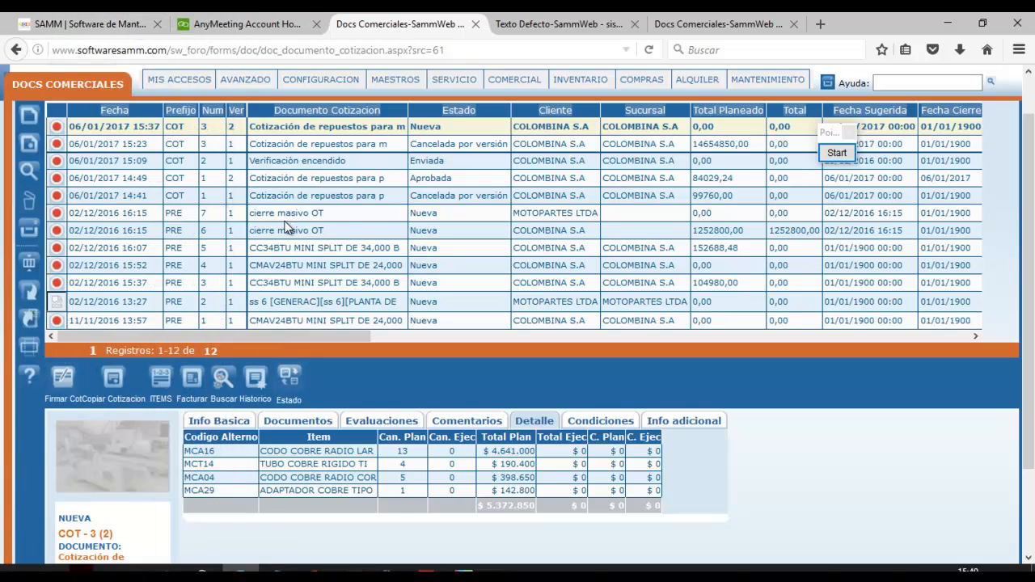
In the items of COT-3 version 2, apply a 10% discount to CODO COBRE RADIO LARGO 7/8 and CODO COBRE RADIO CORTO 5/8
click(160, 383)
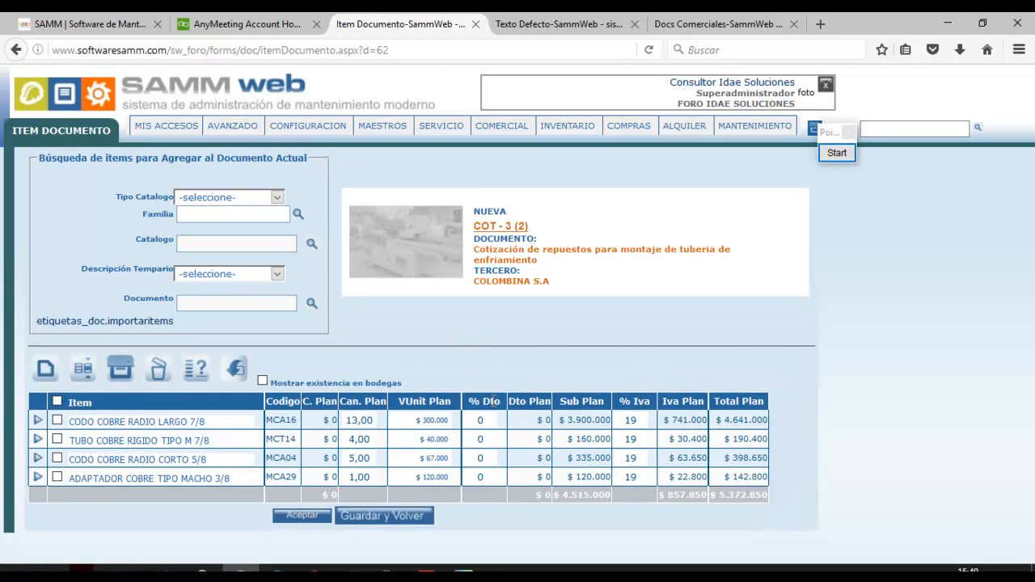
click(493, 418)
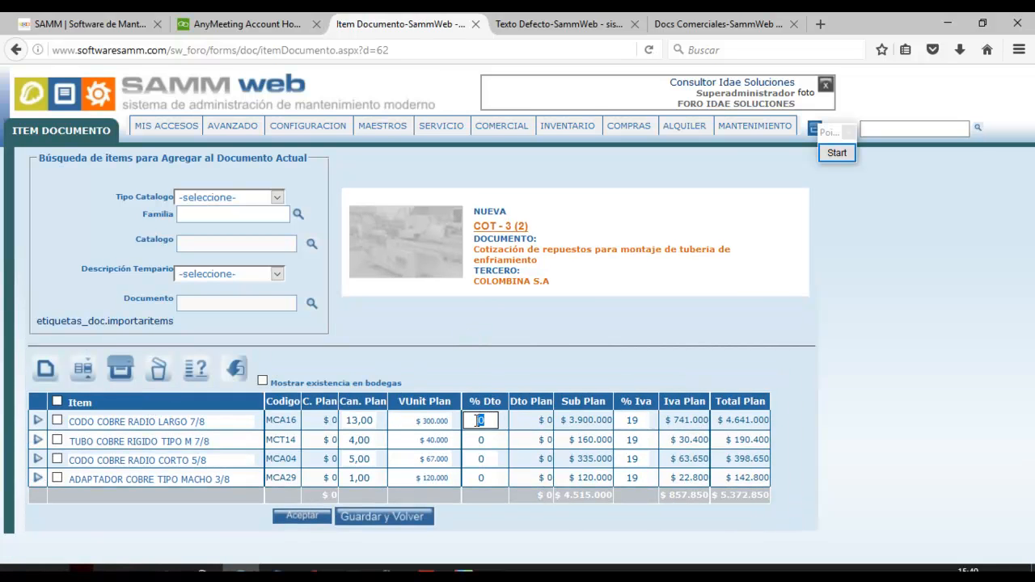
text(10)
click(469, 458)
text(10)
click(311, 517)
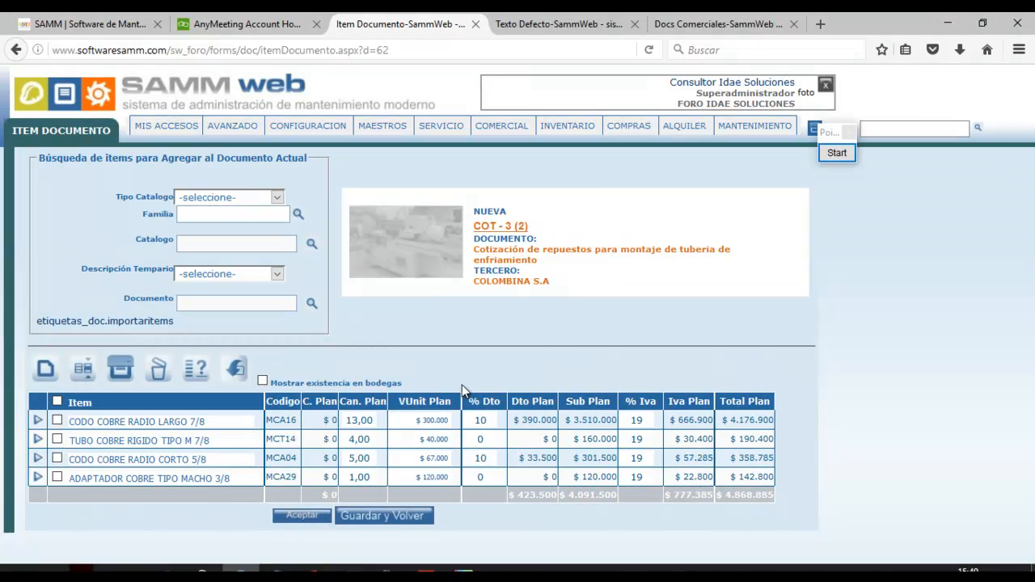
Draw green annotation rectangles around the Dto Plan, Sub Plan and Total Plan columns, then clear them
click(843, 153)
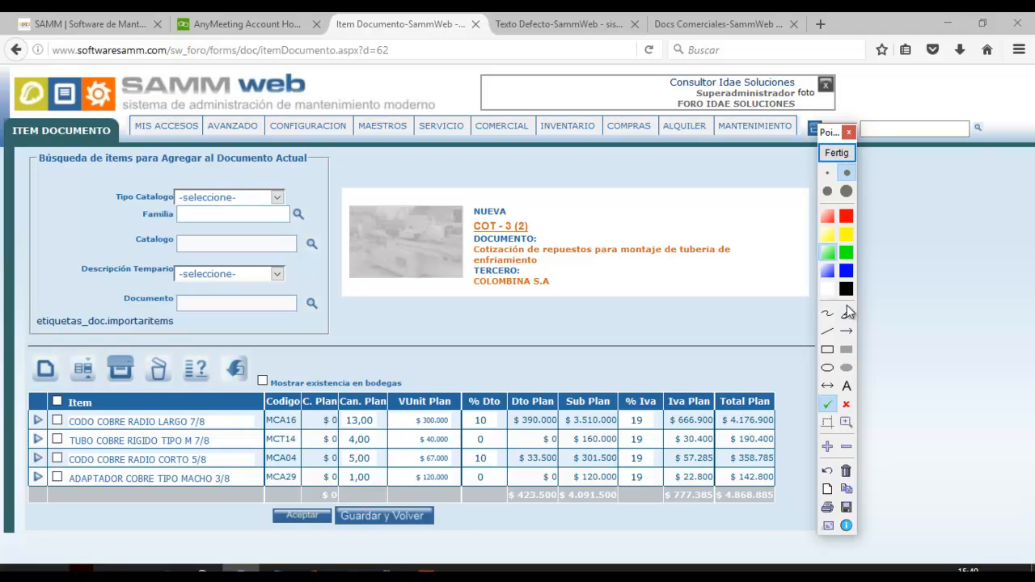
click(827, 349)
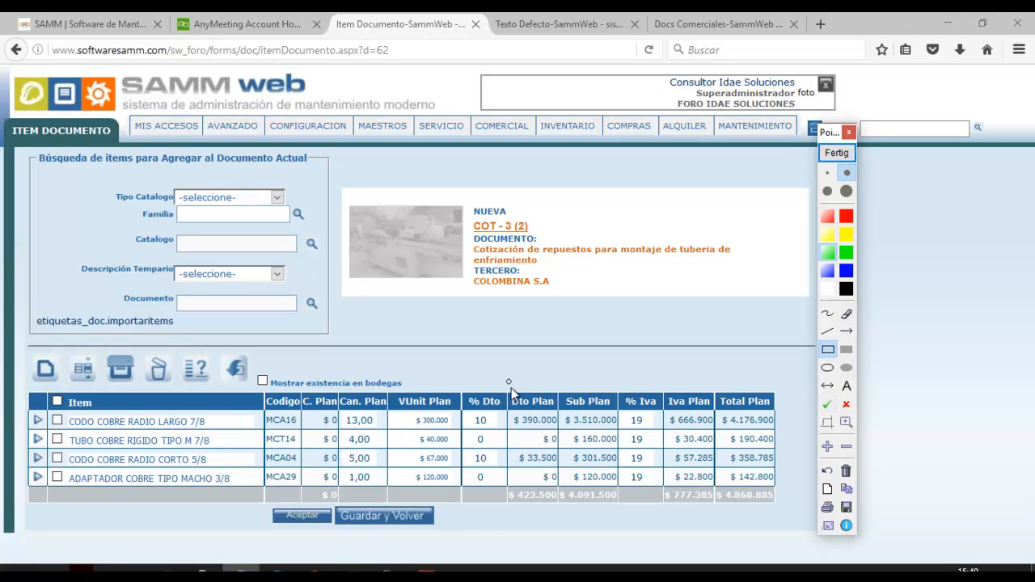
drag(497, 370, 566, 513)
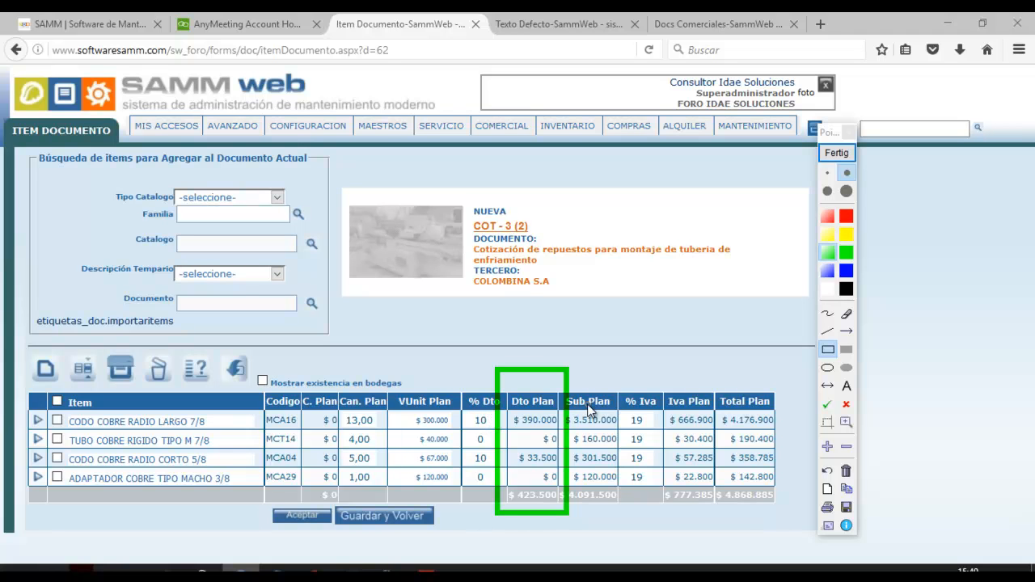
drag(567, 369, 589, 389)
drag(608, 443, 621, 509)
drag(709, 367, 793, 520)
click(837, 152)
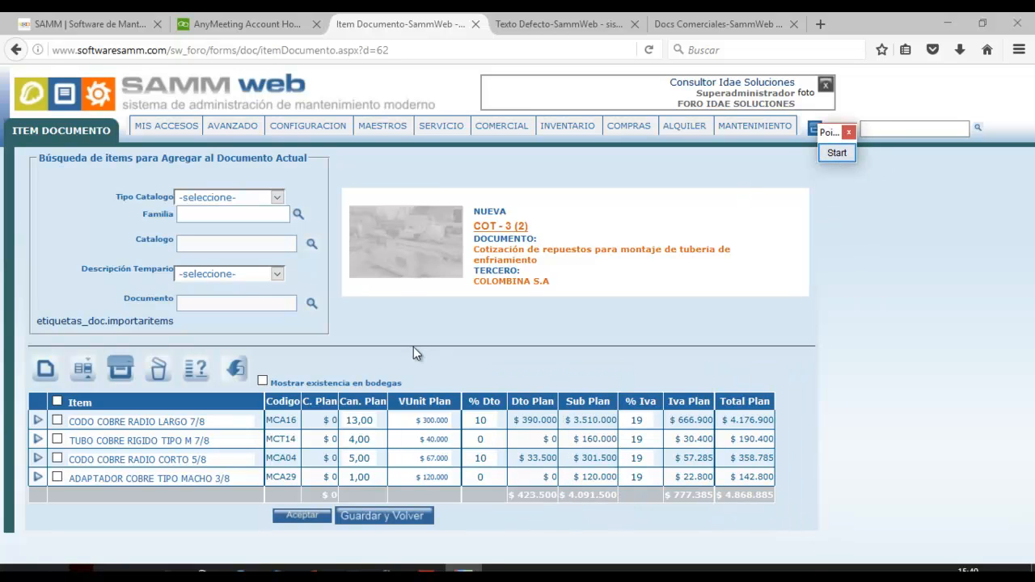
Save the item changes, return to COT-3 version 2 and view the totals in its basic information
click(353, 508)
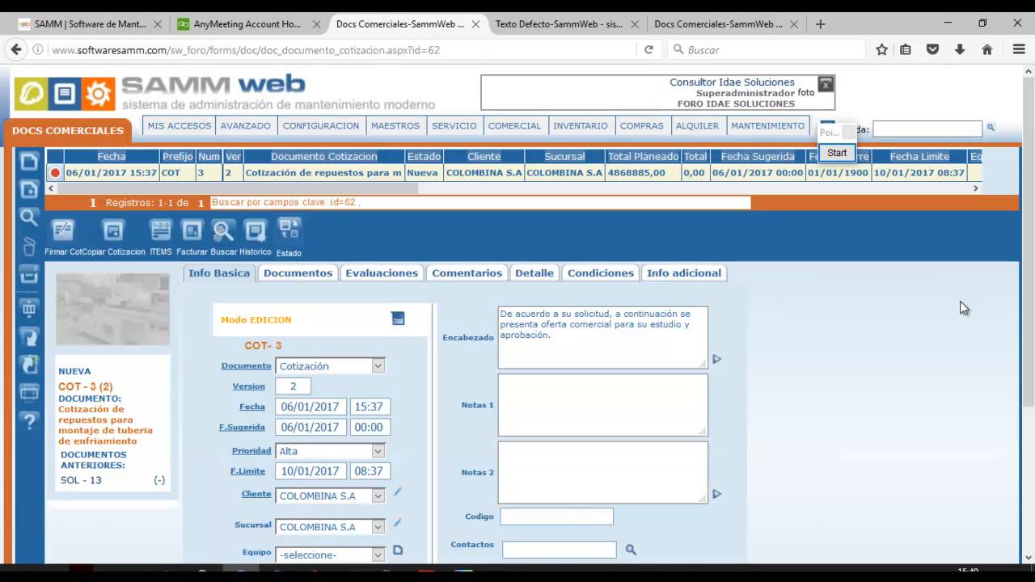
drag(1030, 277, 1034, 415)
Place a green annotation check mark beside the Desc total of COT-3 version 2, then clear it
click(835, 154)
click(827, 403)
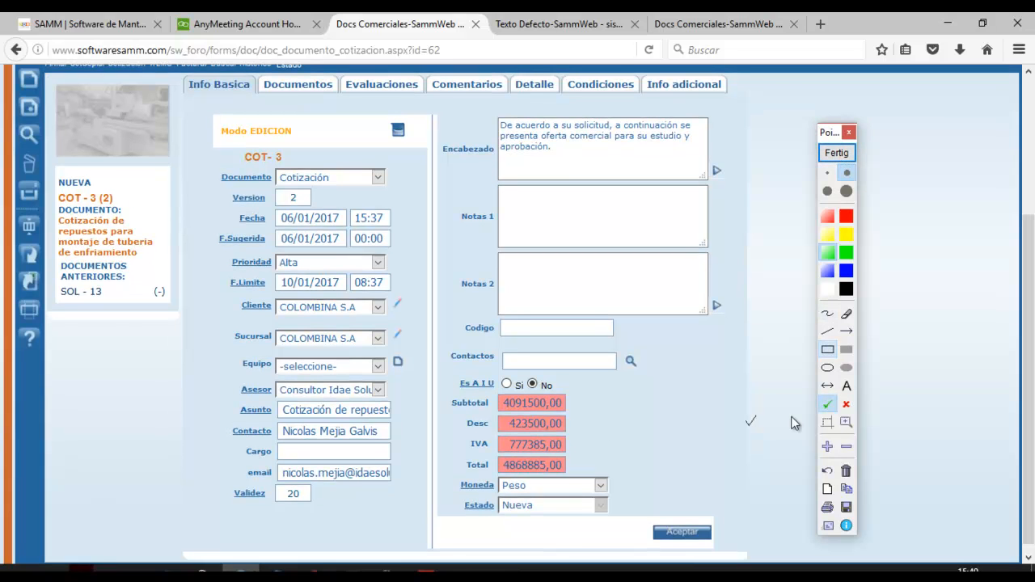
click(589, 427)
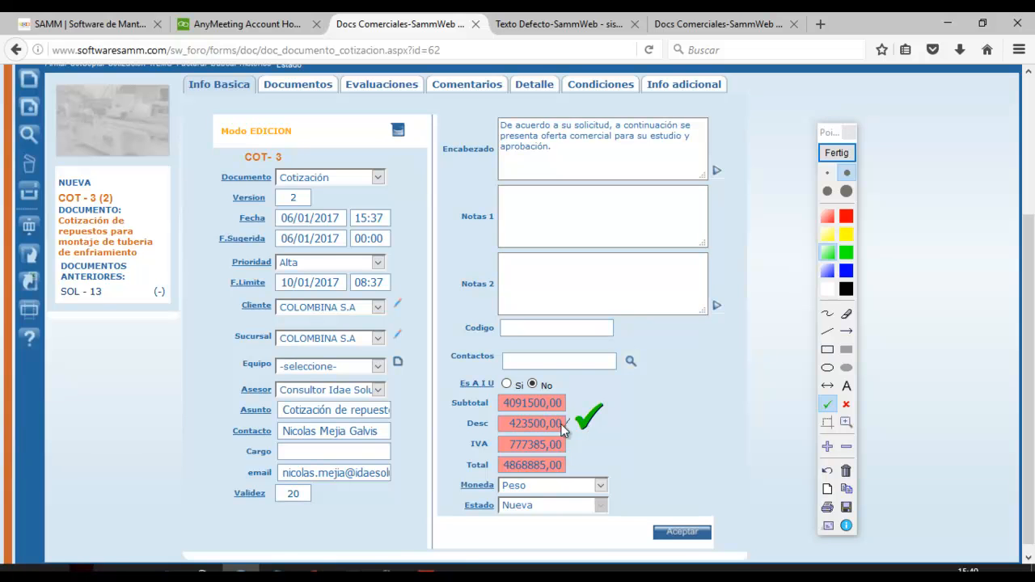
click(835, 153)
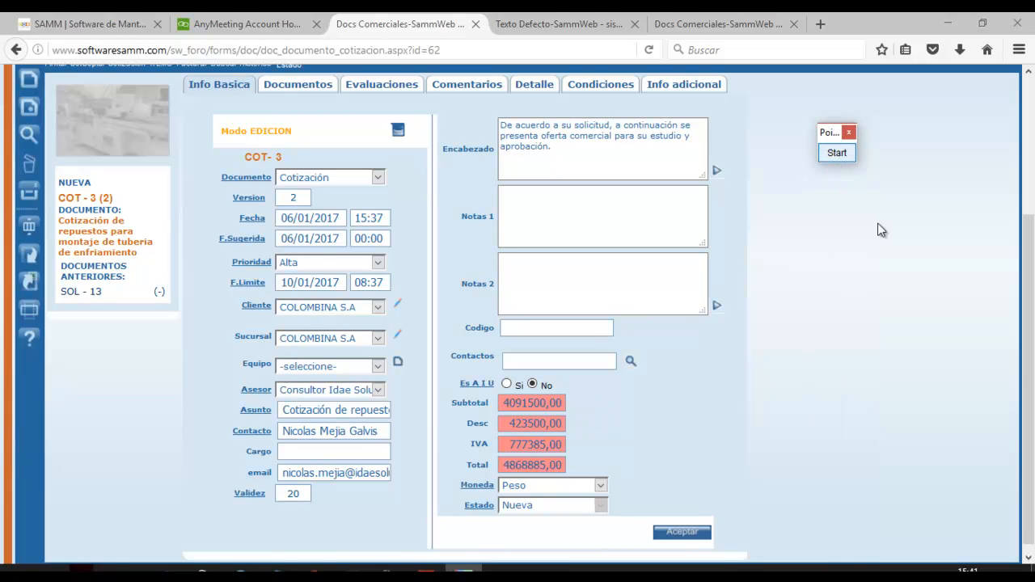
Change the state of COT-3 version 2 to Enviada and view its basic information
scroll(1024, 287, up, 3)
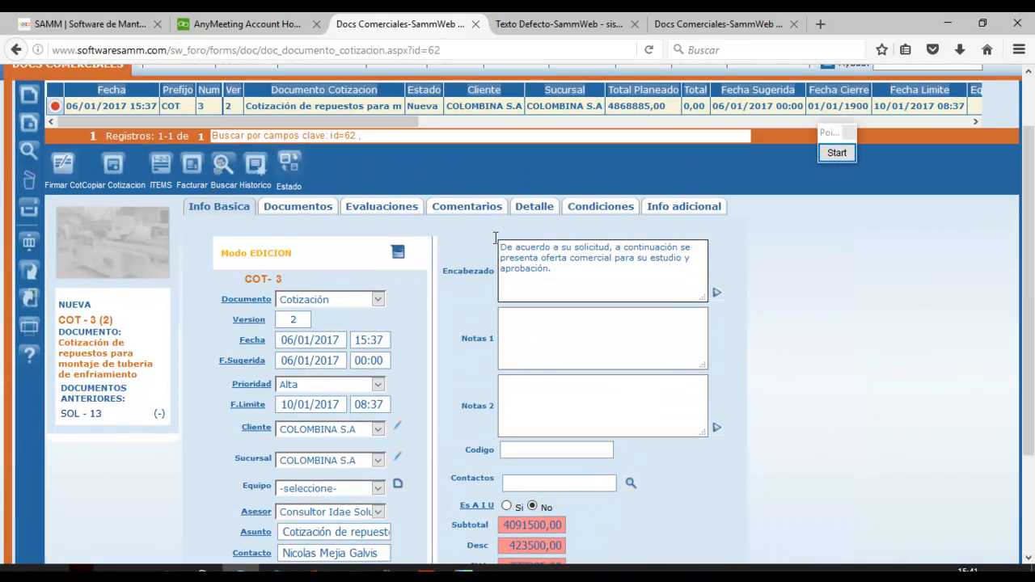
click(291, 164)
click(460, 259)
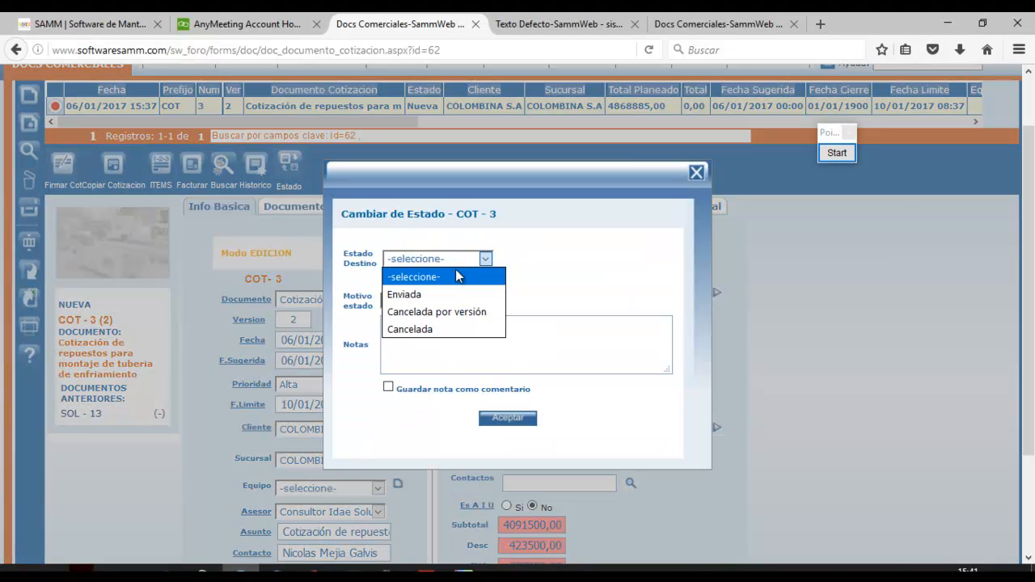
click(438, 292)
click(605, 553)
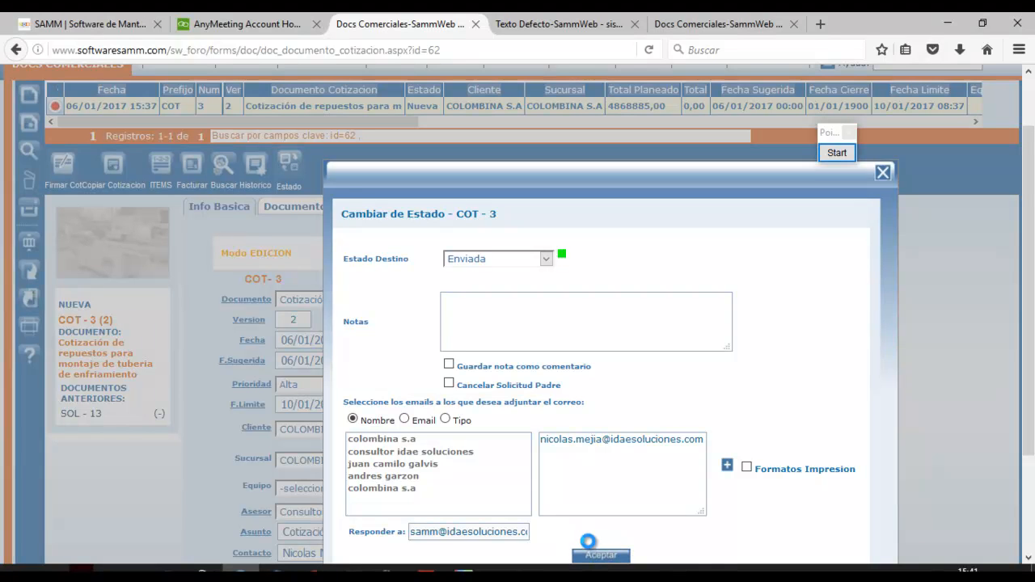
scroll(938, 396, down, 3)
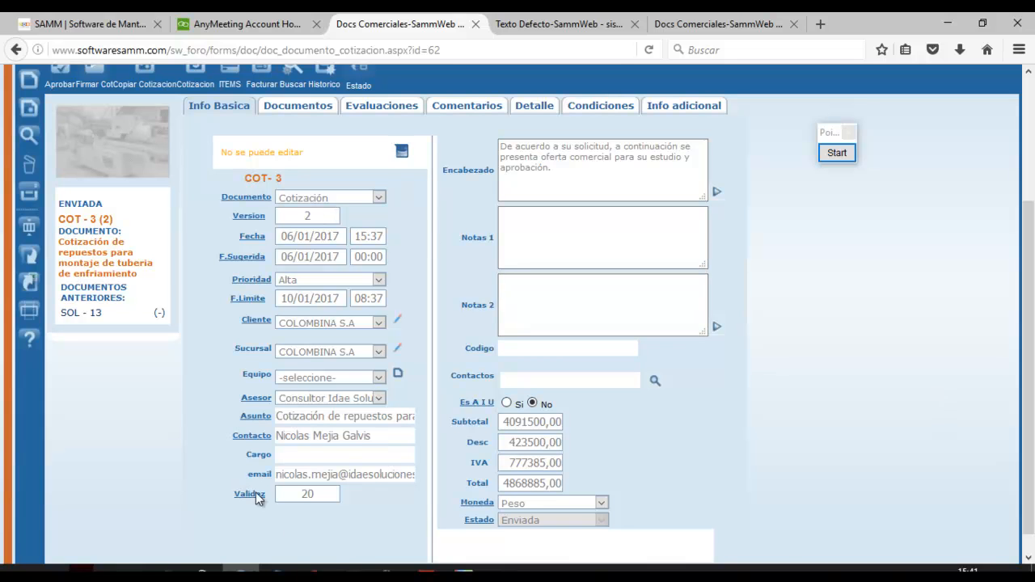
Switch to Thunderbird, close the old message, fetch new mail and open the newest Cotización enviada message
click(279, 570)
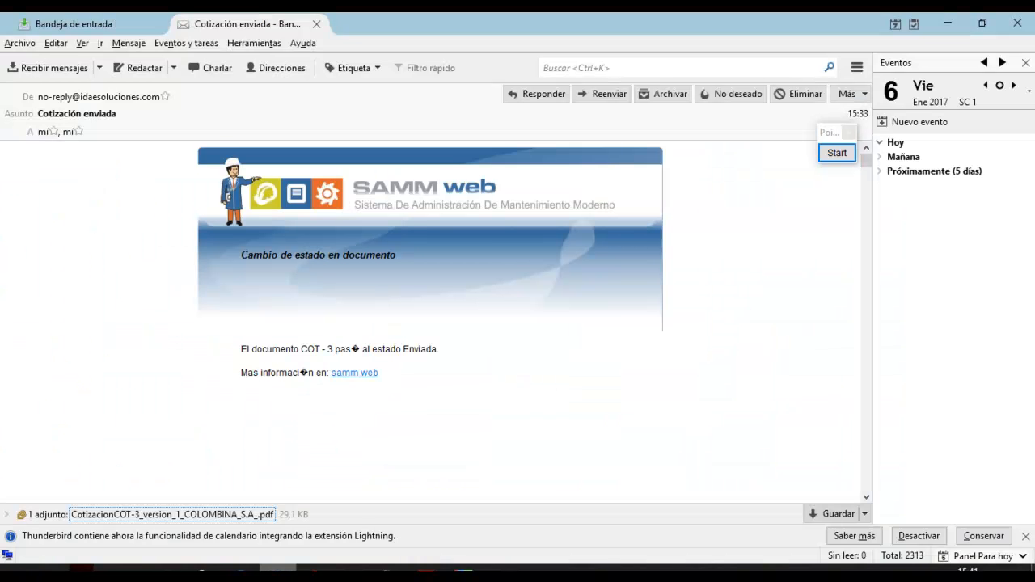
click(316, 24)
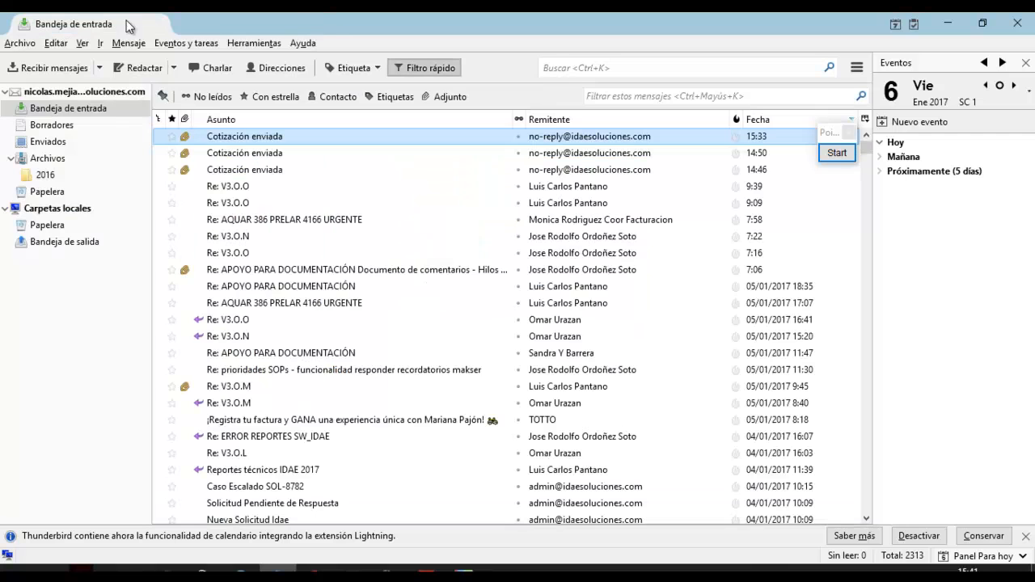
click(59, 69)
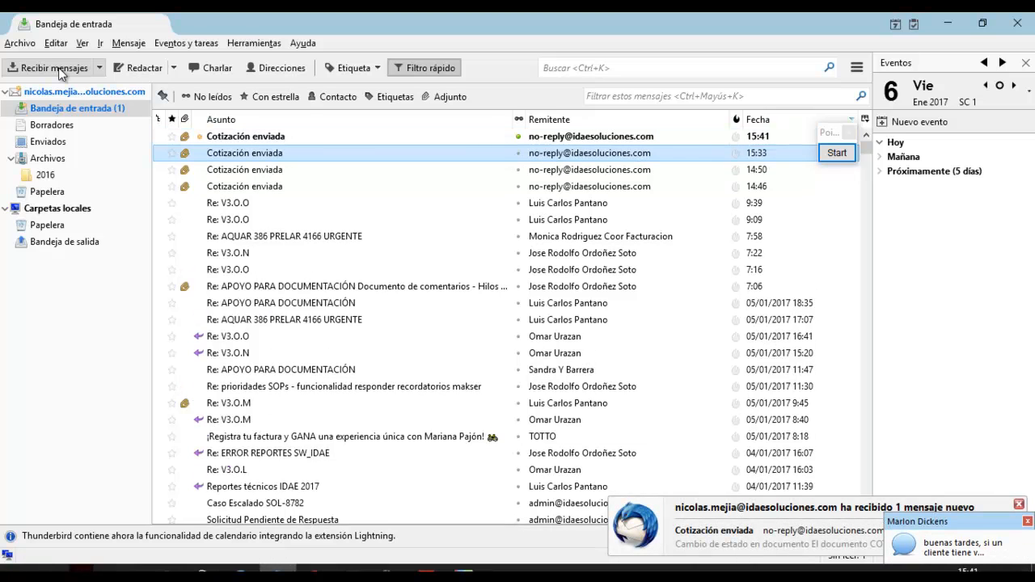
double_click(269, 138)
Save the attachment CotizacionCOT-3_version_2_COLOMBINA_S.A_.pdf to the desktop
click(194, 515)
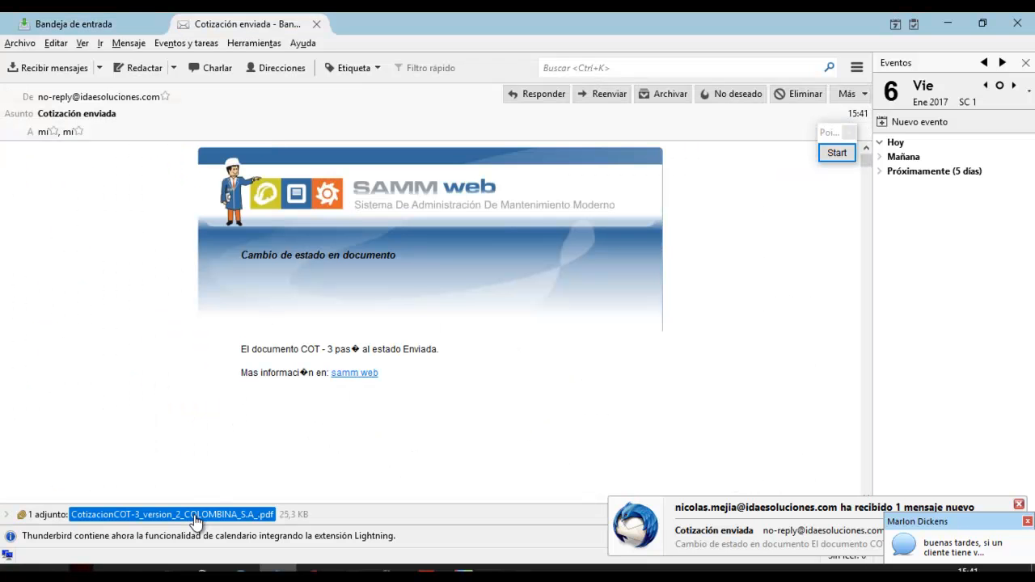
double_click(196, 521)
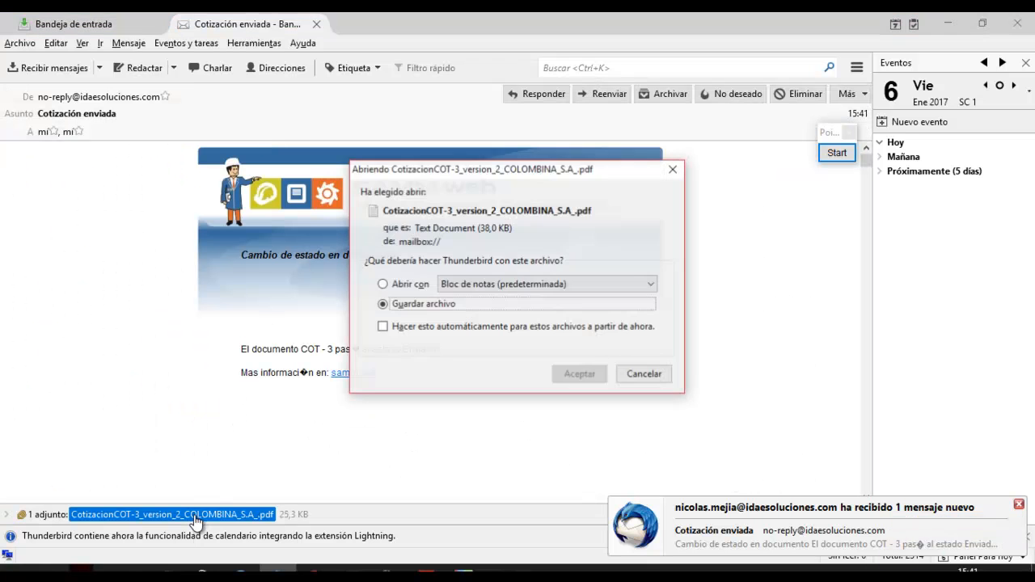
click(579, 375)
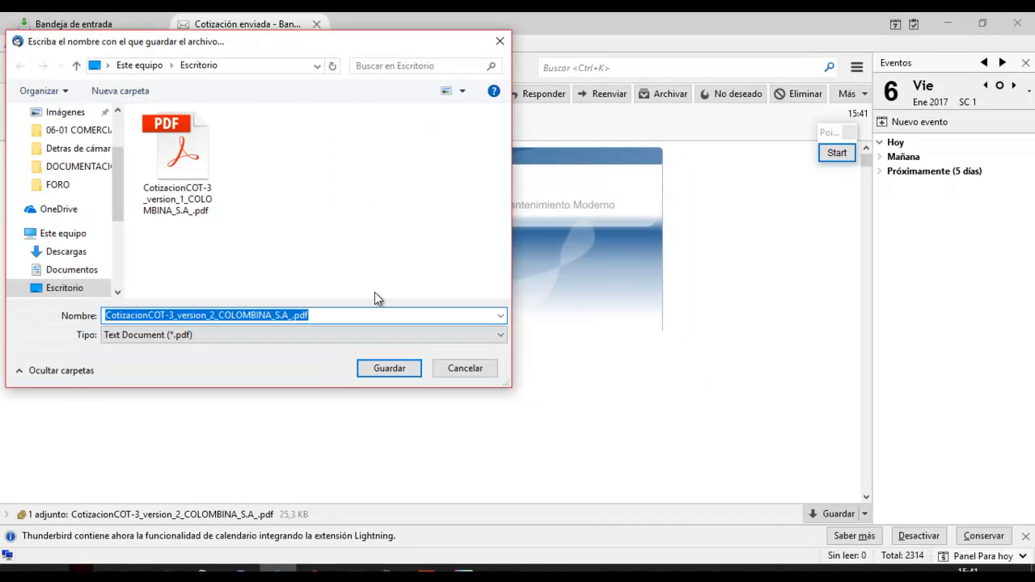
click(397, 371)
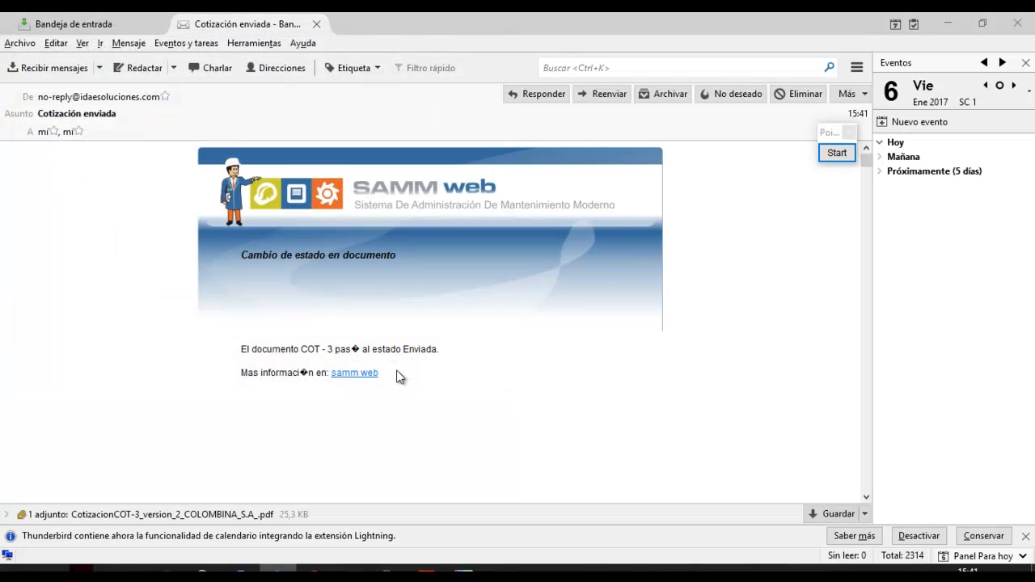
Minimize the open windows and open the saved version 2 quotation PDF from the desktop in Adobe Acrobat Reader
click(957, 20)
click(956, 22)
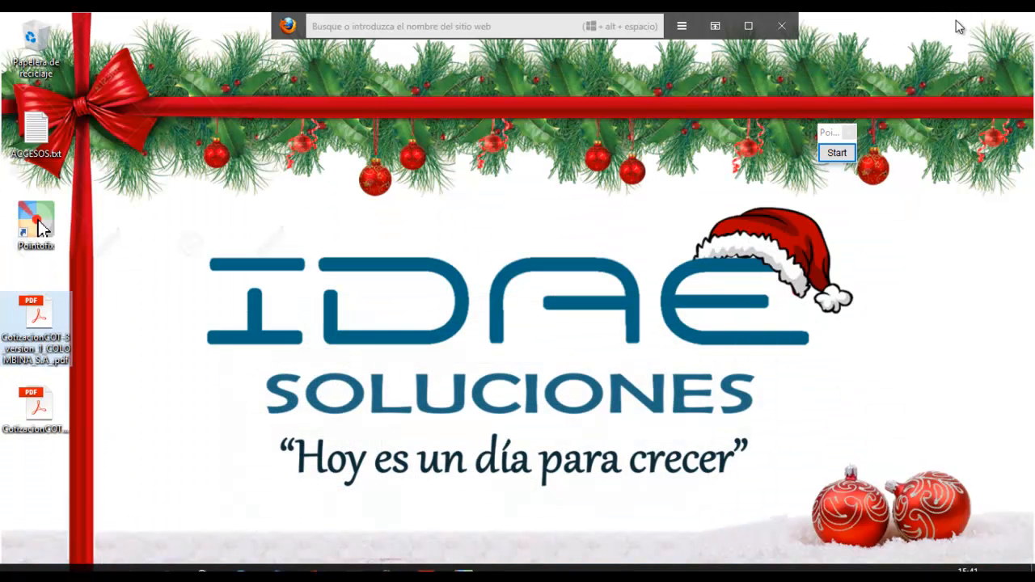
double_click(37, 404)
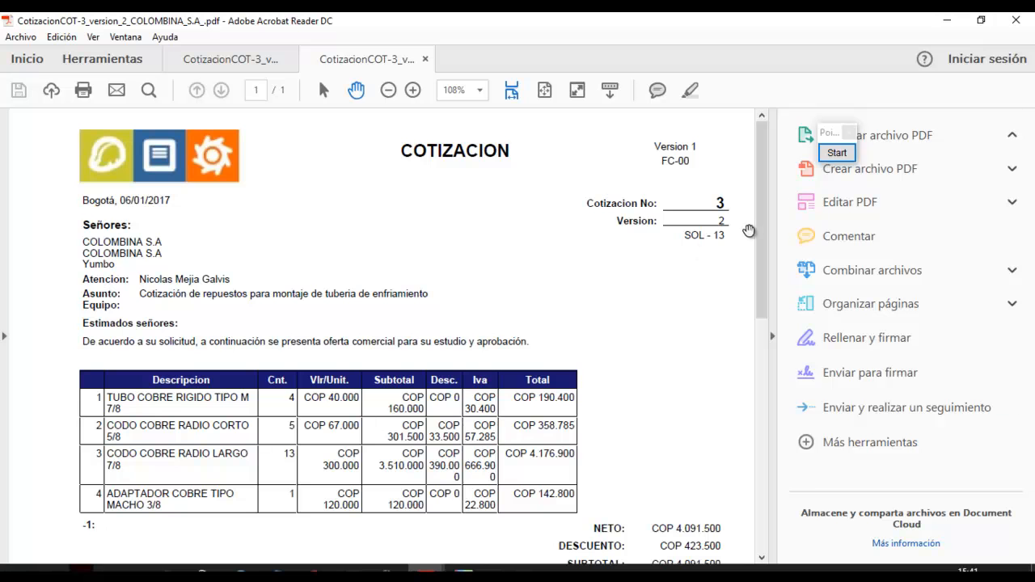
Draw green annotation rectangles around the PDF's quotation number and version block and its SOL - 13 reference, then clear them
click(836, 152)
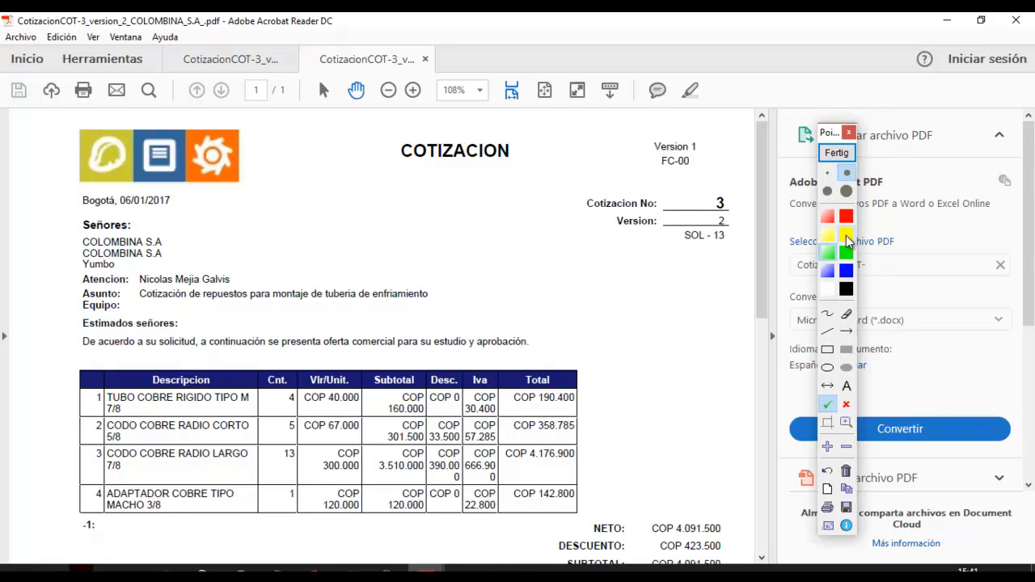
click(827, 350)
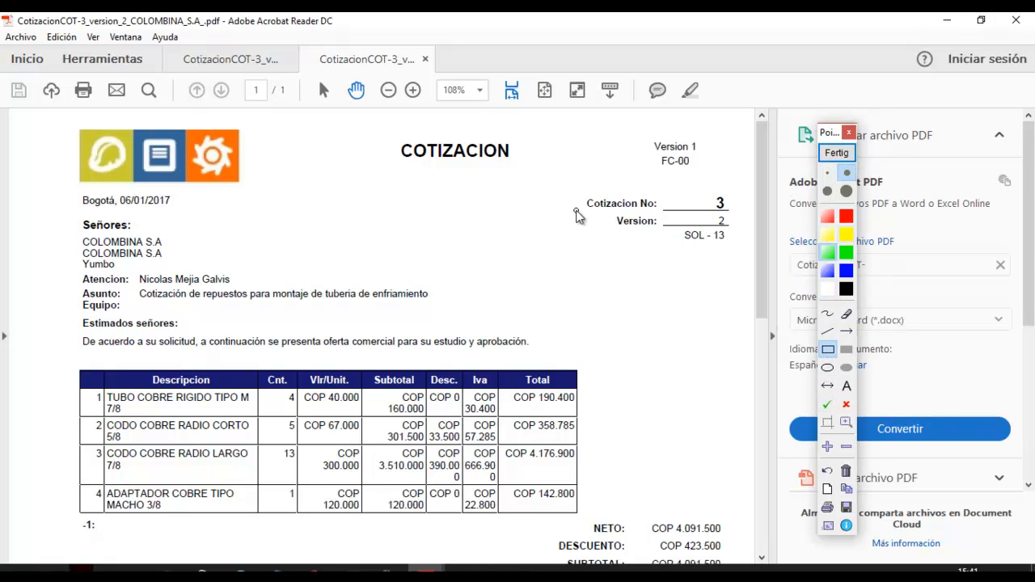
drag(574, 171, 739, 249)
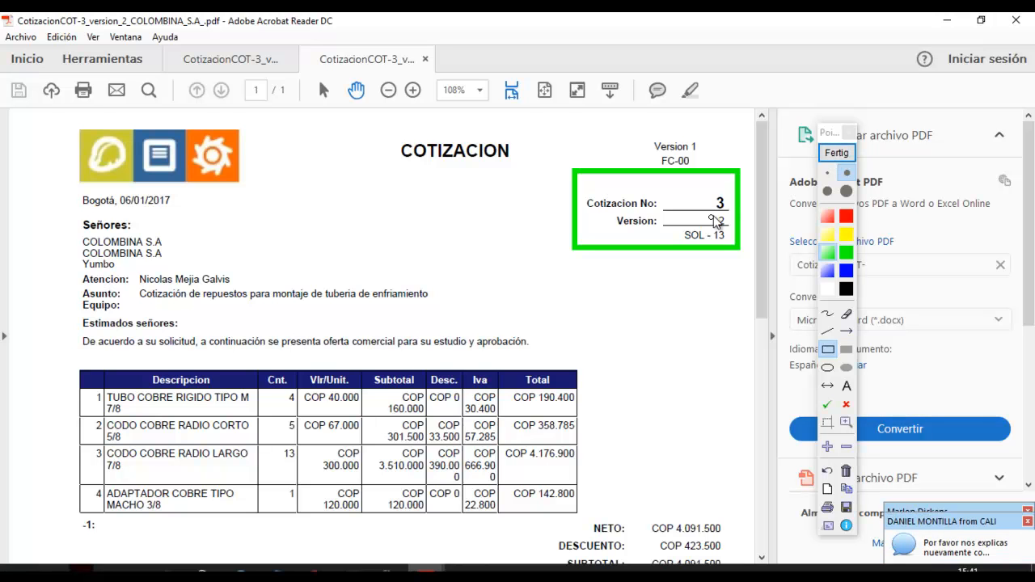
drag(677, 225, 735, 245)
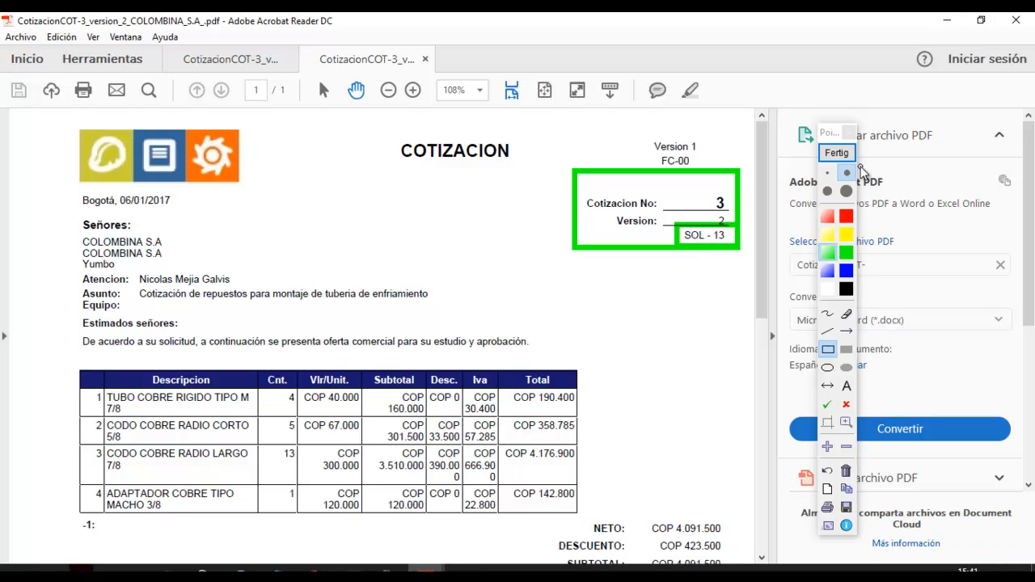
click(837, 152)
Read the attendees' questions in the AnyMeeting chat, minimize its window and switch back to SAMM Web in the browser
click(353, 570)
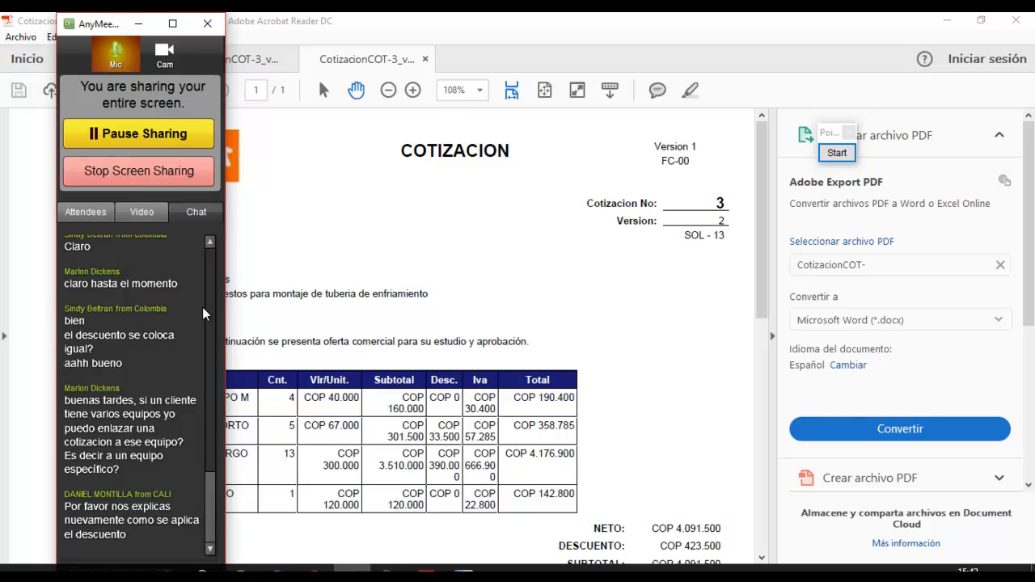
click(139, 24)
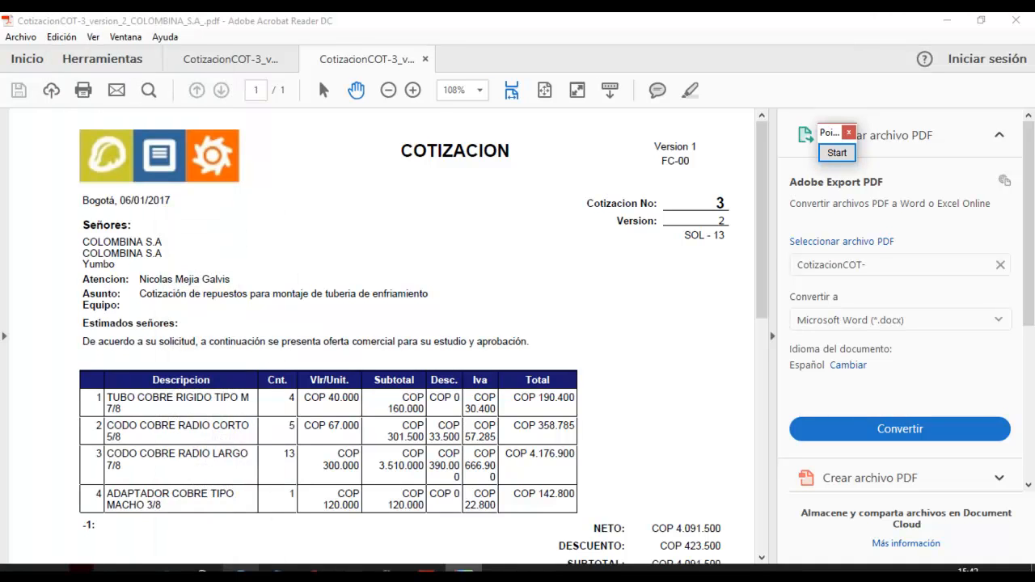
click(240, 571)
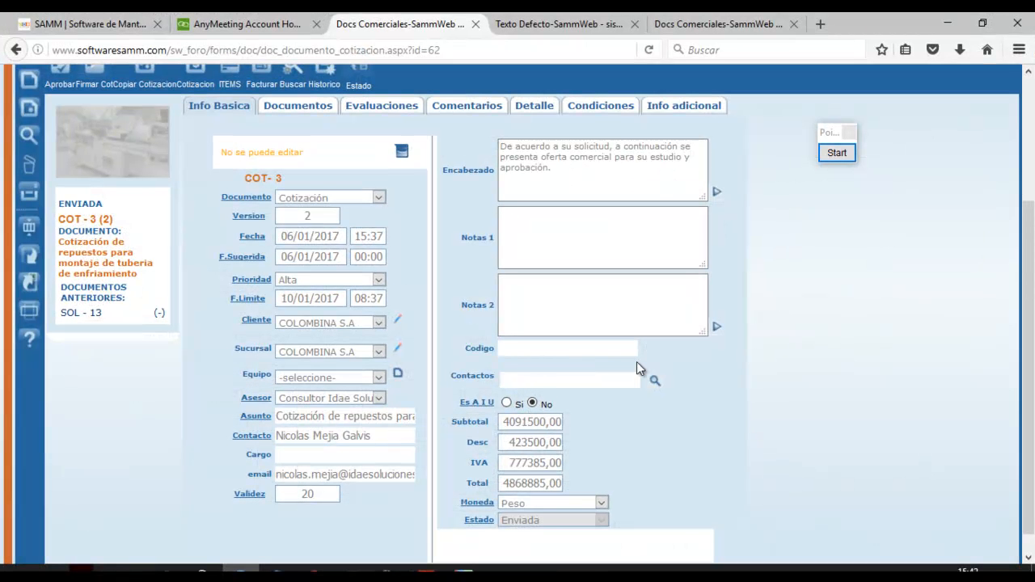
Draw green annotation ellipses around the No se puede editar notice and the Equipo field, then clear them
click(837, 157)
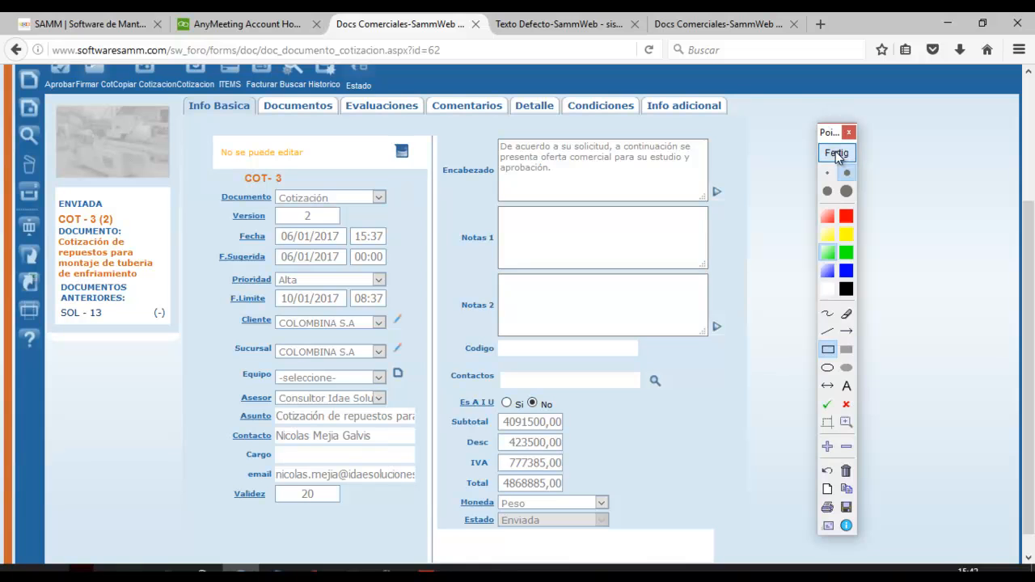
click(827, 367)
drag(194, 115, 344, 192)
drag(206, 356, 420, 407)
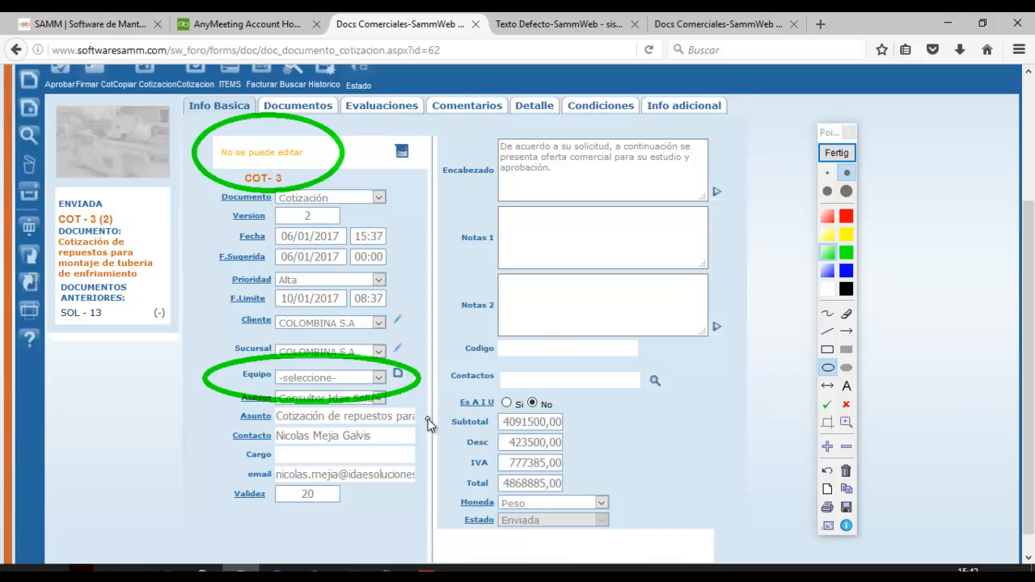
click(836, 153)
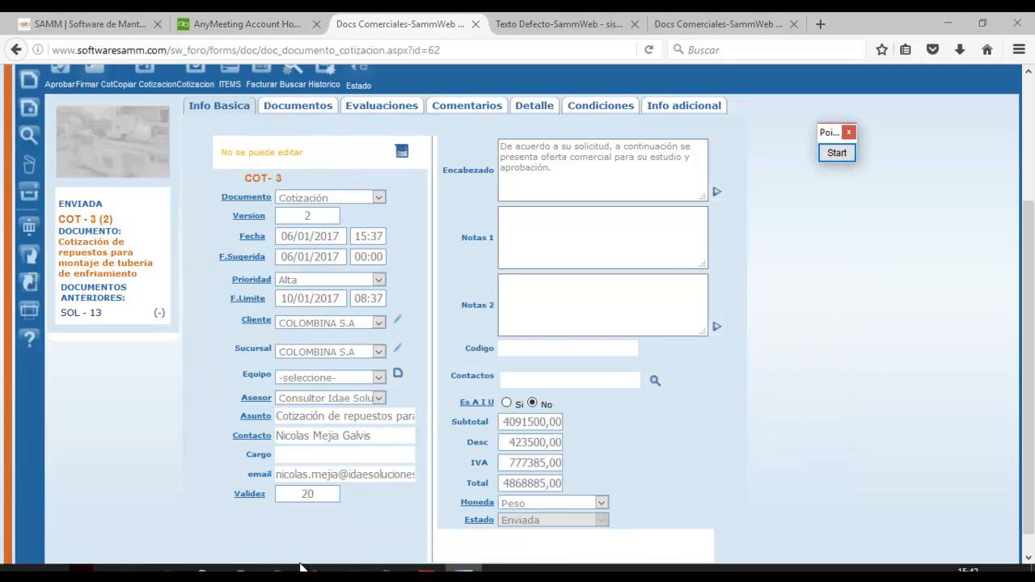
Check the AnyMeeting chat again and minimize its window
click(353, 570)
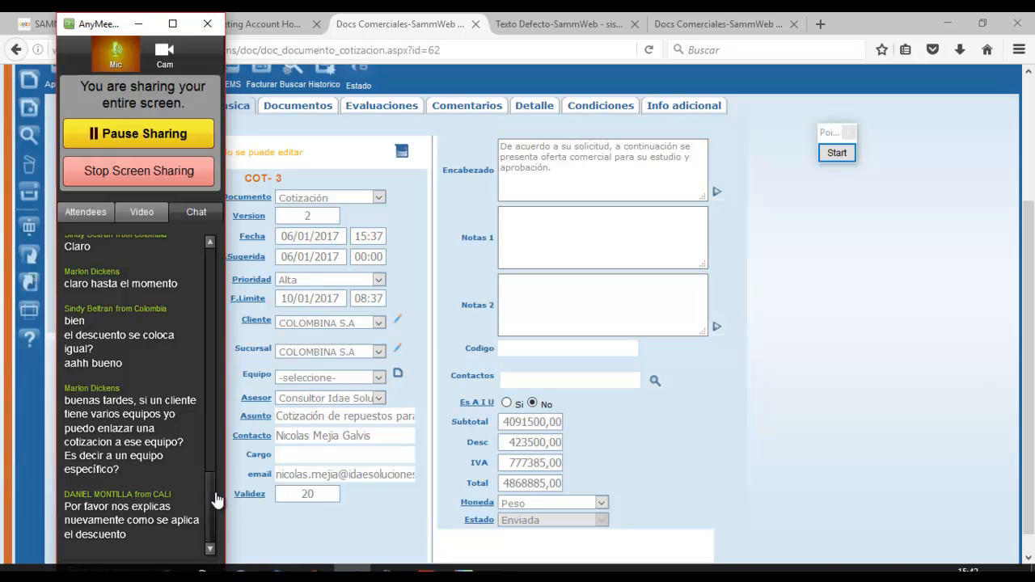
click(141, 24)
Open the list of commercial quotations and select COT-3 version 2
drag(1027, 245, 1027, 116)
mouse_move(537, 129)
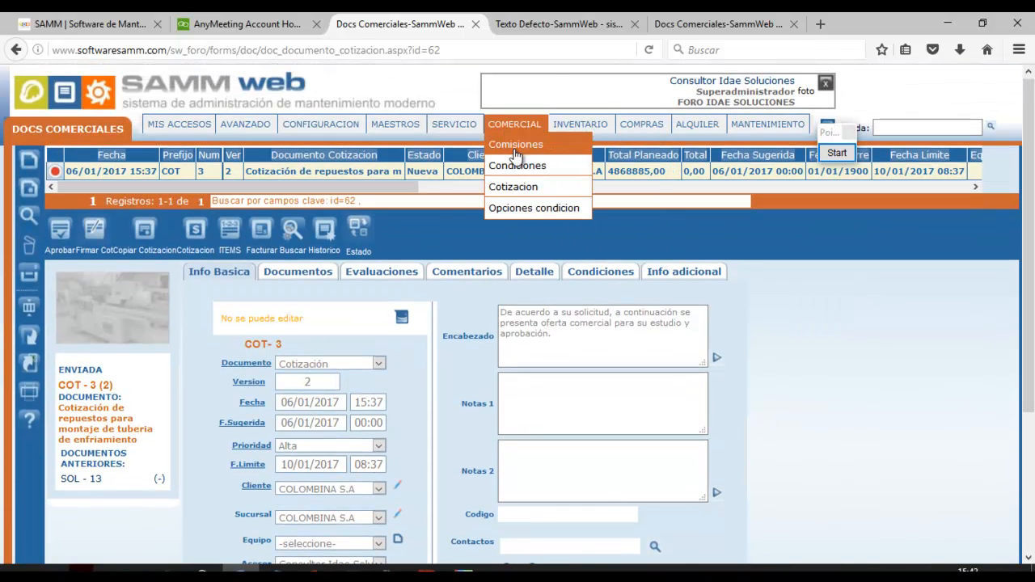
click(513, 186)
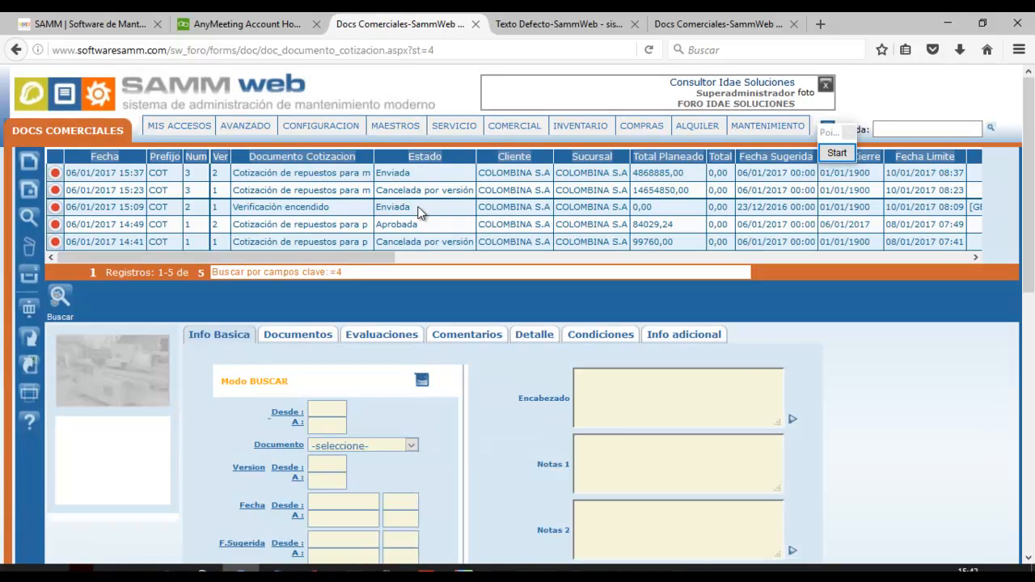
click(399, 172)
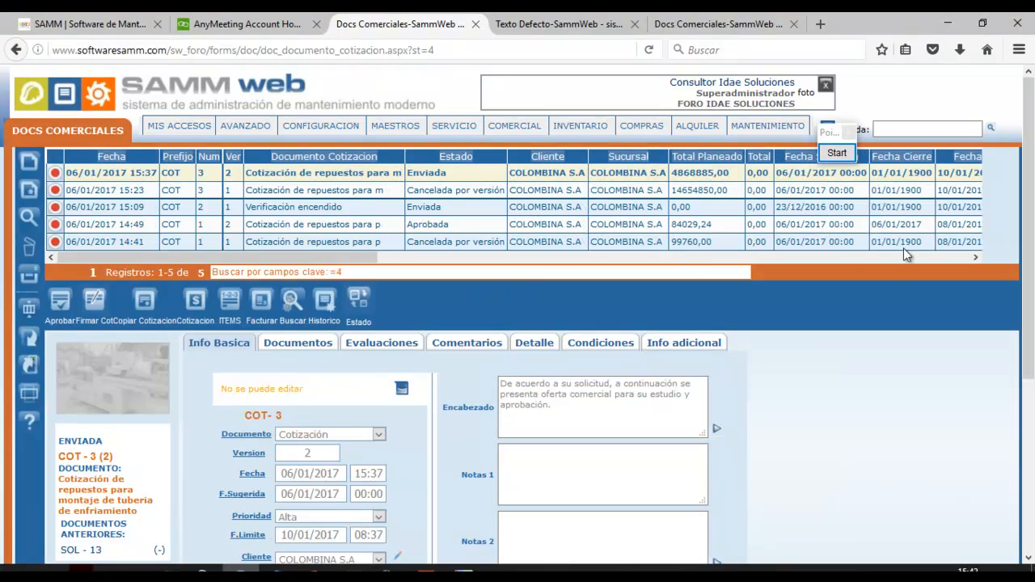
Start version 3 of quotation COT-3 from version 2 and view the new form's basic information
scroll(647, 275, down, 3)
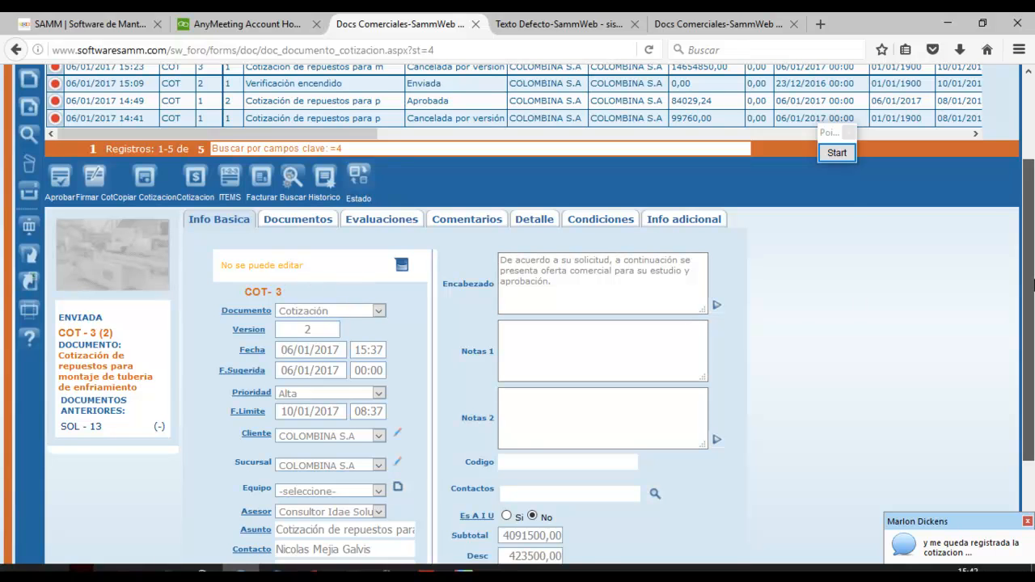
scroll(853, 300, down, 3)
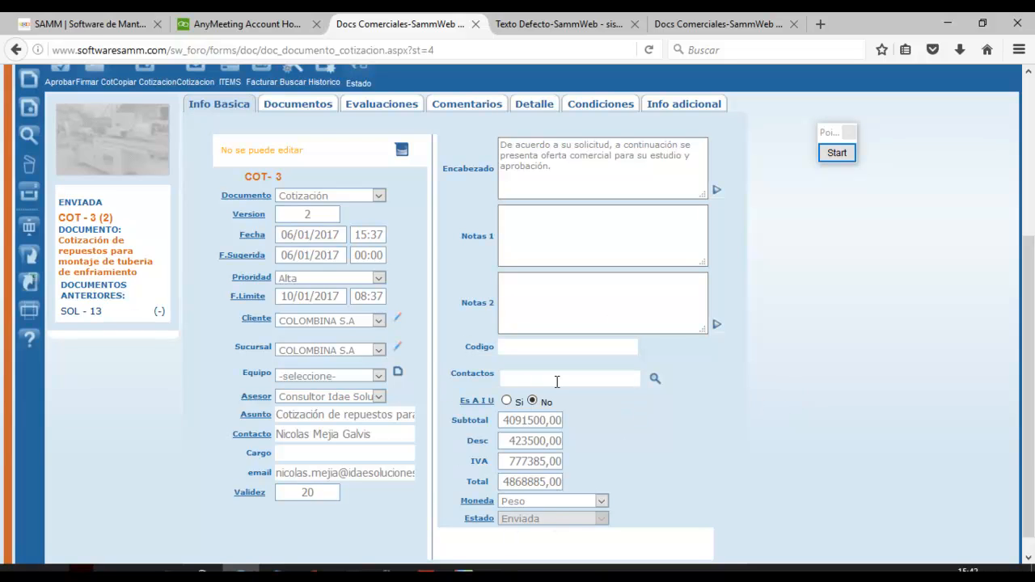
drag(1027, 365, 1028, 315)
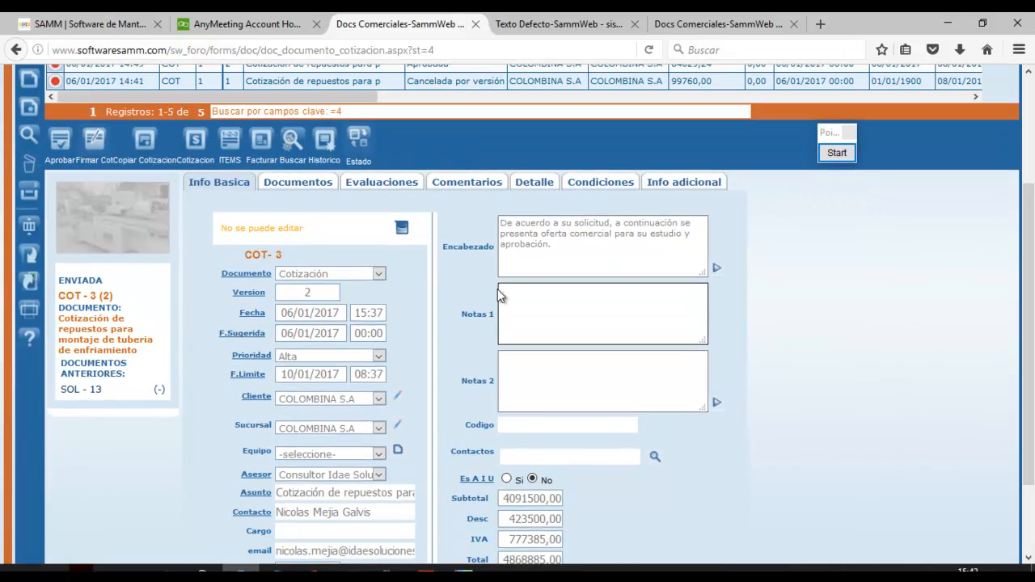
click(195, 142)
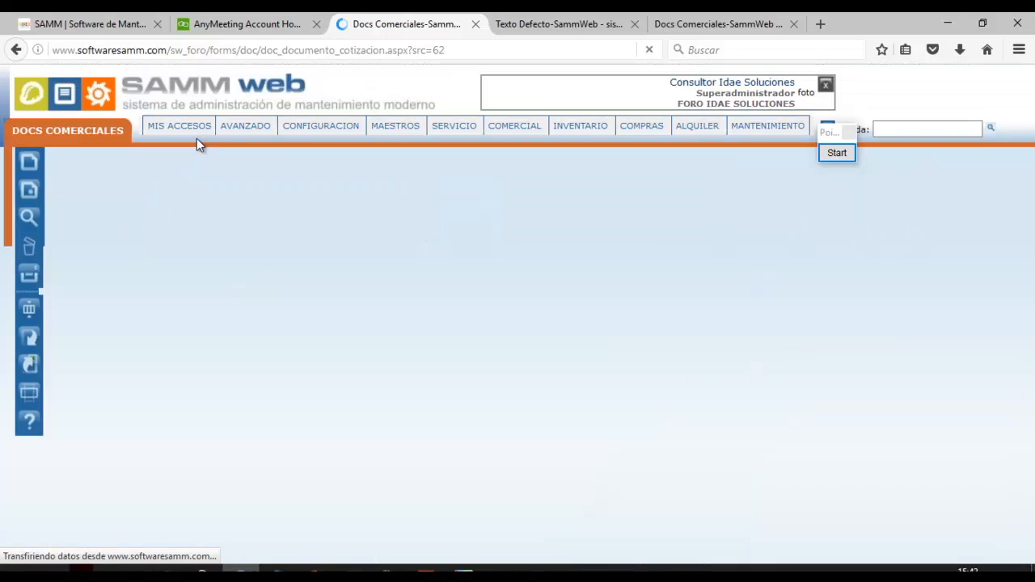
scroll(538, 323, down, 5)
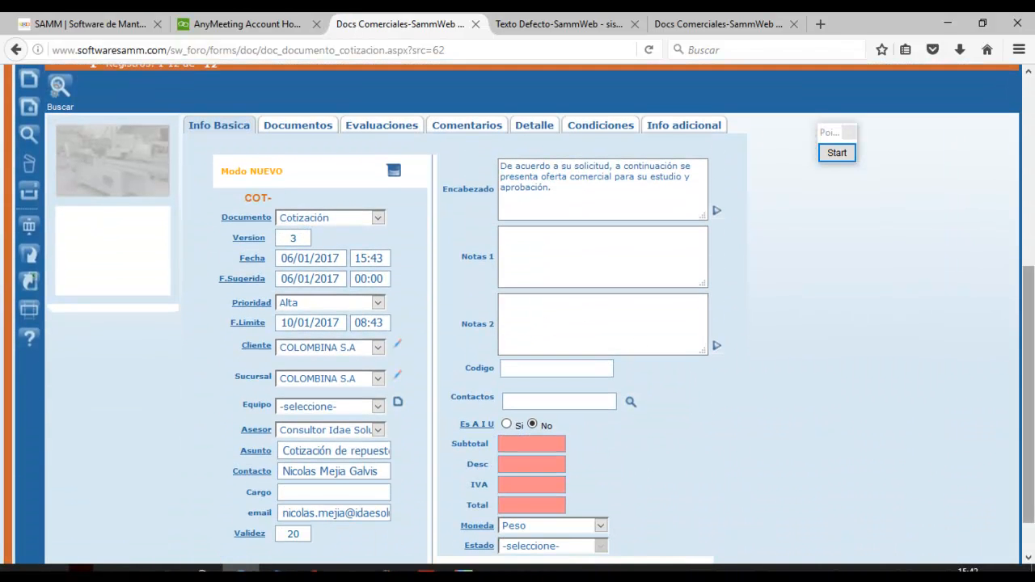
Choose the MINI SPLIT DE 24,000 BTU as the equipment for quotation version 3 and save the record
drag(1028, 374, 1028, 409)
click(378, 357)
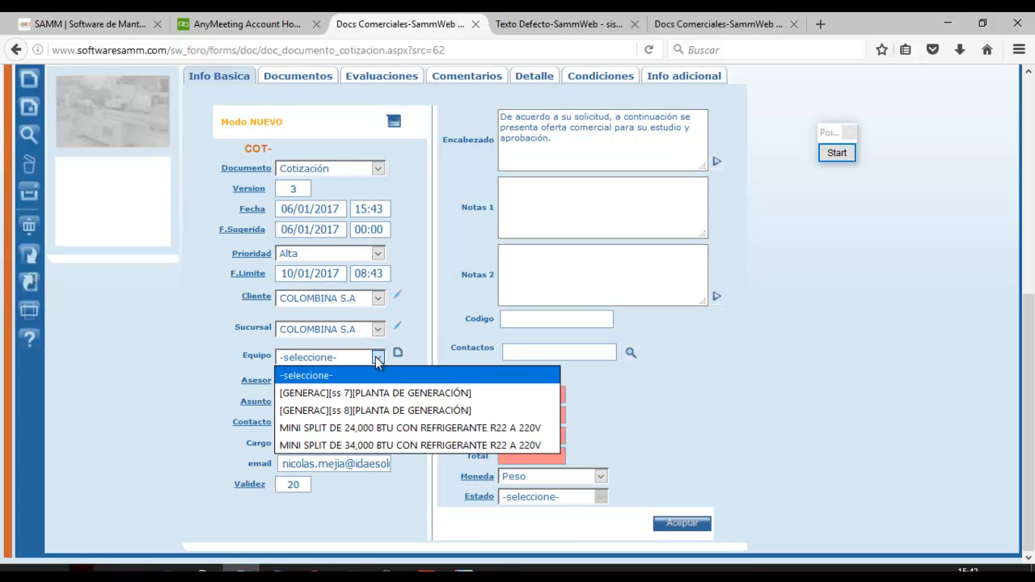
click(386, 424)
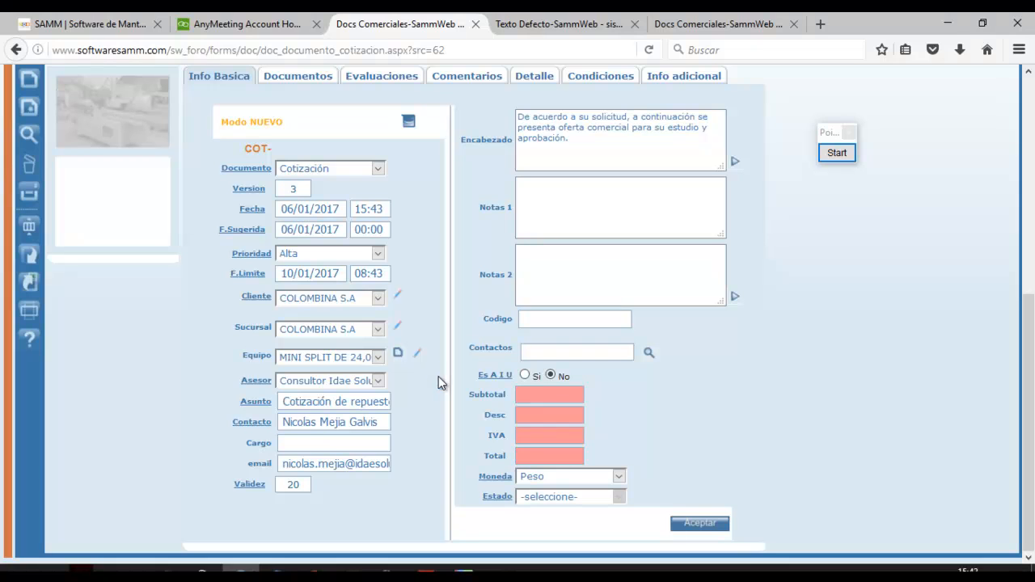
click(700, 524)
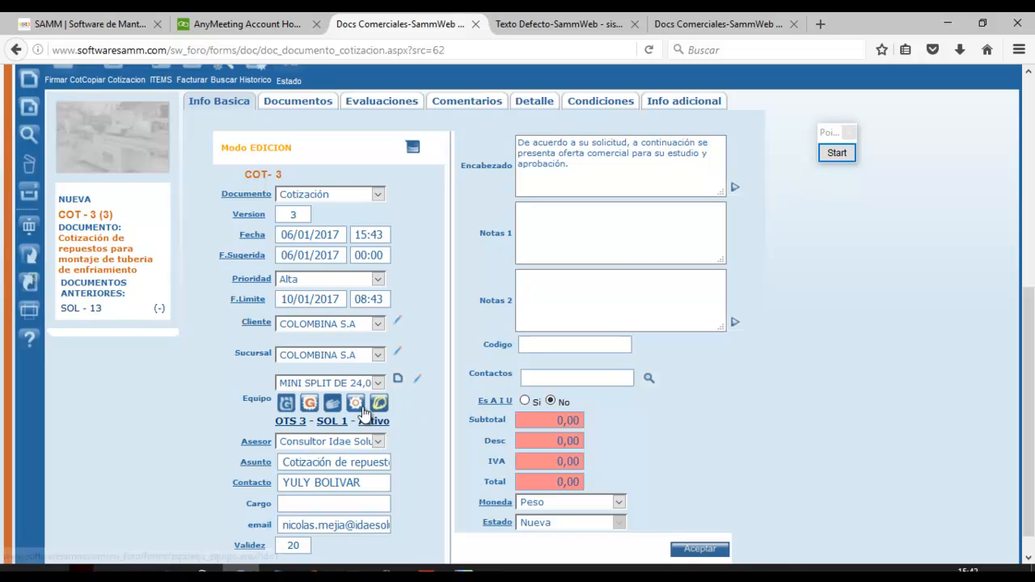
Find quotation number 3 with Copiar Cotizacion and copy all four version 2 items with their values into version 3
scroll(1029, 301, up, 2)
drag(1029, 301, 1029, 302)
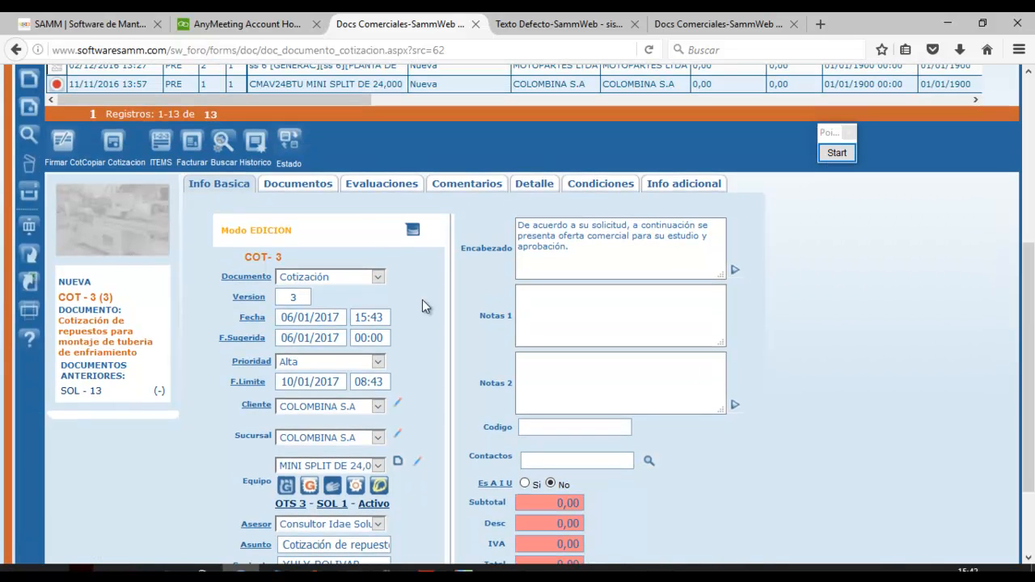
click(112, 140)
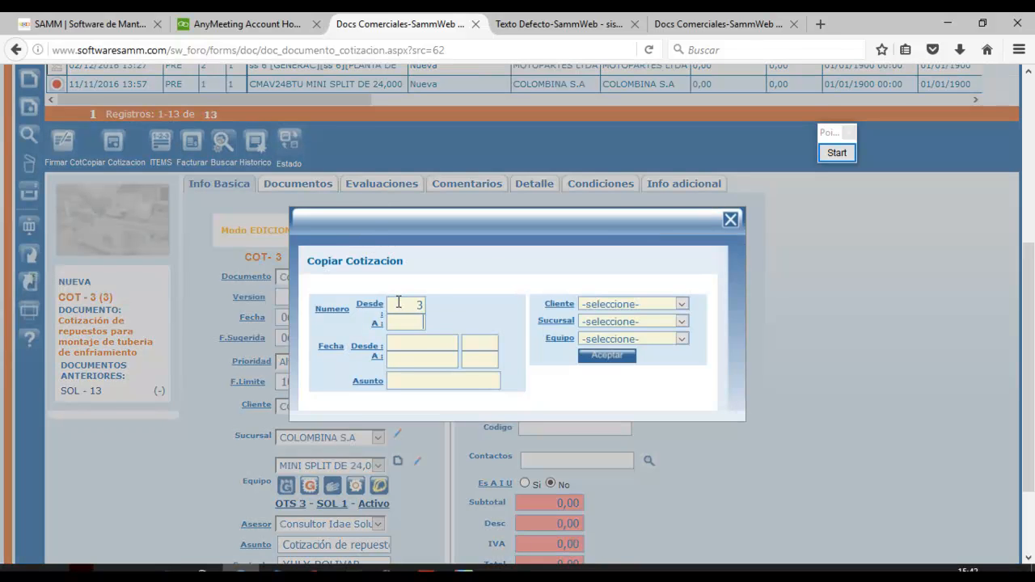
text(3)
click(608, 355)
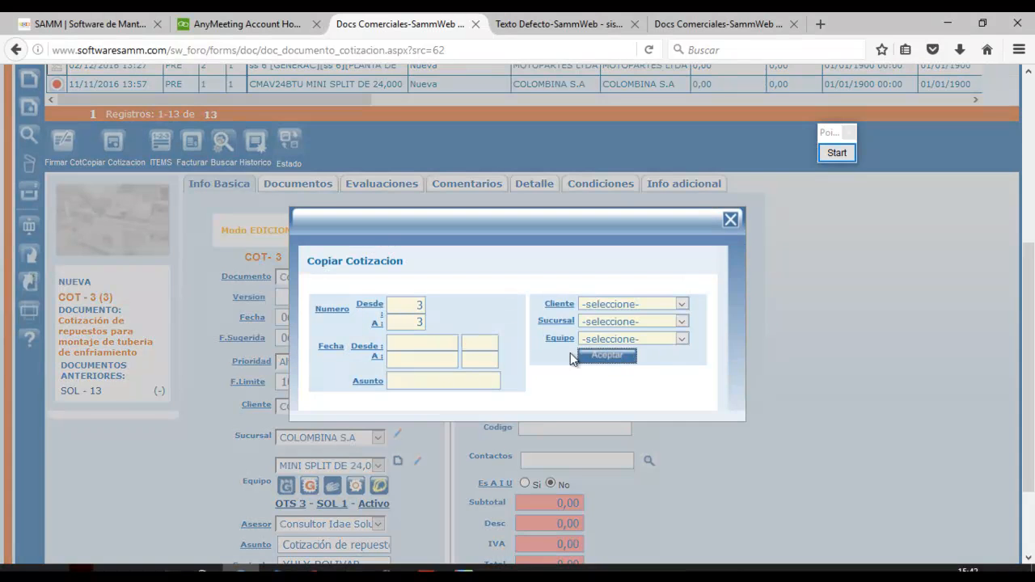
click(402, 395)
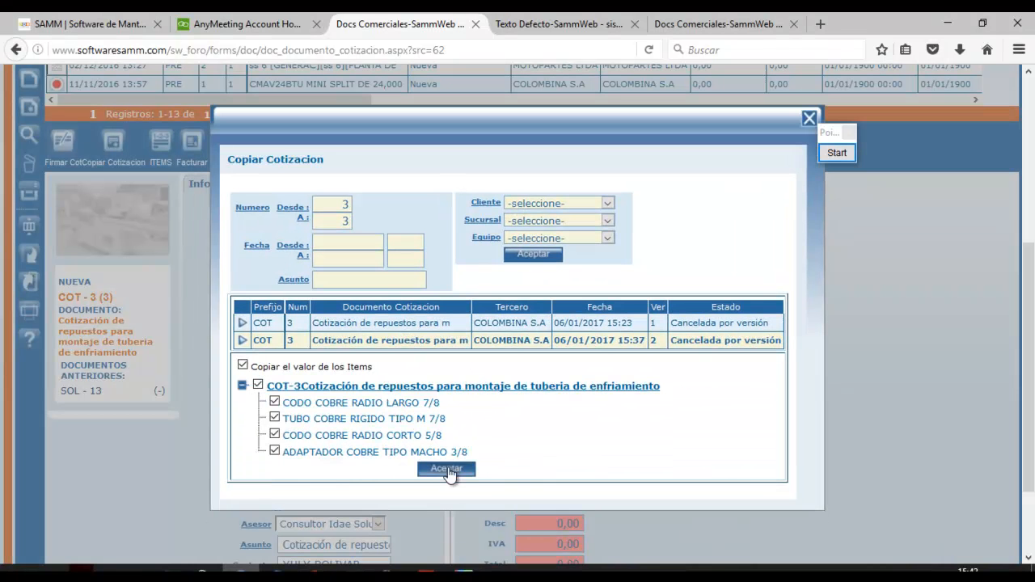
click(447, 469)
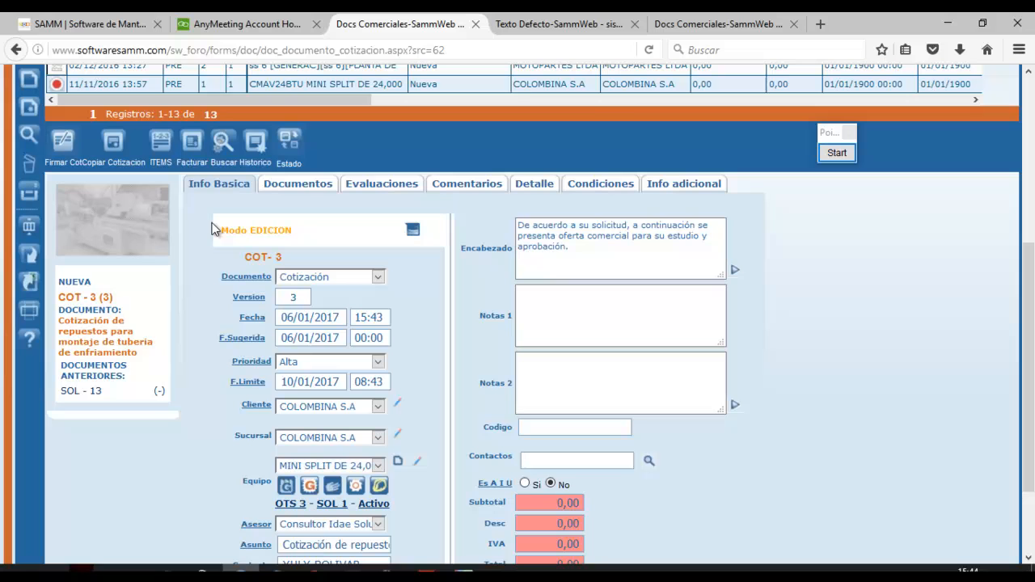
Open version 3's item list, frame the % Dto column with a green annotation rectangle, and clear the annotation
click(160, 141)
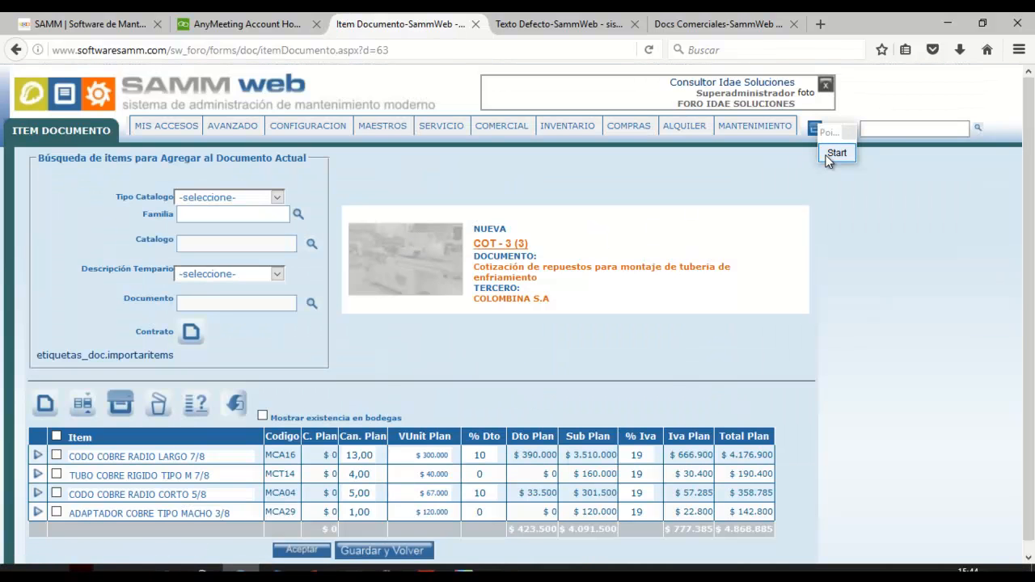
click(828, 160)
scroll(890, 170, down, 1)
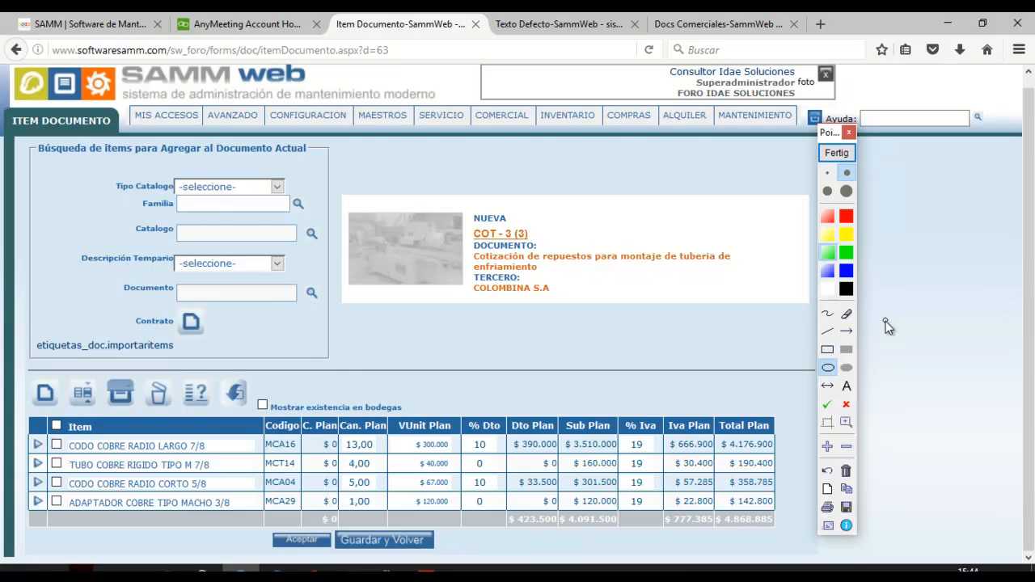
click(827, 349)
drag(427, 385, 526, 535)
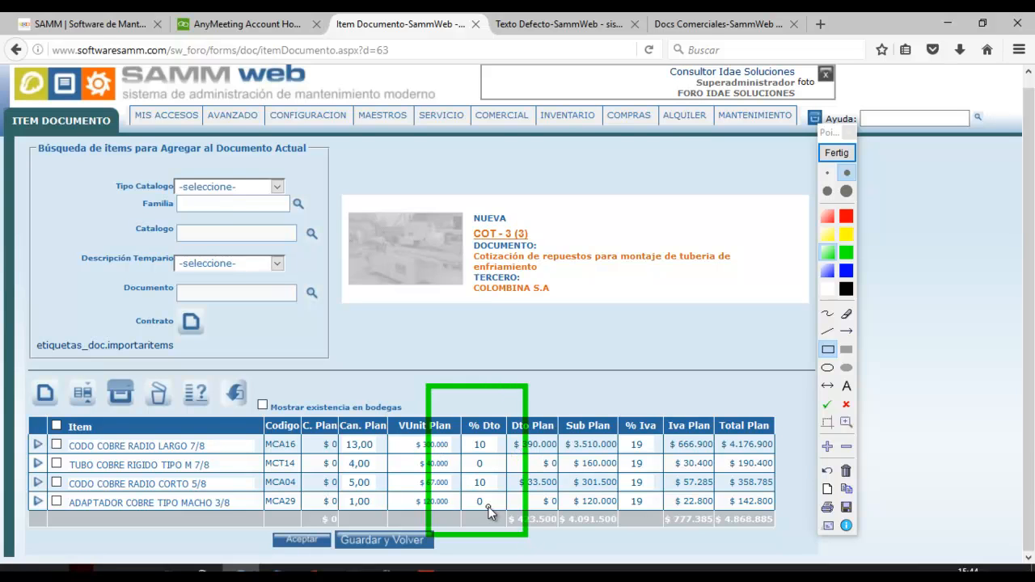
click(837, 153)
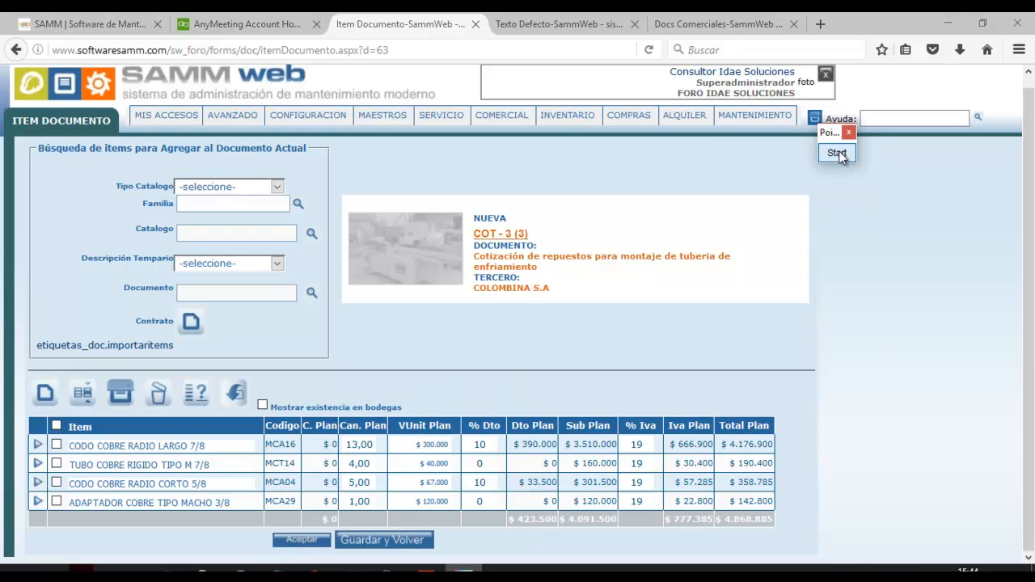
Set a 5% discount on TUBO COBRE RIGIDO TIPO M 7/8 and ADAPTADOR COBRE TIPO MACHO 3/8, then save and return to the quotation
click(489, 461)
text(5)
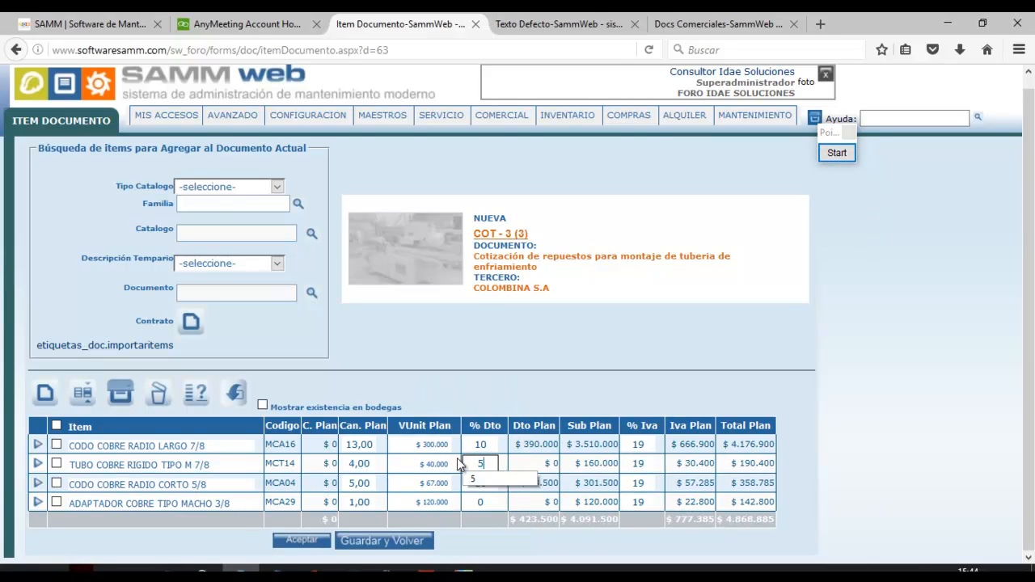
click(470, 502)
text(5)
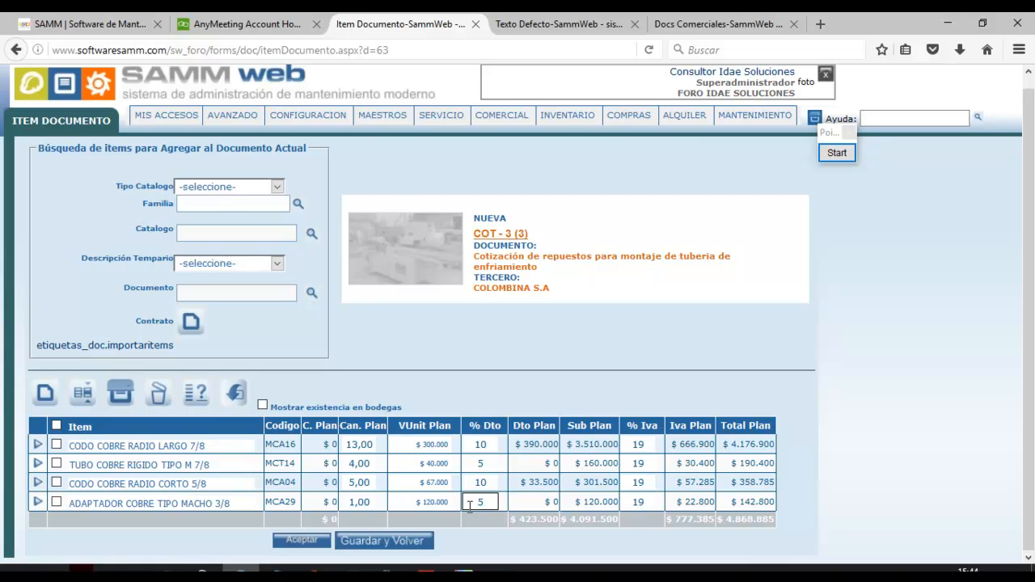
click(404, 540)
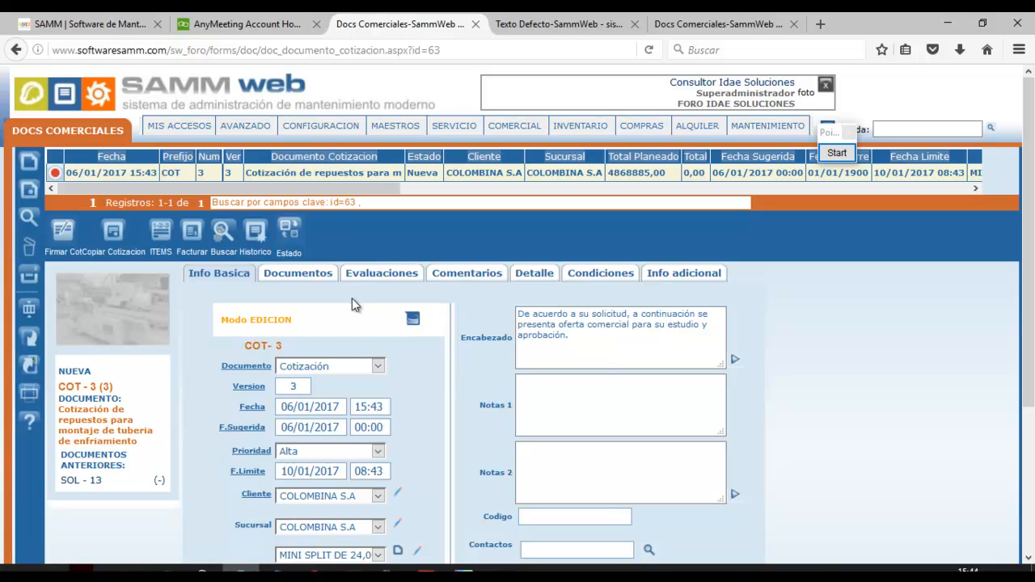
Start a state change for COT-3 version 3, choose Enviada as the target state, and expand the print formats
click(289, 232)
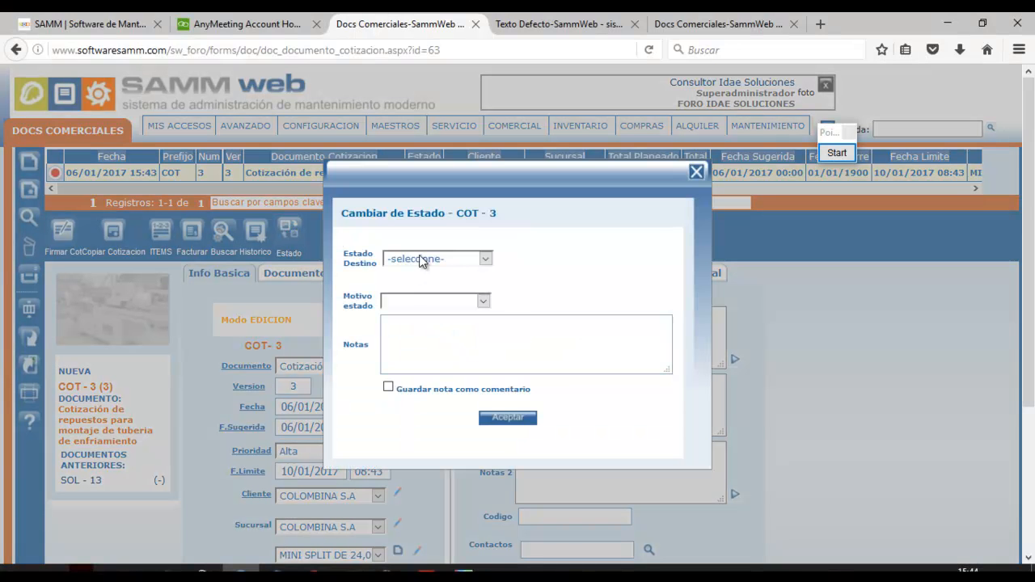
click(427, 259)
click(426, 276)
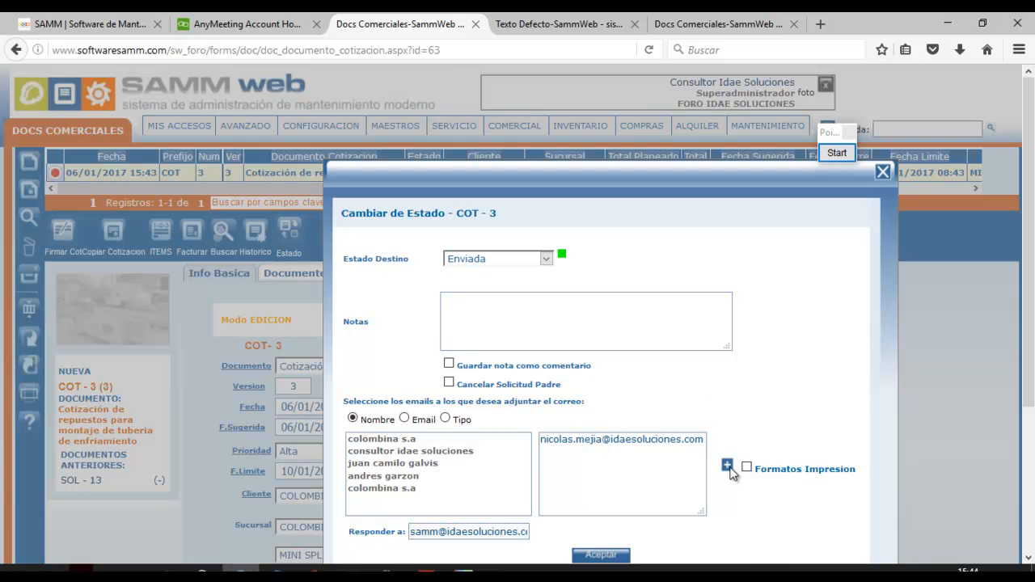
click(729, 471)
Circle the Cotizacion print format in green, clear the annotation, and confirm the change to Enviada
click(837, 153)
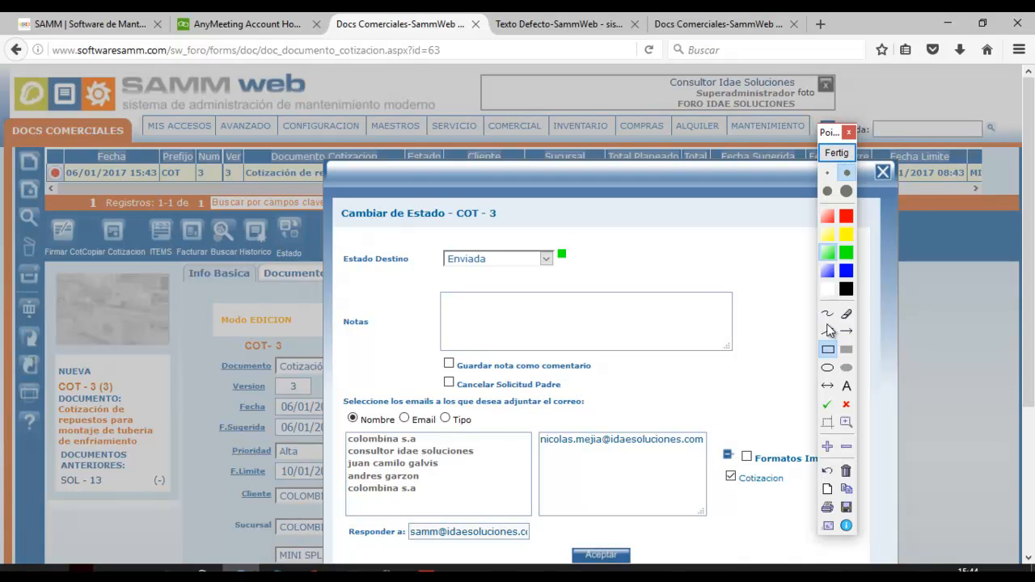
drag(690, 413, 818, 498)
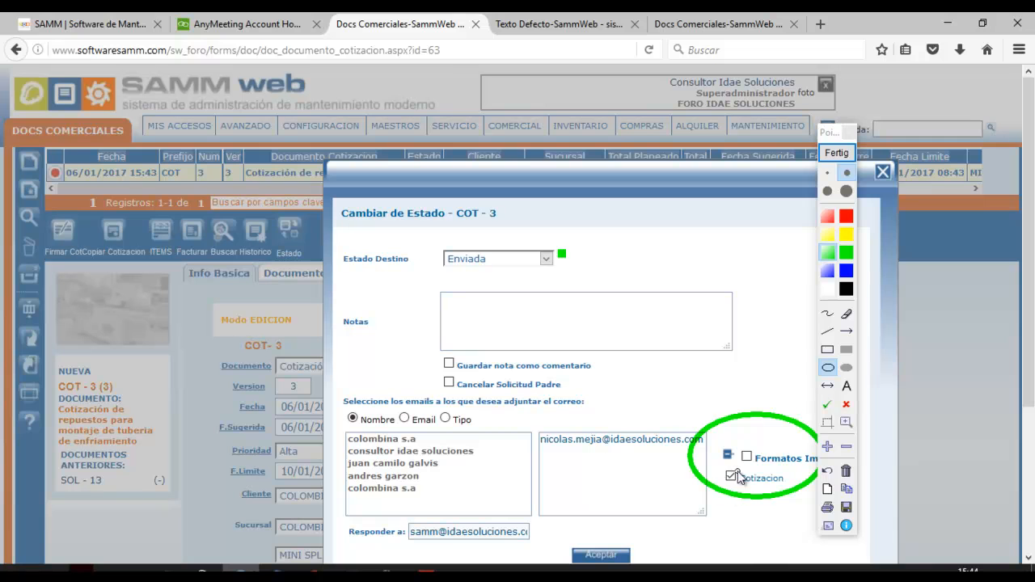
click(835, 153)
click(828, 153)
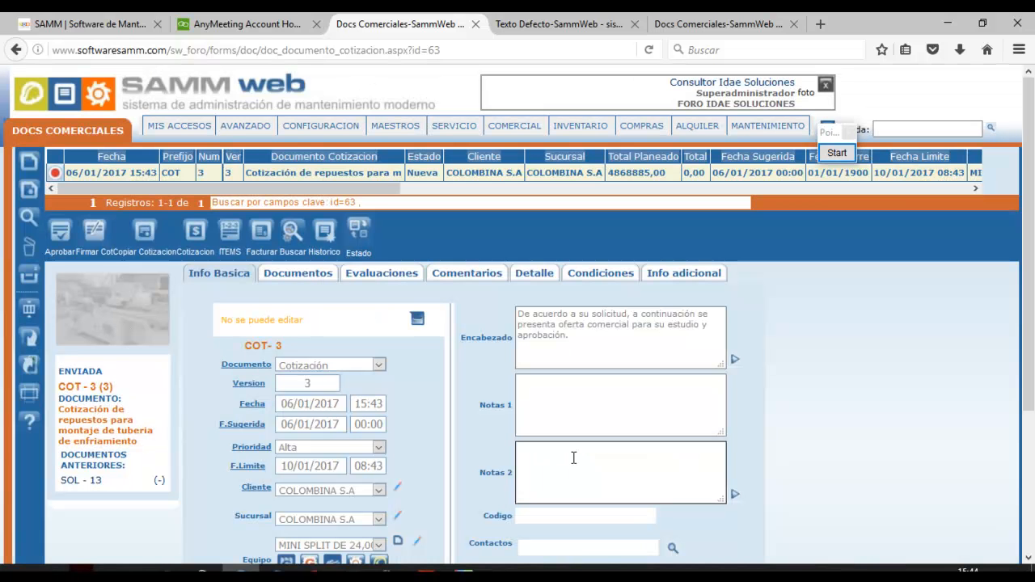
Switch to Thunderbird, close the old message, fetch new mail, and open the newest Cotización enviada message
key(alt+Tab)
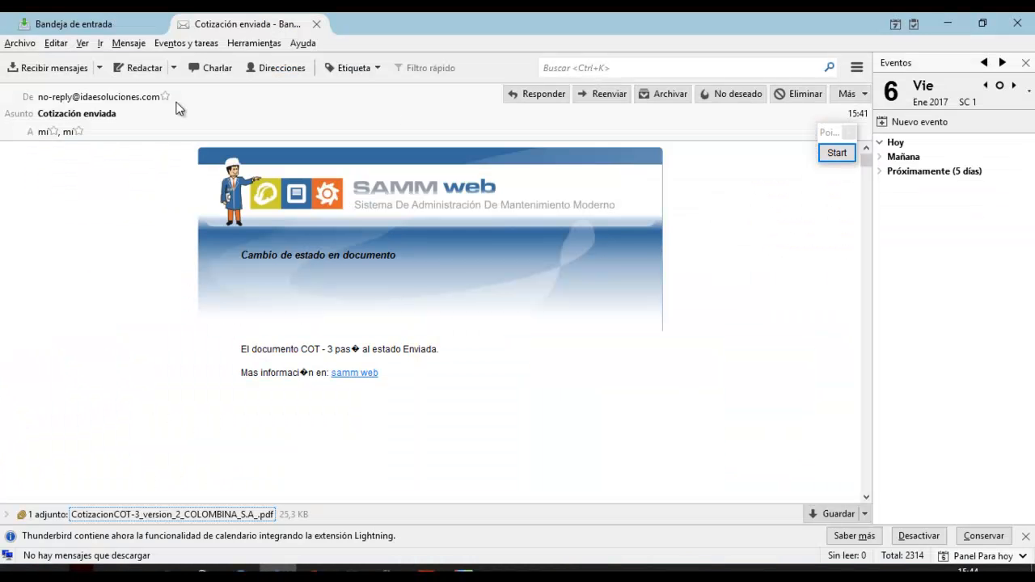
click(316, 24)
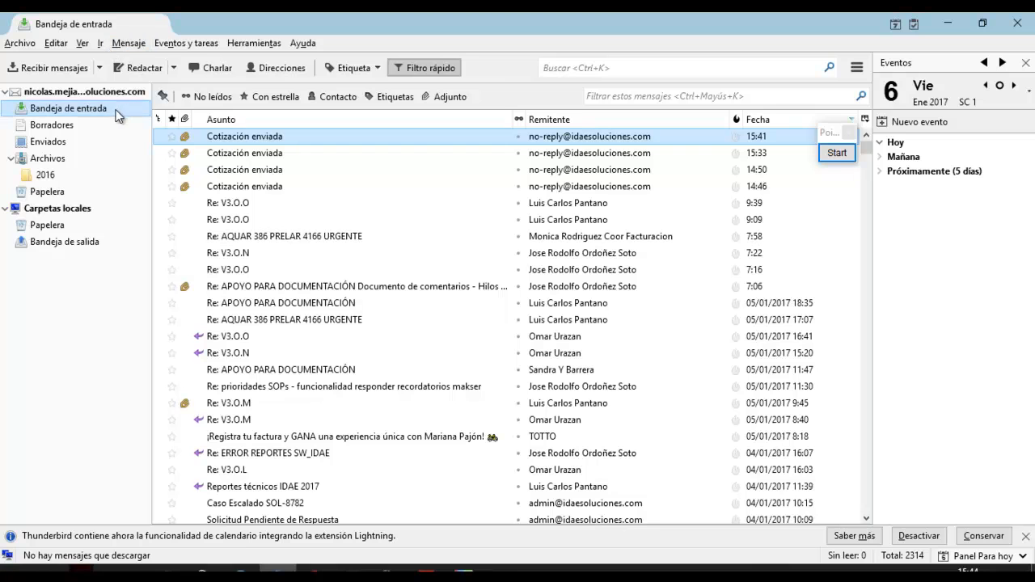
click(77, 70)
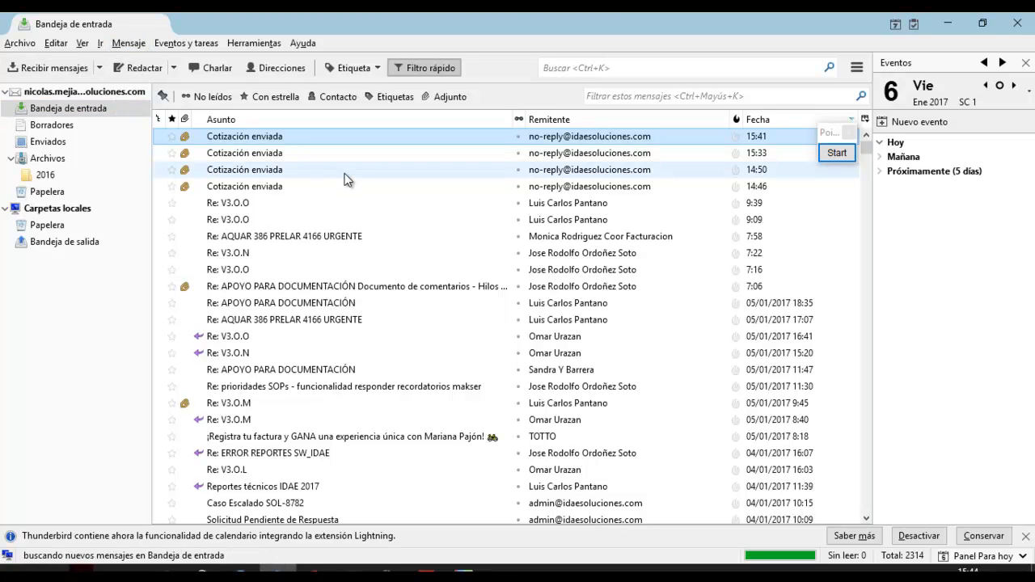
double_click(283, 142)
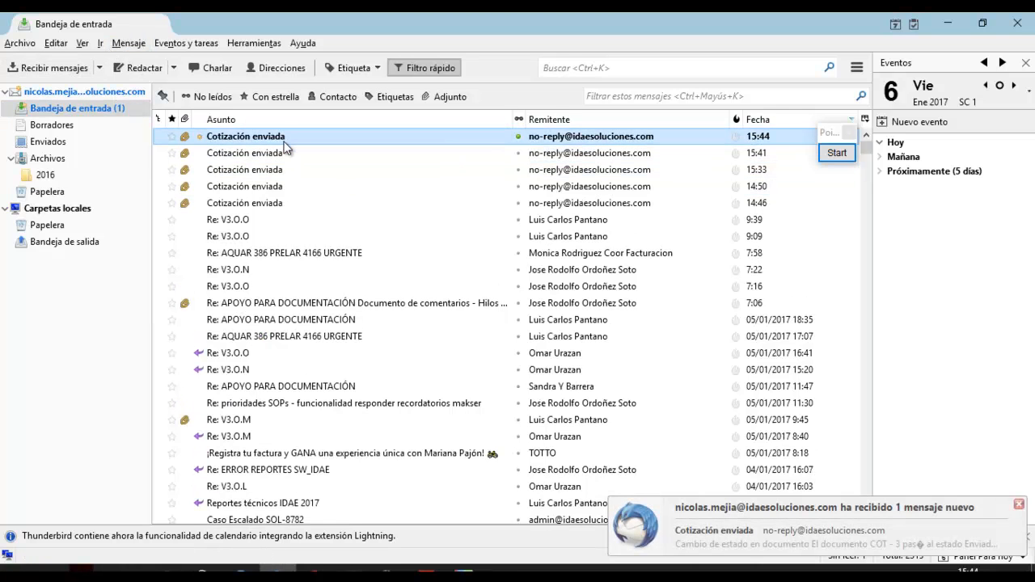
Save the version 3 quotation PDF attached to the message to the desktop
double_click(214, 515)
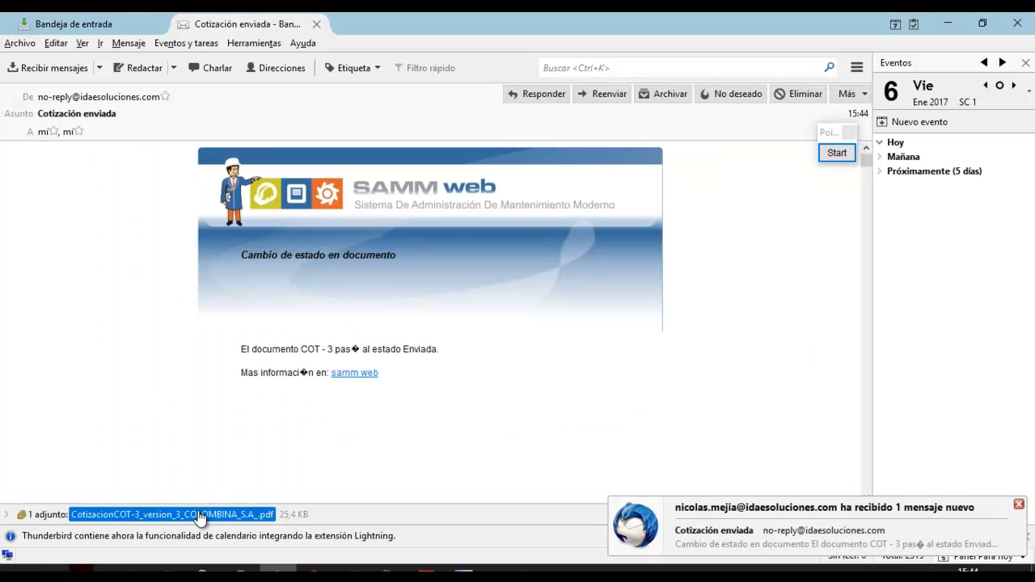
click(576, 374)
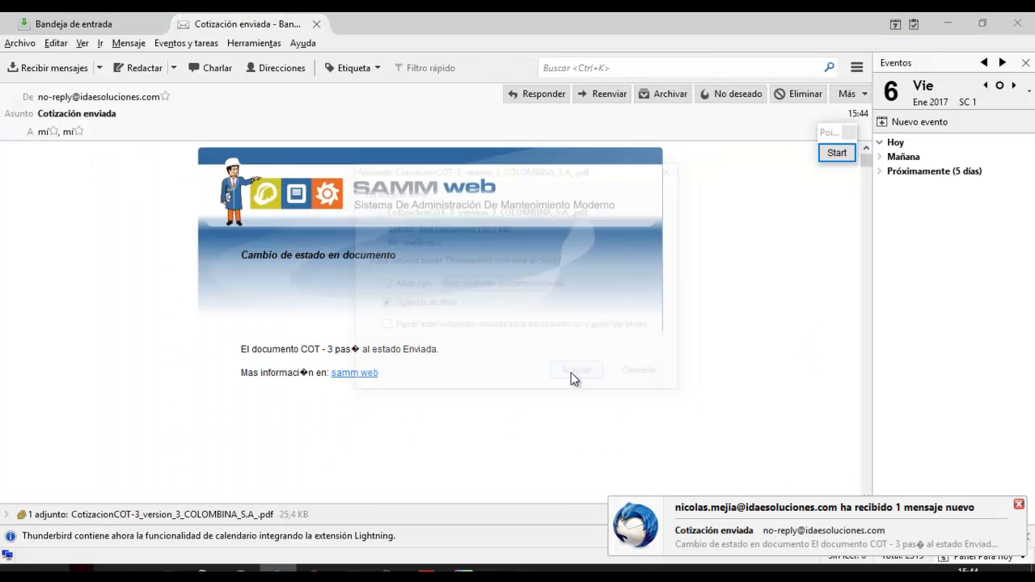
click(389, 368)
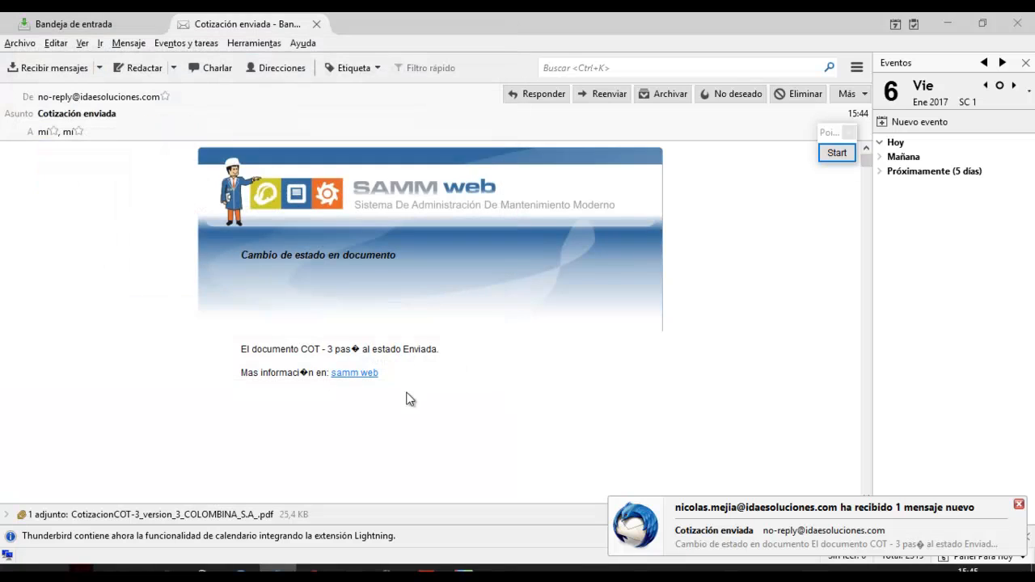
Open the saved version 3 PDF from the desktop folder, circle its quotation number and version in green, and clear the annotation
click(130, 569)
click(77, 162)
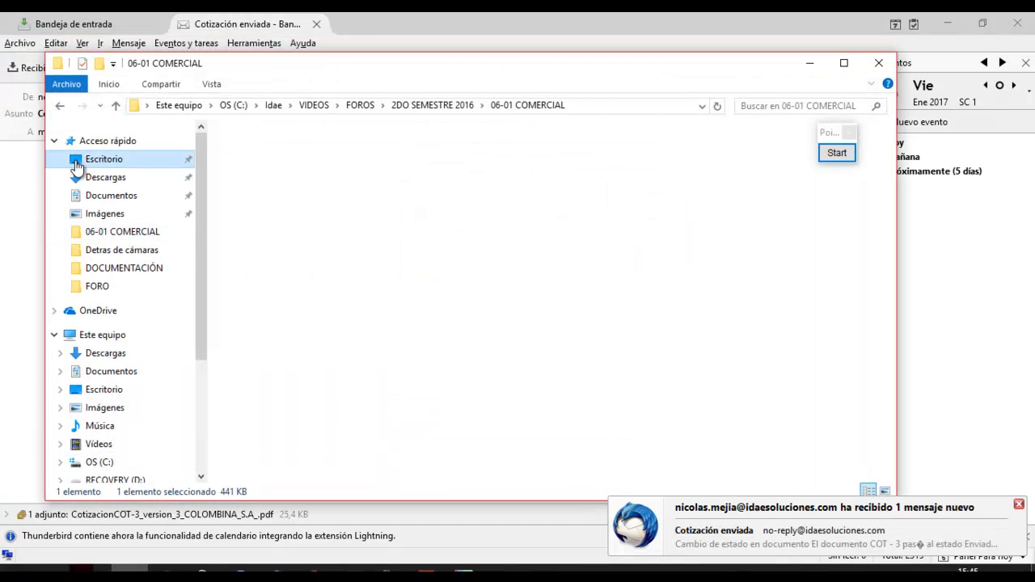
click(292, 199)
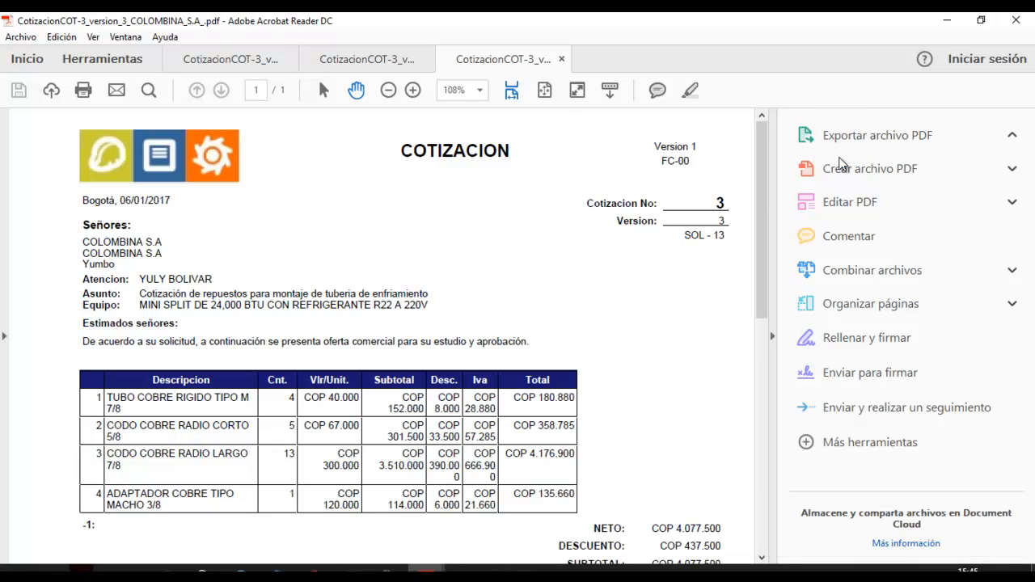
click(835, 153)
drag(570, 170, 757, 272)
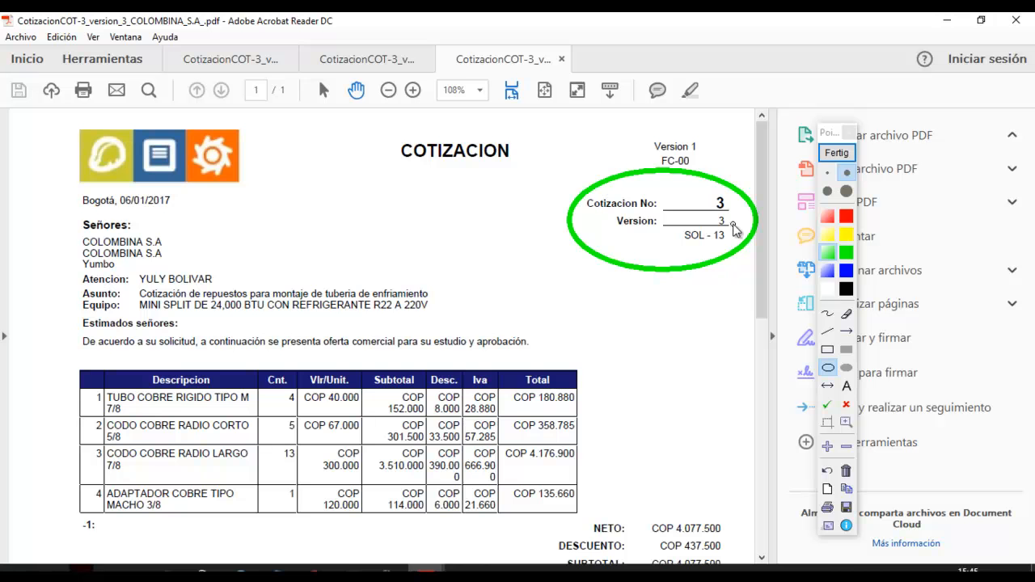
click(836, 153)
Minimize the PDF, folder and mail windows, return to SAMM Web, and open the list of commercial quotations
click(948, 20)
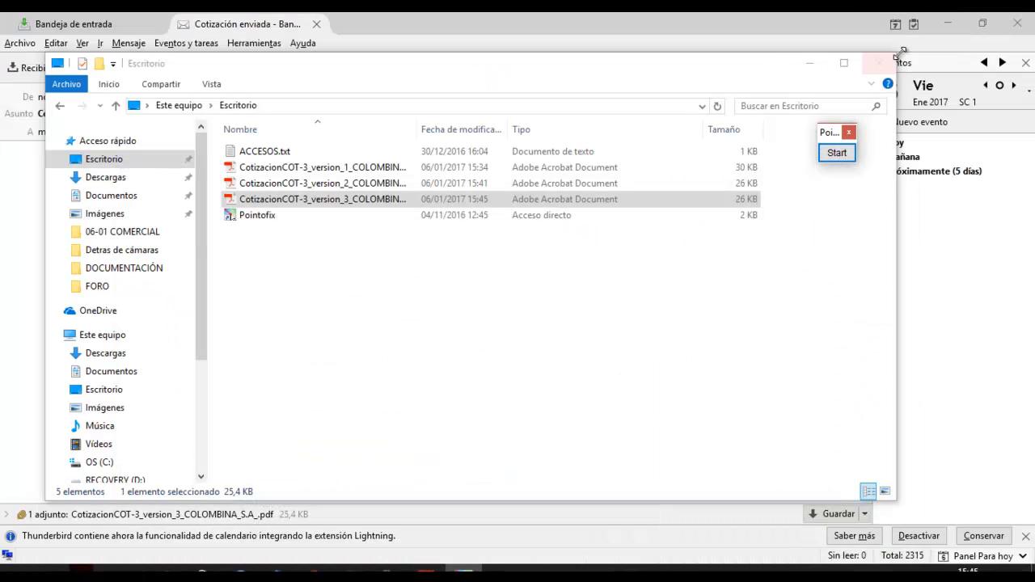
click(809, 63)
click(948, 23)
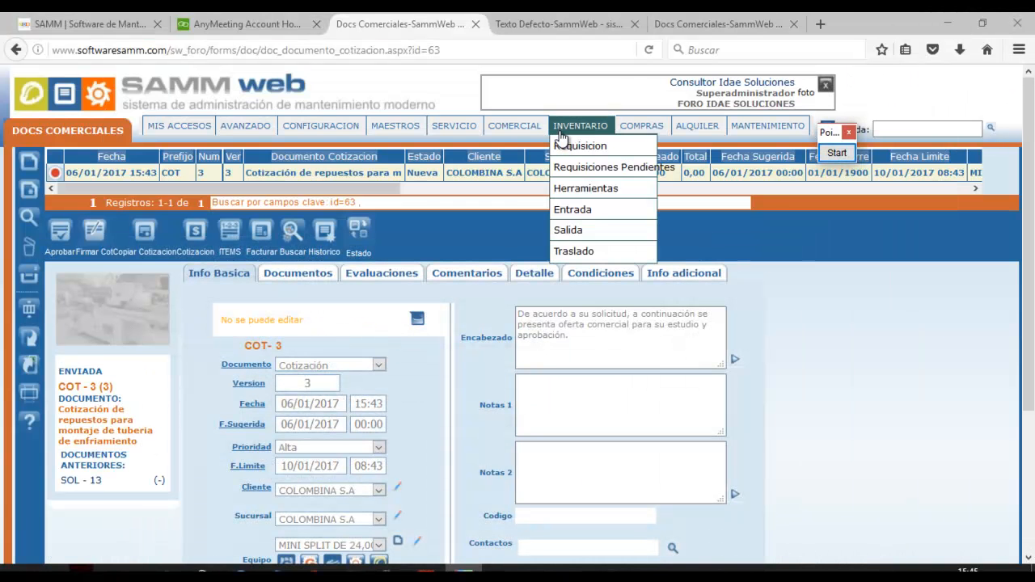
mouse_move(505, 129)
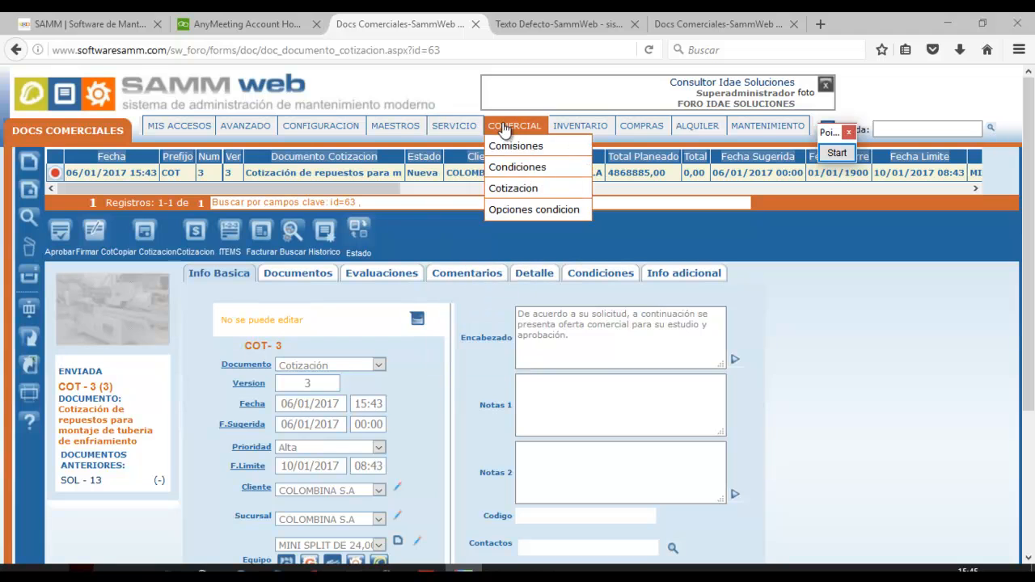
click(513, 187)
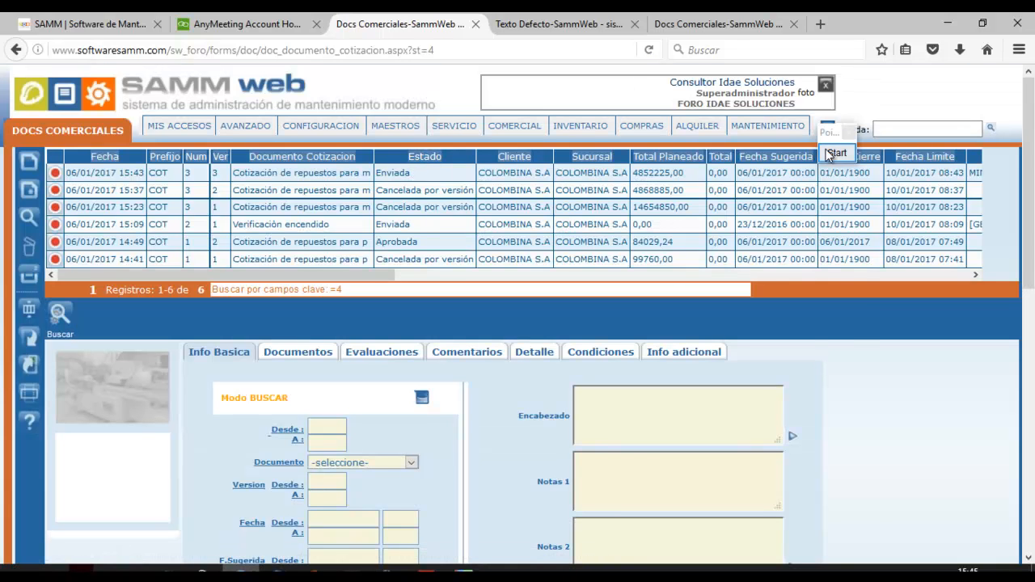
Box the three COT-3 versions in the quotation list in red, box the newest version number, and clear the annotations
click(833, 154)
click(827, 350)
click(830, 218)
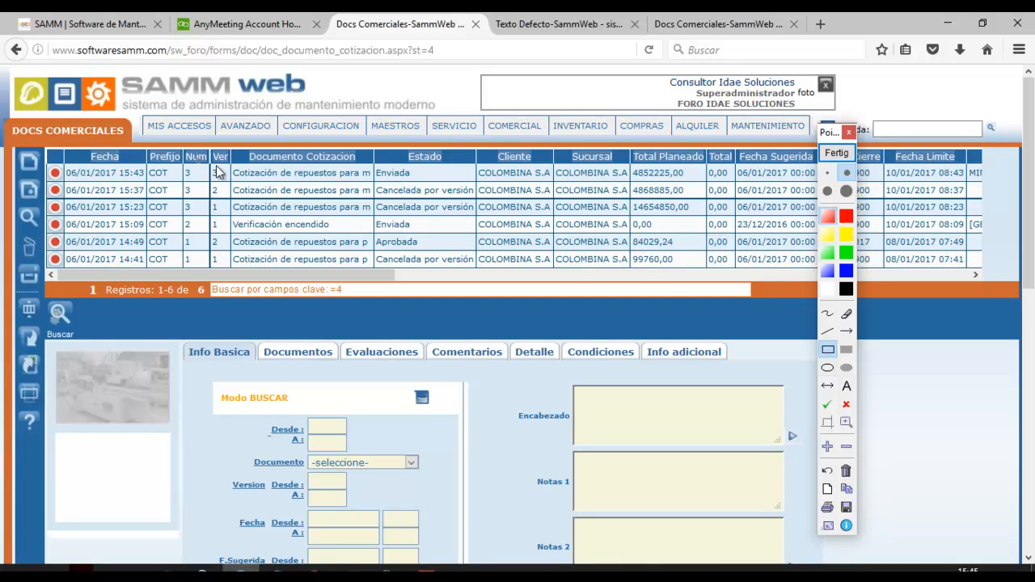
drag(118, 130, 485, 224)
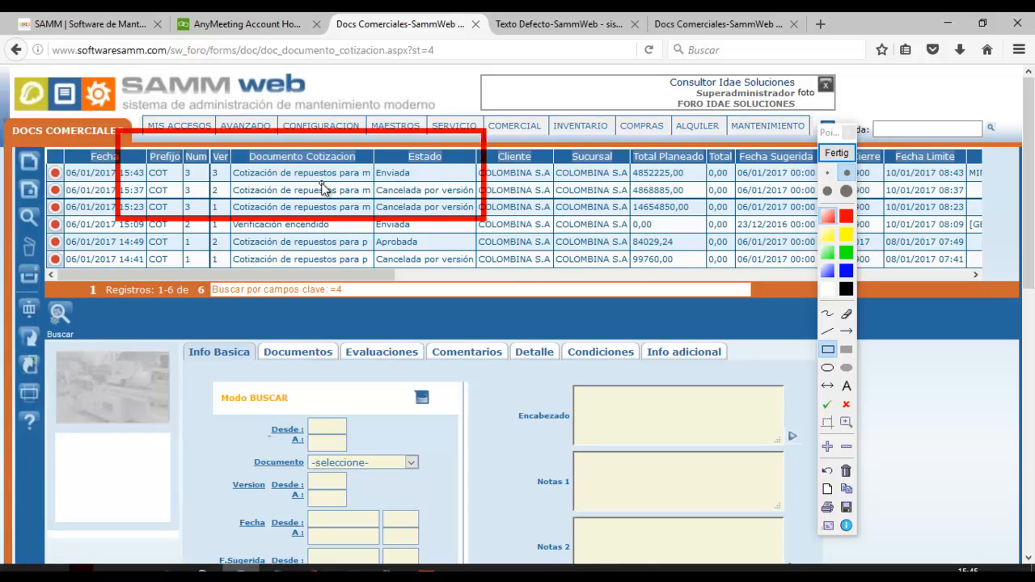
drag(202, 156, 233, 185)
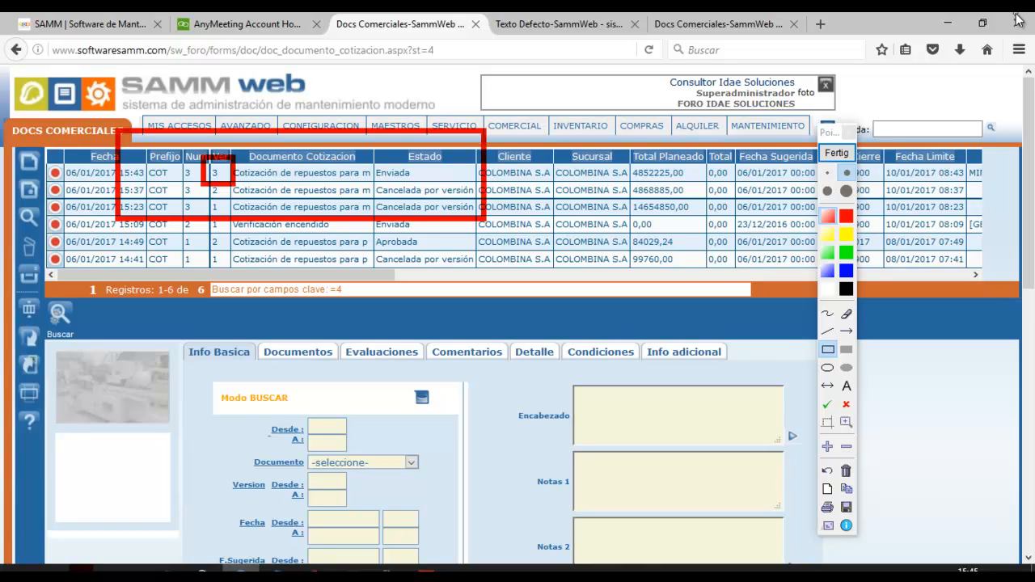
click(837, 153)
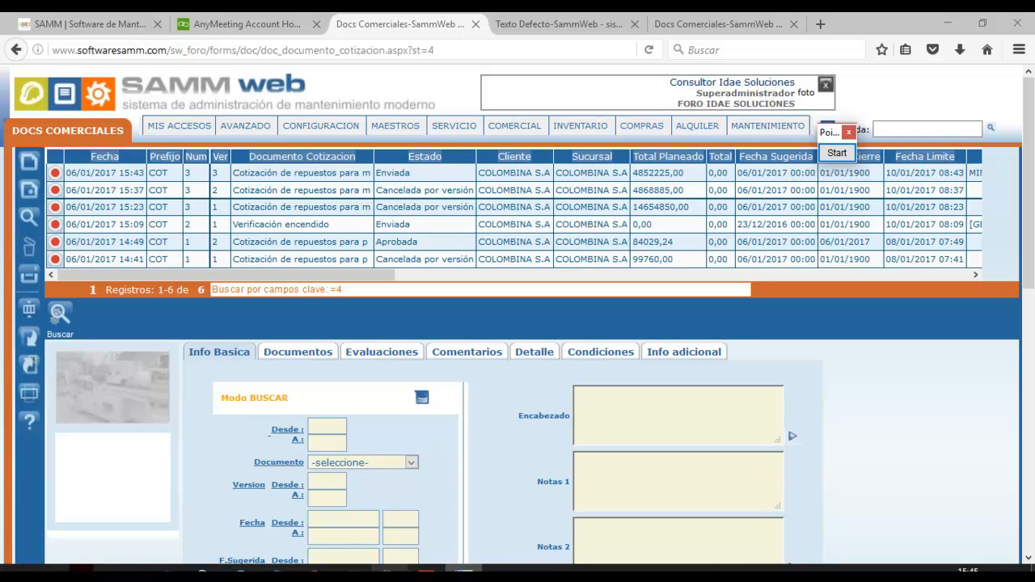
Check the AnyMeeting chat, and open the equipment record linked to version 3 of COT-3 in a separate tab
click(352, 569)
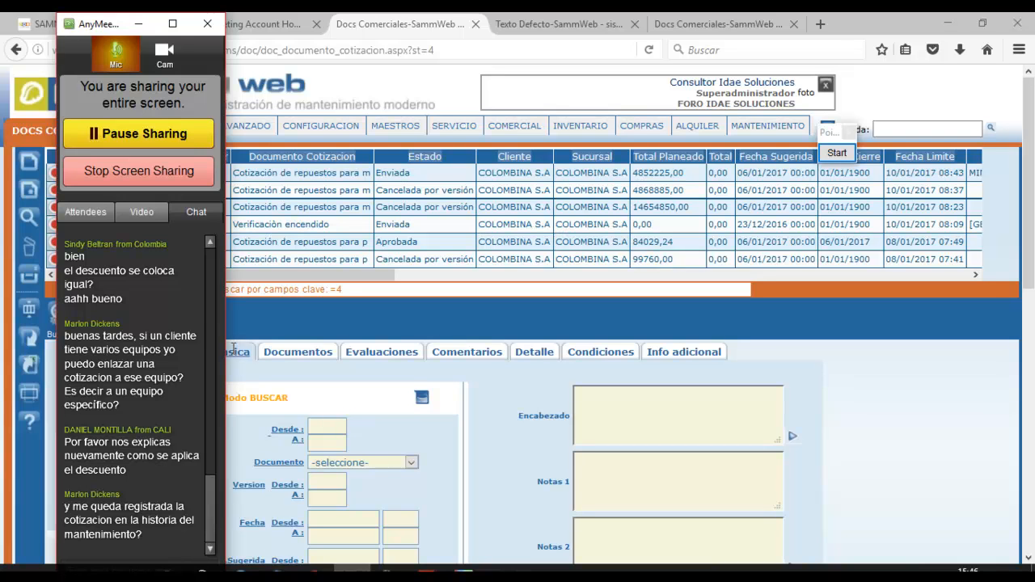
click(139, 24)
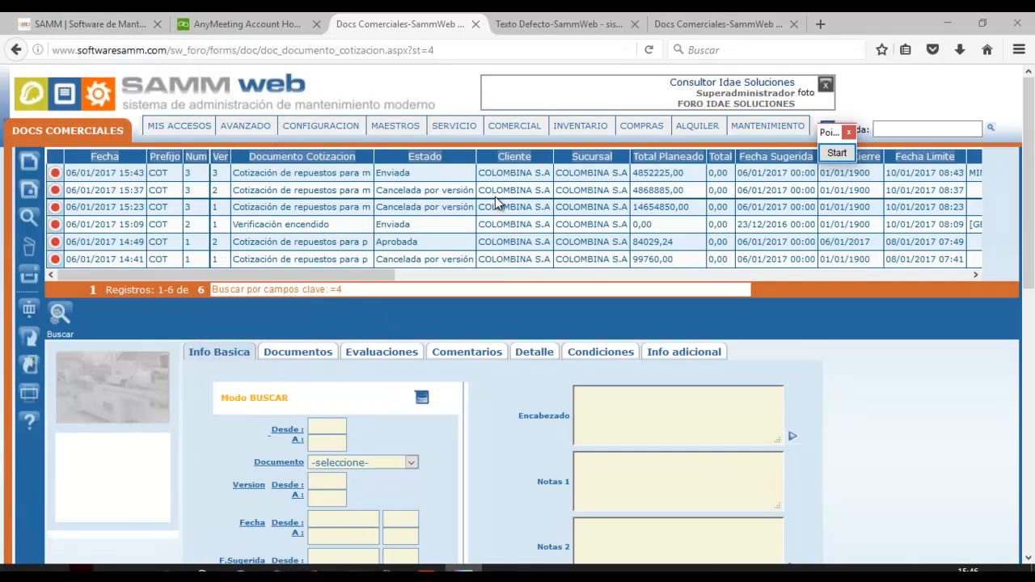
click(371, 173)
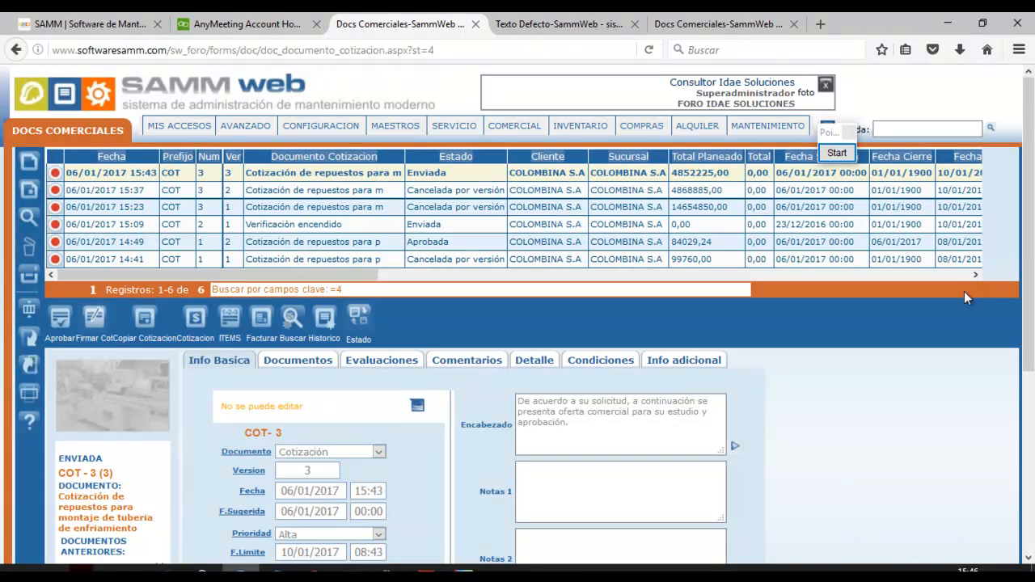
scroll(431, 450, down, 5)
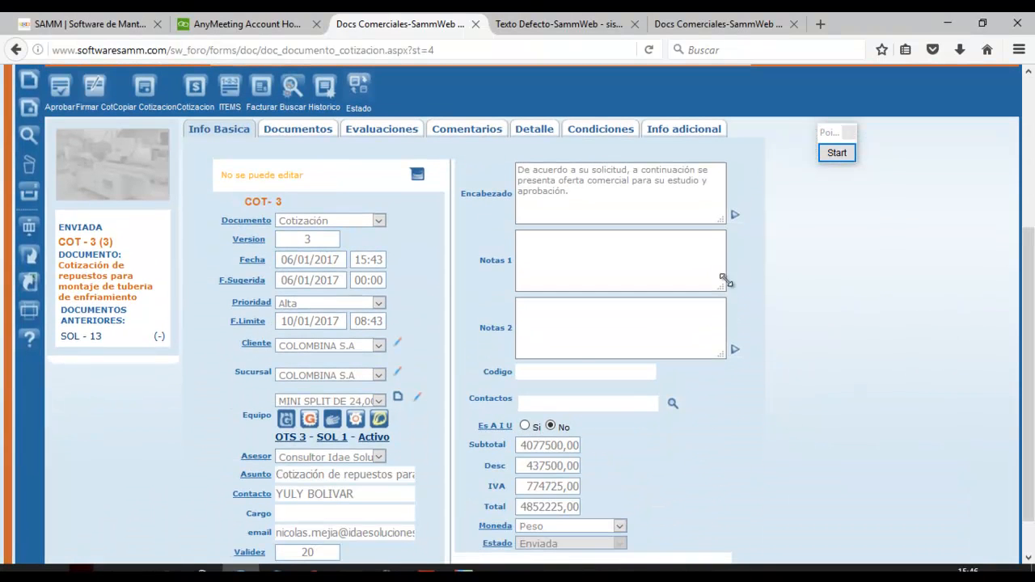
middle_click(356, 426)
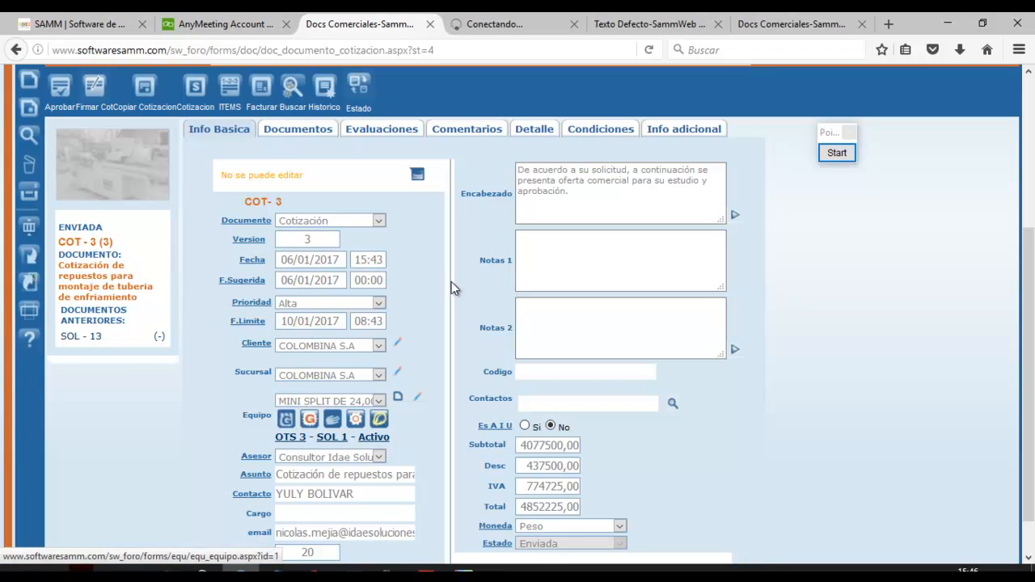
click(481, 25)
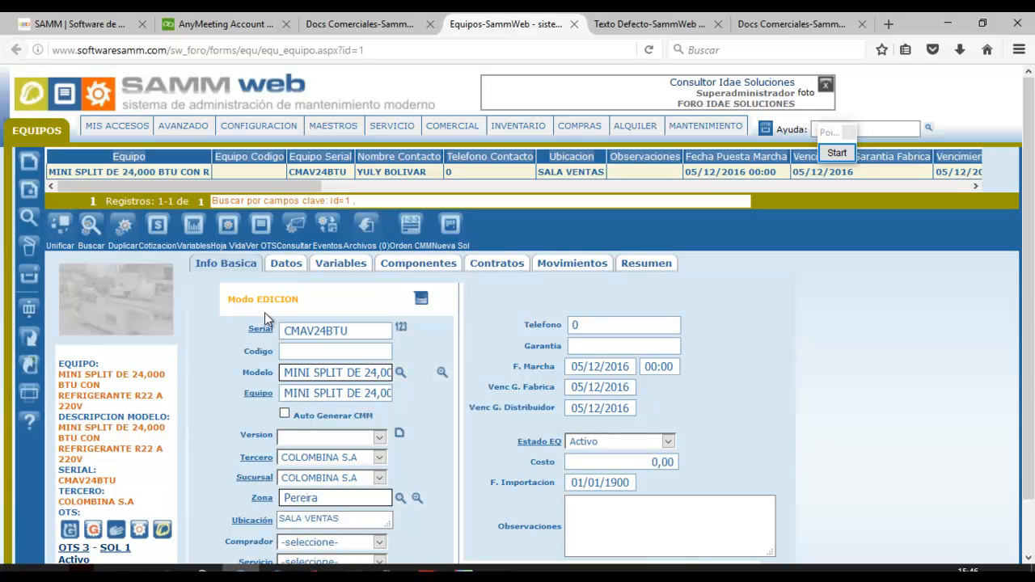
Open the equipment's Hoja de Vida and list its documents with type Cotización, subtype Cotización and state Todos
click(229, 233)
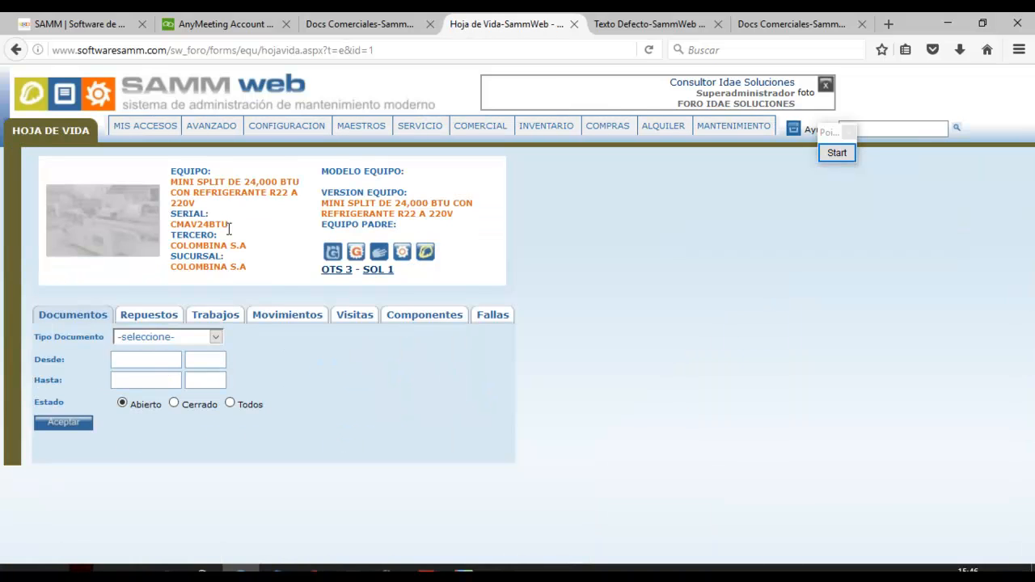
click(171, 335)
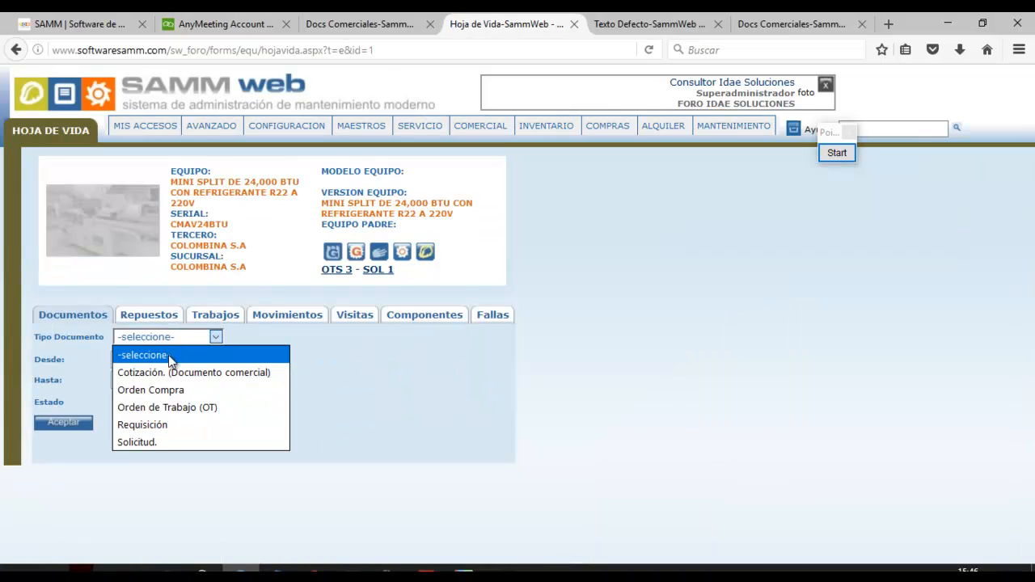
click(148, 370)
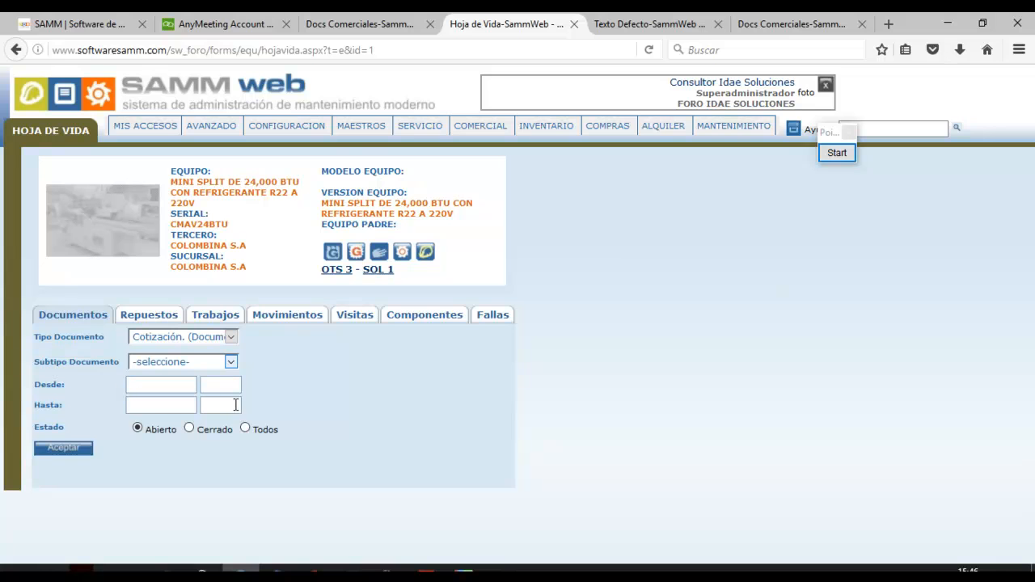
click(245, 429)
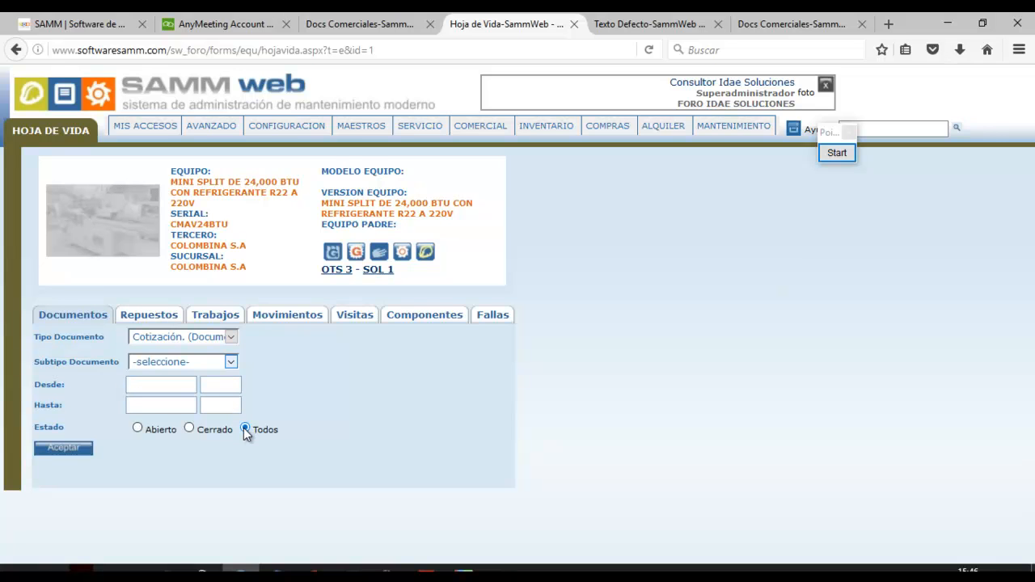
click(231, 363)
click(215, 397)
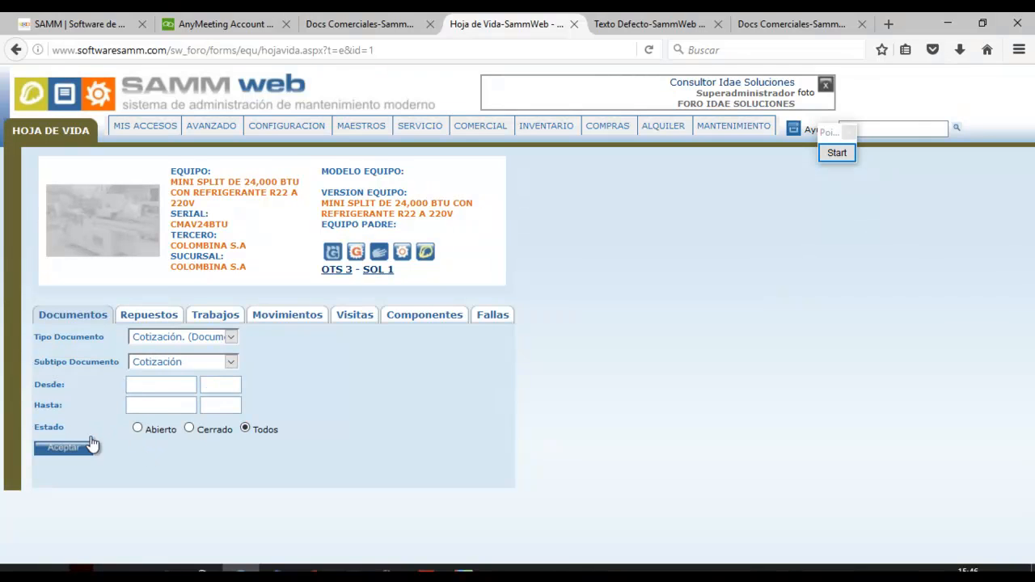
click(81, 445)
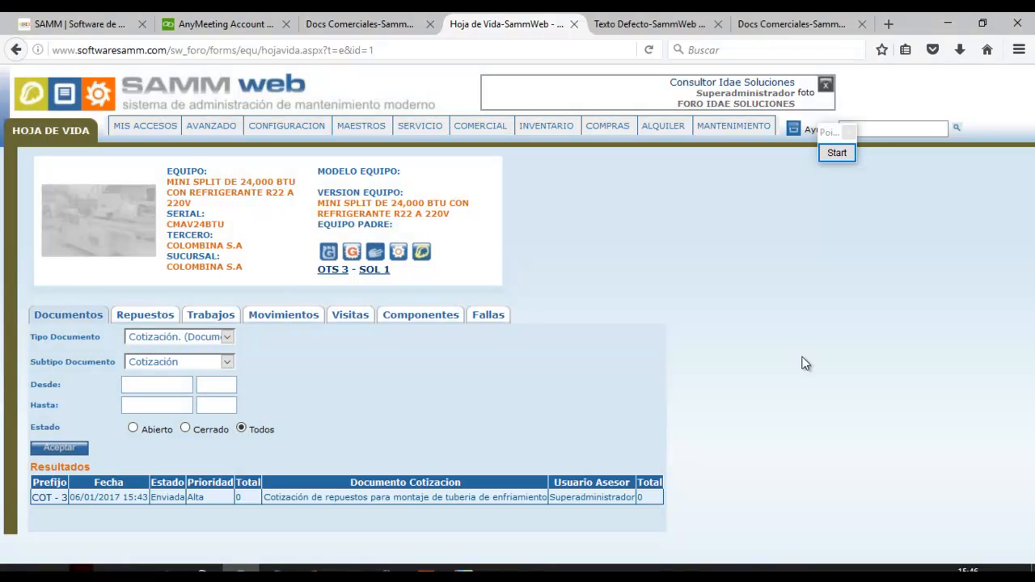
Open COT-3 from the results, examine its item details, and compare the quotation record with the equipment's history
click(62, 501)
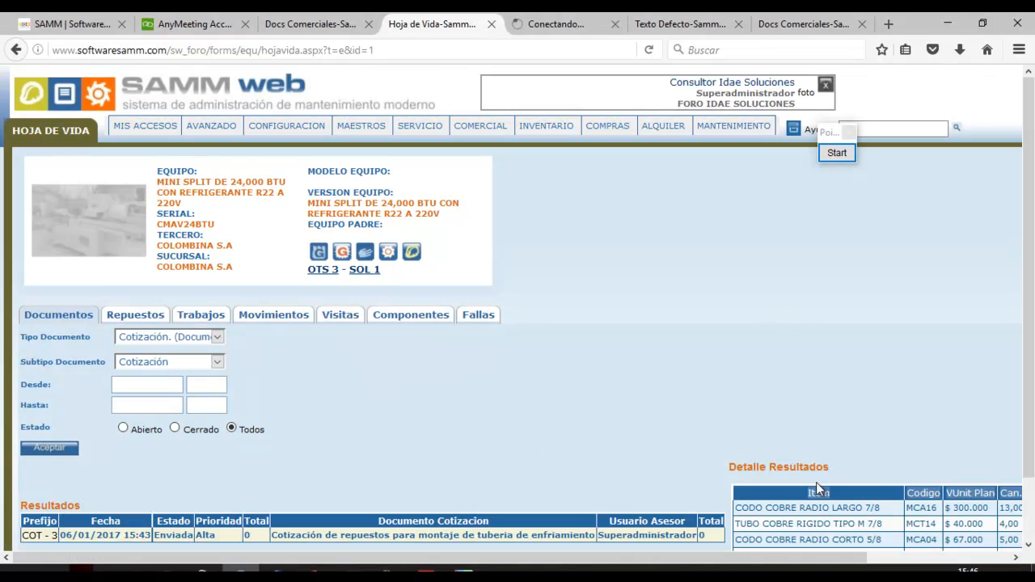
scroll(756, 511, down, 2)
drag(770, 556, 906, 556)
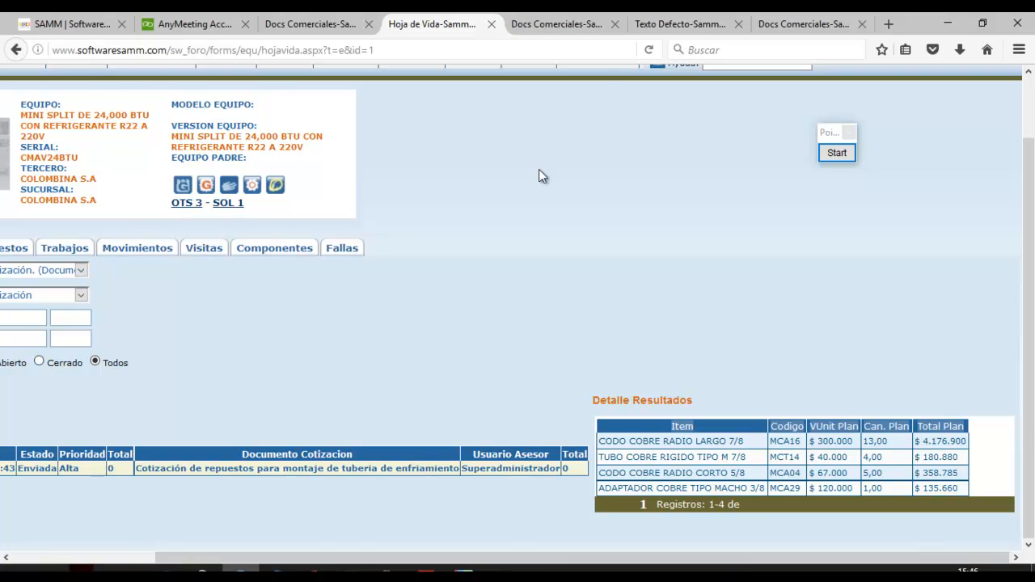
click(556, 23)
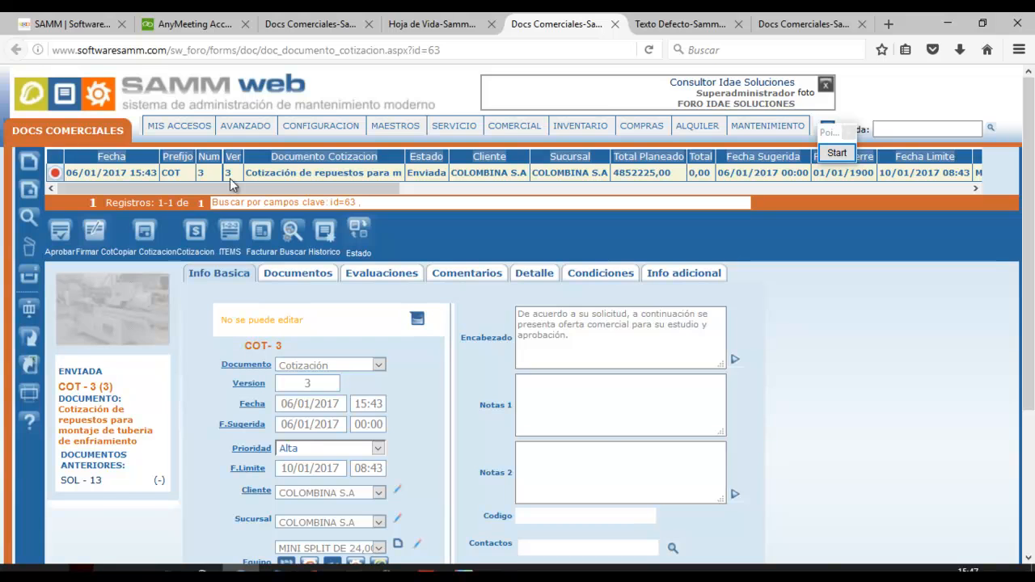
click(437, 24)
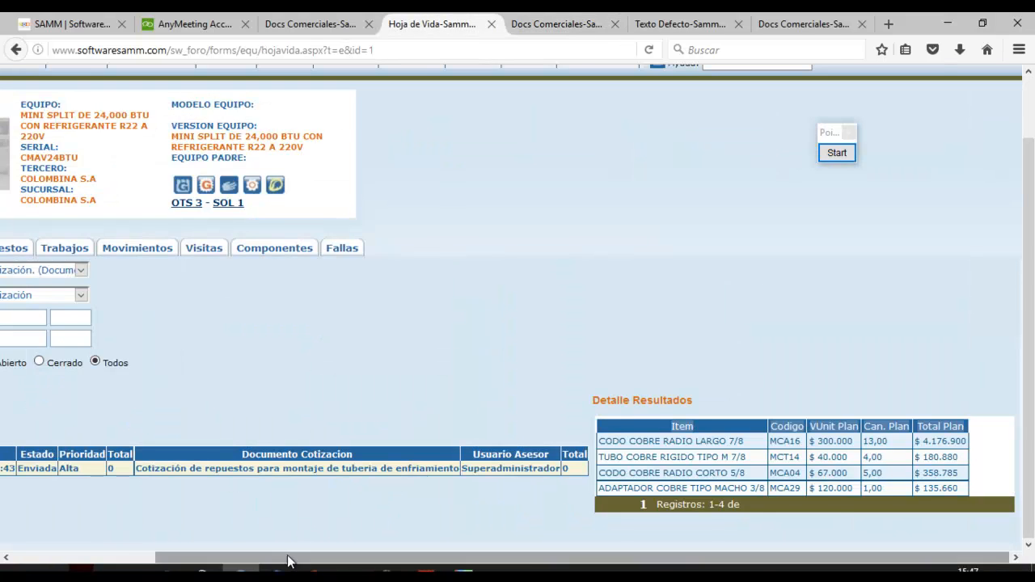
drag(288, 558, 147, 557)
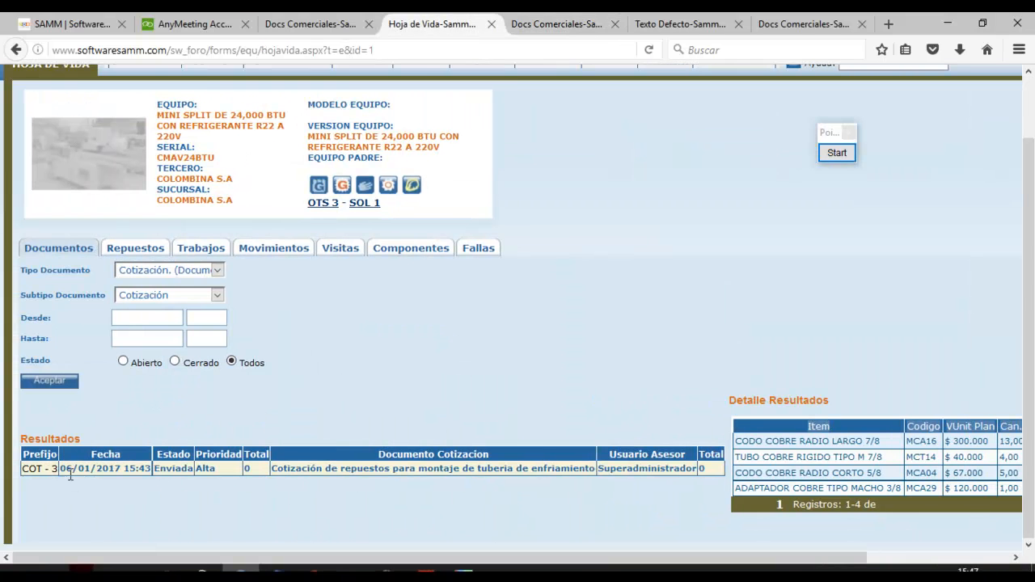
click(567, 18)
click(446, 27)
click(590, 24)
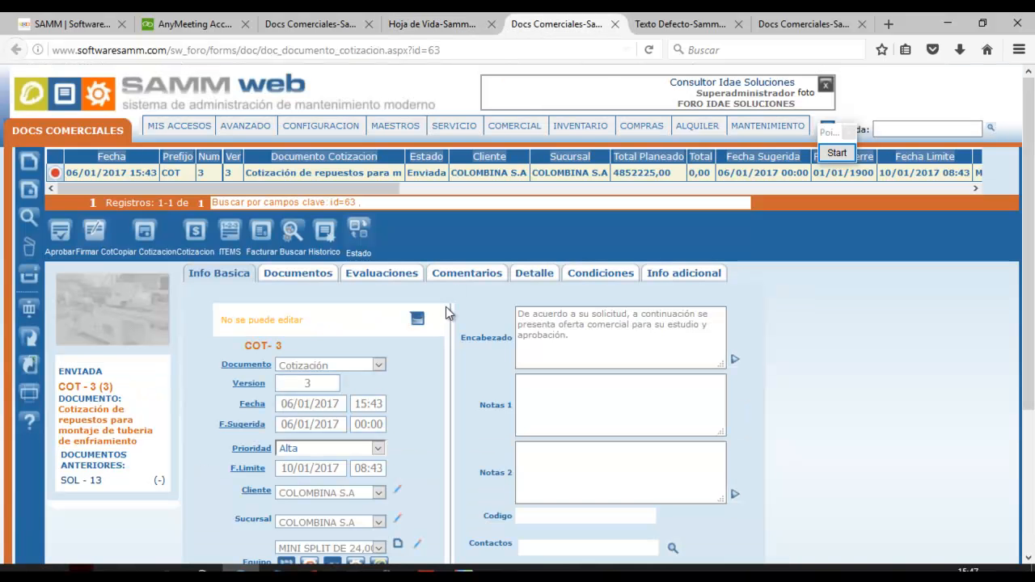
Check the AnyMeeting chat for new questions and return to the COT-3 quotation form
click(277, 573)
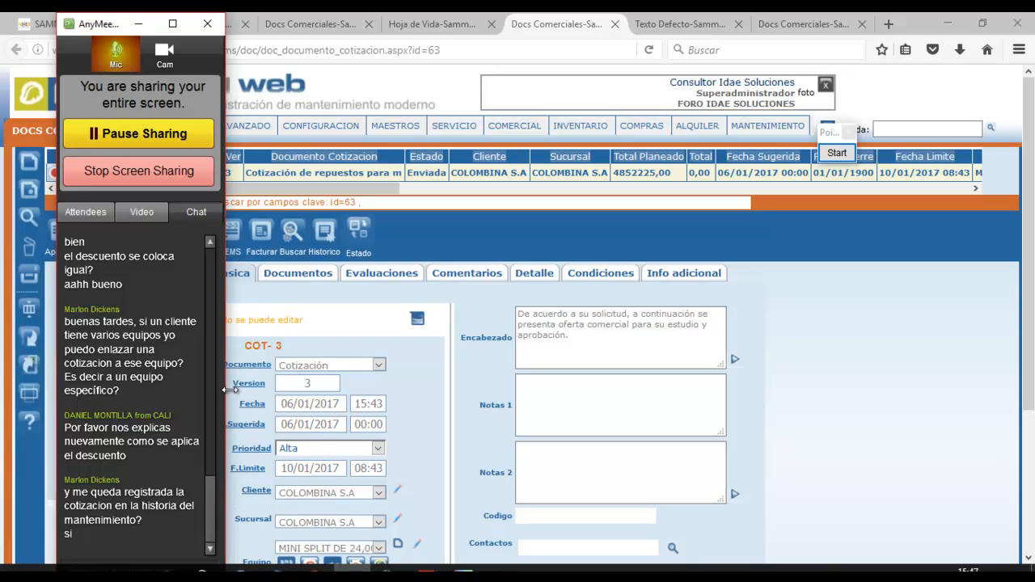
click(139, 25)
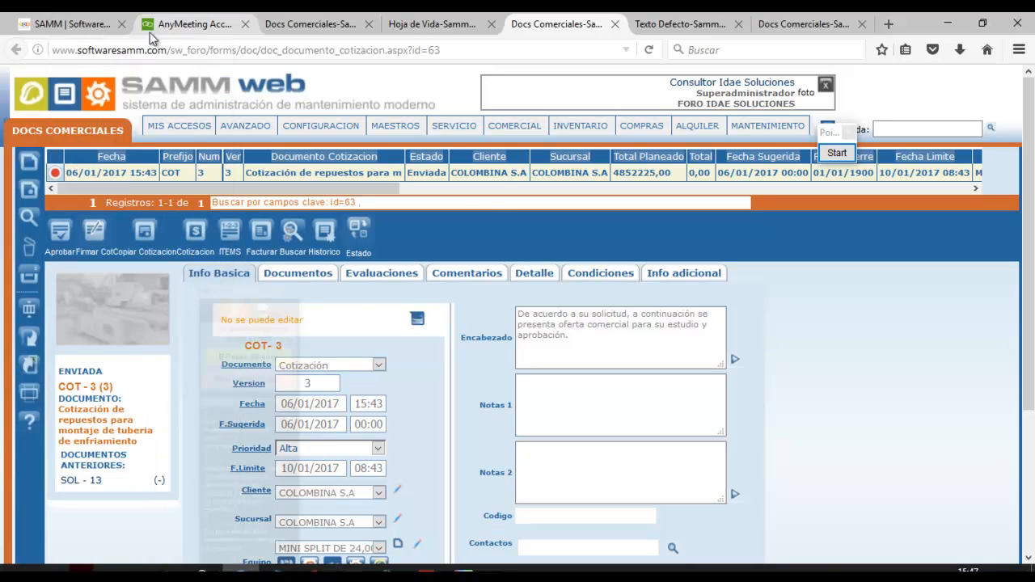
scroll(1033, 311, down, 2)
drag(1033, 311, 1033, 353)
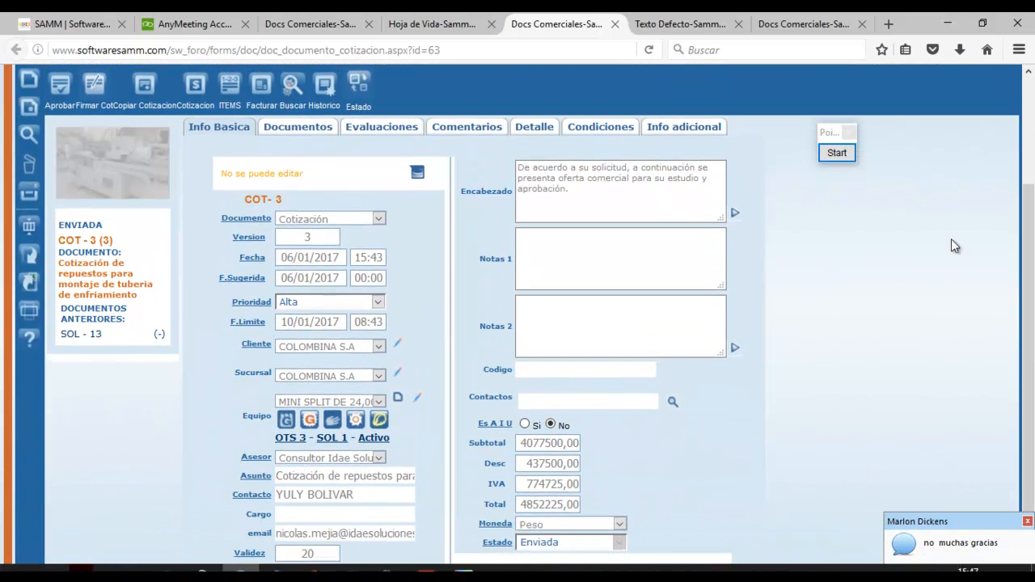
Circle the quotation's Aprobar command in green with the annotation tool, and clear the annotation
click(837, 152)
click(827, 367)
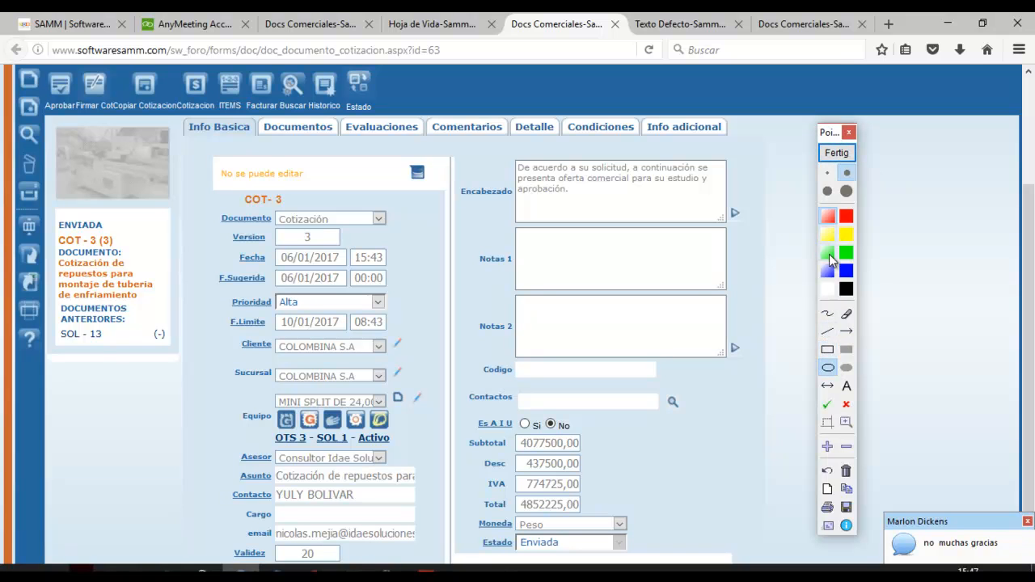
click(829, 253)
click(836, 152)
scroll(994, 210, up, 3)
click(836, 152)
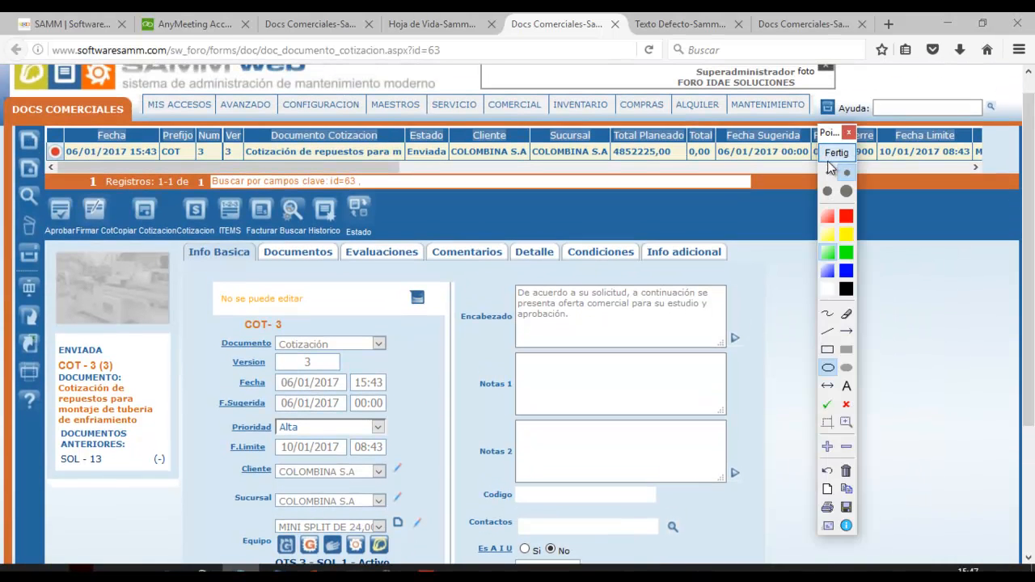
drag(22, 179, 111, 259)
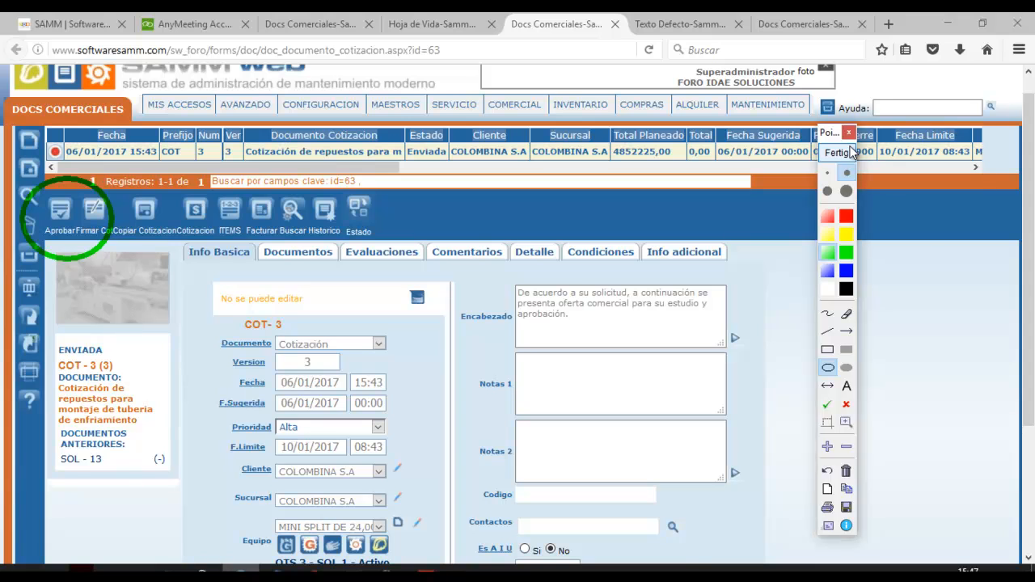
click(837, 152)
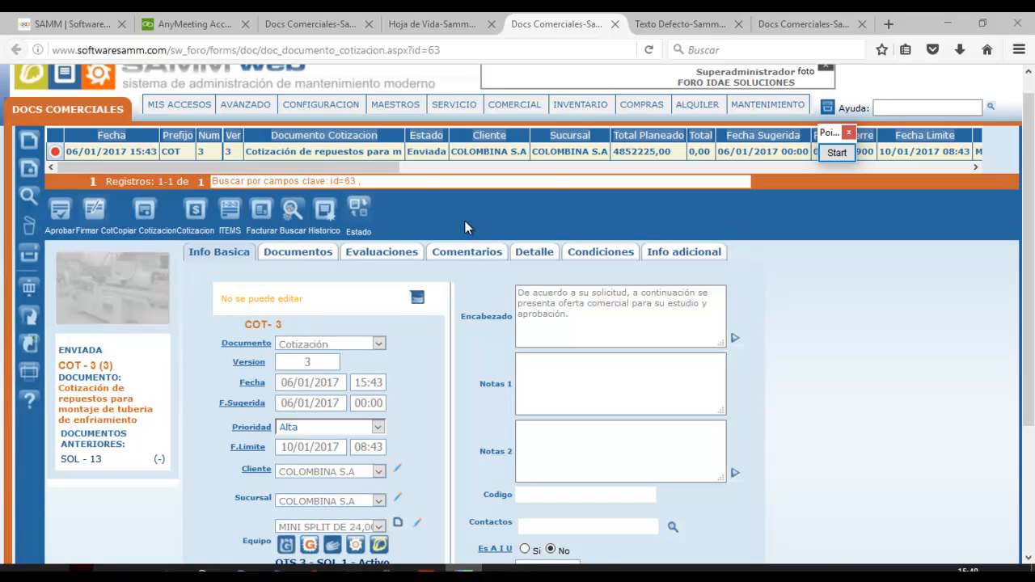
Open the Aprobar Cotización form, box its Información de Servicio and Información de Inventario sections in green, and add a check mark beside the inventory section
click(63, 211)
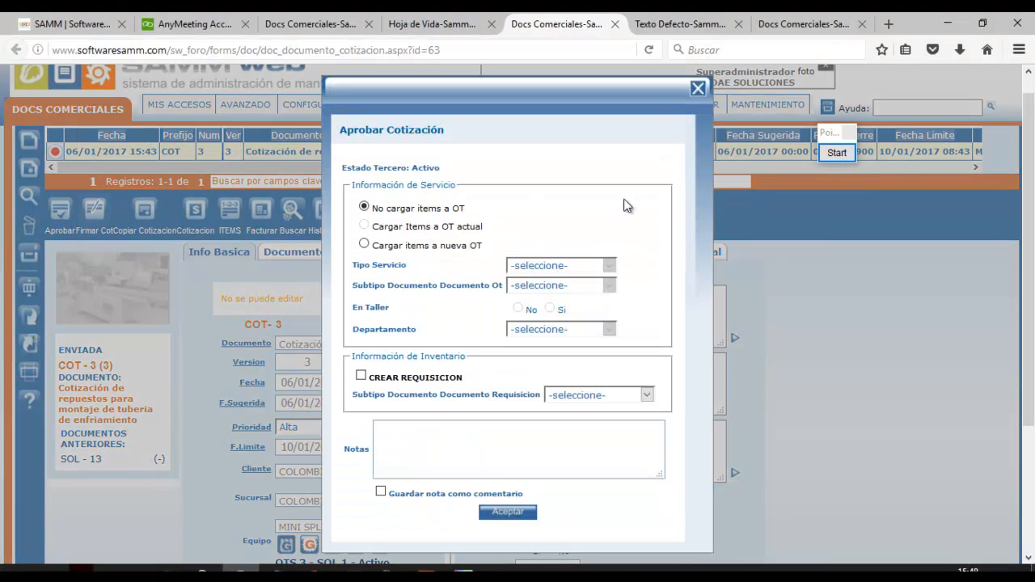
click(837, 152)
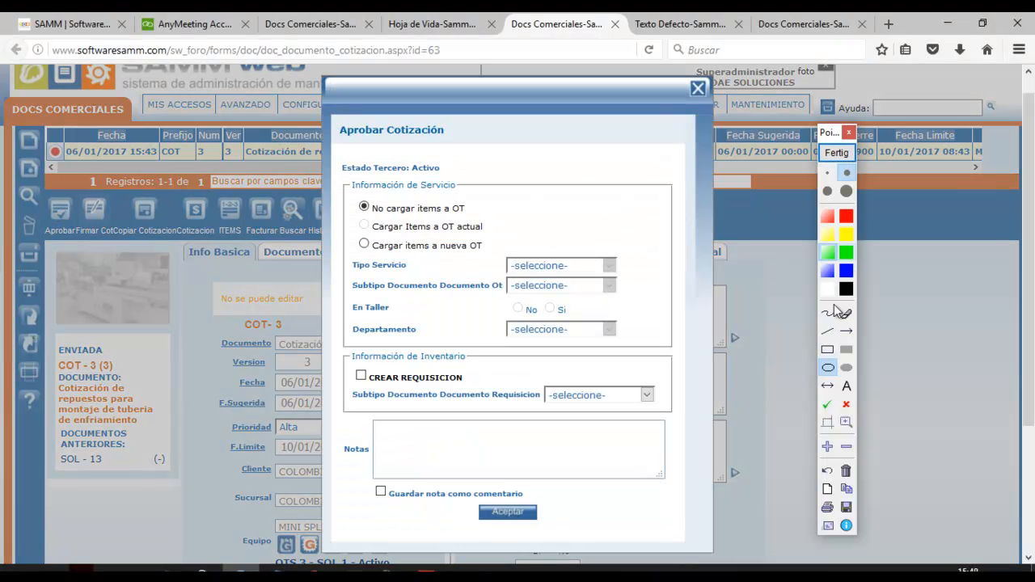
click(830, 351)
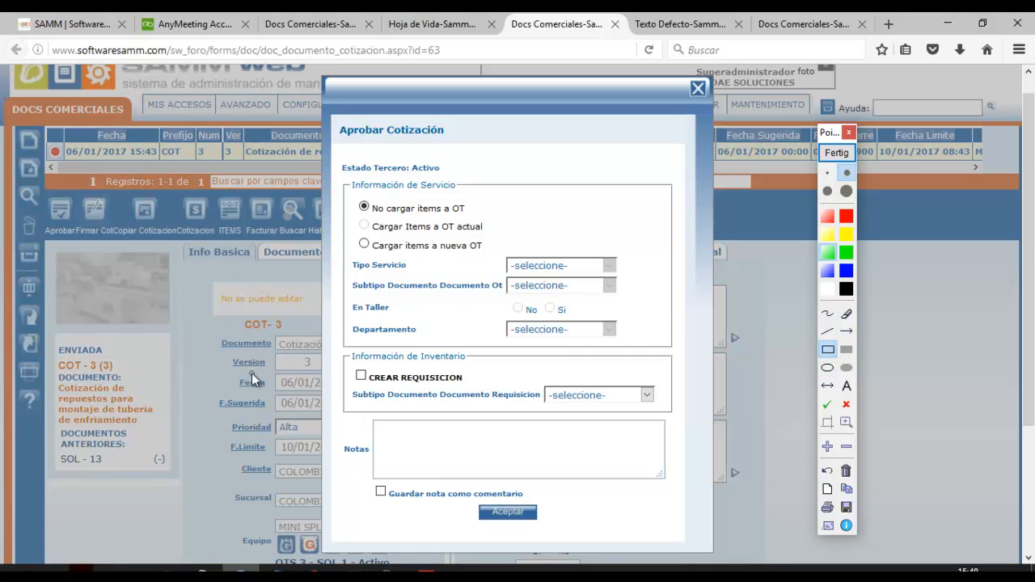
mouse_move(338, 179)
mouse_down()
mouse_move(501, 275)
mouse_move(697, 349)
mouse_move(686, 351)
mouse_up()
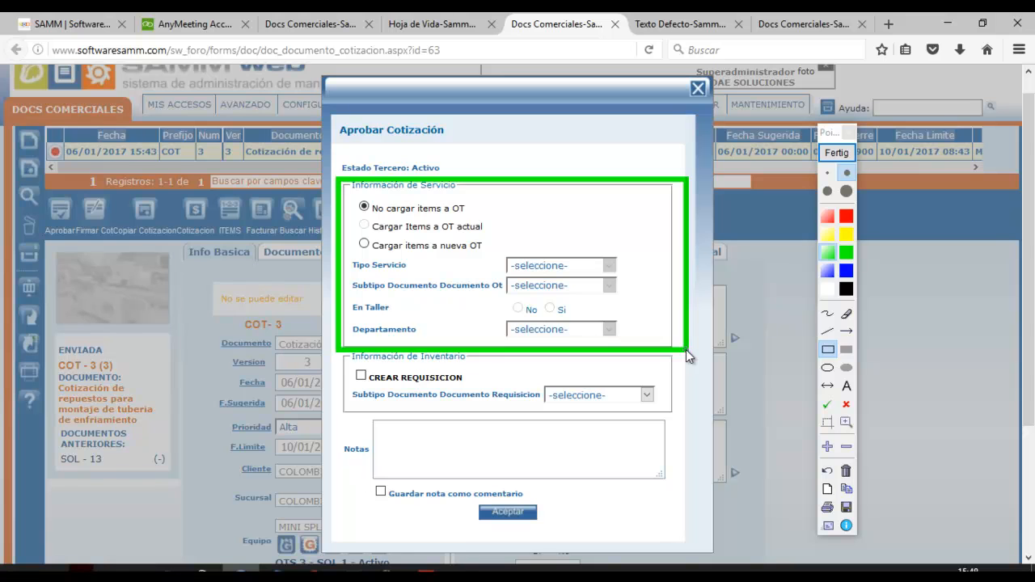
mouse_move(335, 349)
mouse_down()
mouse_move(576, 396)
mouse_move(659, 428)
mouse_move(694, 430)
mouse_move(686, 417)
mouse_up()
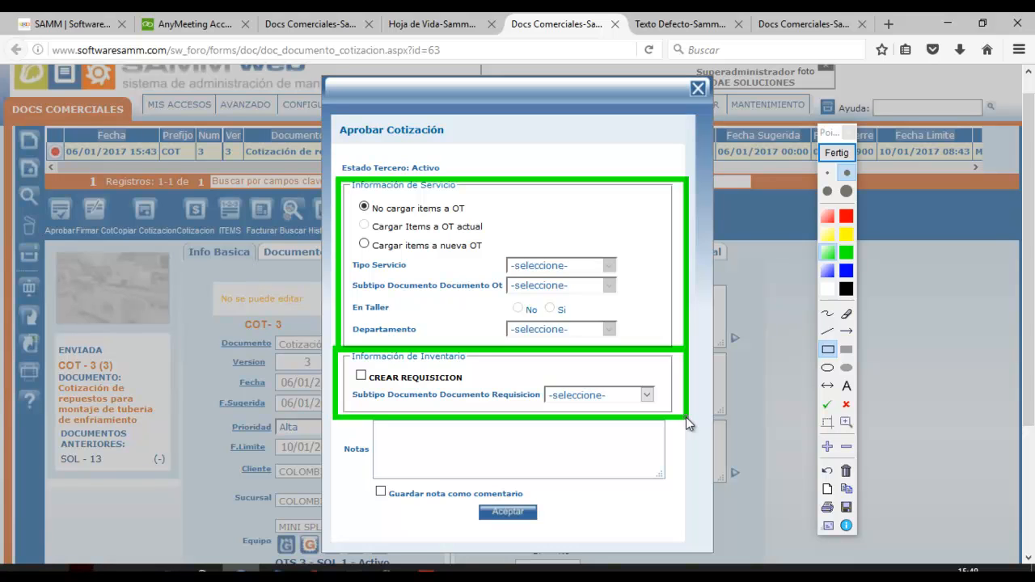
click(826, 403)
click(700, 385)
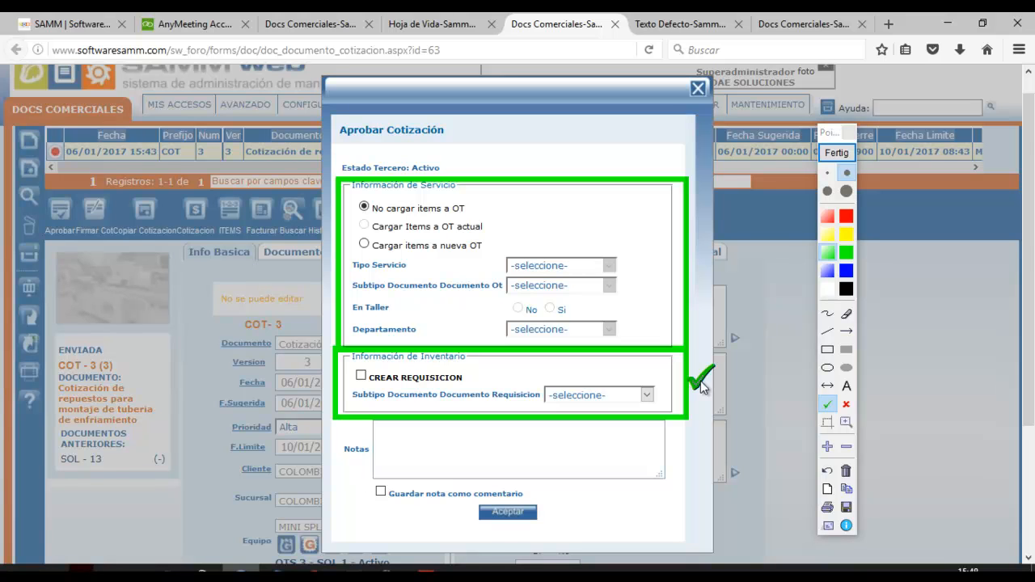
Clear the annotations and enable CREAR REQUISICION with Servicio as the requisition's document subtype
click(836, 152)
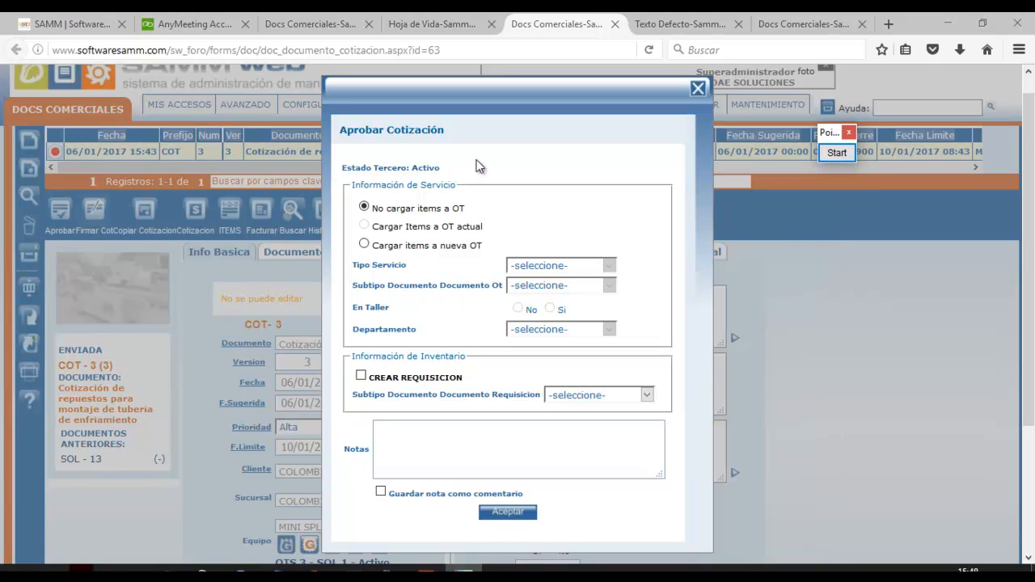
click(361, 377)
click(646, 396)
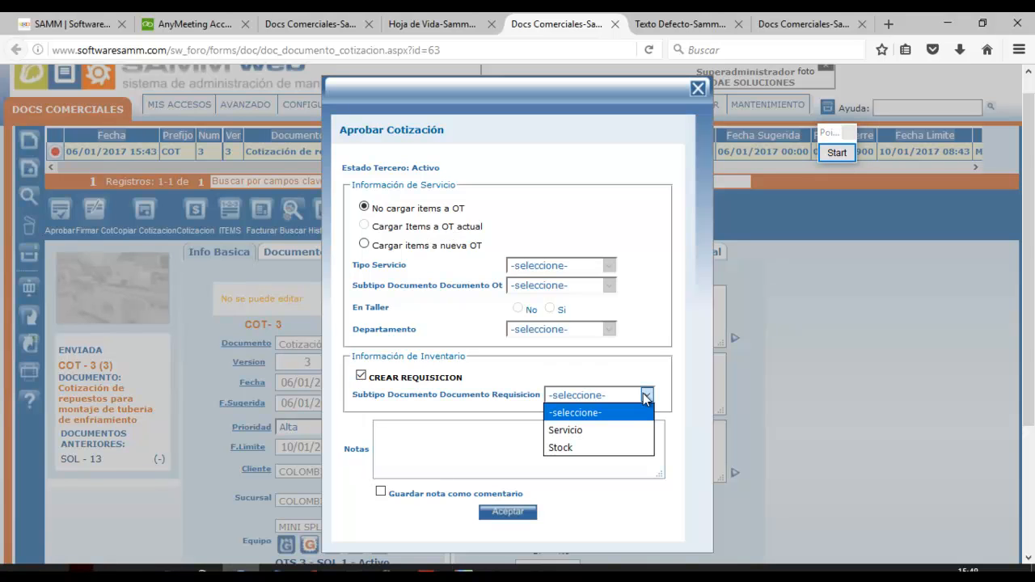
click(605, 429)
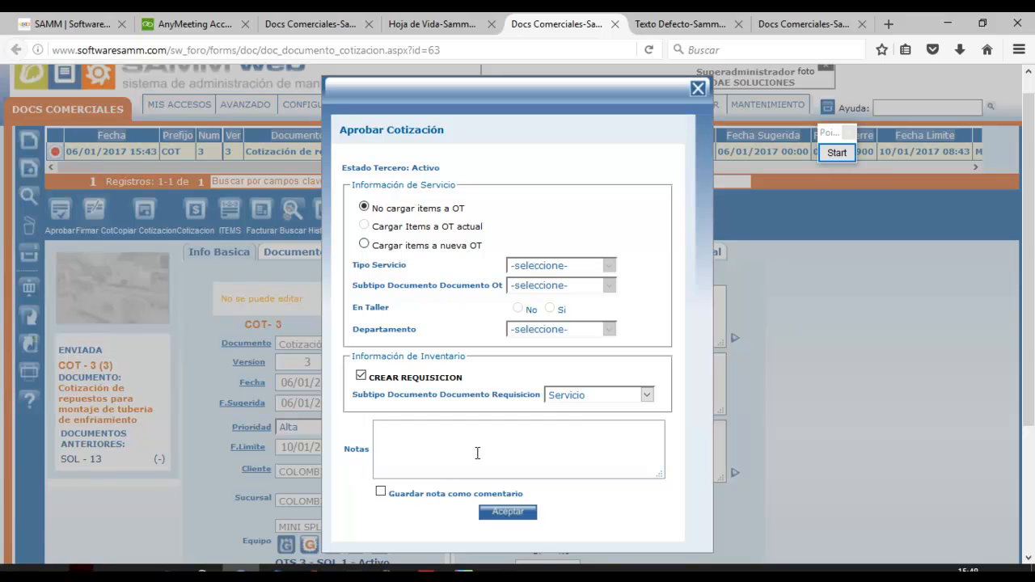
Enter the approval note "El cliente aprueba las condiciones pactadas en la negociación." and set it to be saved as a comment
click(380, 491)
text(liente aprueba las)
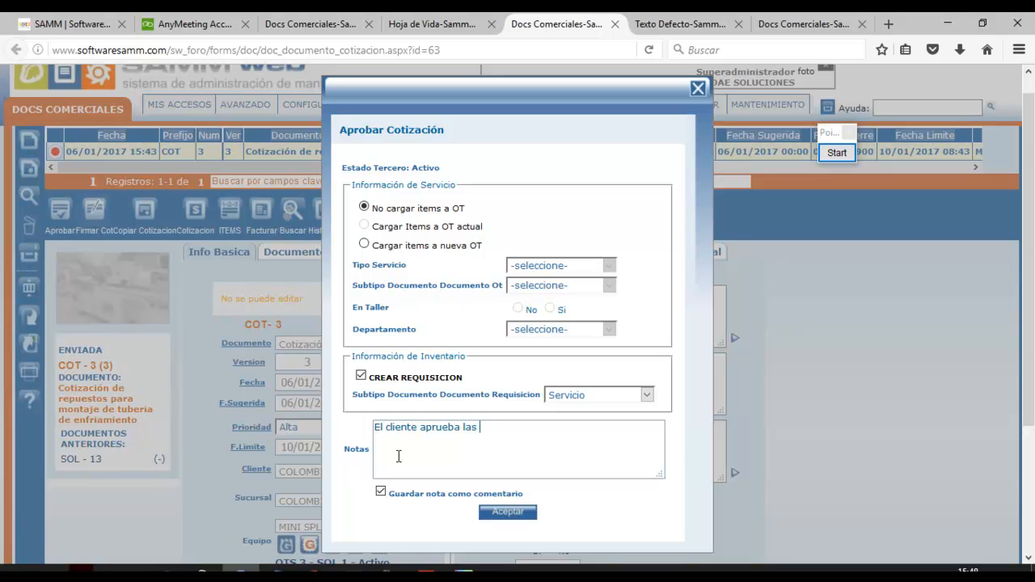
text( condiciones pactadas en la negociaci)
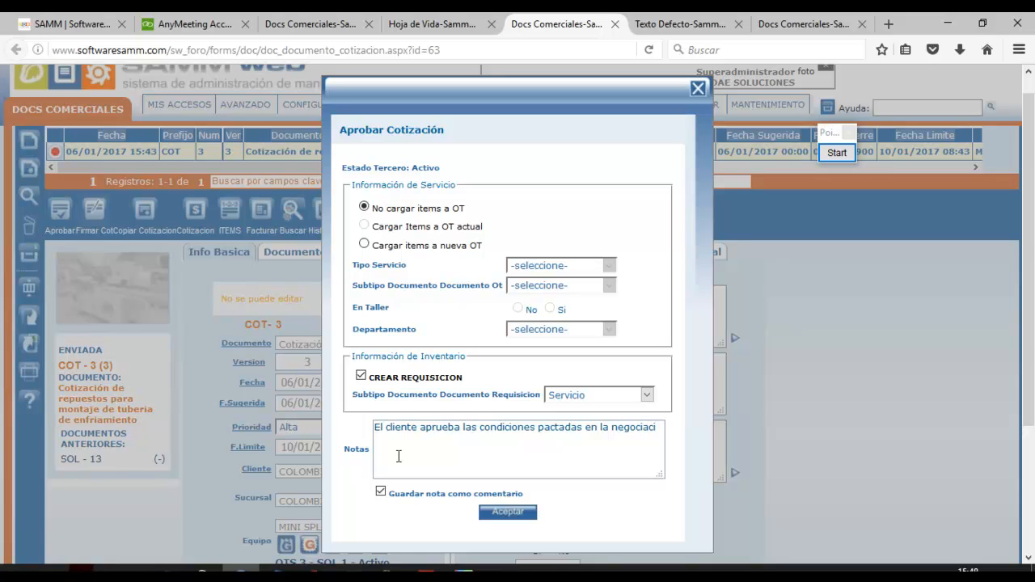
text(ón)
Mark the Guardar nota como comentario option with a green check, clear the mark, and submit the quotation's approval
click(837, 152)
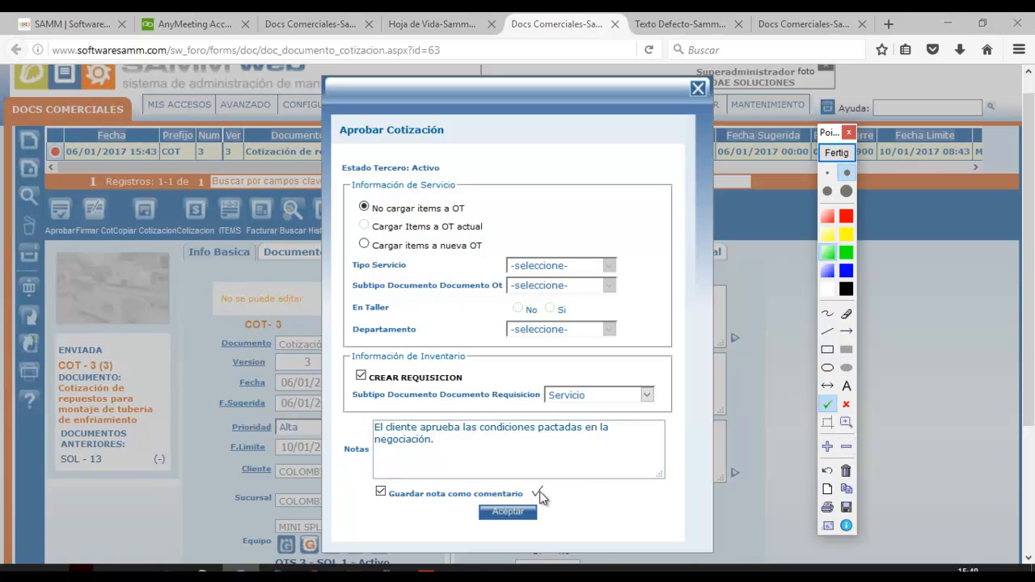
click(540, 490)
click(837, 152)
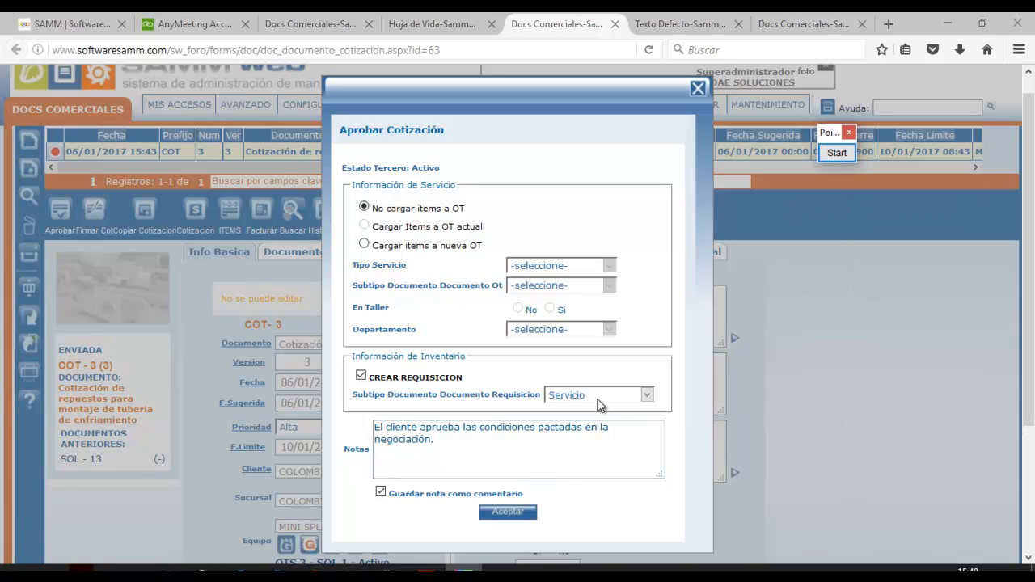
click(526, 512)
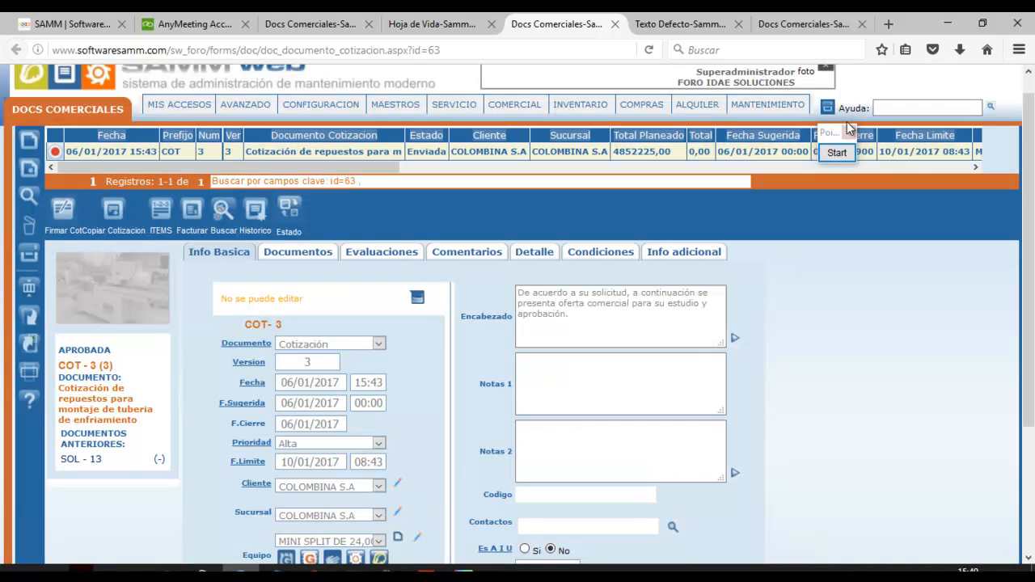
Circle the Comentarios section name in green, clear the annotation, and open COT-3's comments to check the approval note
click(830, 157)
click(827, 368)
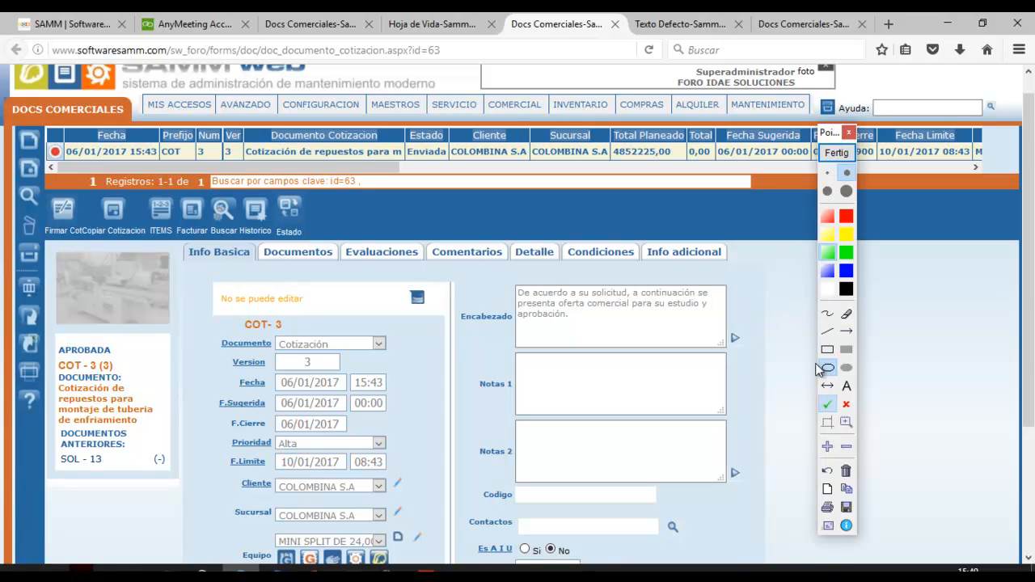
drag(427, 235, 517, 280)
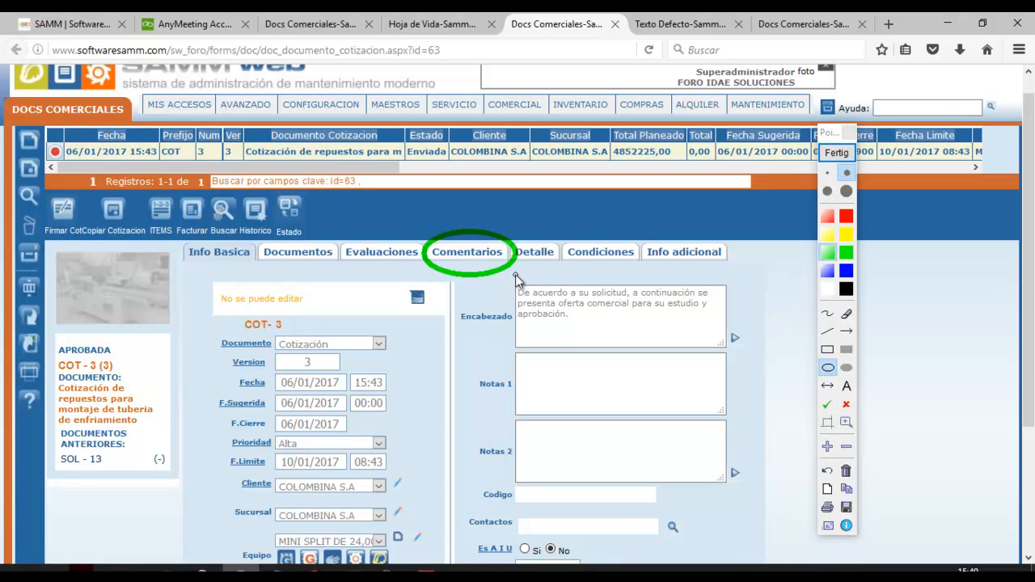
click(837, 152)
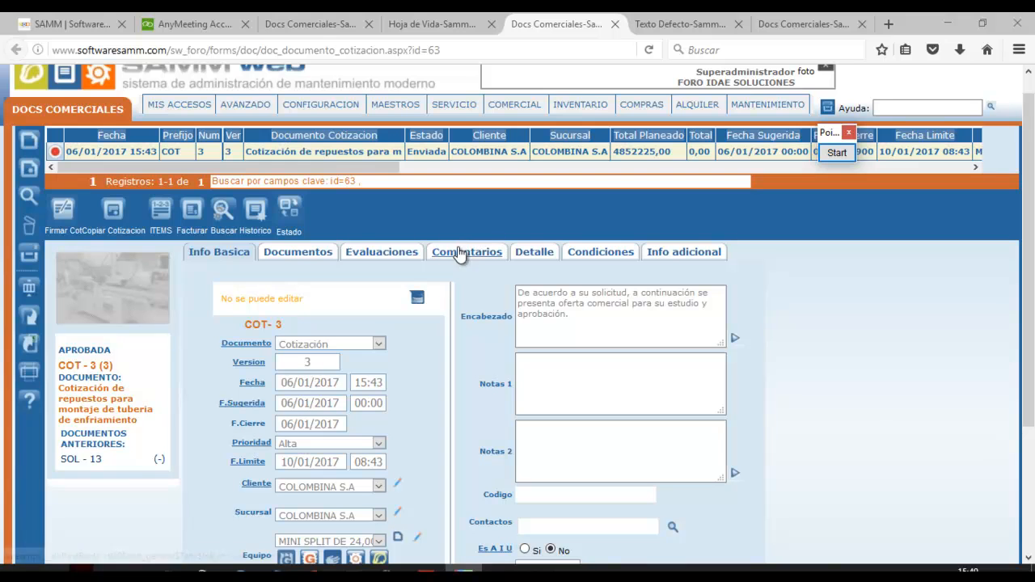
click(459, 253)
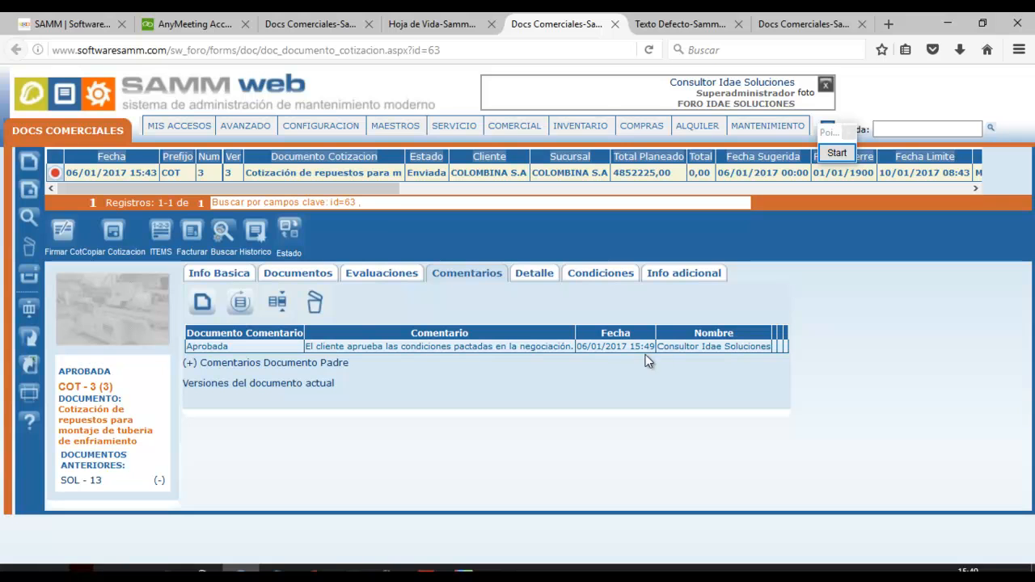
Review COT-3's document history of states and notes, and return to its basic information
click(254, 232)
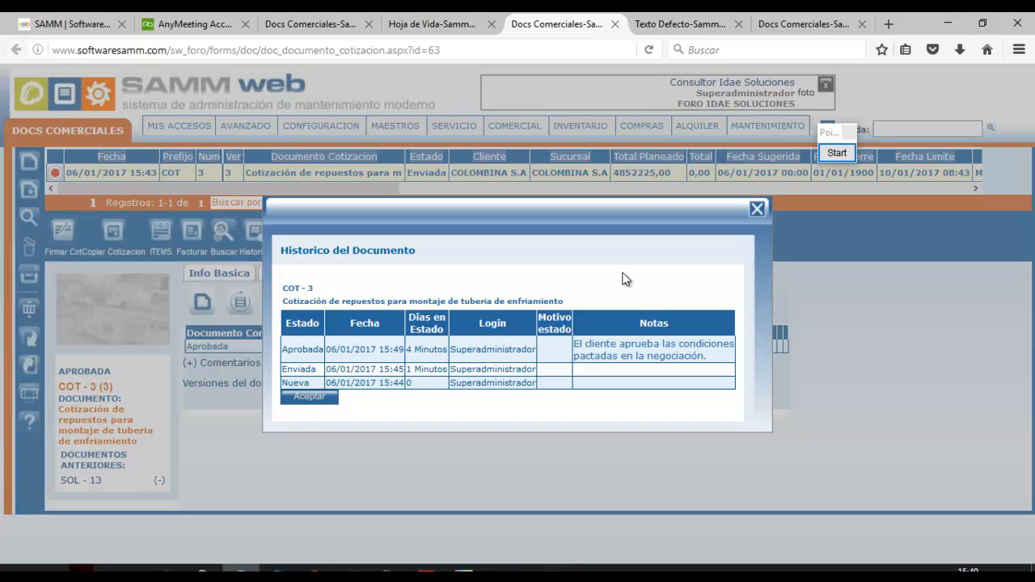
click(757, 208)
click(241, 278)
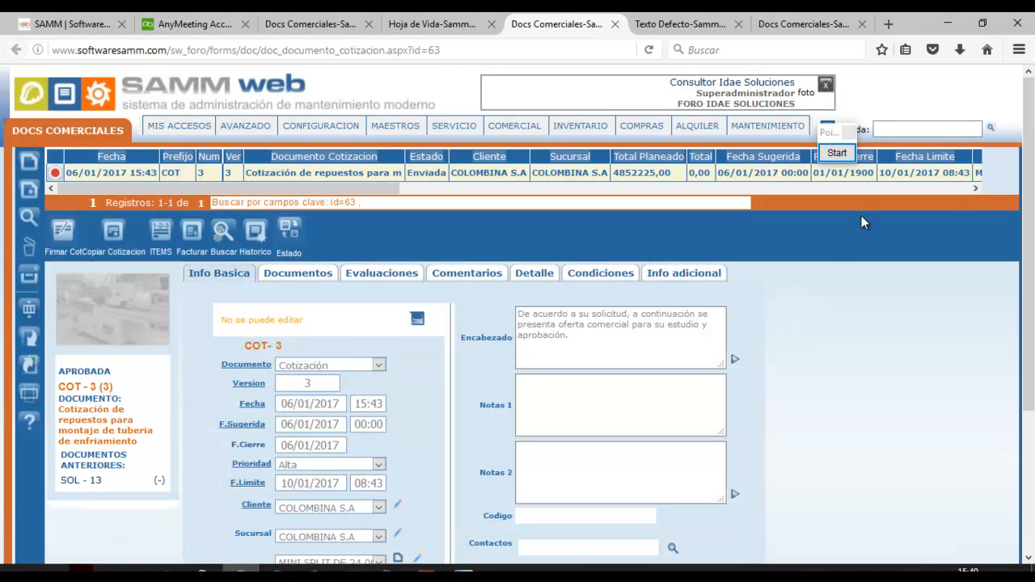
Circle the Documentos section name in green, clear the annotation, and open the documents generated from COT-3
drag(1028, 212, 1032, 351)
drag(1029, 280, 919, 176)
click(837, 152)
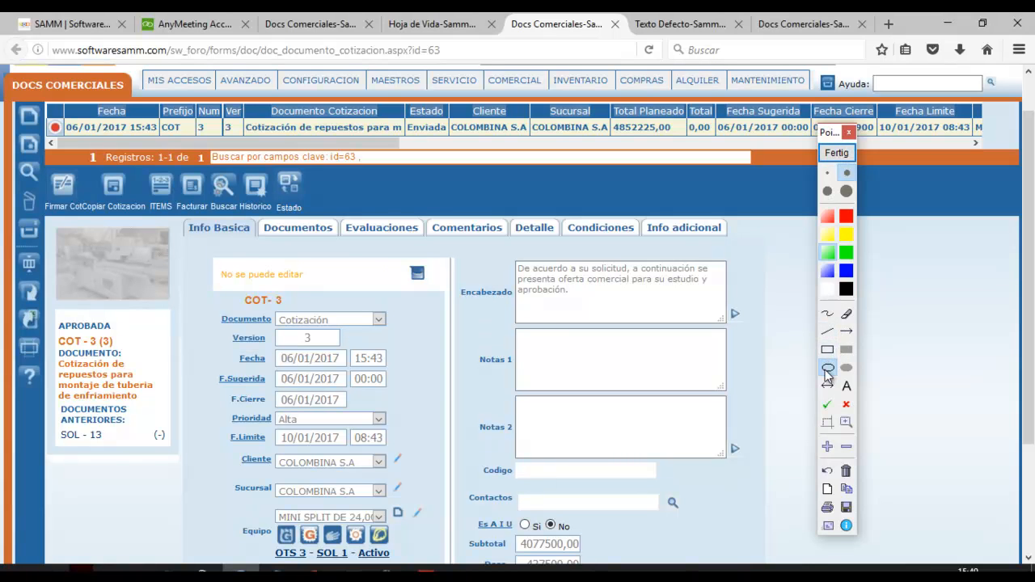
drag(254, 201, 356, 251)
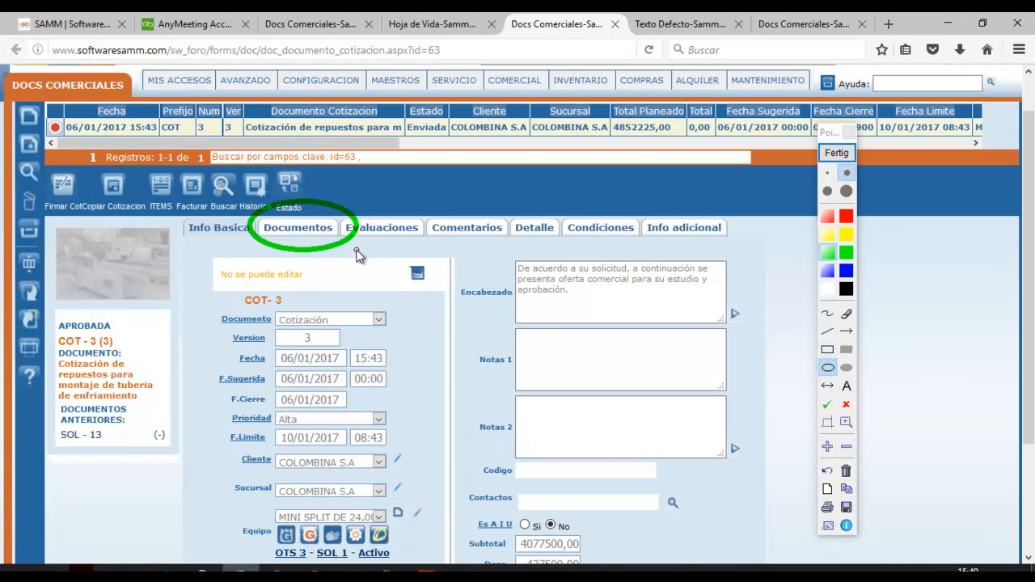
click(836, 152)
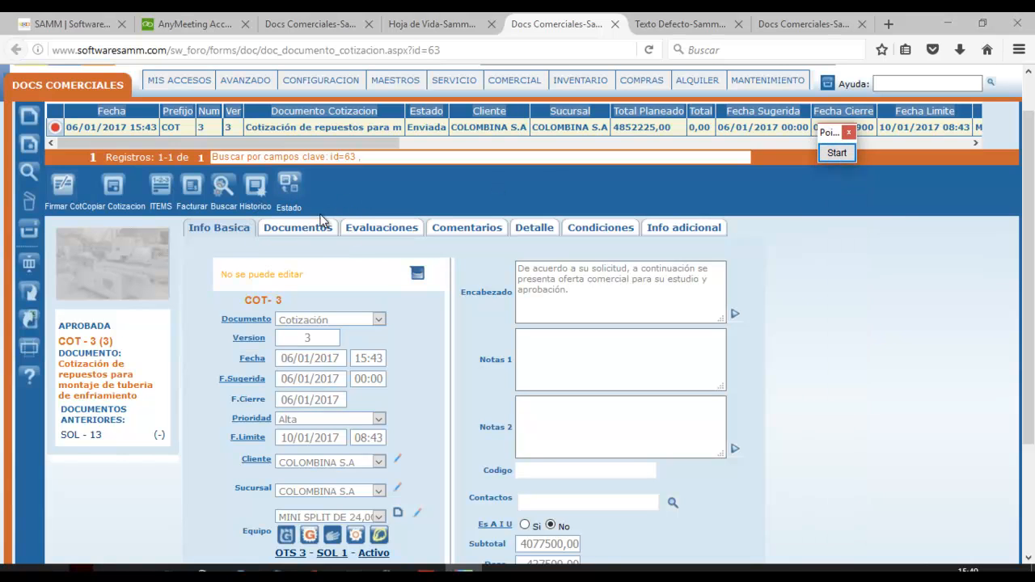
click(314, 229)
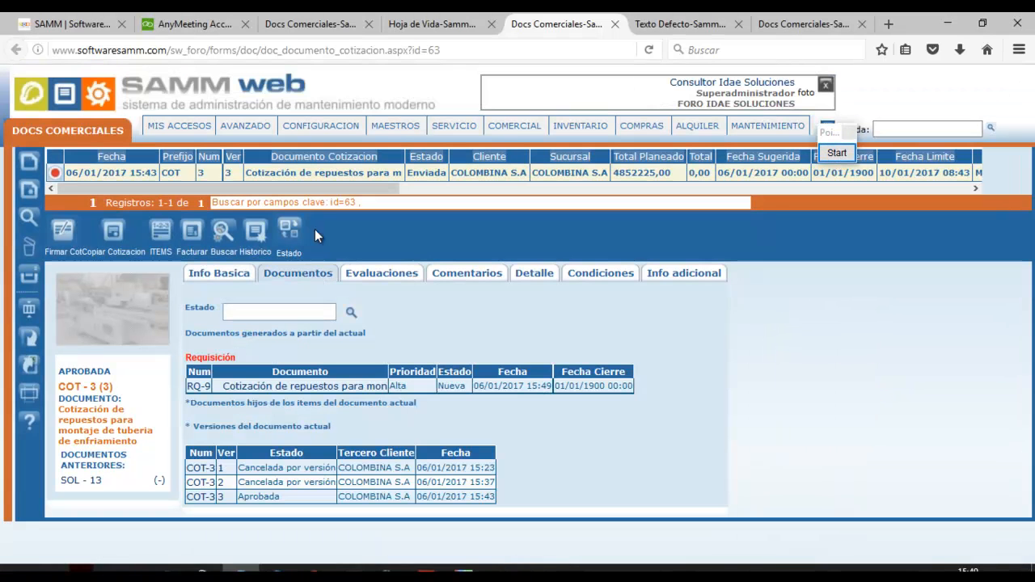
Open requisition RQ-9 in its own browser tab and display its item details
middle_click(195, 390)
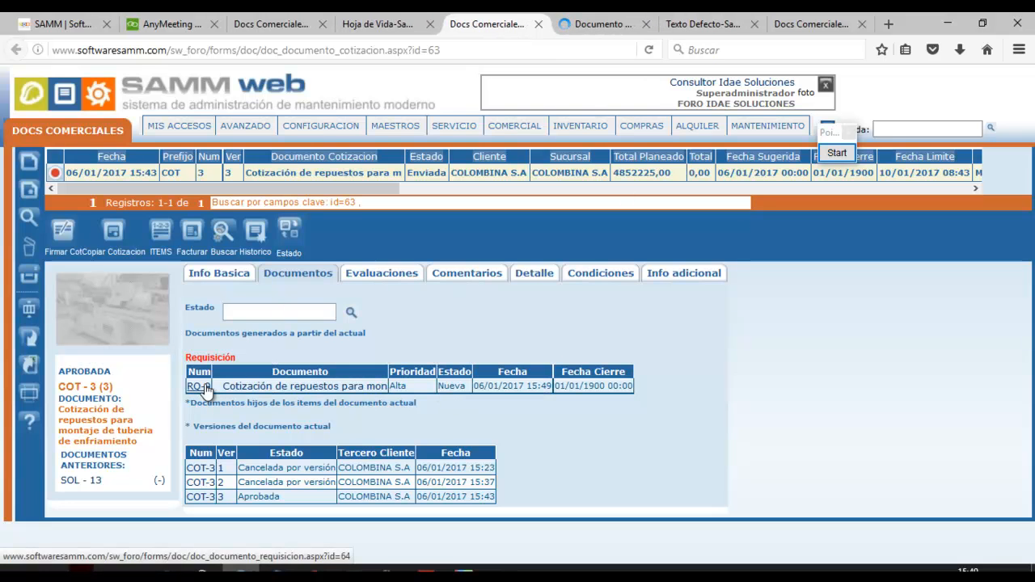
click(592, 30)
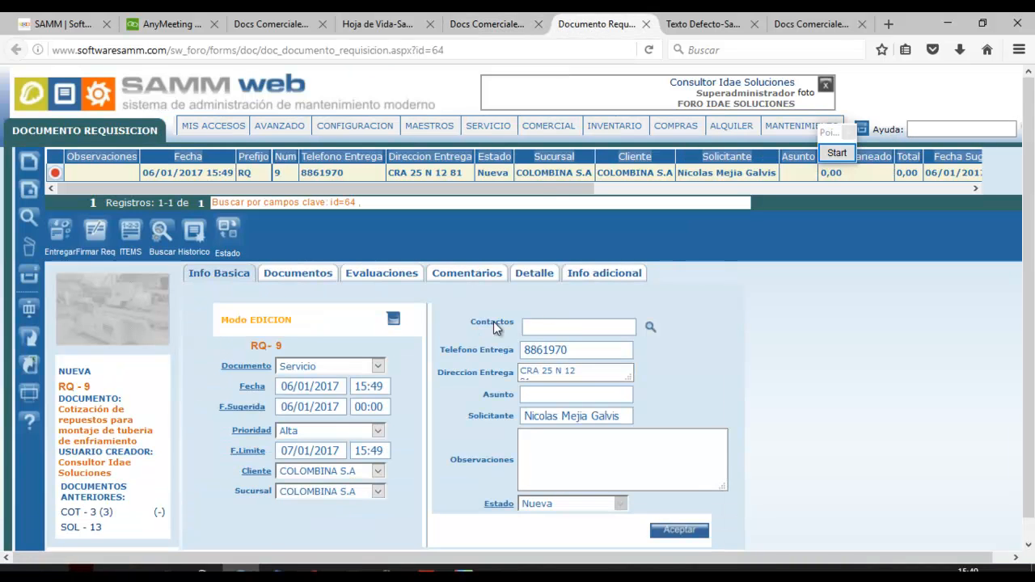
click(535, 274)
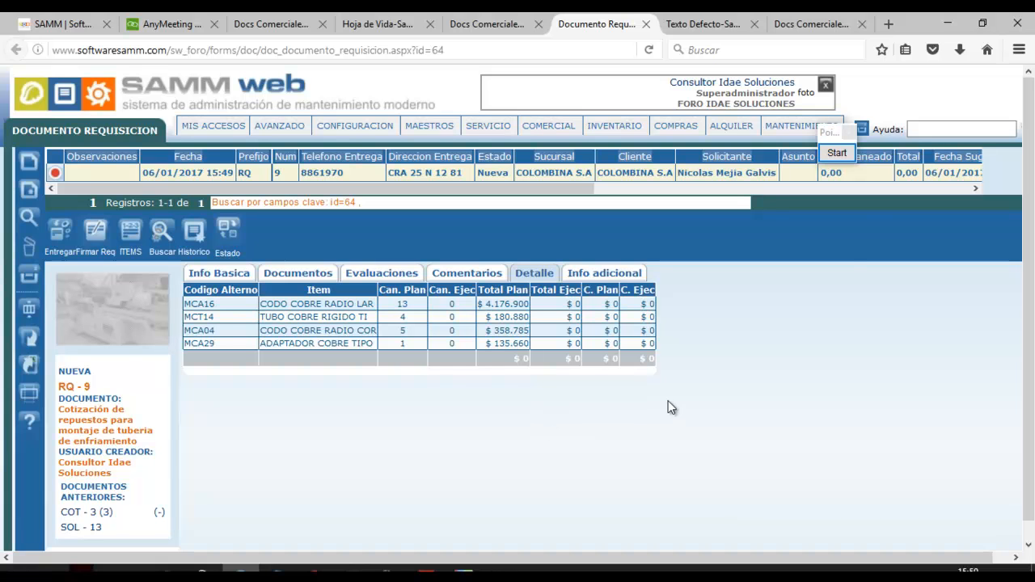
Circle the requisition's planned and executed quantity columns in green, clear the annotation, and return to its basic information
click(837, 153)
click(826, 369)
drag(354, 239, 670, 404)
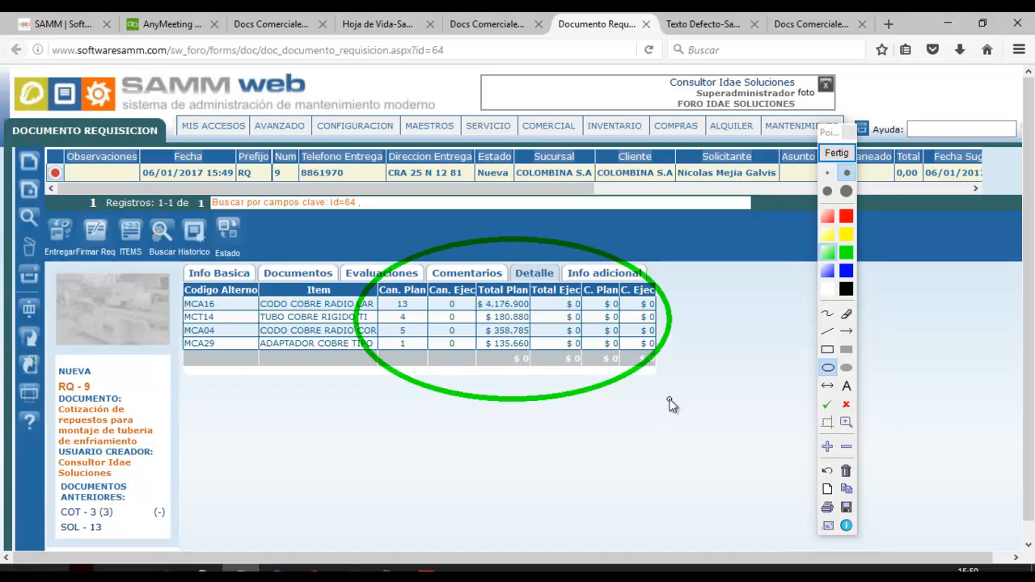
click(844, 157)
click(219, 275)
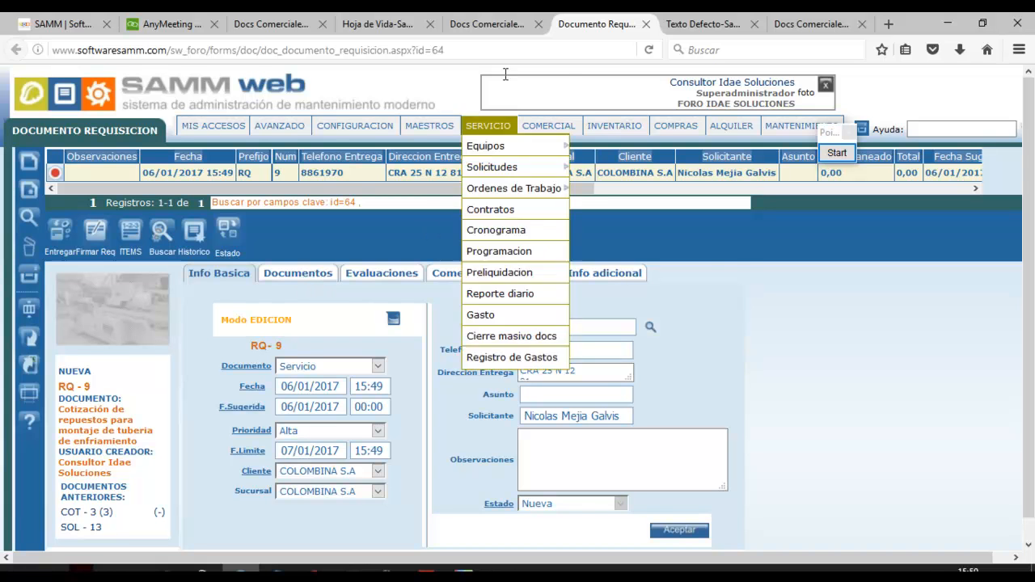
Return to the COT-3 quotation, circle its print command in green, and clear the annotation
click(506, 24)
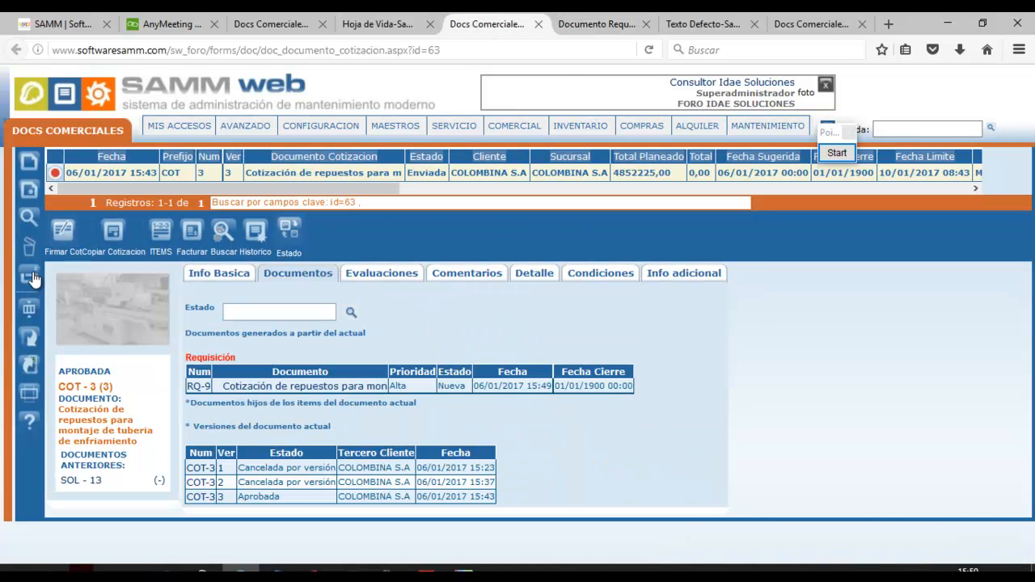
click(289, 254)
click(674, 108)
click(843, 153)
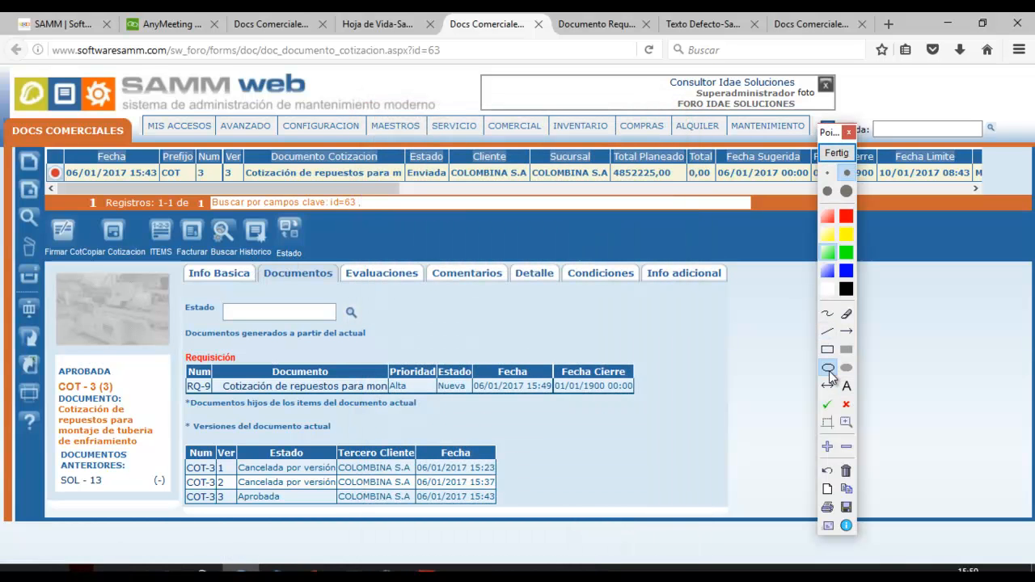
drag(9, 244, 57, 300)
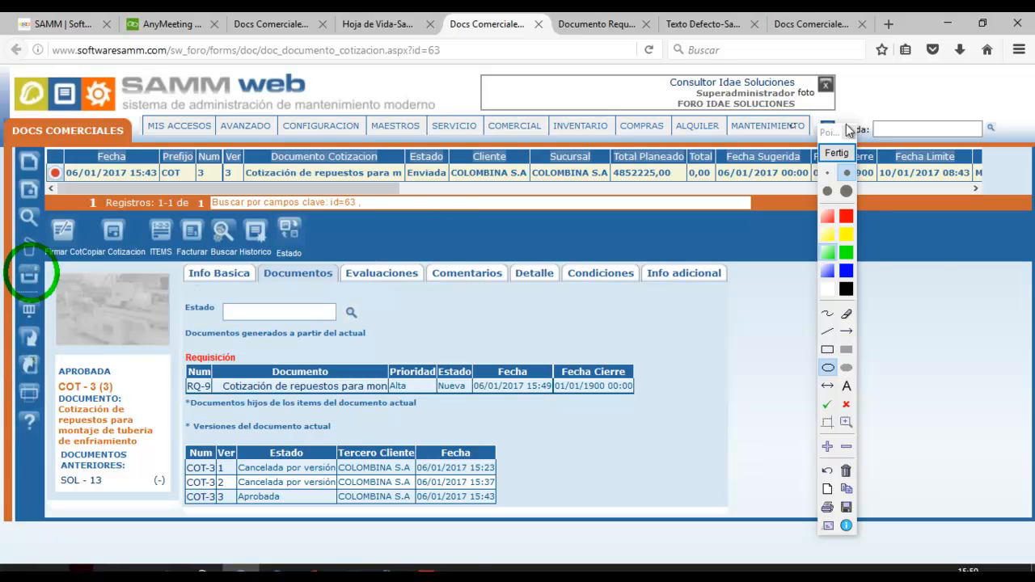
click(836, 153)
Open COT-3's printable report, circle the Exportar a pdf option in green, and clear the annotation
click(29, 275)
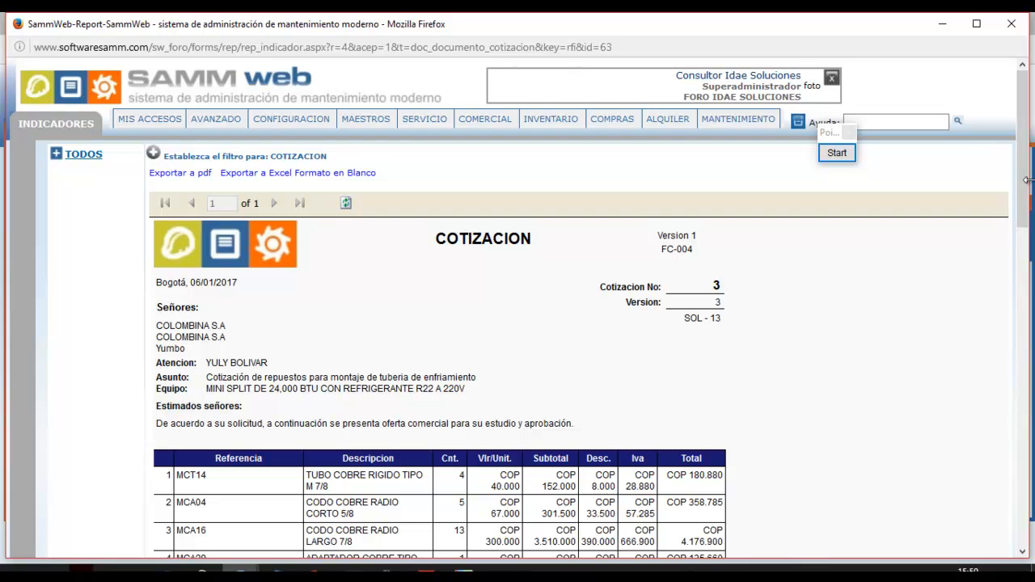
drag(1024, 190, 841, 189)
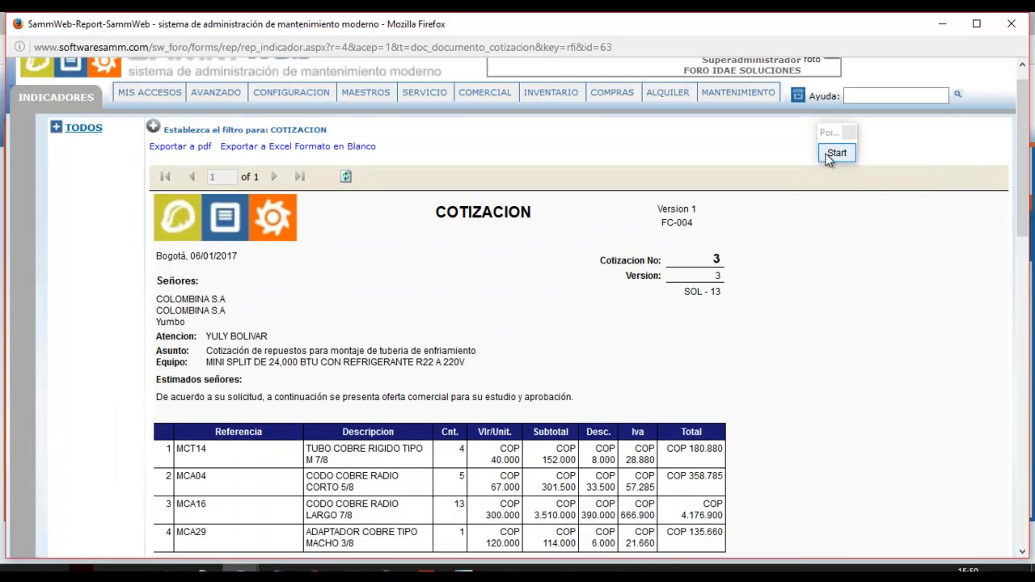
click(836, 153)
mouse_move(127, 121)
mouse_down()
mouse_move(231, 182)
mouse_move(228, 169)
mouse_up()
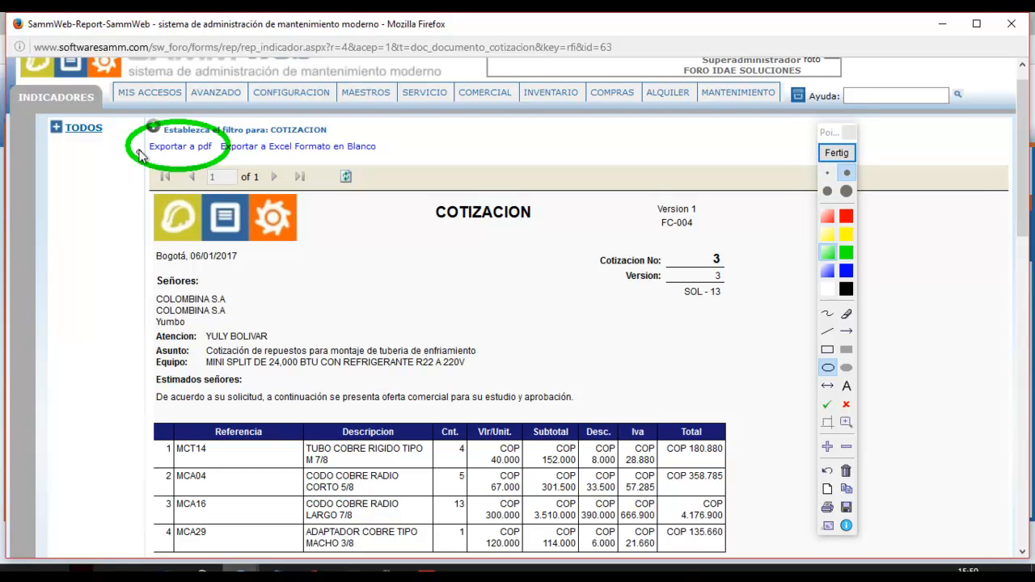
click(836, 153)
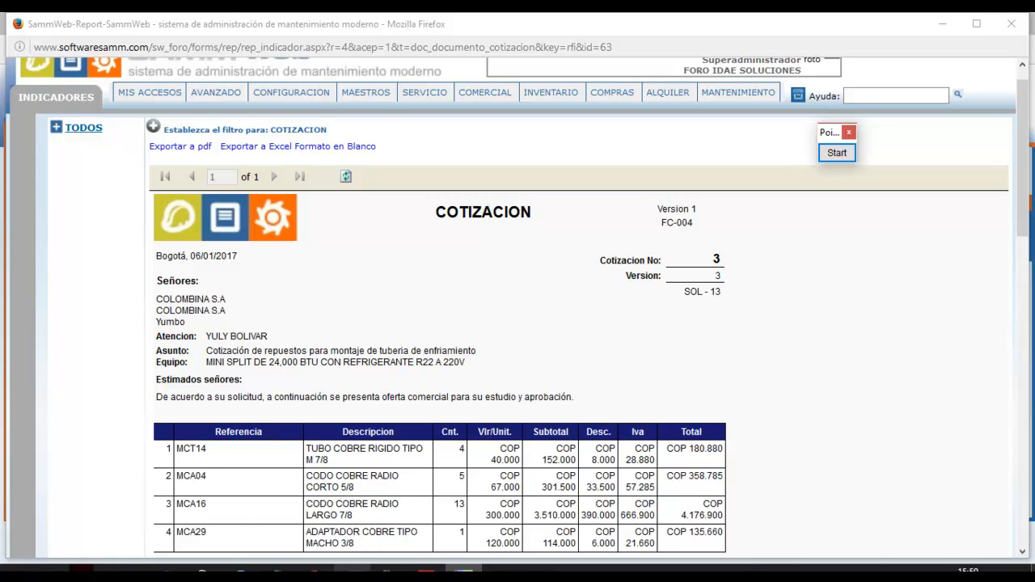
Check the AnyMeeting chat, switch to PowerPoint, and present the slideshow from the INICIEMOS slide to the closing GRACIAS slide
click(348, 501)
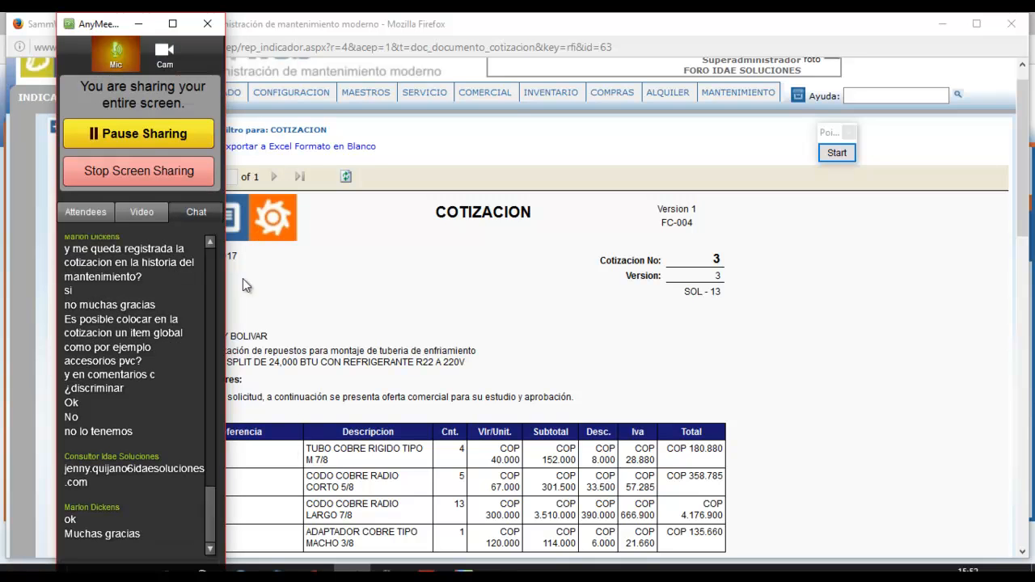
click(426, 572)
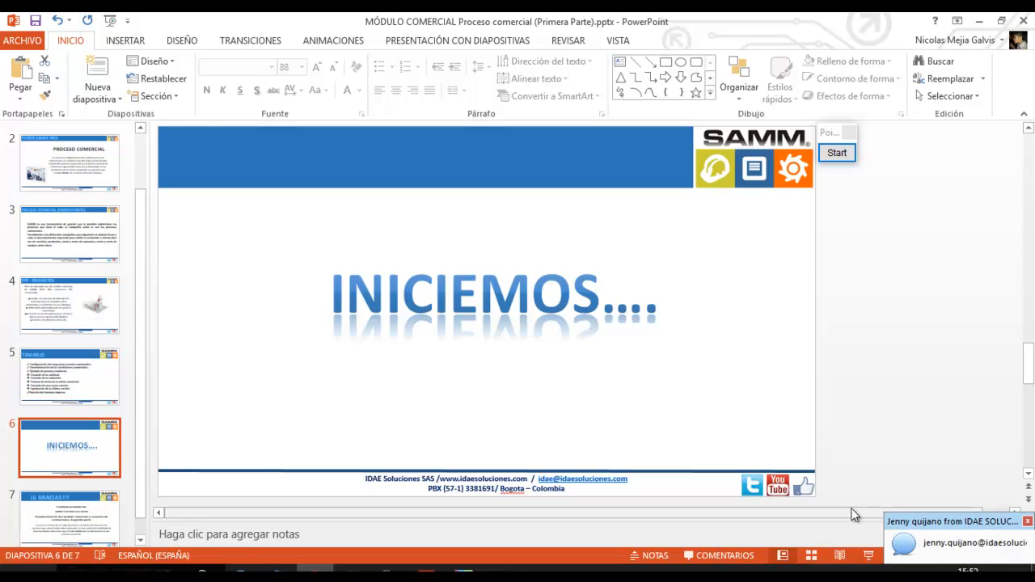
click(870, 557)
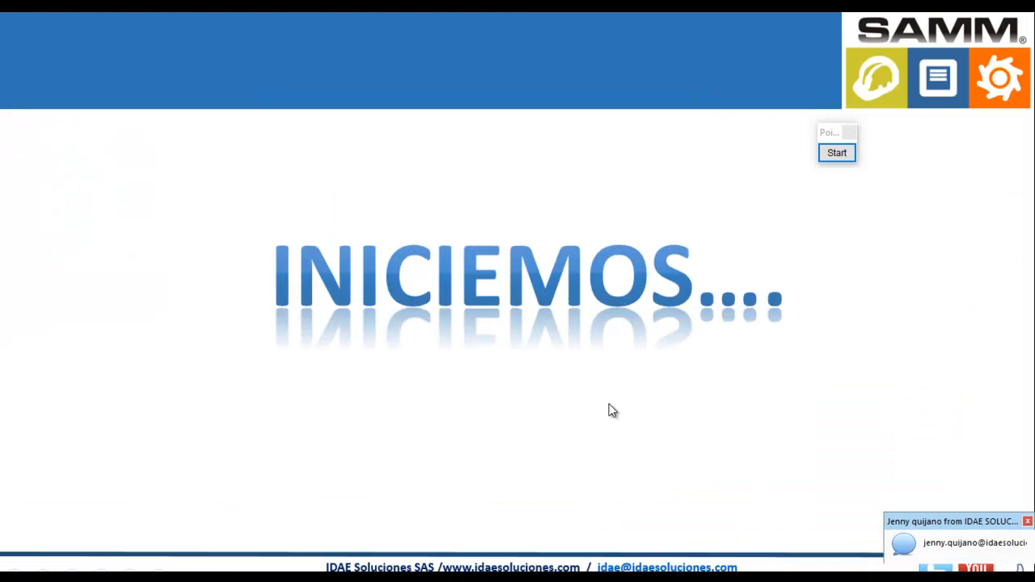
click(517, 469)
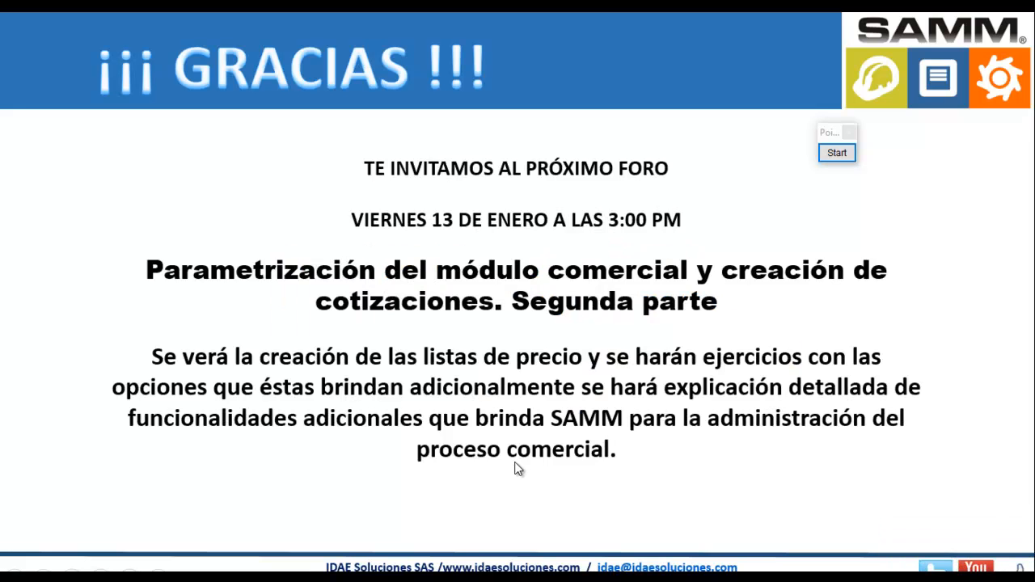